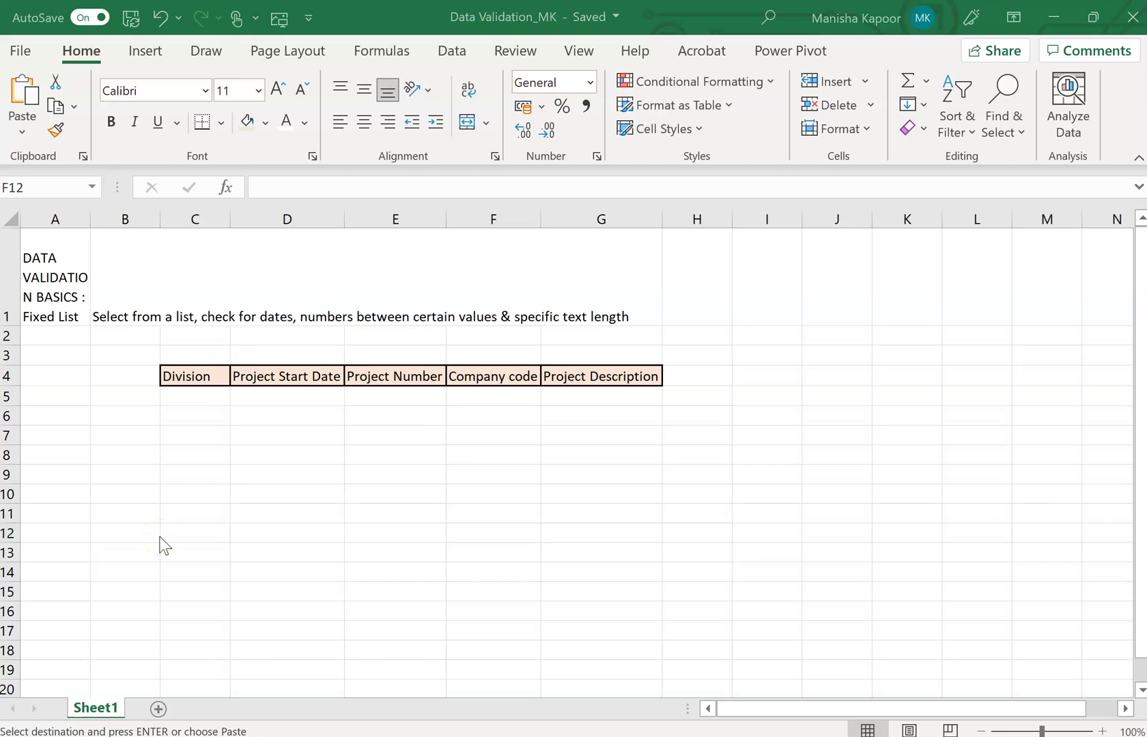
Start a data validation rule for cell C5, below the Division header, that allows a List
{"action": "left_click", "coordinate": [205, 379]}
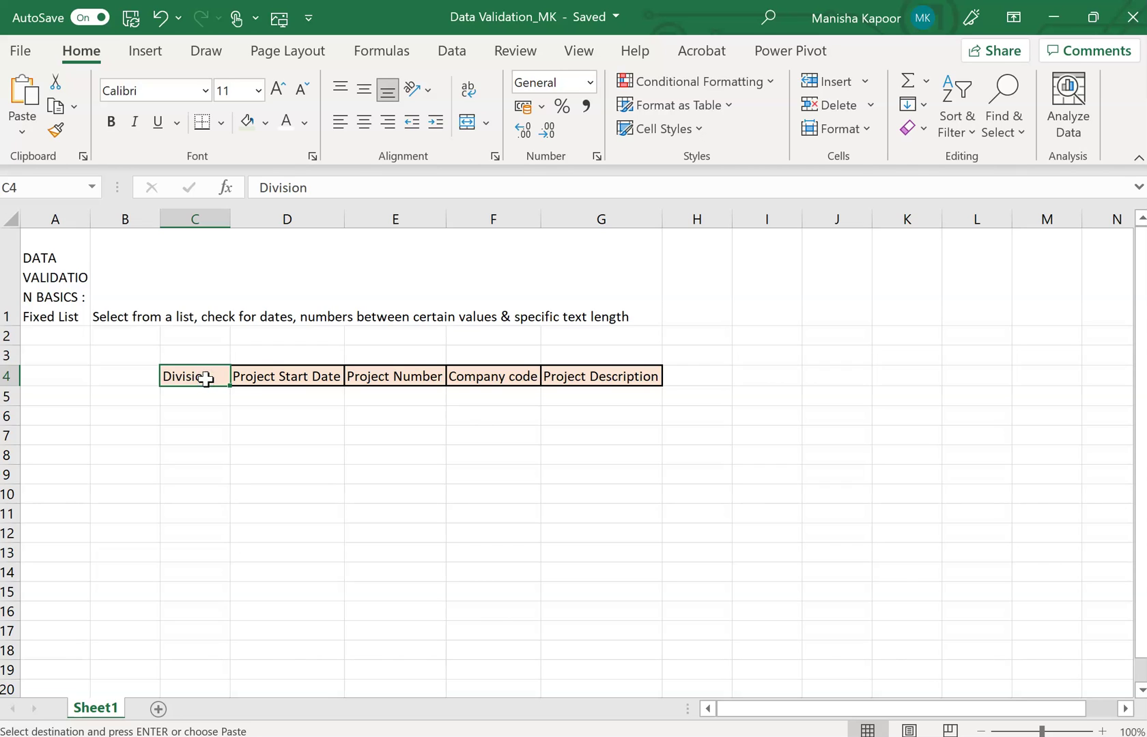
{"action": "left_click", "coordinate": [205, 396]}
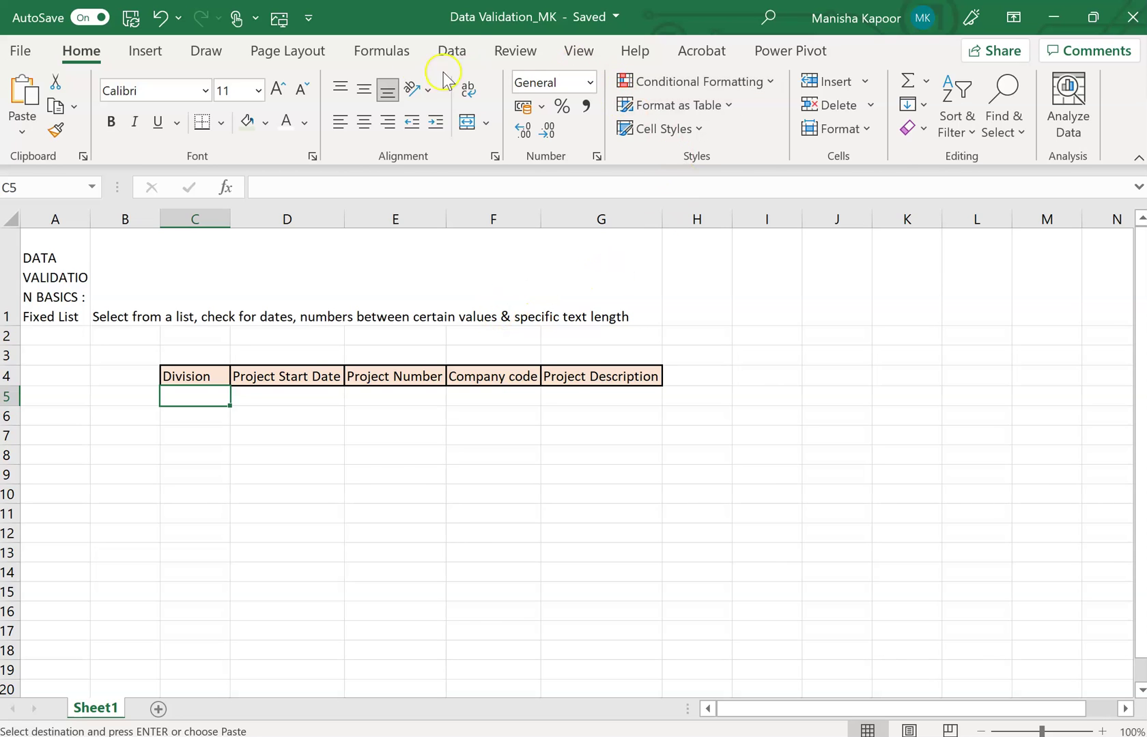
{"action": "left_click", "coordinate": [451, 51]}
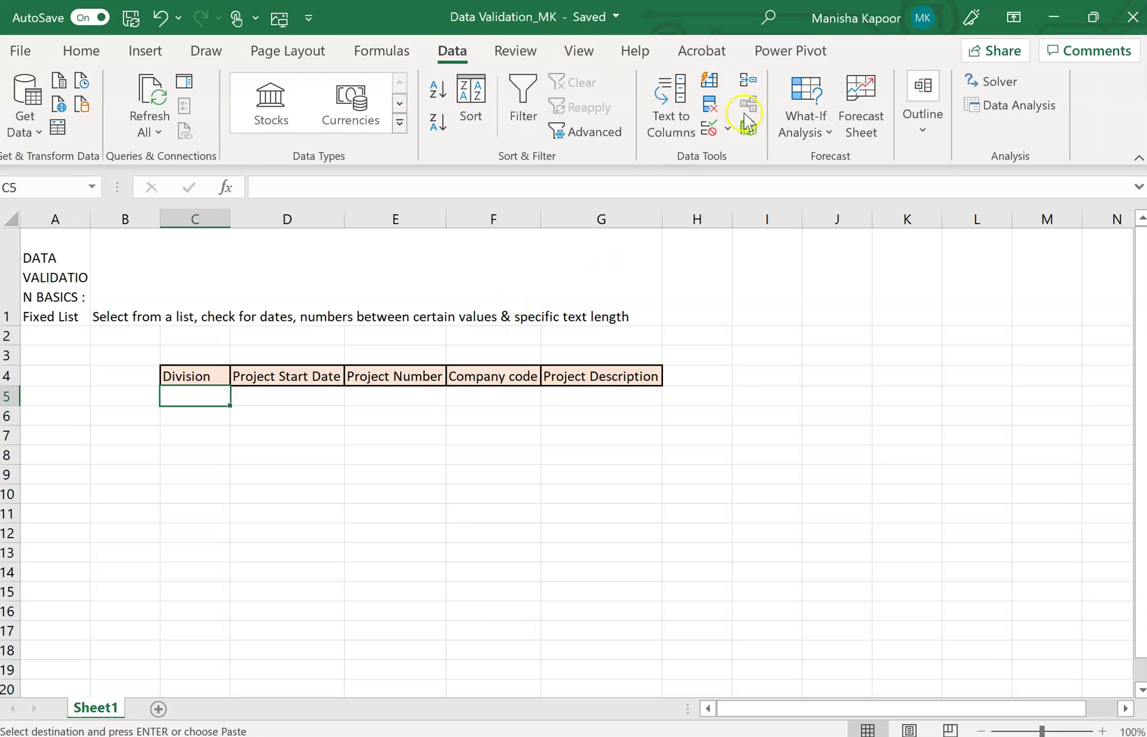
{"action": "left_click", "coordinate": [725, 129]}
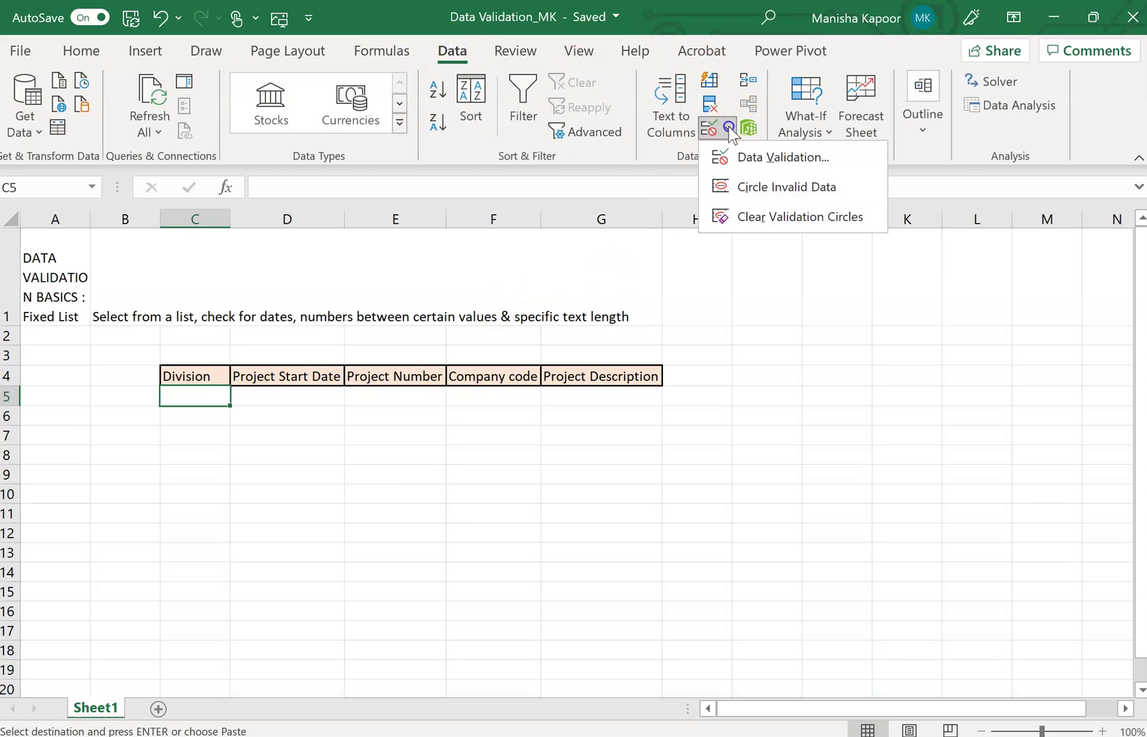
{"action": "left_click", "coordinate": [766, 161]}
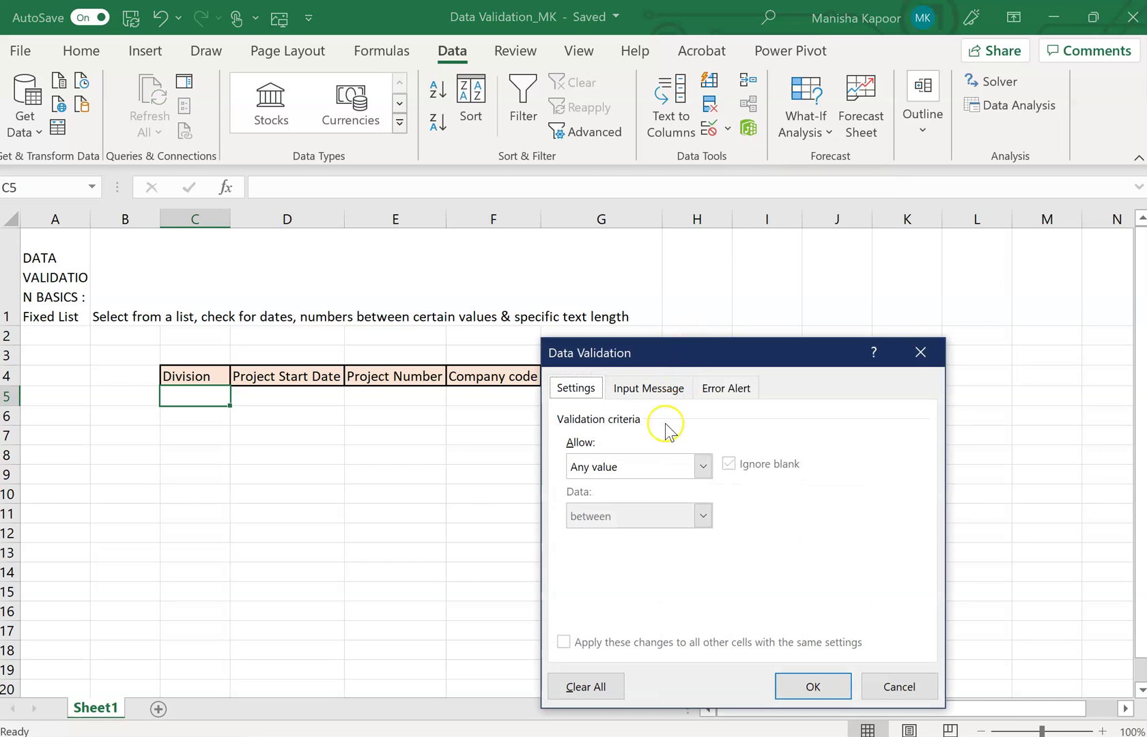
{"action": "left_click", "coordinate": [703, 467]}
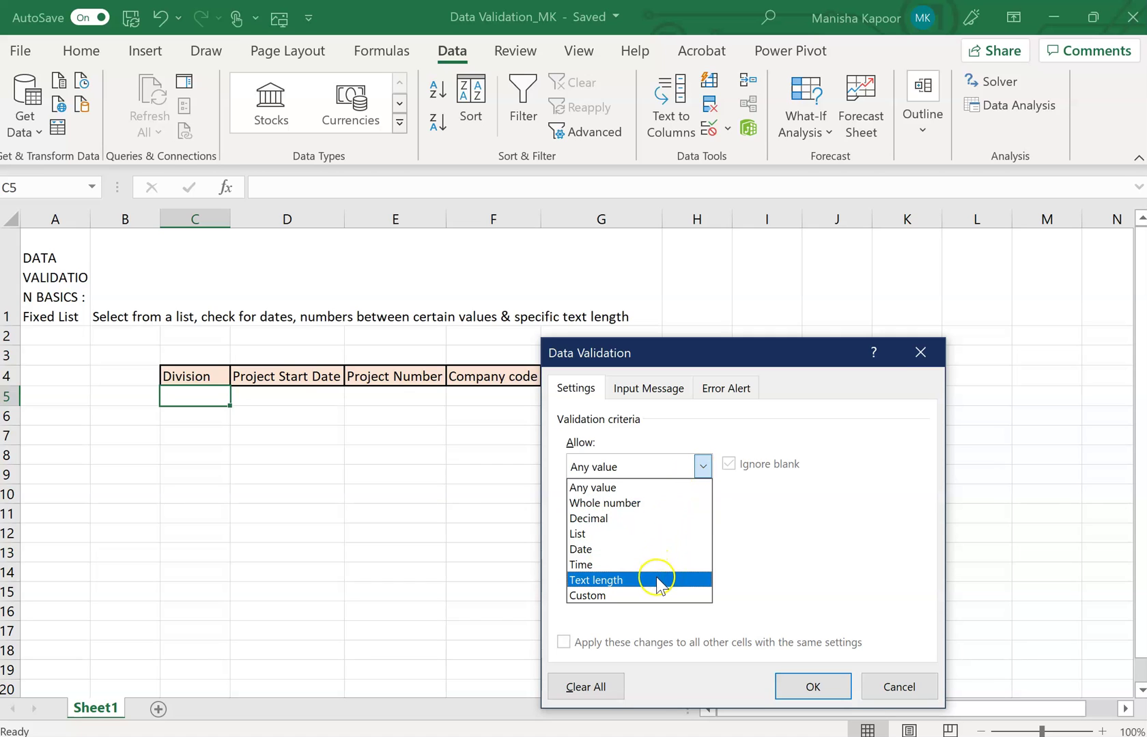
{"action": "left_click", "coordinate": [634, 539]}
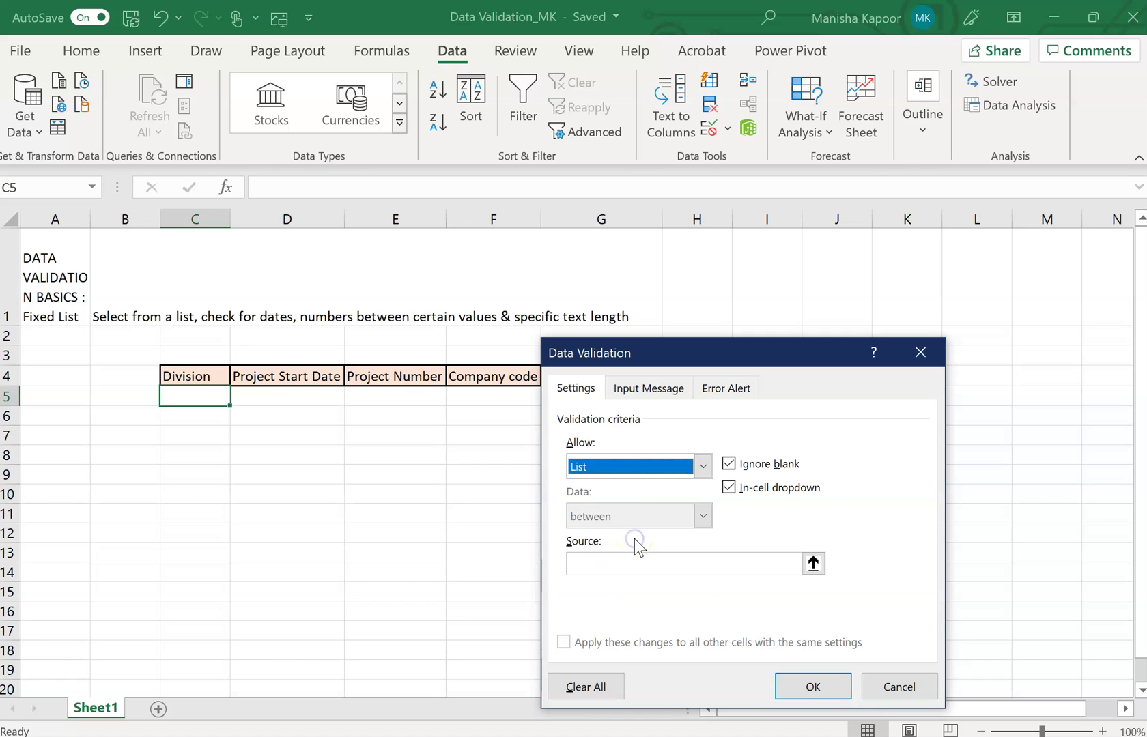
Set the list source to "Game, Productivity, Utility" and apply the validation rule to C5
{"action": "left_click", "coordinate": [776, 568]}
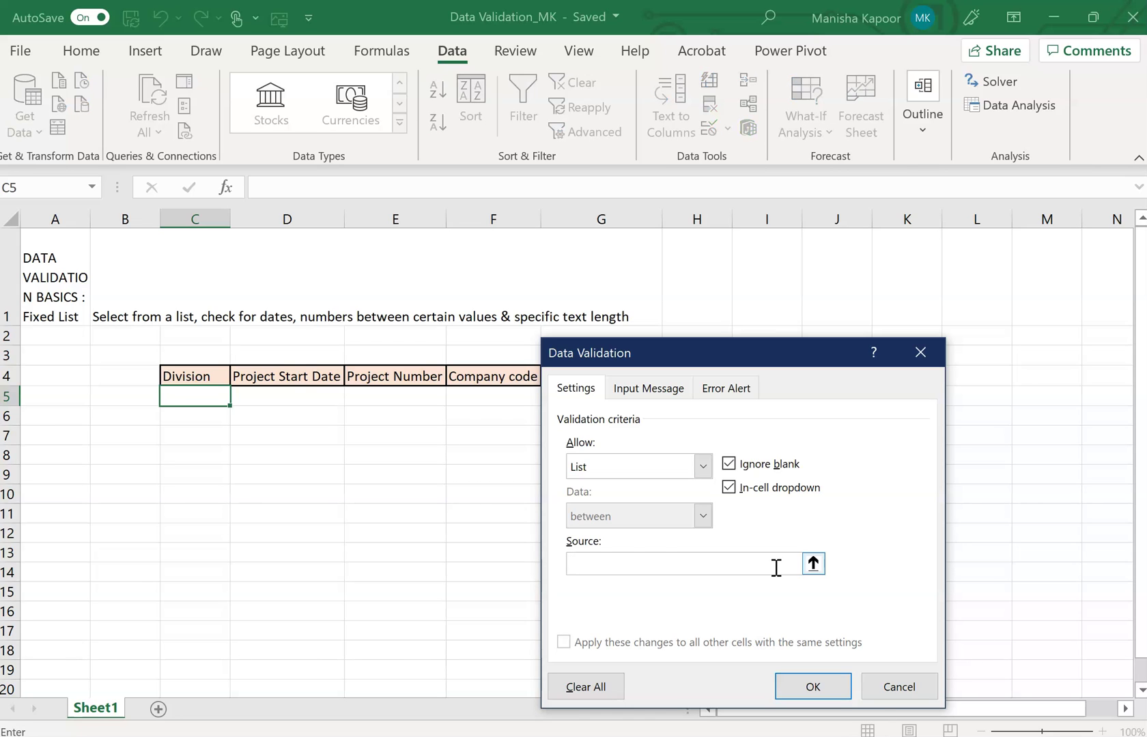
{"action": "left_click", "coordinate": [681, 562]}
{"action": "type", "text": "Game, Productiv"}
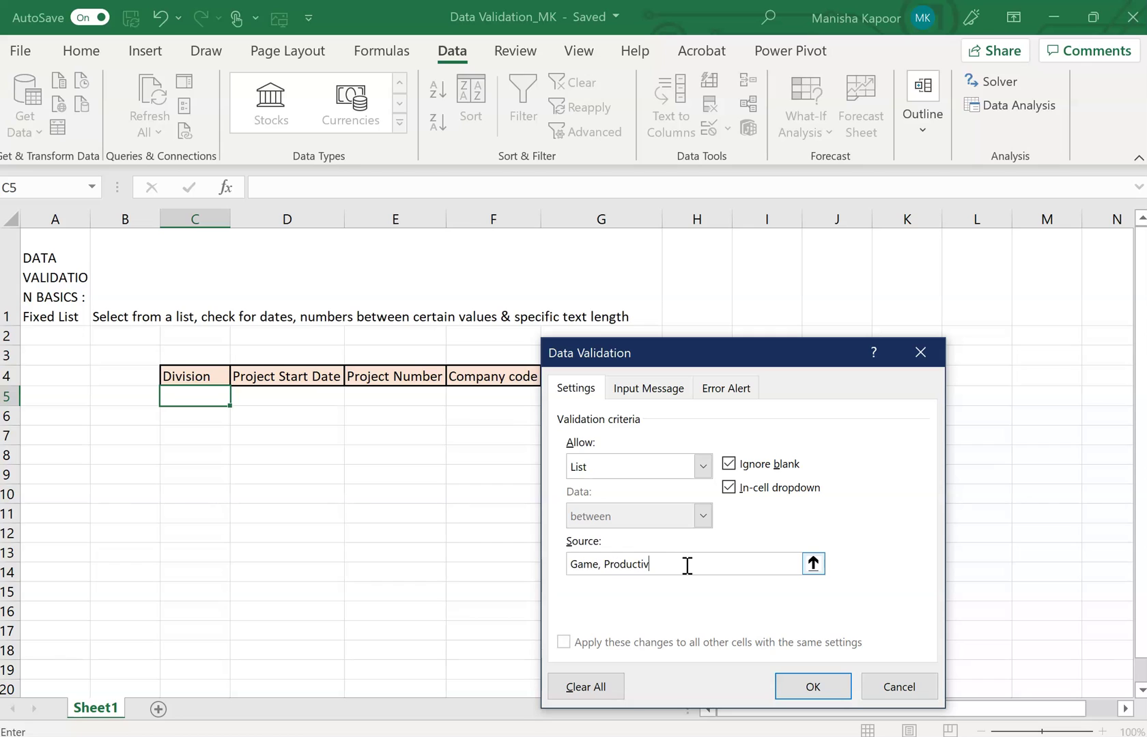
{"action": "type", "text": "ity, Utility"}
{"action": "left_click", "coordinate": [575, 542]}
{"action": "left_click", "coordinate": [752, 566]}
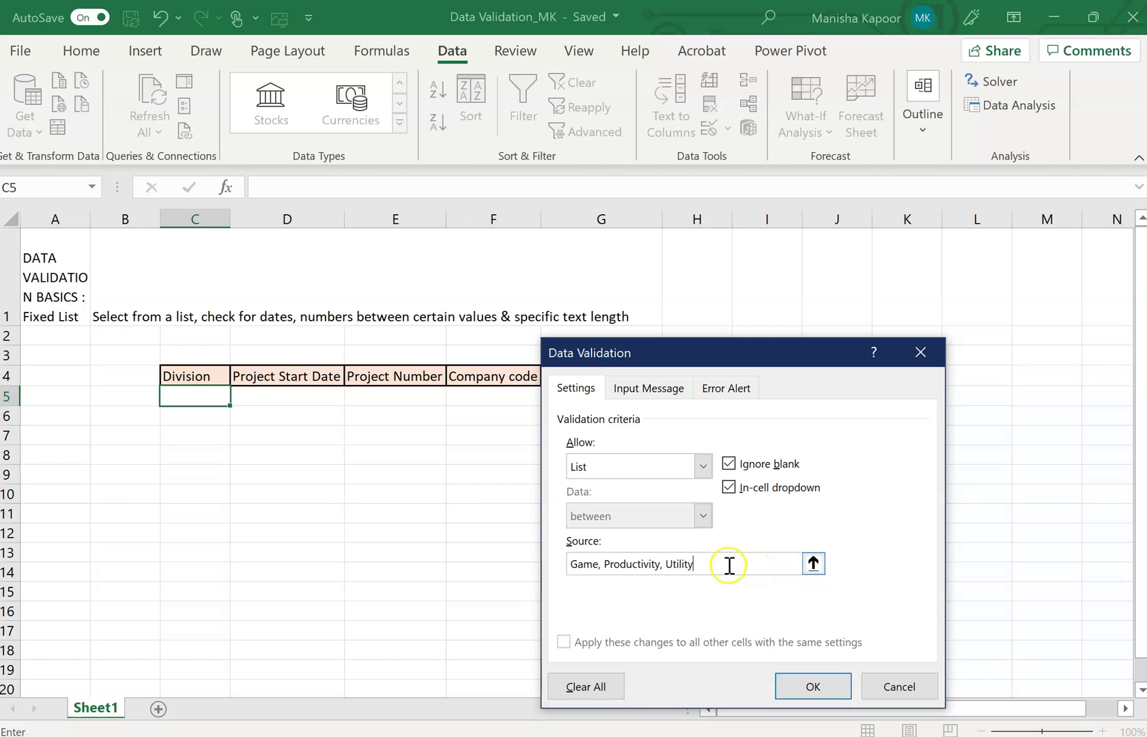
{"action": "left_click", "coordinate": [786, 683]}
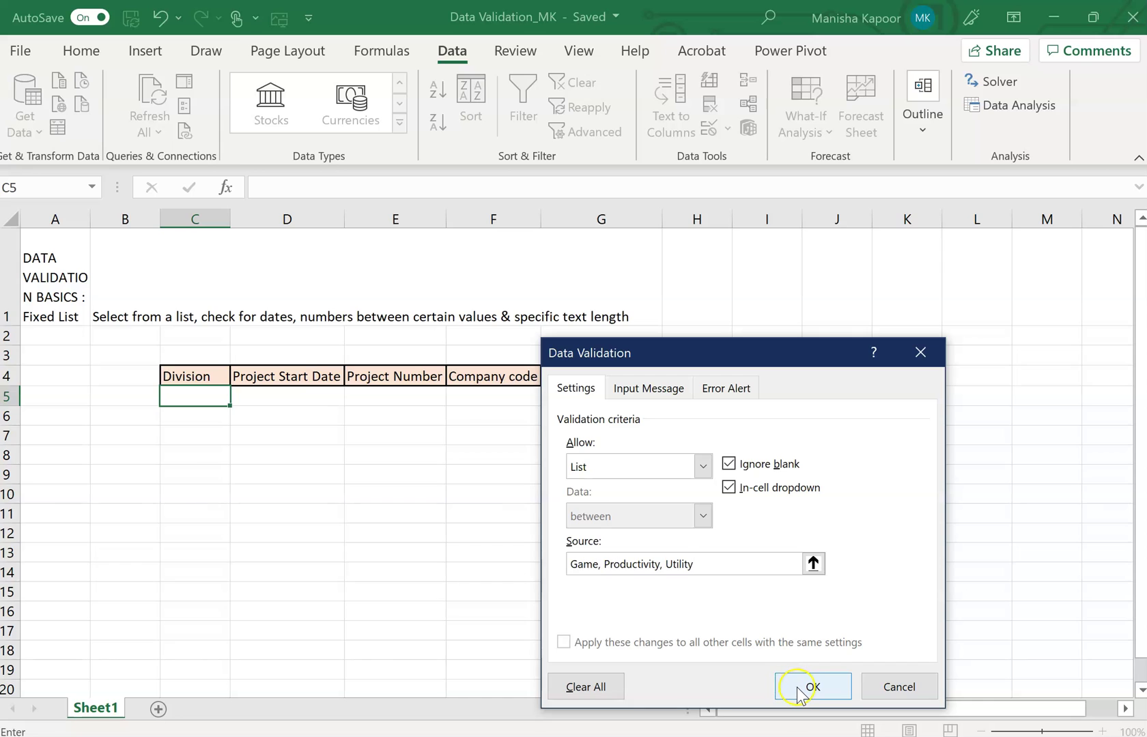
{"action": "left_click", "coordinate": [802, 689]}
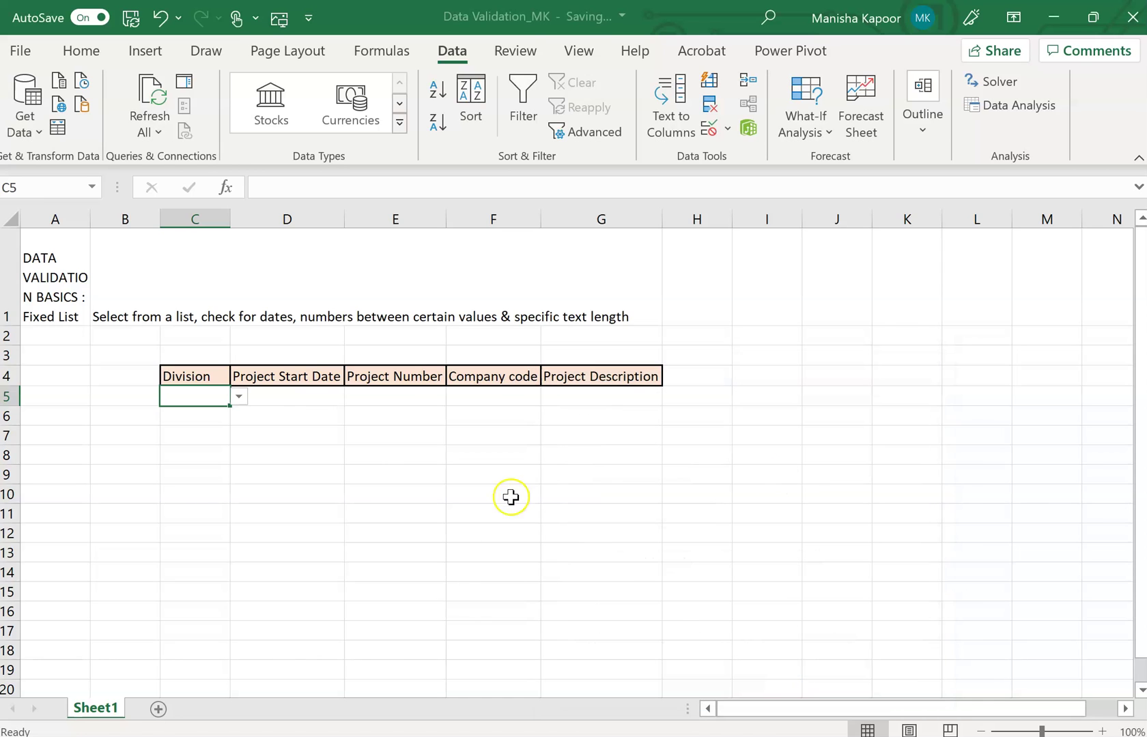
Check the choices offered by the in-cell dropdown in C5 without picking one
{"action": "left_click", "coordinate": [238, 398]}
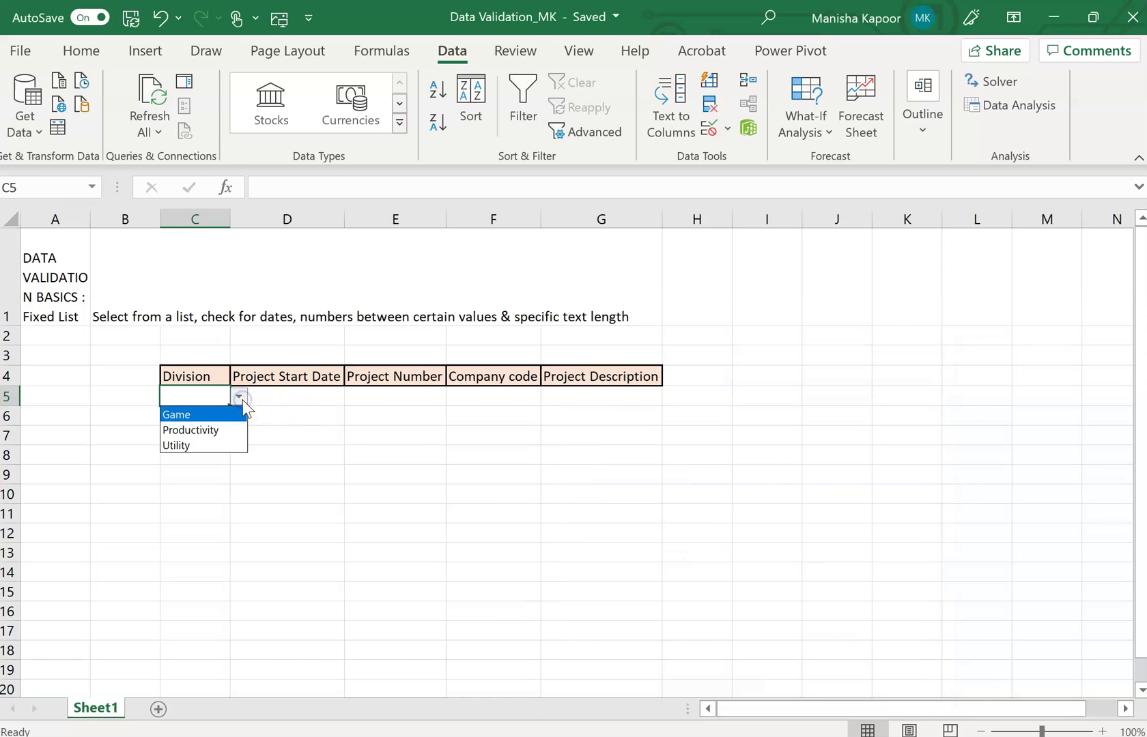
{"action": "left_click", "coordinate": [227, 469]}
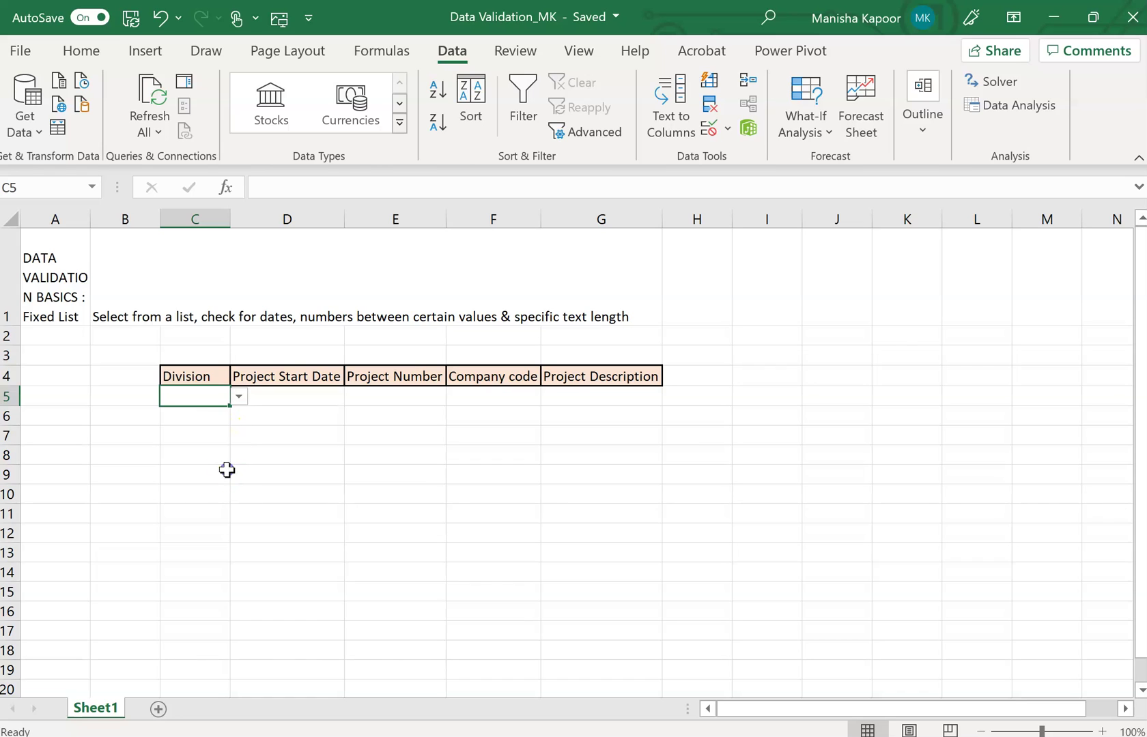
{"action": "left_click", "coordinate": [238, 398]}
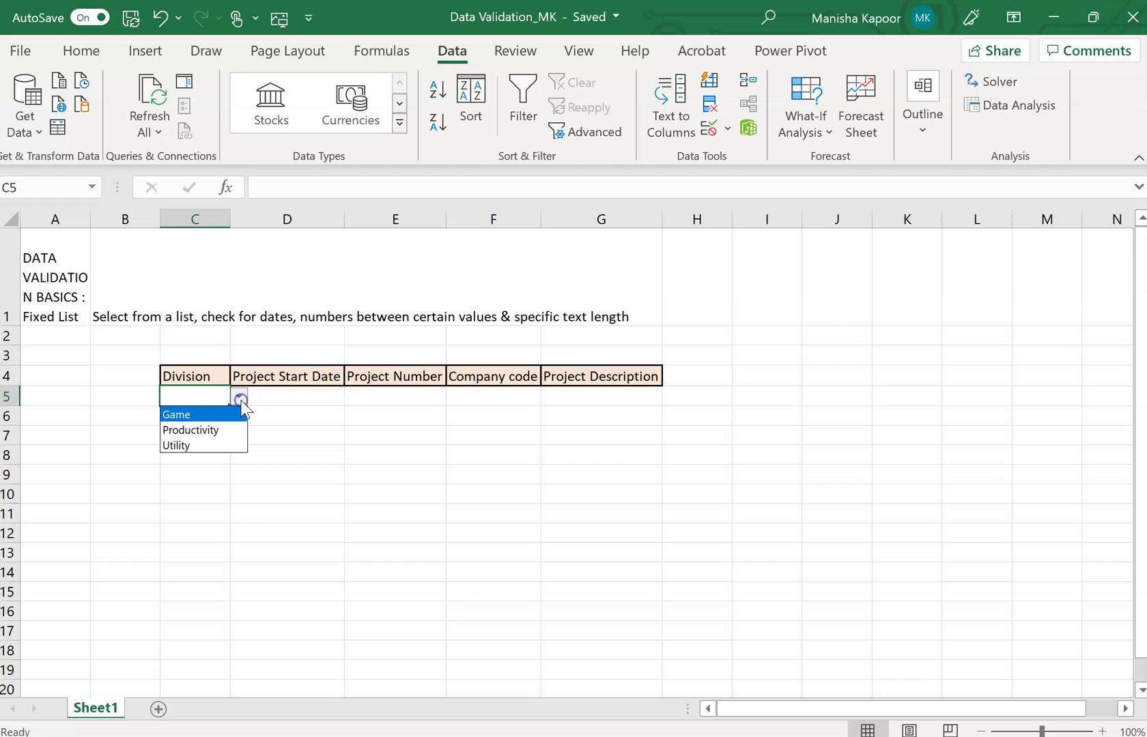
{"action": "left_click", "coordinate": [206, 394]}
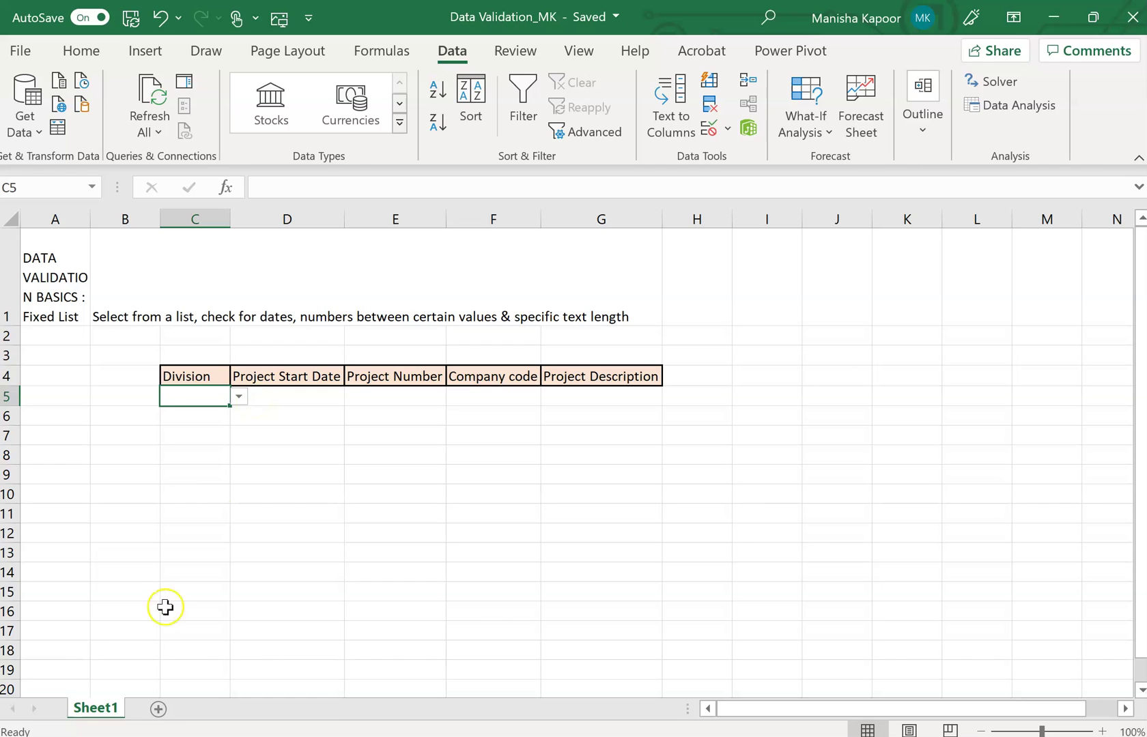
Add a new worksheet and rename it Master
{"action": "left_click", "coordinate": [163, 712]}
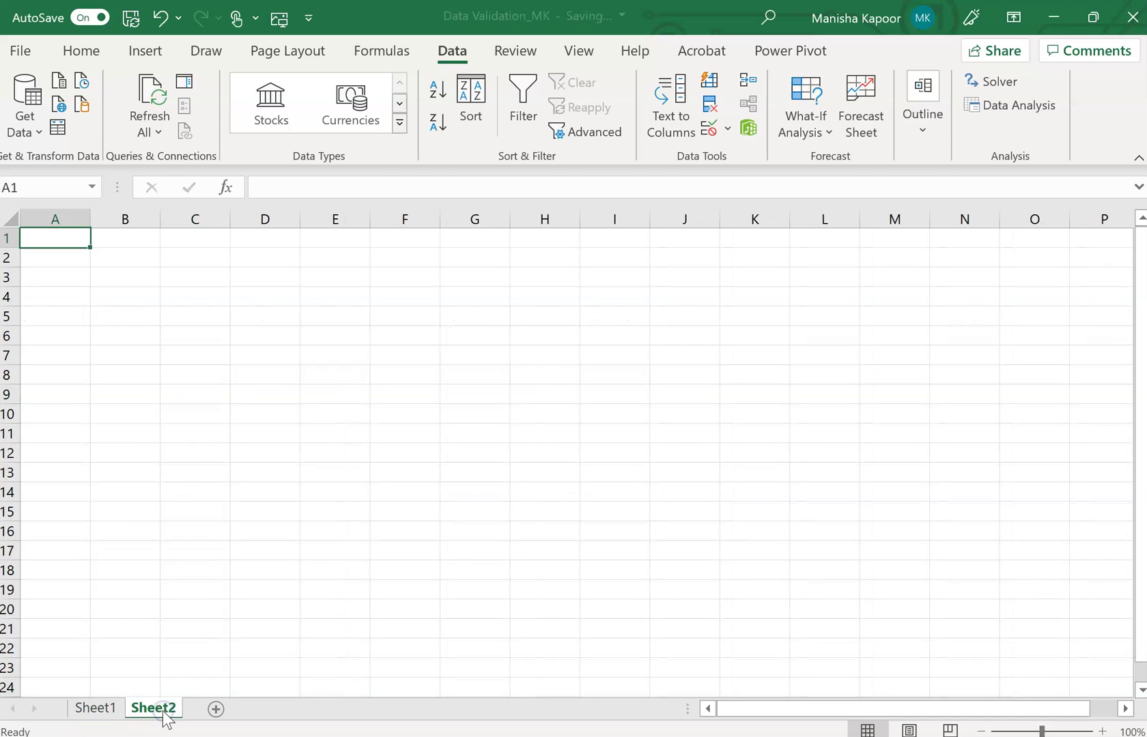
{"action": "right_click", "coordinate": [164, 716]}
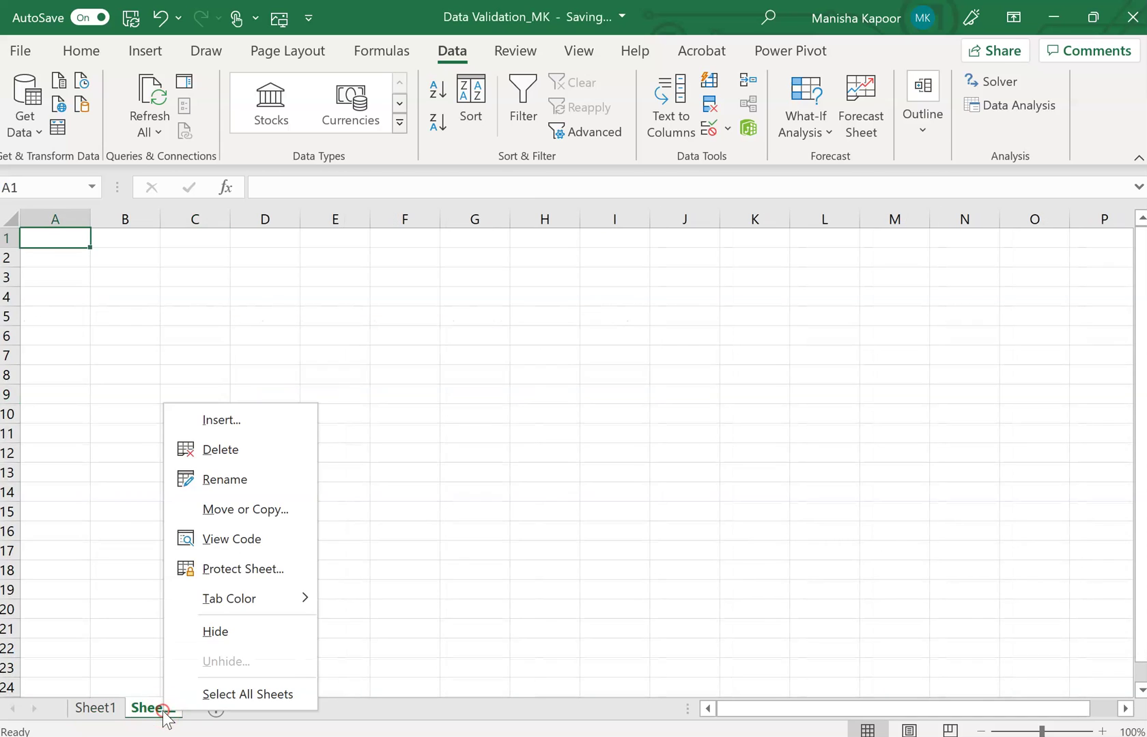
{"action": "left_click", "coordinate": [247, 480]}
{"action": "key", "text": "BackSpace"}
{"action": "type", "text": "Master"}
{"action": "key", "text": "Return"}
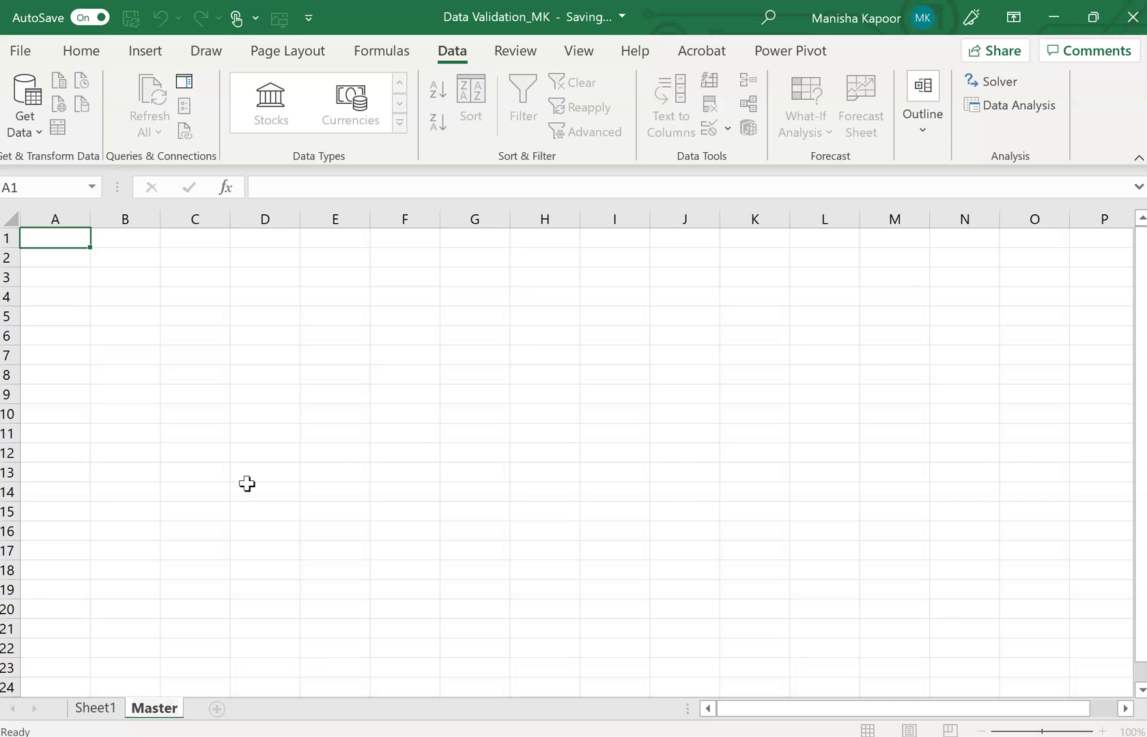
Enter the header Divisions in A1 of the Master sheet and list Game, Productivity and Utility in A2 to A4
{"action": "left_click", "coordinate": [159, 335]}
{"action": "left_click", "coordinate": [67, 246]}
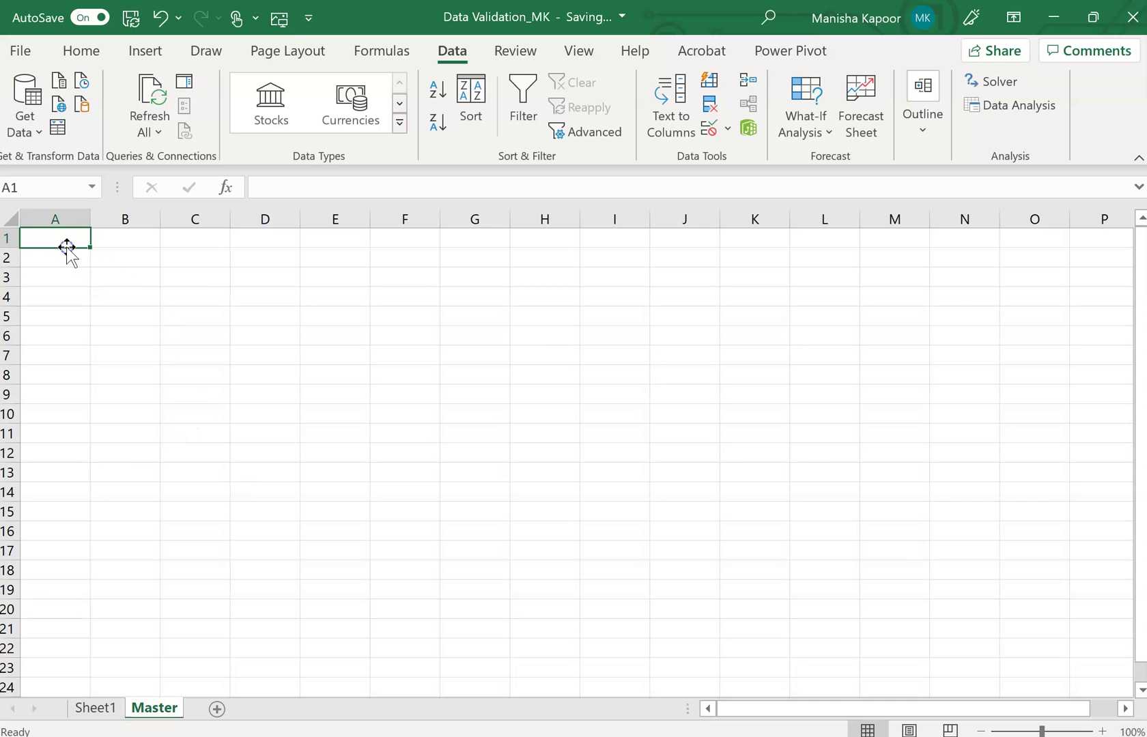
{"action": "type", "text": "Divisions"}
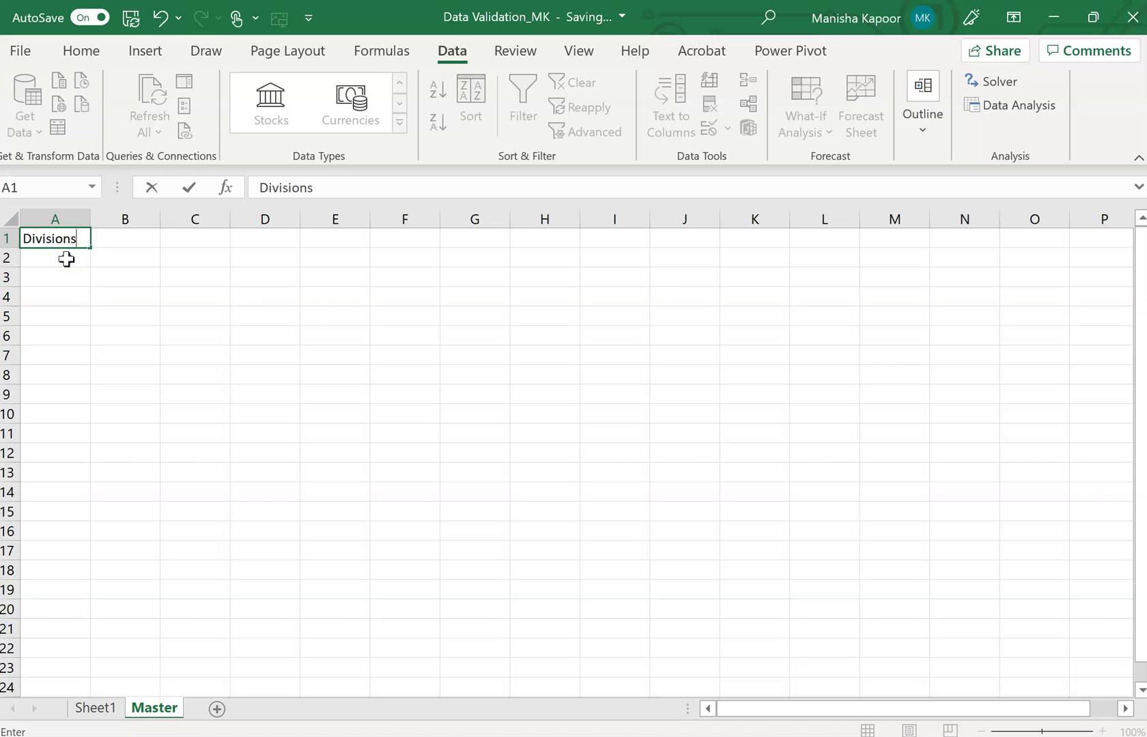
{"action": "left_click", "coordinate": [66, 260]}
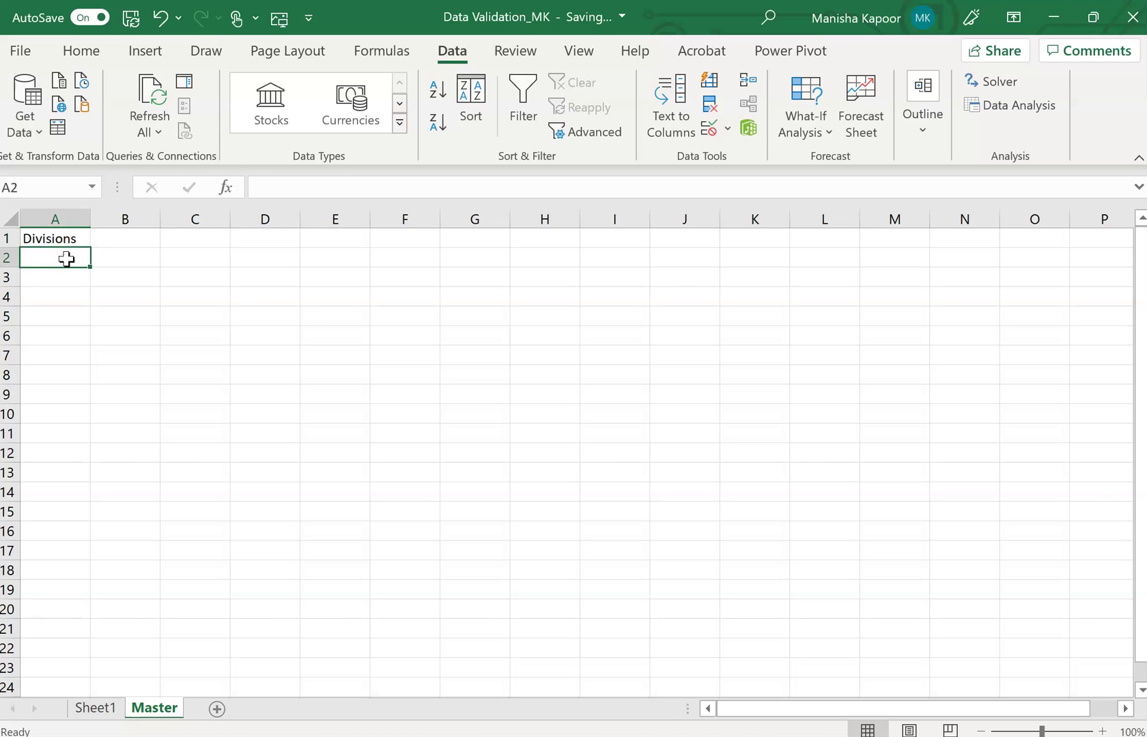
{"action": "type", "text": "Game"}
{"action": "key", "text": "Return"}
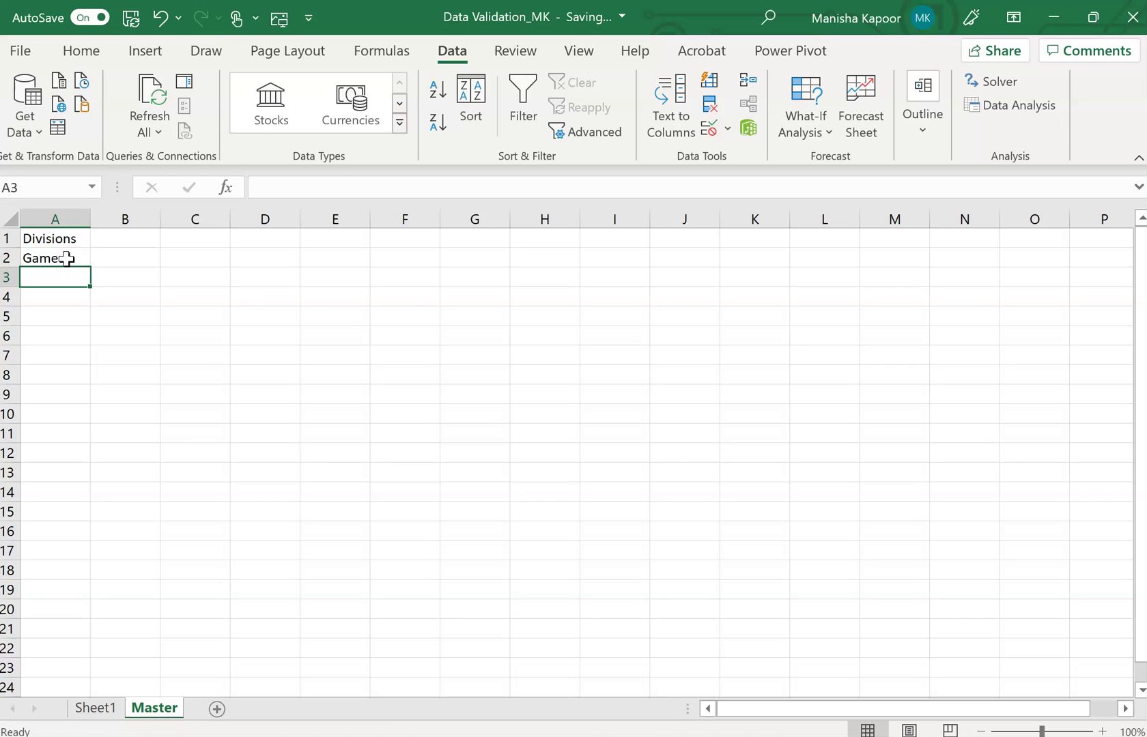
{"action": "type", "text": "Prod"}
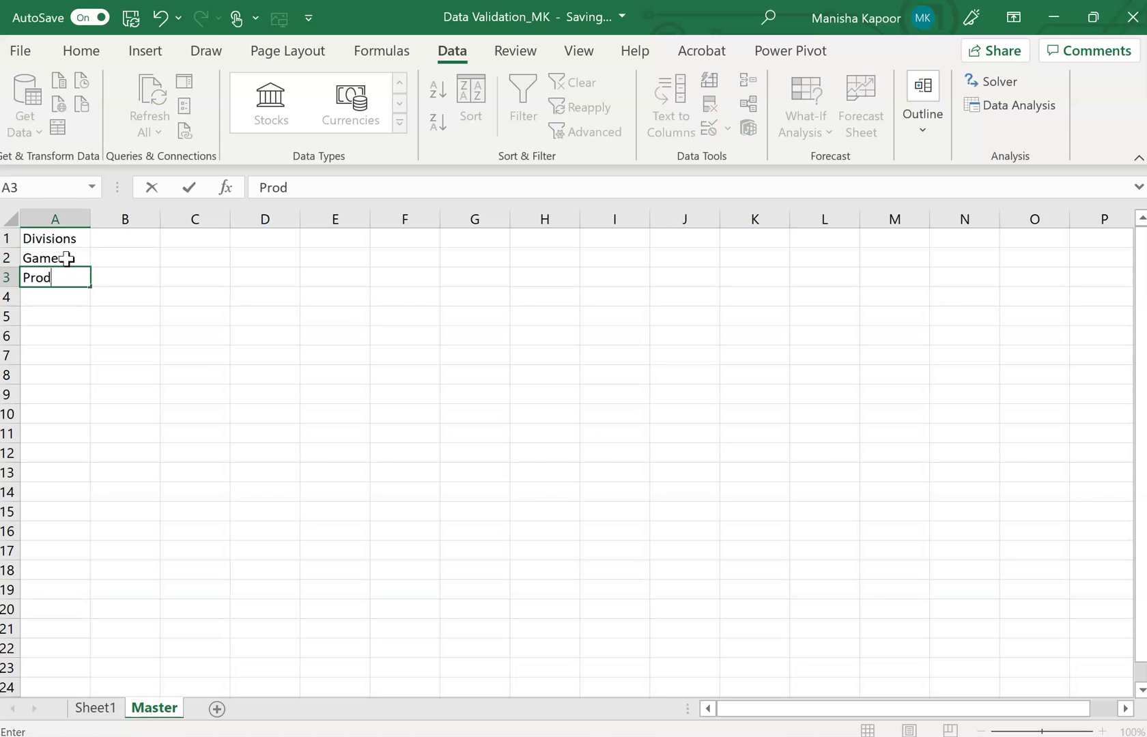
{"action": "type", "text": "uctivity"}
{"action": "key", "text": "Return"}
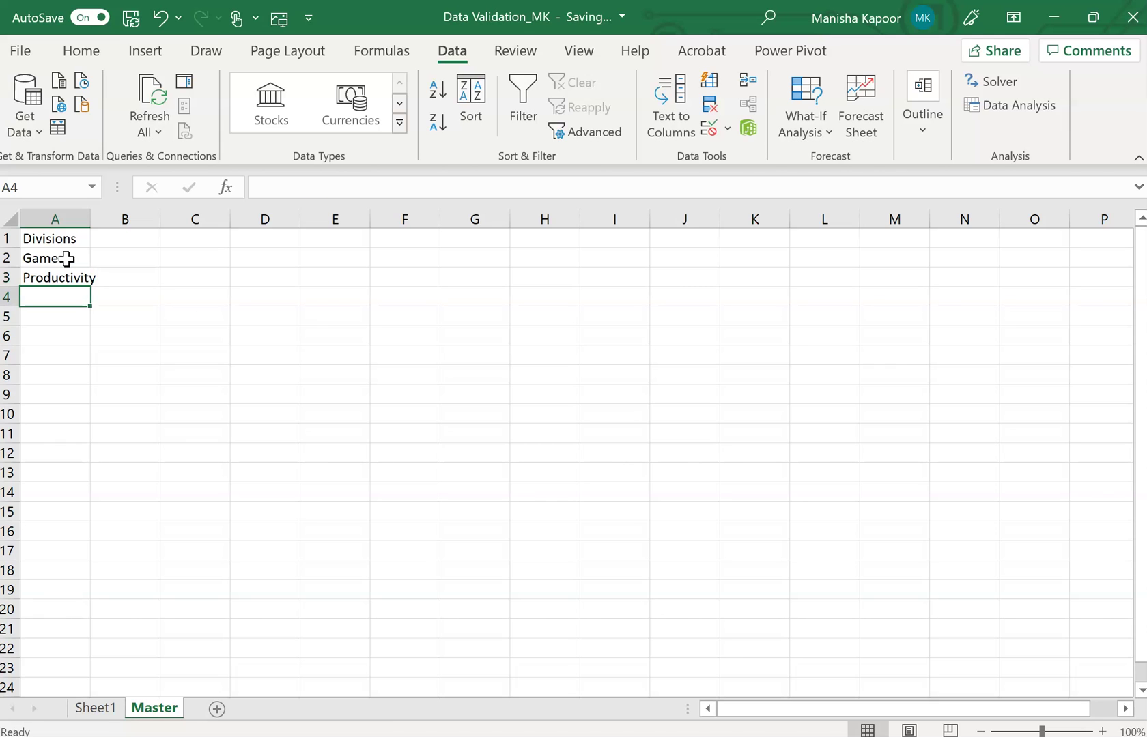
{"action": "type", "text": "Utility"}
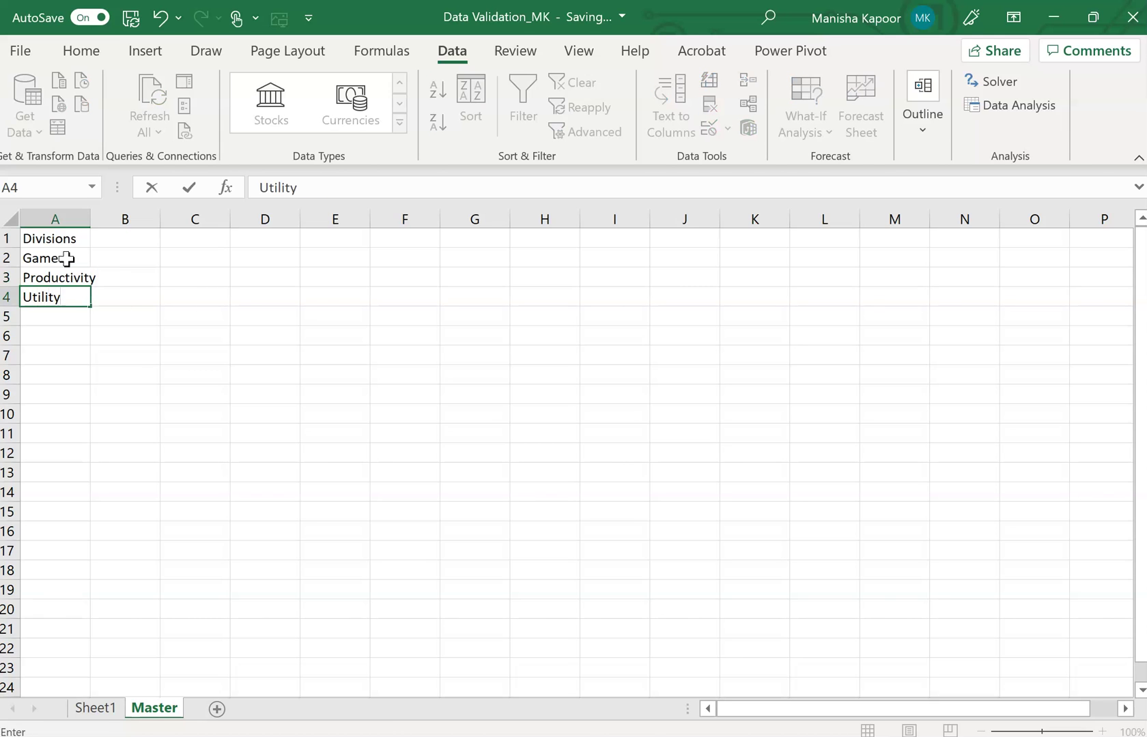
{"action": "left_click", "coordinate": [157, 356]}
Format the Divisions header in A1 with a dark green fill and white font
{"action": "left_click", "coordinate": [74, 240]}
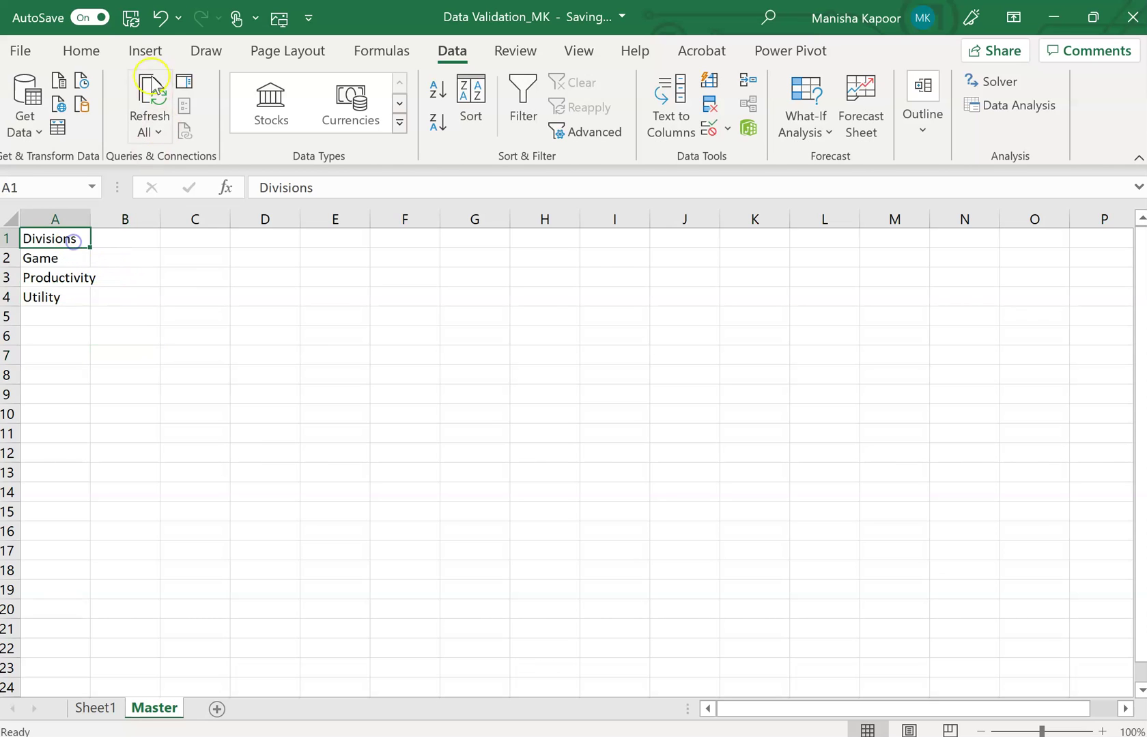
{"action": "left_click", "coordinate": [88, 52]}
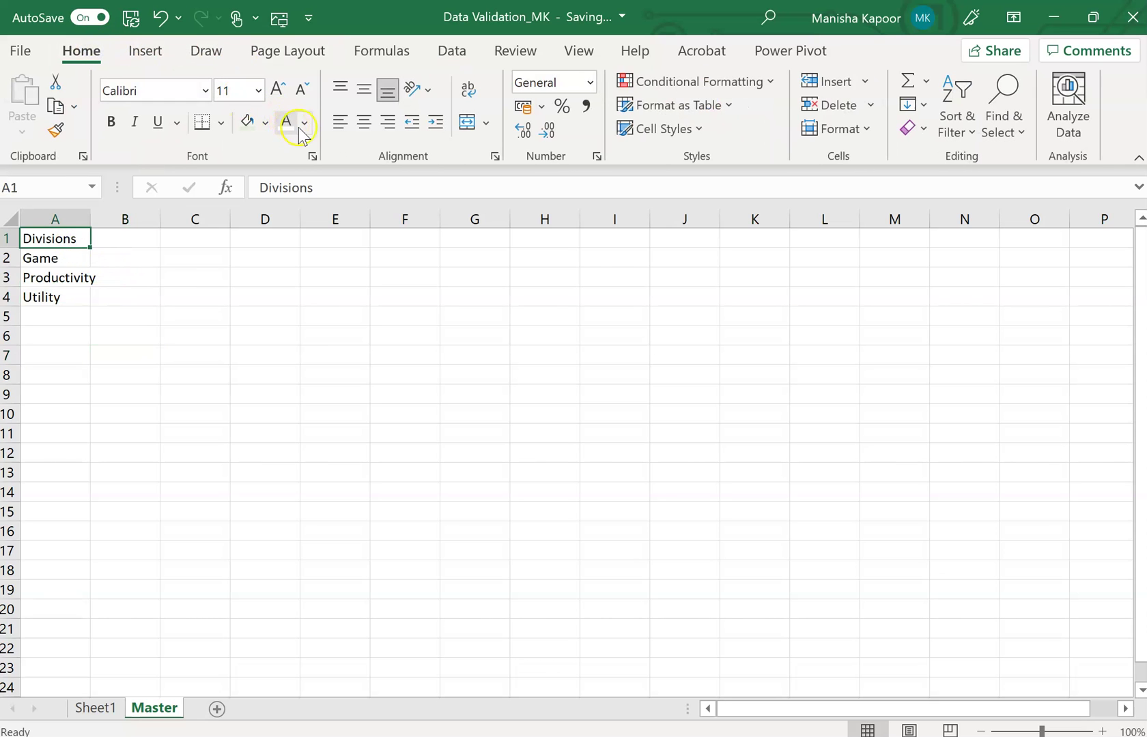
{"action": "left_click", "coordinate": [267, 124]}
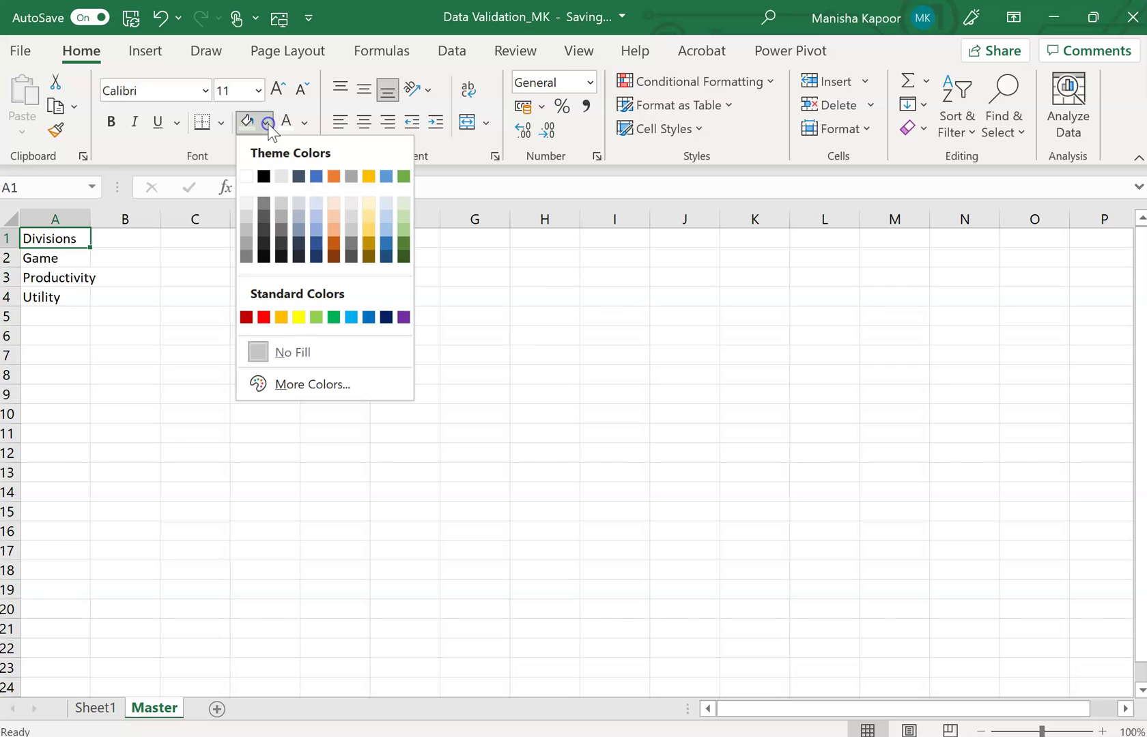
{"action": "left_click", "coordinate": [404, 244]}
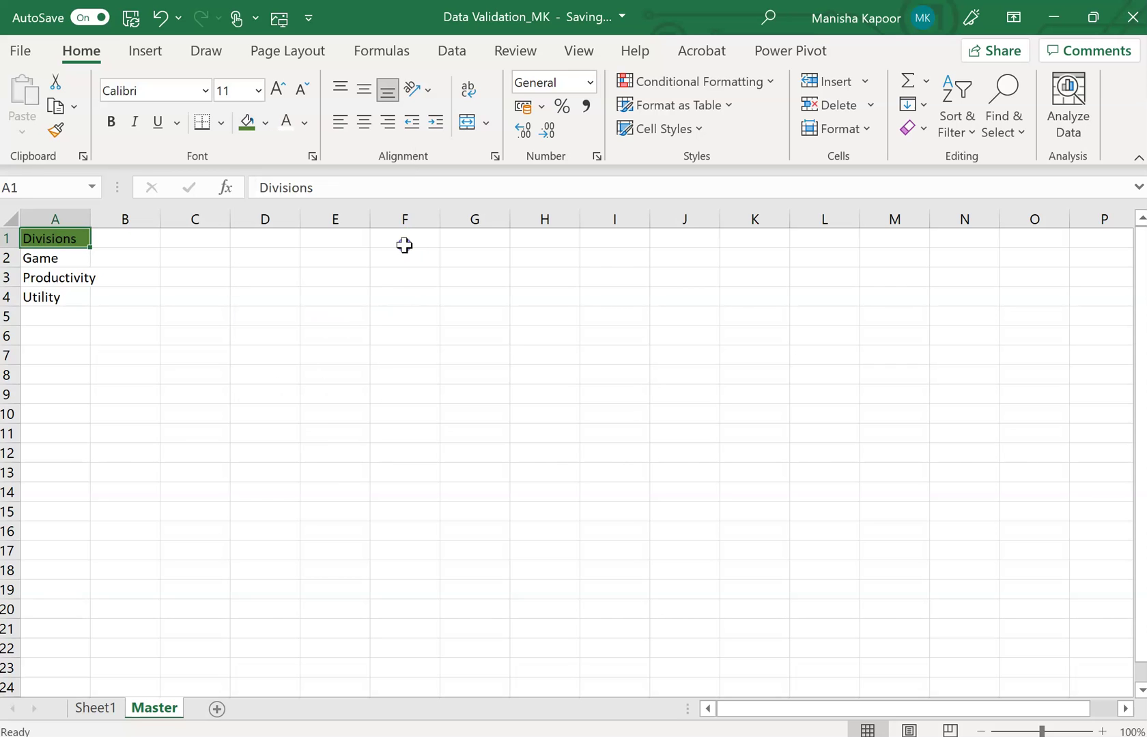
{"action": "left_click", "coordinate": [286, 122]}
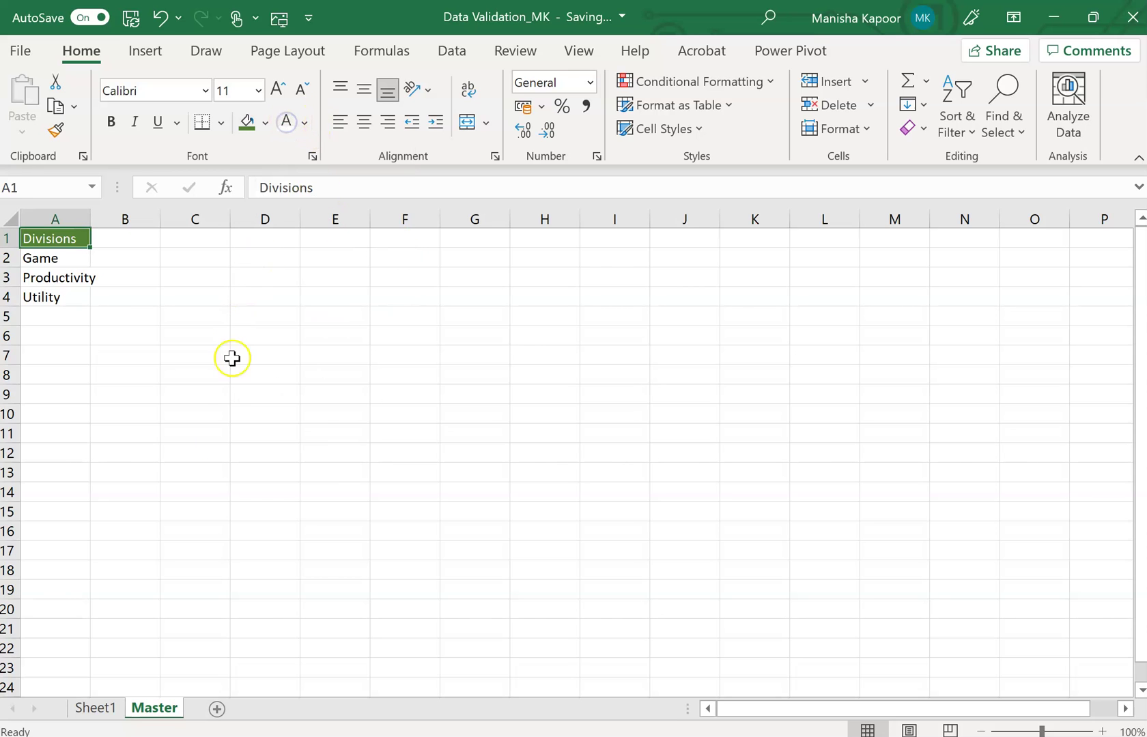
Open the data validation settings of cell C5 on Sheet1 and remove the typed division names from the list source
{"action": "left_click", "coordinate": [97, 708]}
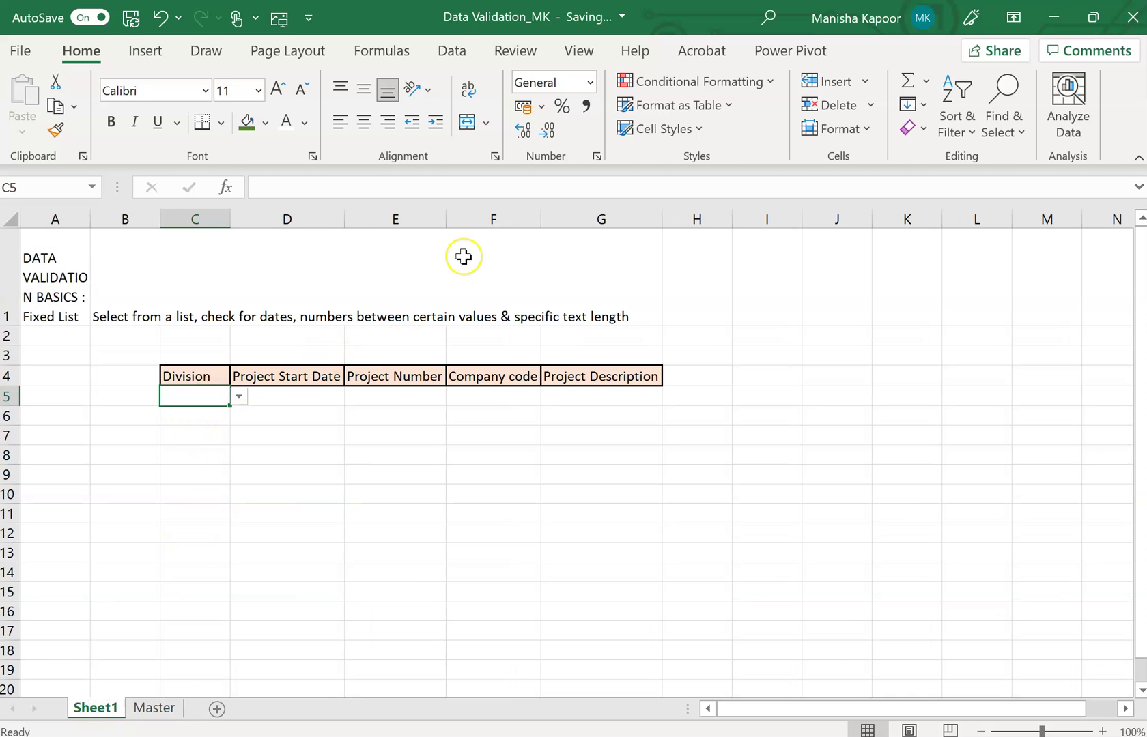
{"action": "left_click", "coordinate": [455, 52]}
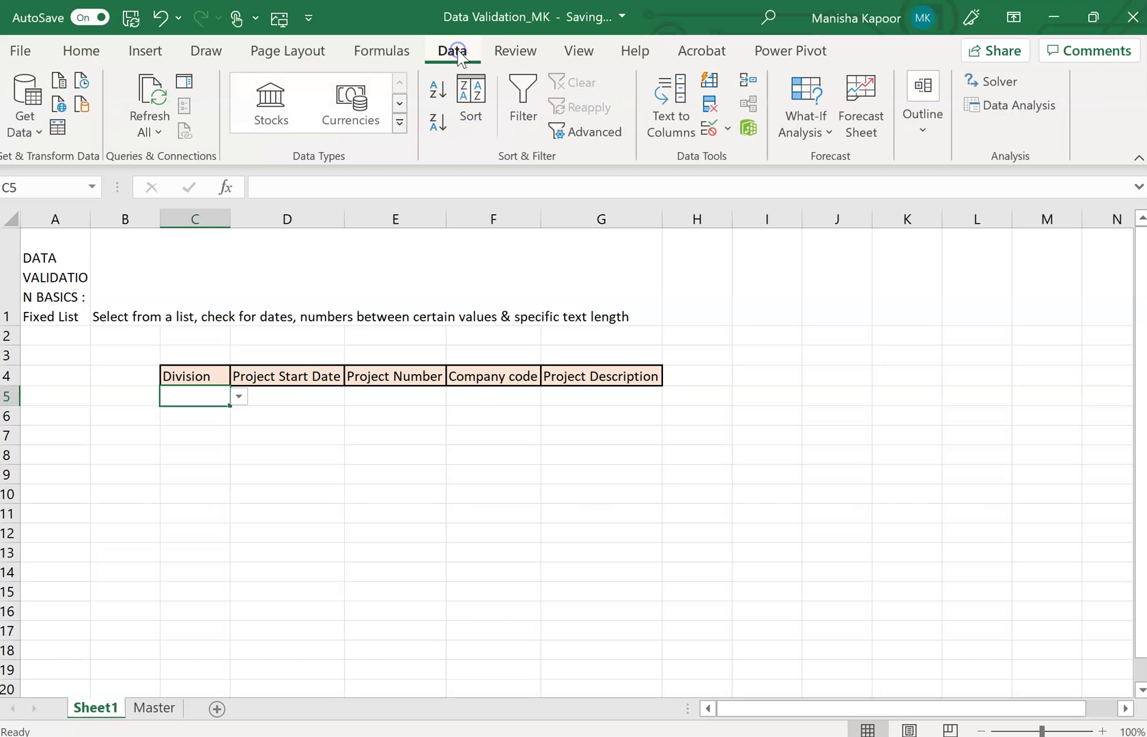
{"action": "left_click", "coordinate": [726, 129]}
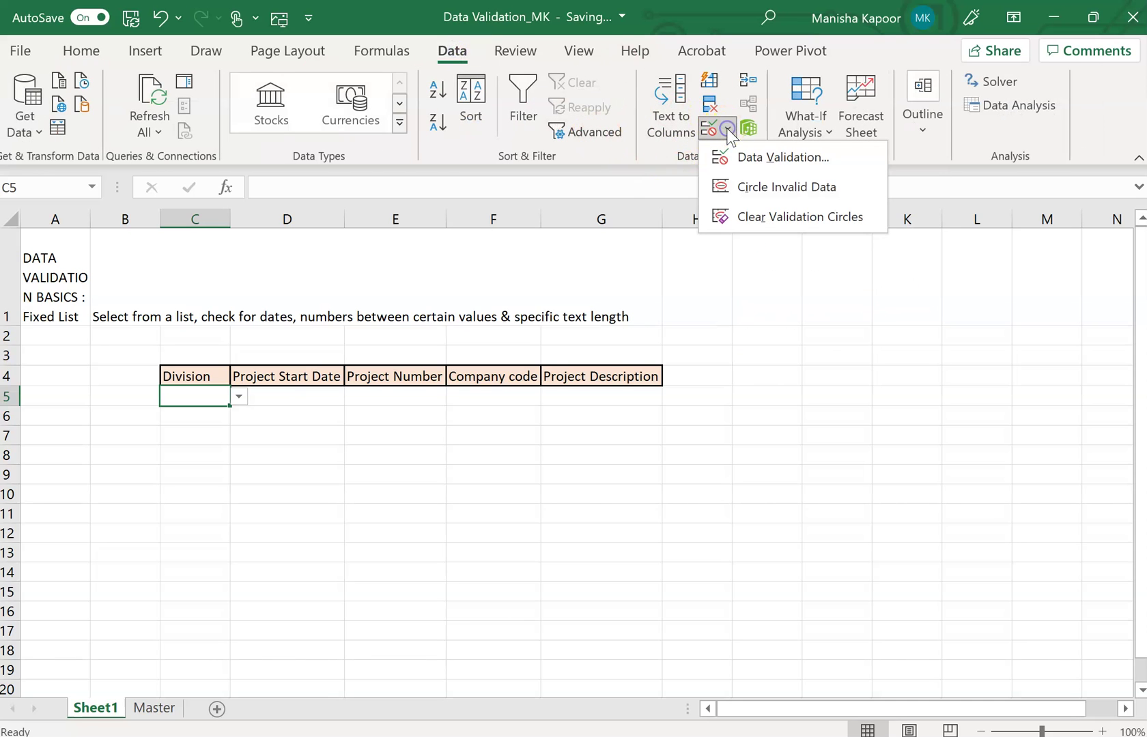
{"action": "left_click", "coordinate": [758, 158]}
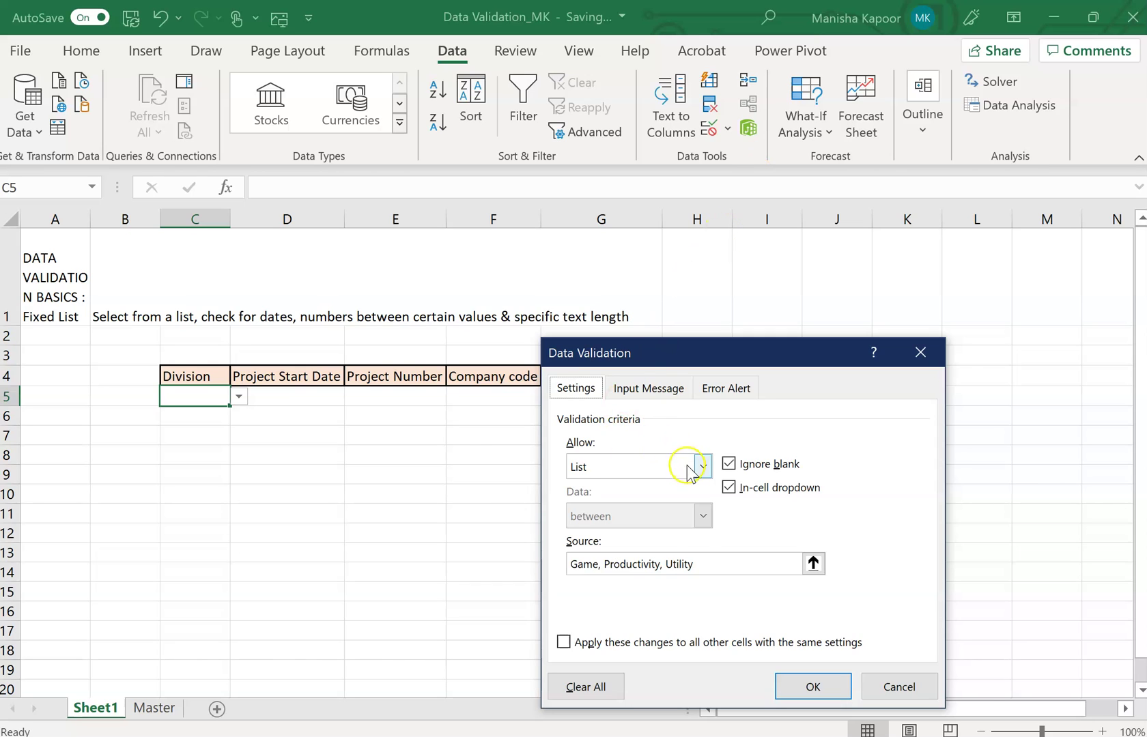
{"action": "left_click", "coordinate": [702, 566]}
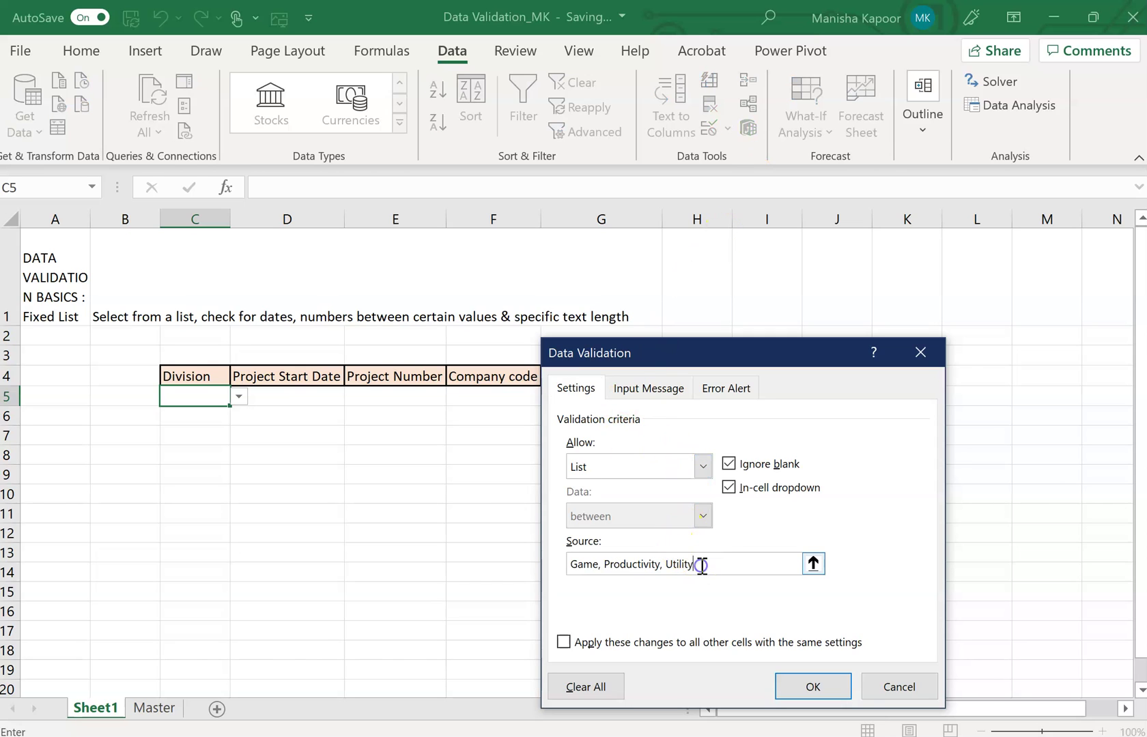
{"action": "key", "text": "BackSpace"}
{"action": "key", "text": "BackSpace"}
{"action": "key", "text": "BackSpace"}
{"action": "key", "text": "BackSpace"}
{"action": "key", "text": "BackSpace"}
{"action": "key", "text": "BackSpace"}
{"action": "key", "text": "BackSpace"}
{"action": "key", "text": "BackSpace"}
{"action": "key", "text": "BackSpace"}
{"action": "key", "text": "BackSpace"}
{"action": "key", "text": "BackSpace"}
{"action": "key", "text": "BackSpace"}
{"action": "key", "text": "BackSpace"}
{"action": "key", "text": "BackSpace"}
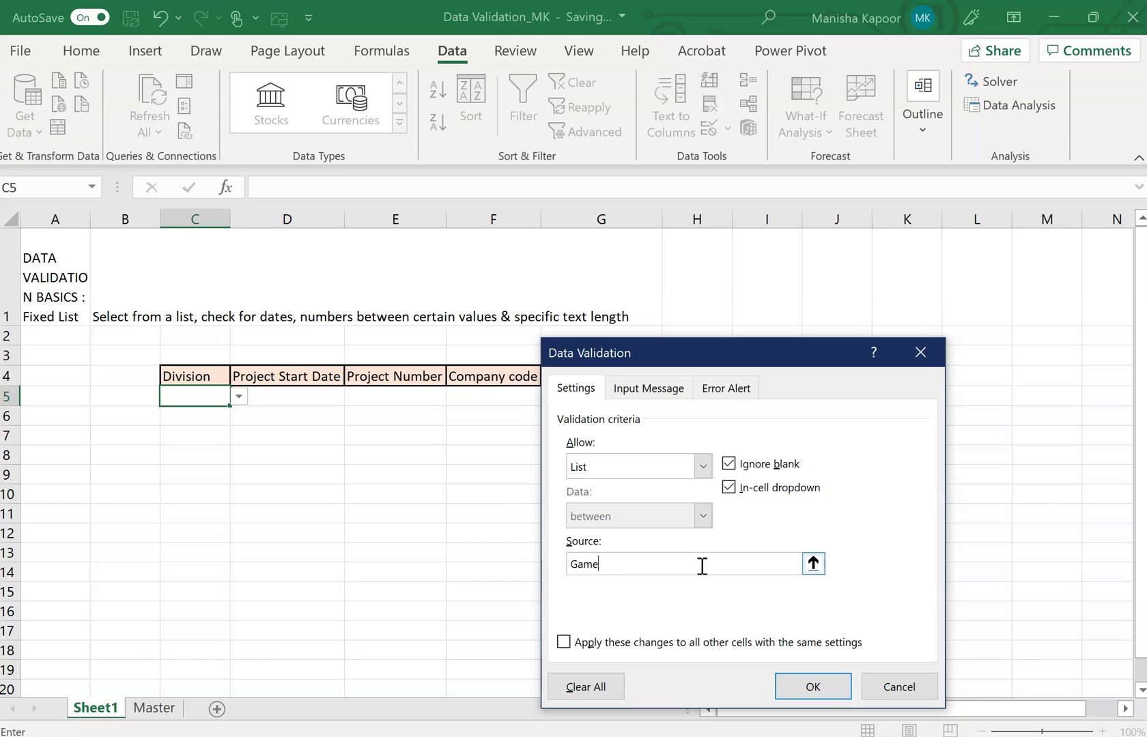
Set the list source for C5 to =Master!$A$2:$A$4, apply the validation and check the cell's dropdown choices
{"action": "left_click", "coordinate": [814, 562]}
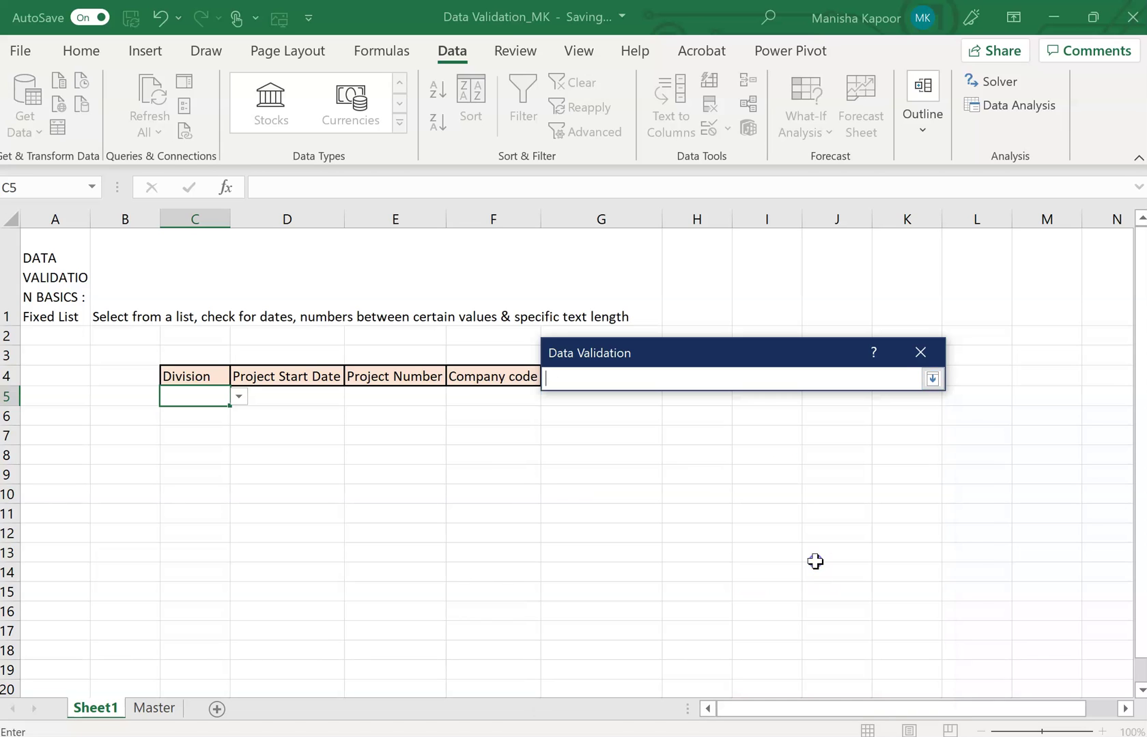
{"action": "left_click", "coordinate": [156, 709]}
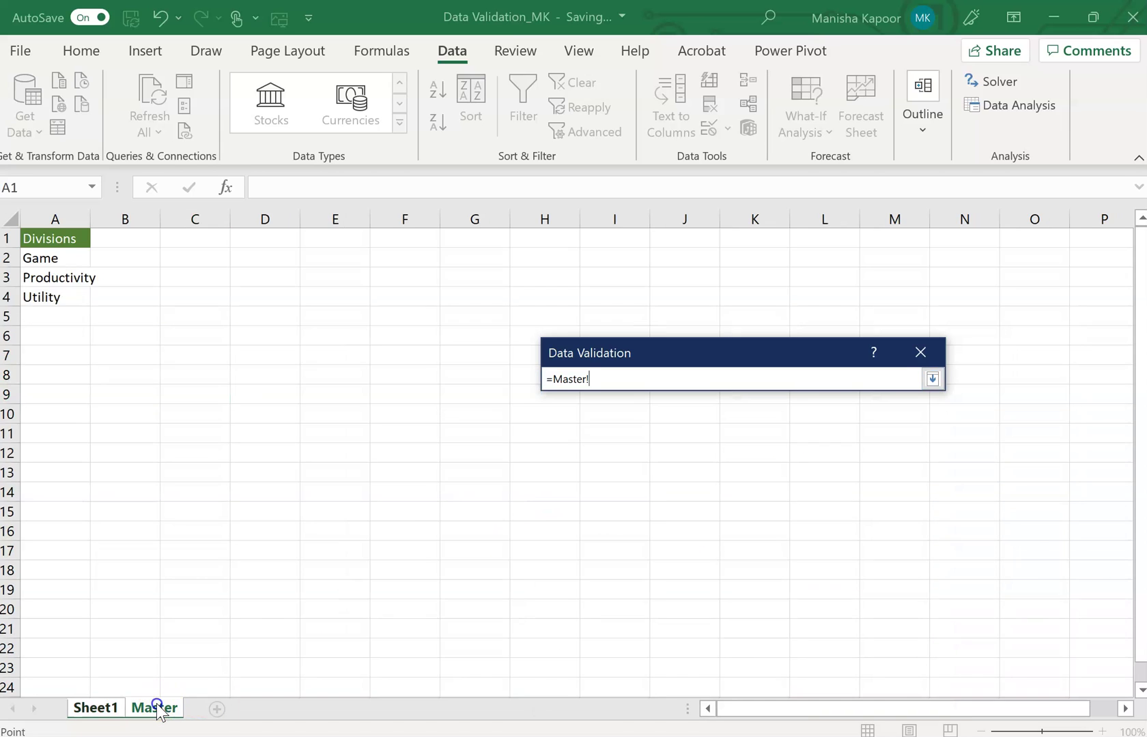
{"action": "left_click_drag", "start_coordinate": [69, 258], "coordinate": [69, 292]}
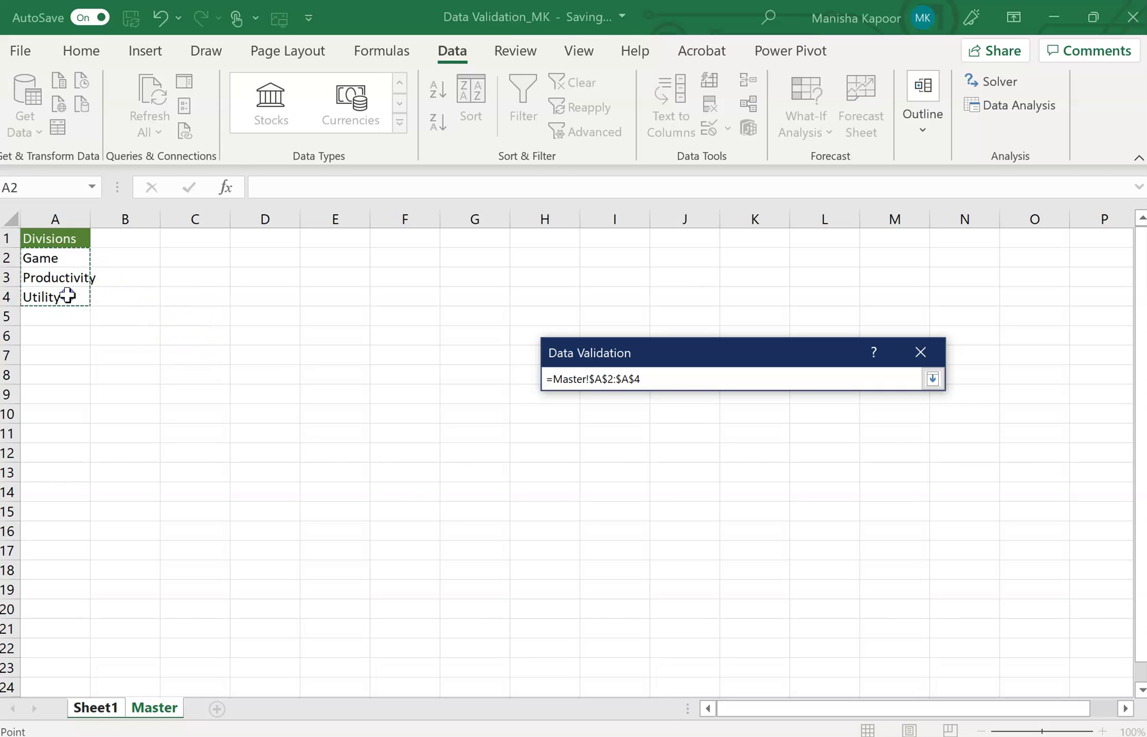
{"action": "key", "text": "Return"}
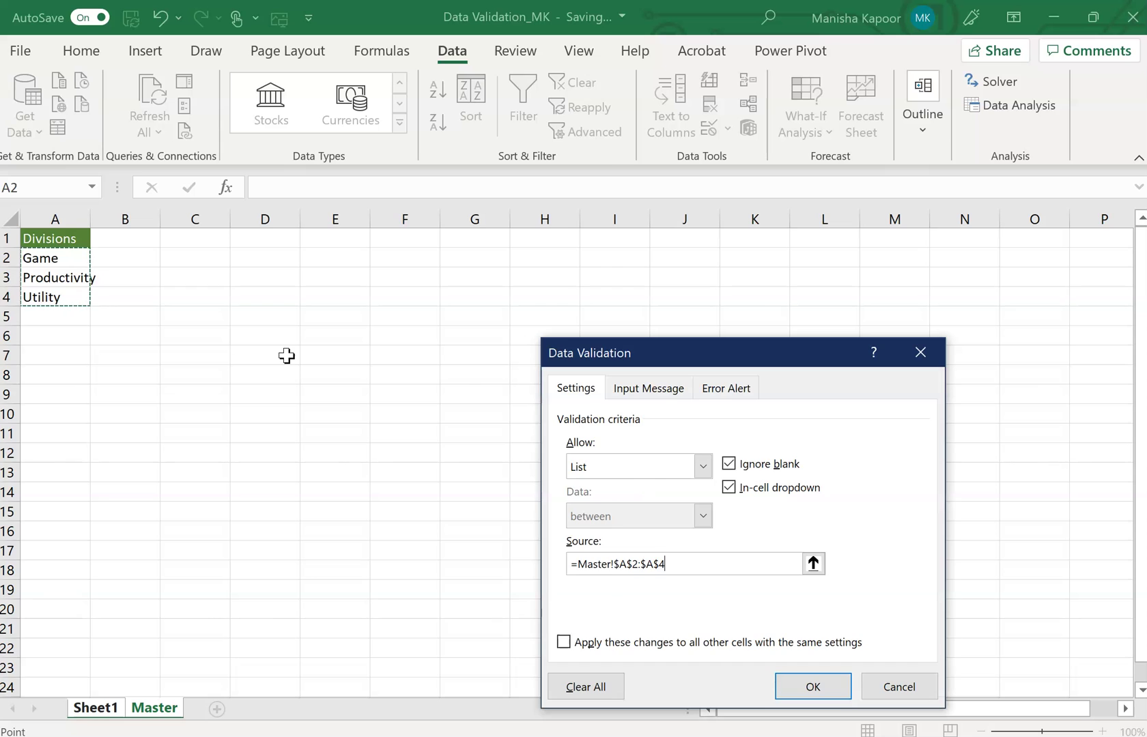
{"action": "left_click", "coordinate": [807, 677]}
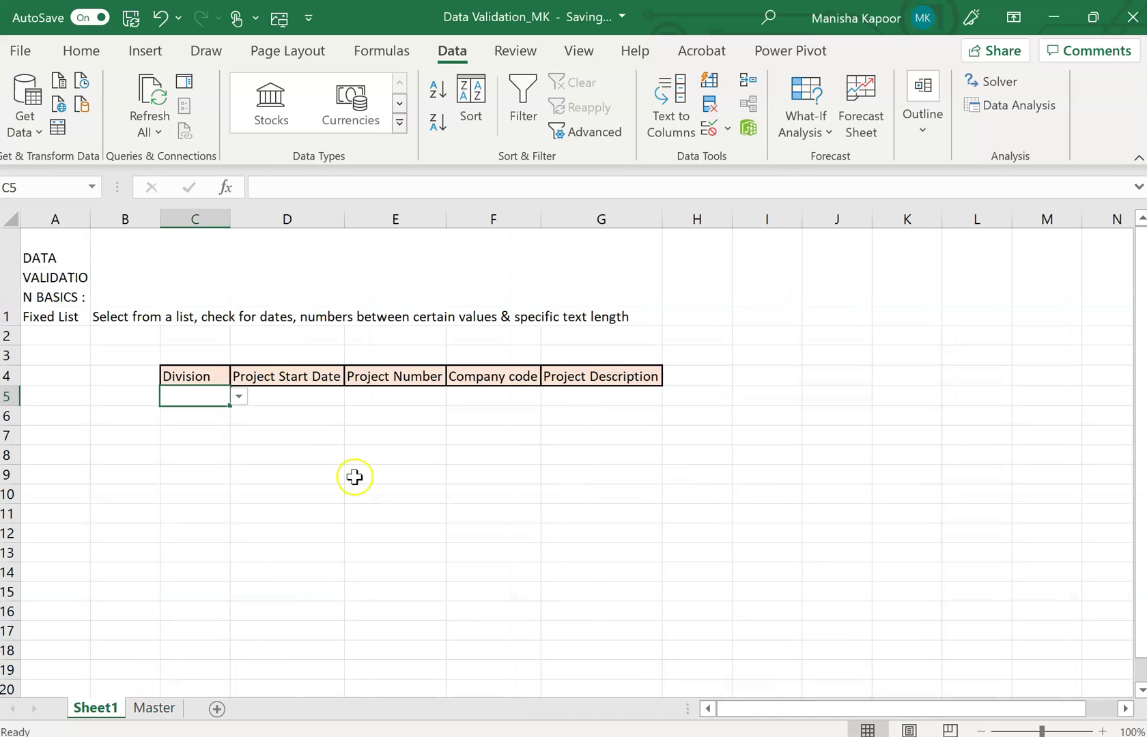
{"action": "left_click", "coordinate": [238, 397]}
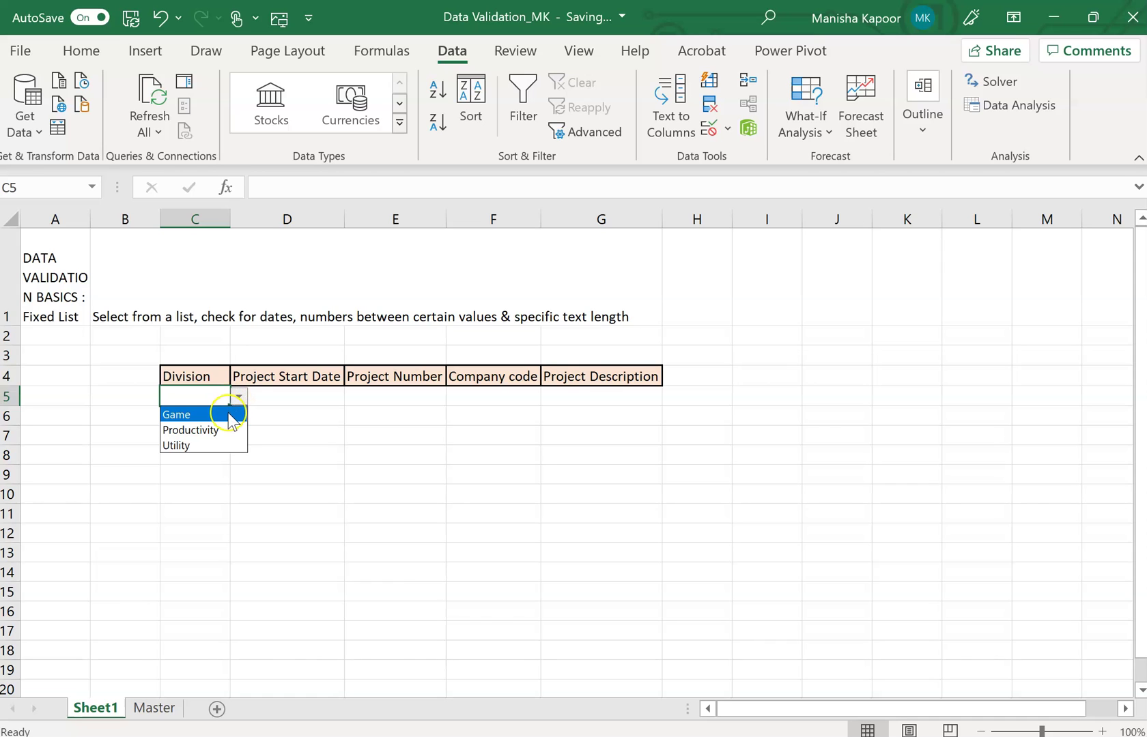
{"action": "left_click", "coordinate": [281, 511]}
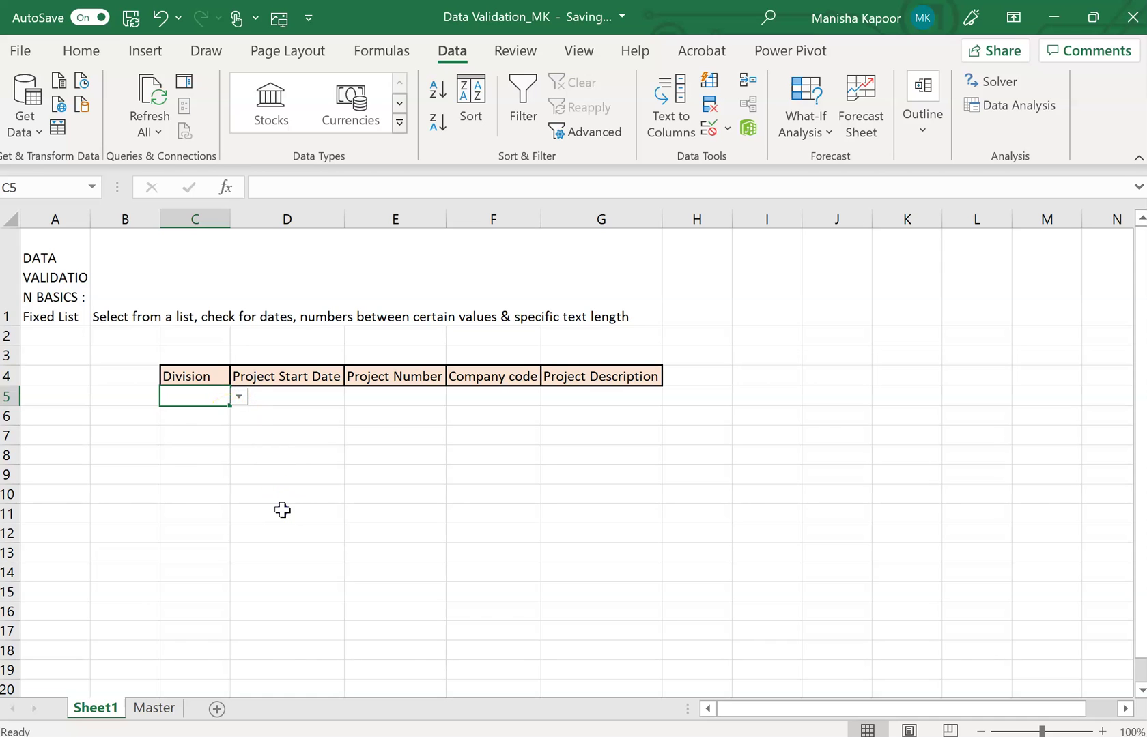
Change the division in A2 of the Master sheet to Games
{"action": "left_click", "coordinate": [159, 710]}
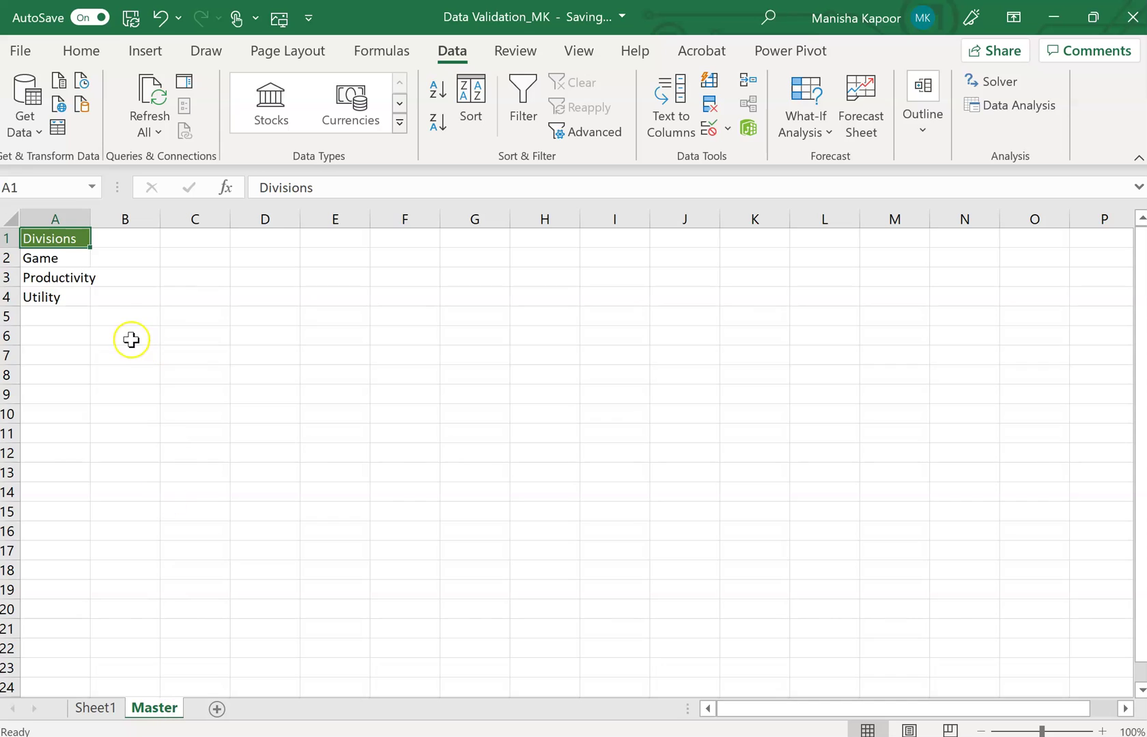
{"action": "double_click", "coordinate": [70, 262]}
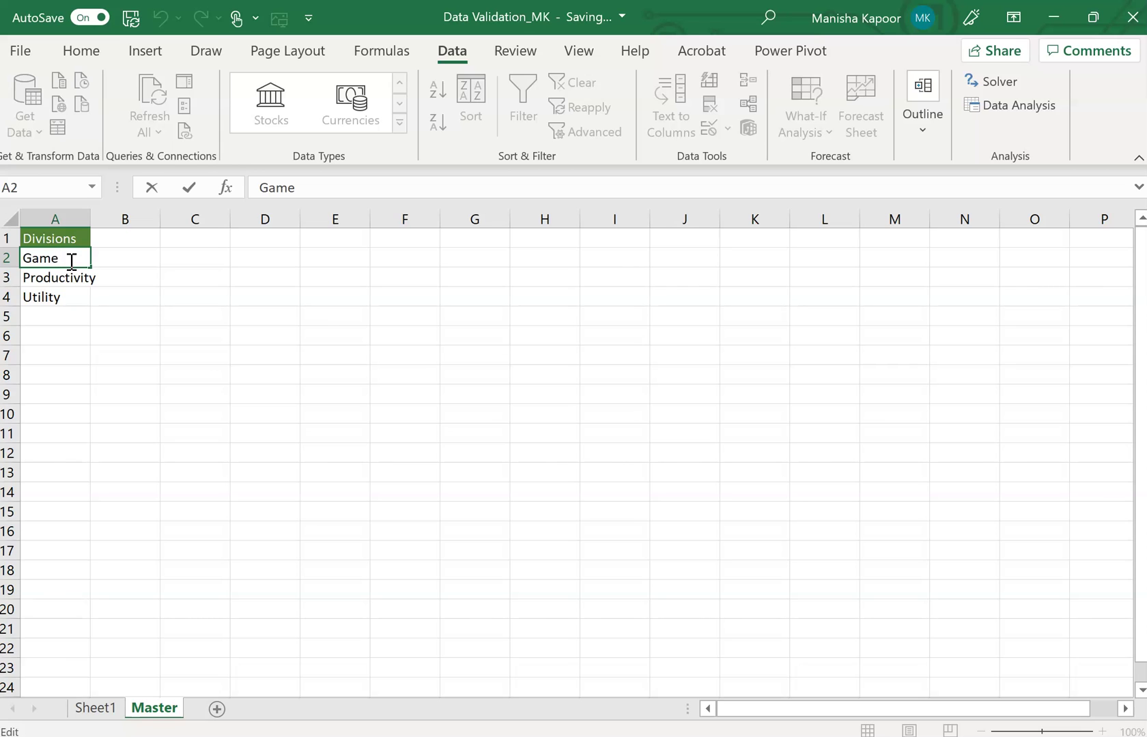
{"action": "key", "text": "Return"}
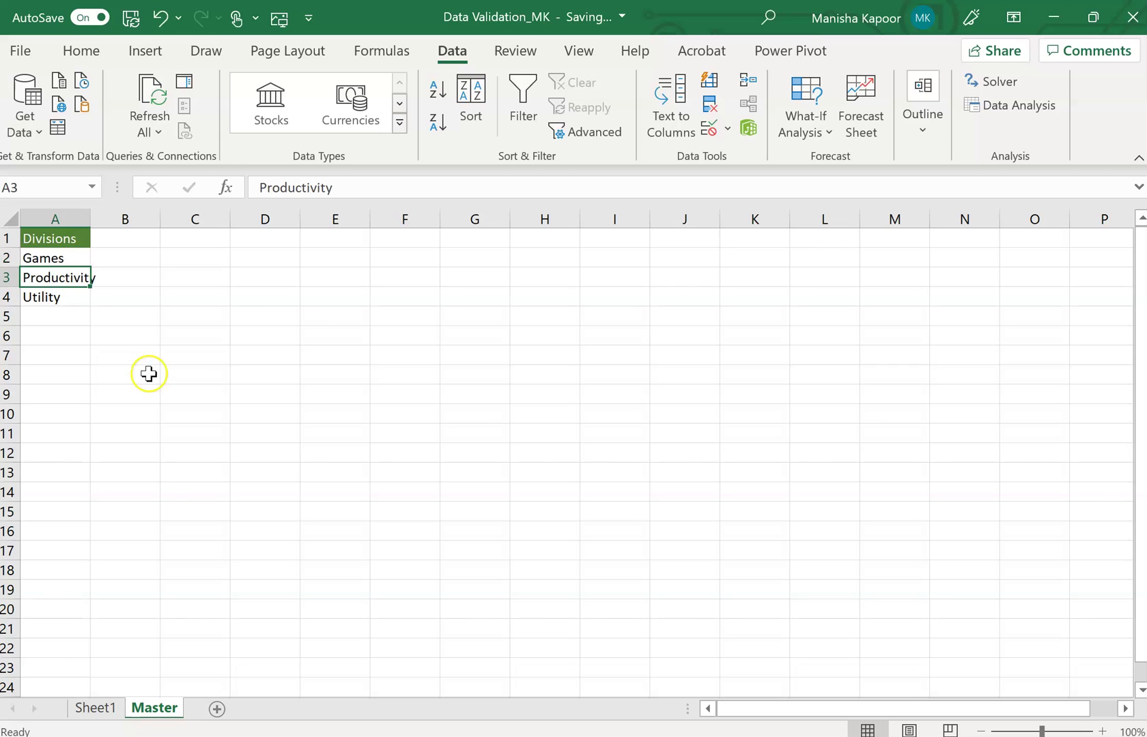
Check on Sheet1 whether the C5 dropdown reflects the renamed division, without picking a choice
{"action": "left_click", "coordinate": [102, 707]}
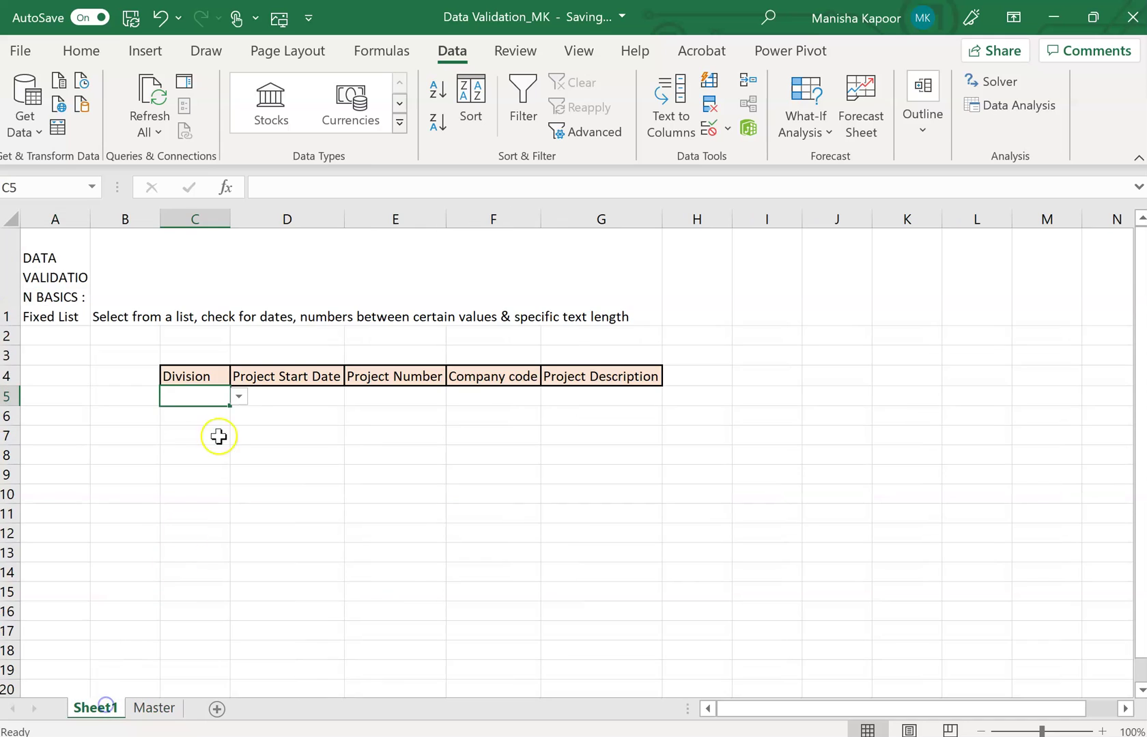
{"action": "left_click", "coordinate": [240, 397]}
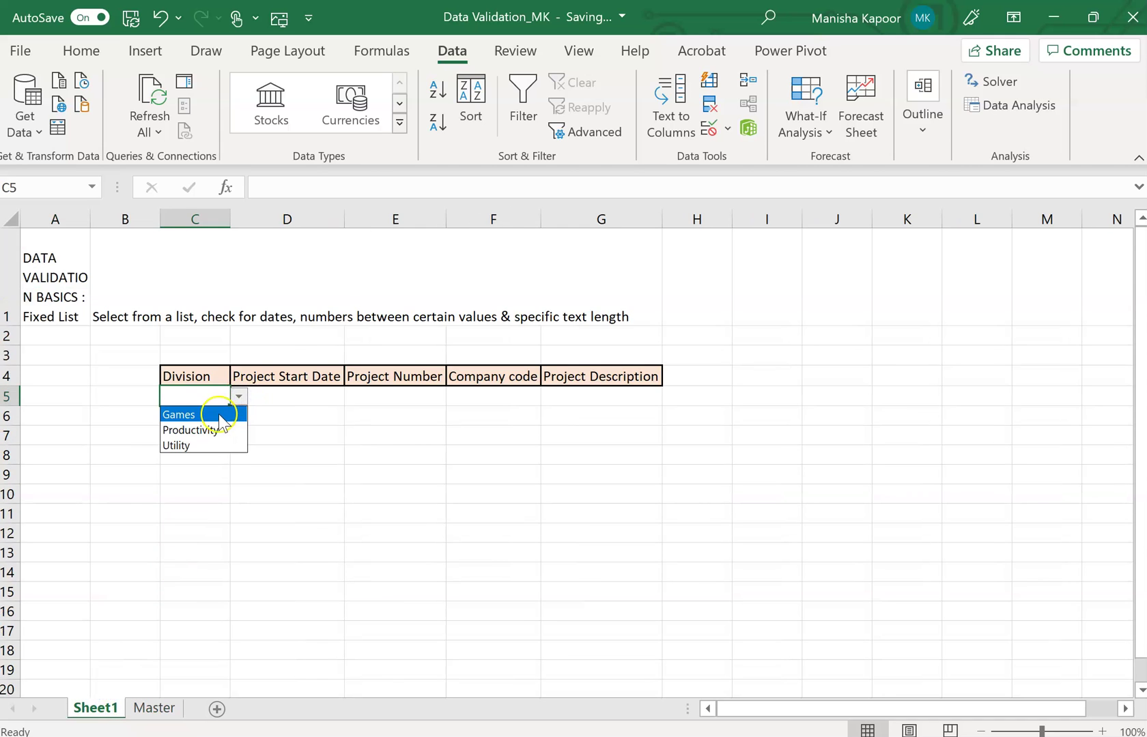
{"action": "key", "text": "Escape"}
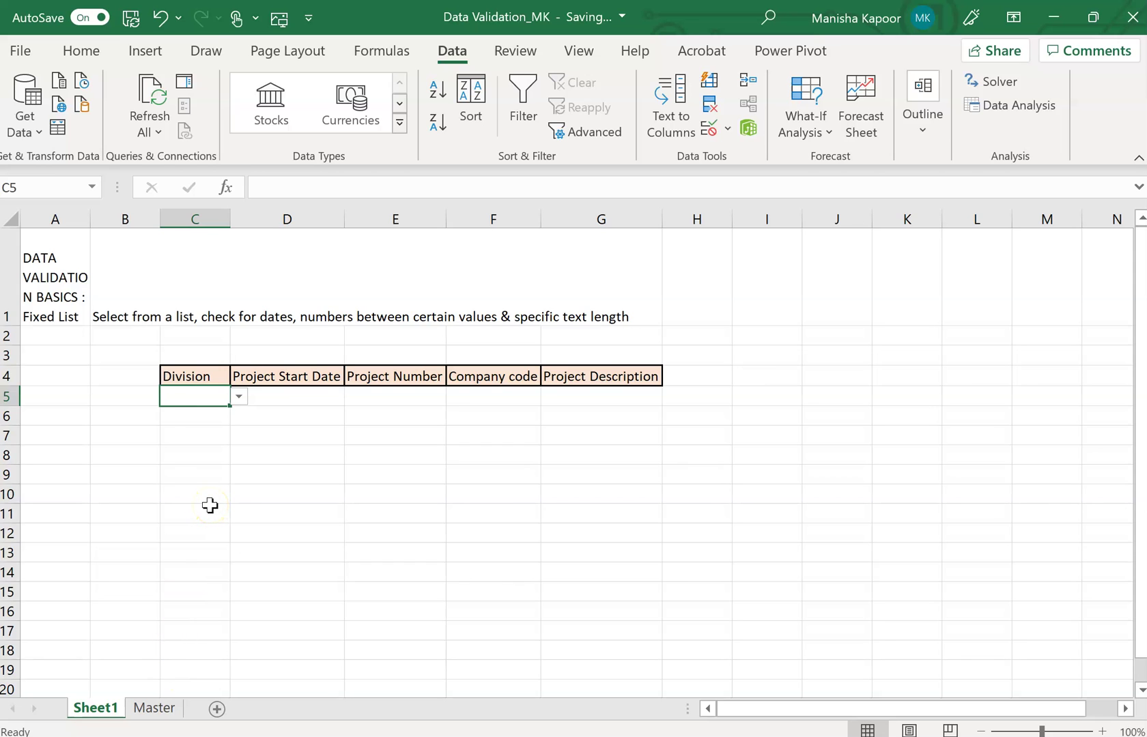
Add Health as a further division in A5 of the Master sheet, directly below Utility
{"action": "left_click", "coordinate": [155, 708]}
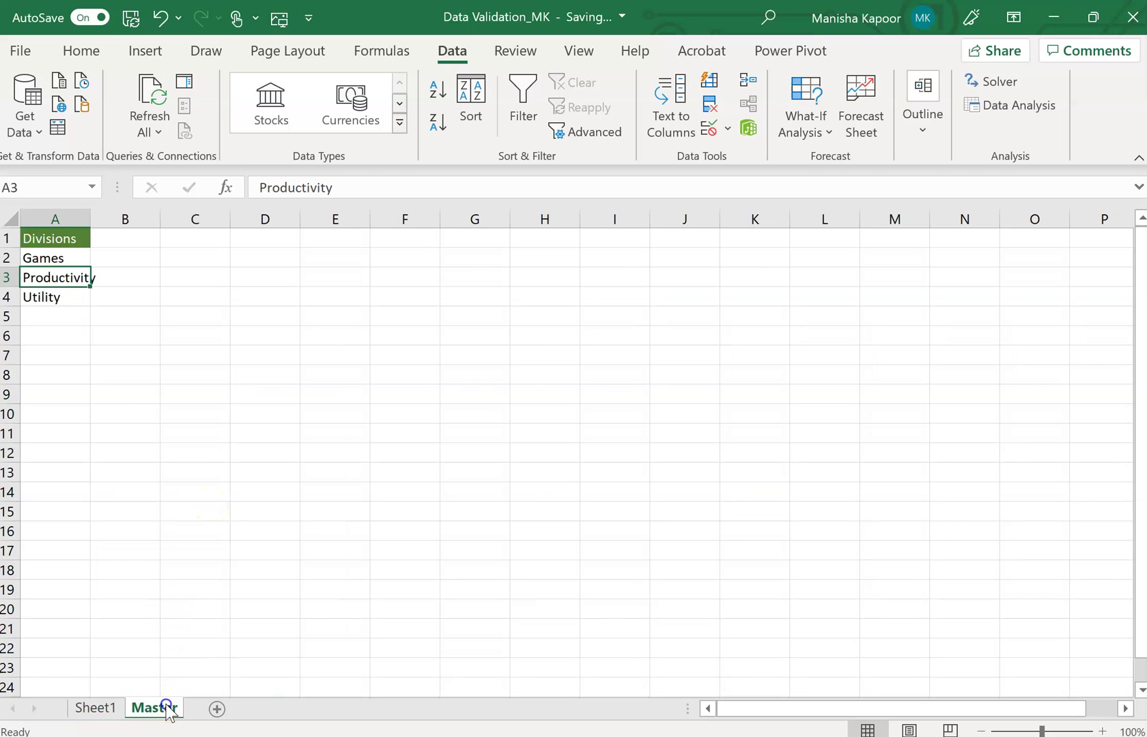
{"action": "left_click", "coordinate": [58, 314]}
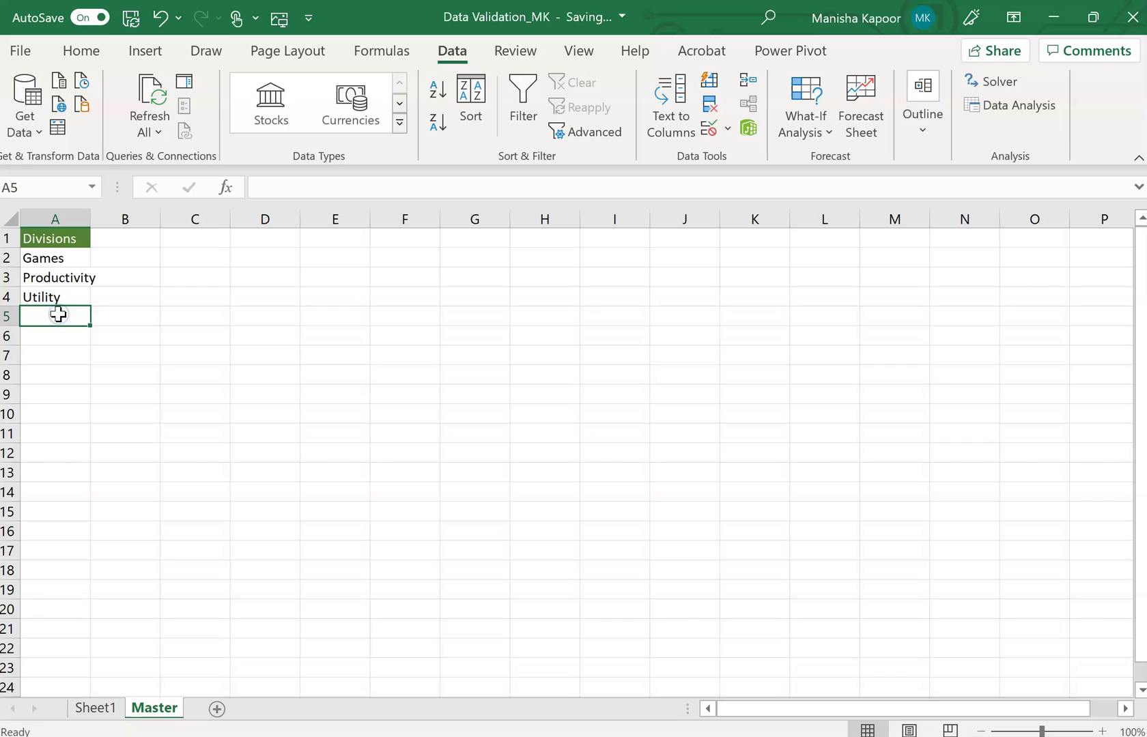
{"action": "type", "text": "Health"}
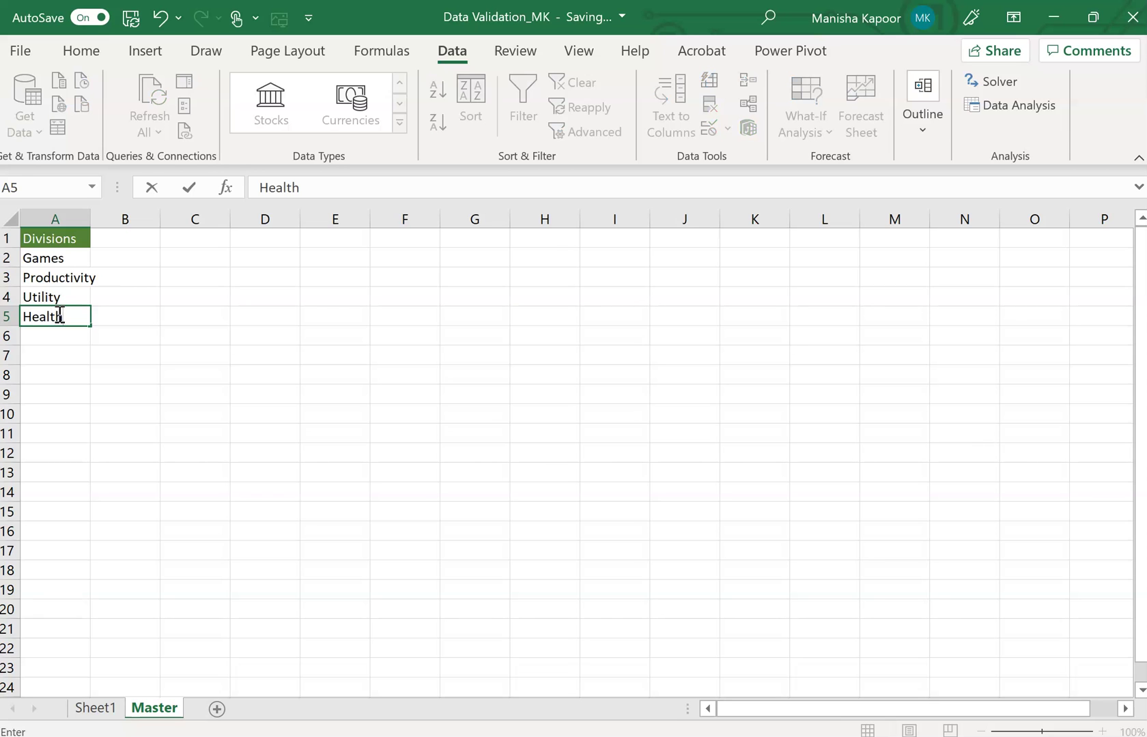
{"action": "left_click", "coordinate": [131, 432]}
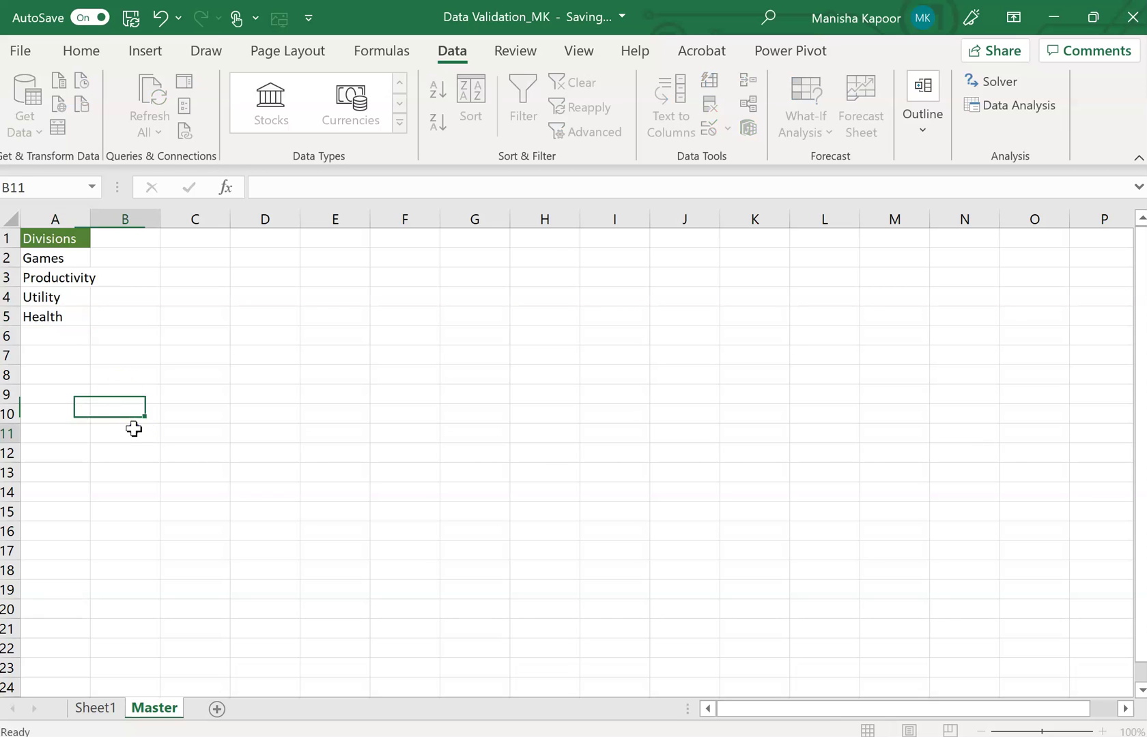
Check on Sheet1 whether the C5 dropdown offers the added Health division, without picking a choice
{"action": "left_click", "coordinate": [108, 710]}
{"action": "left_click", "coordinate": [239, 397]}
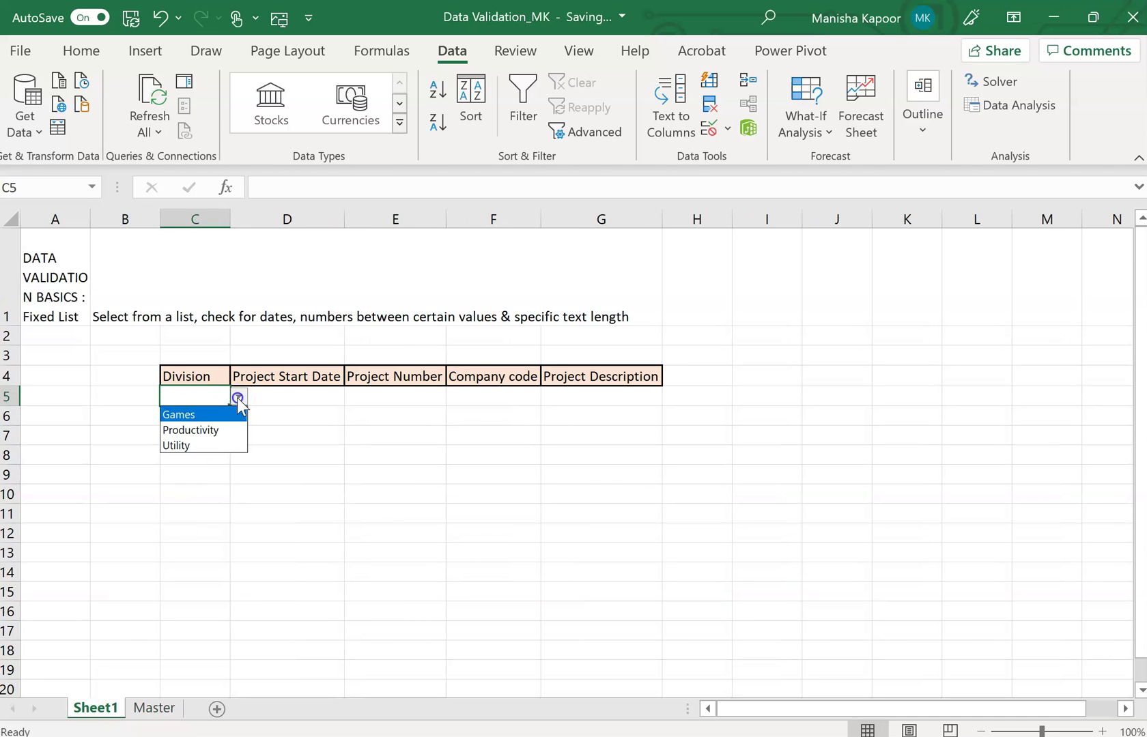
{"action": "left_click", "coordinate": [216, 524]}
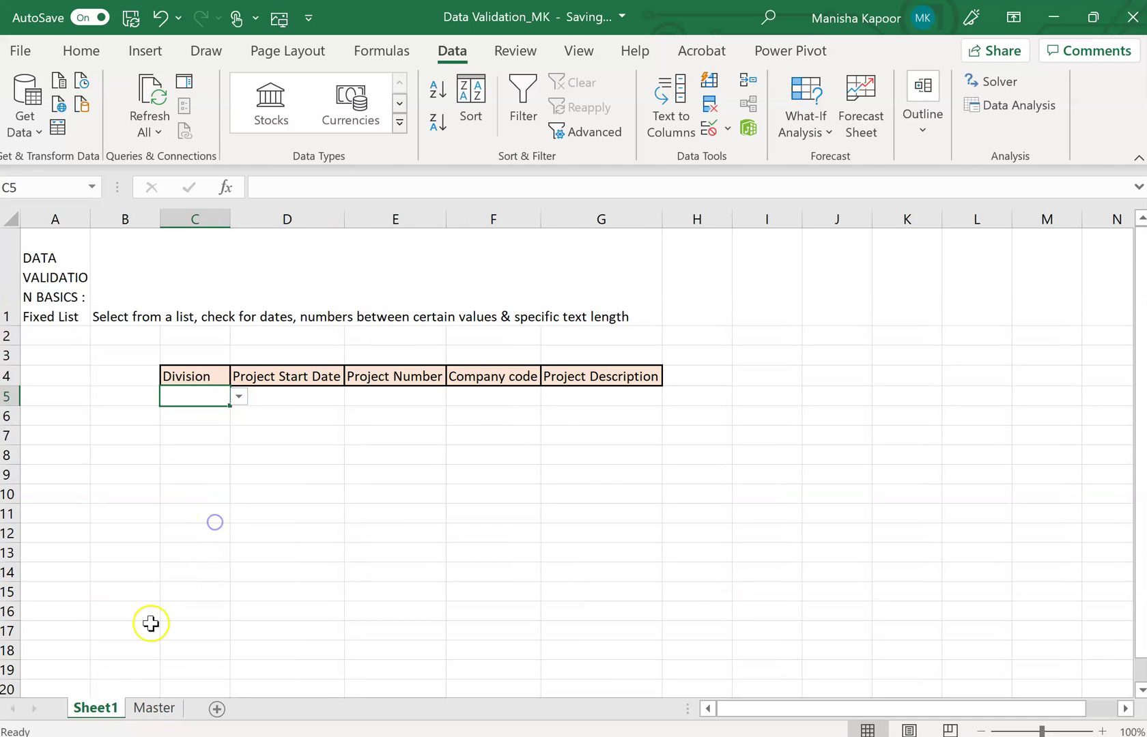
Cut the Health row on the Master sheet and insert it above the Utility row, inside the list's source range
{"action": "left_click", "coordinate": [155, 710]}
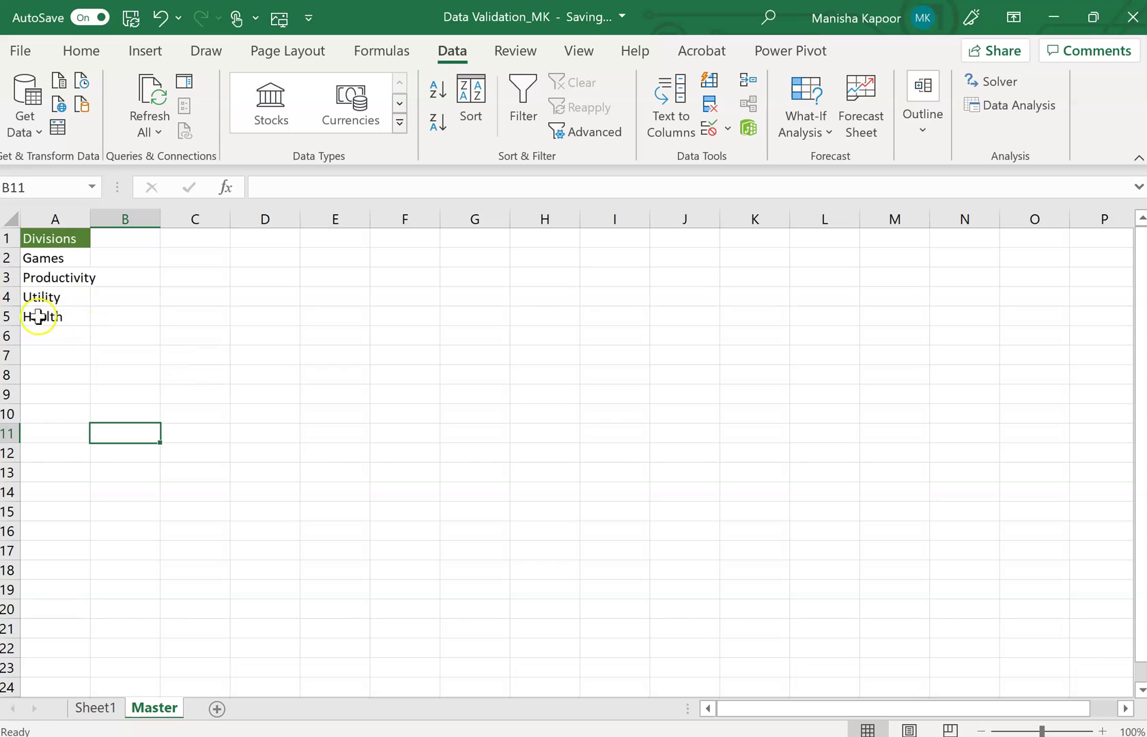
{"action": "left_click", "coordinate": [6, 316]}
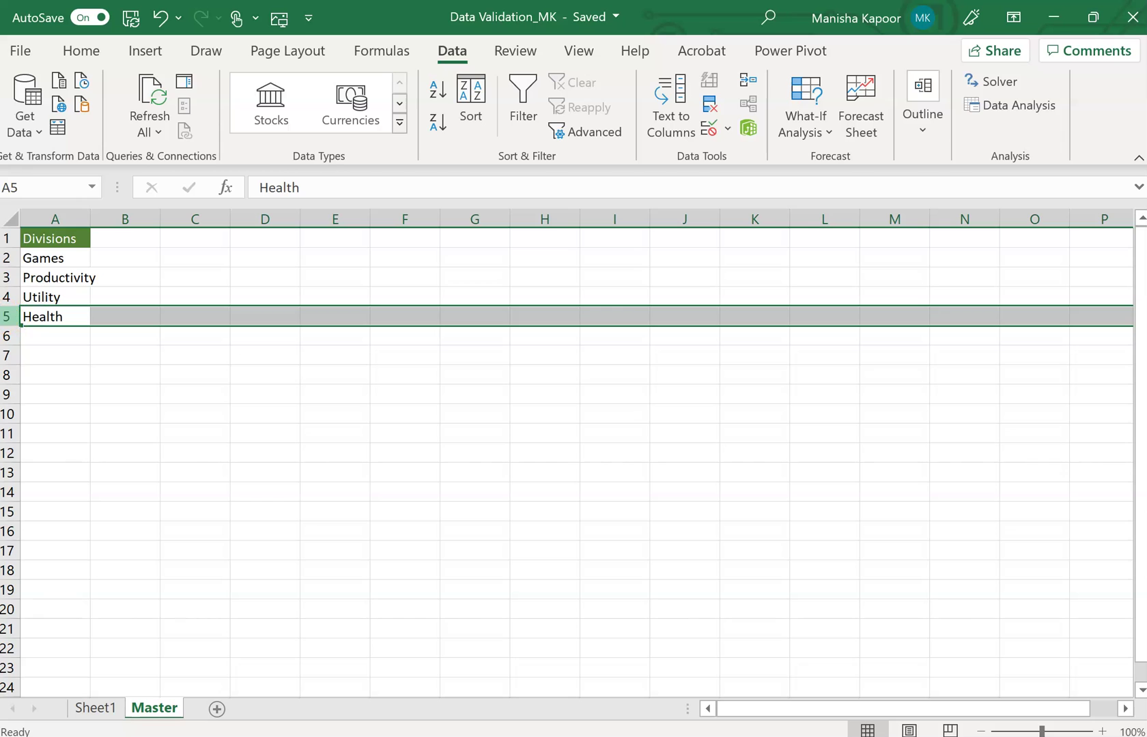
{"action": "key", "text": "ctrl+x"}
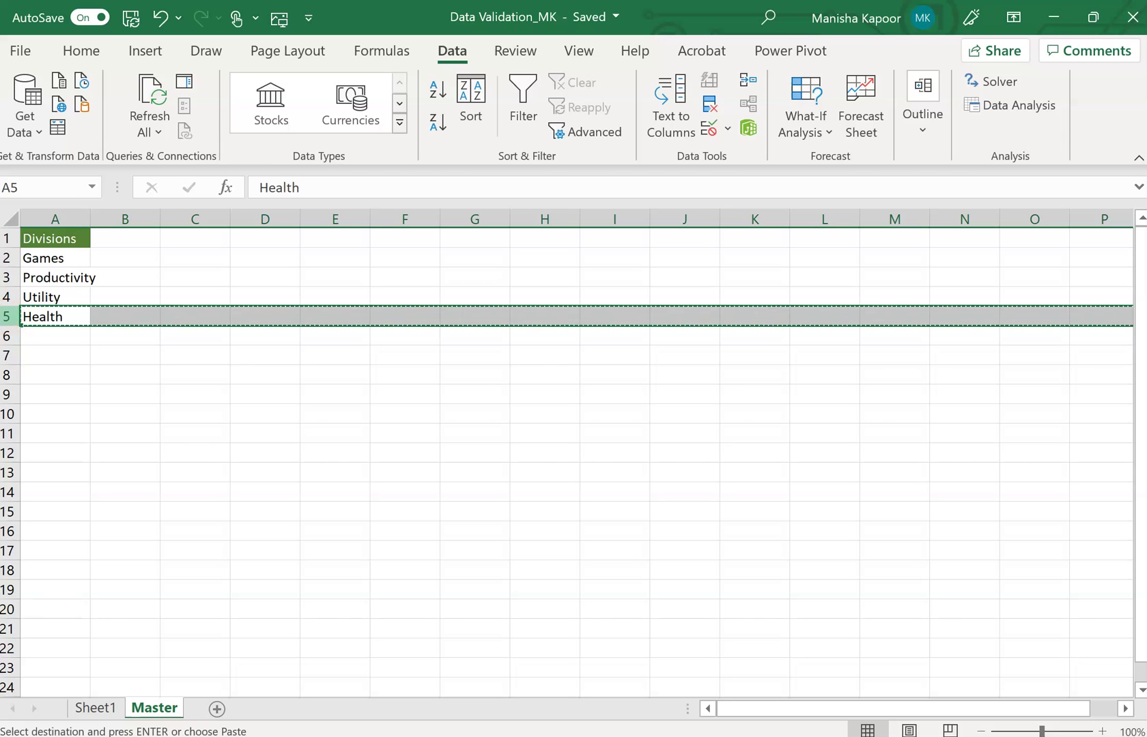
{"action": "left_click", "coordinate": [8, 298]}
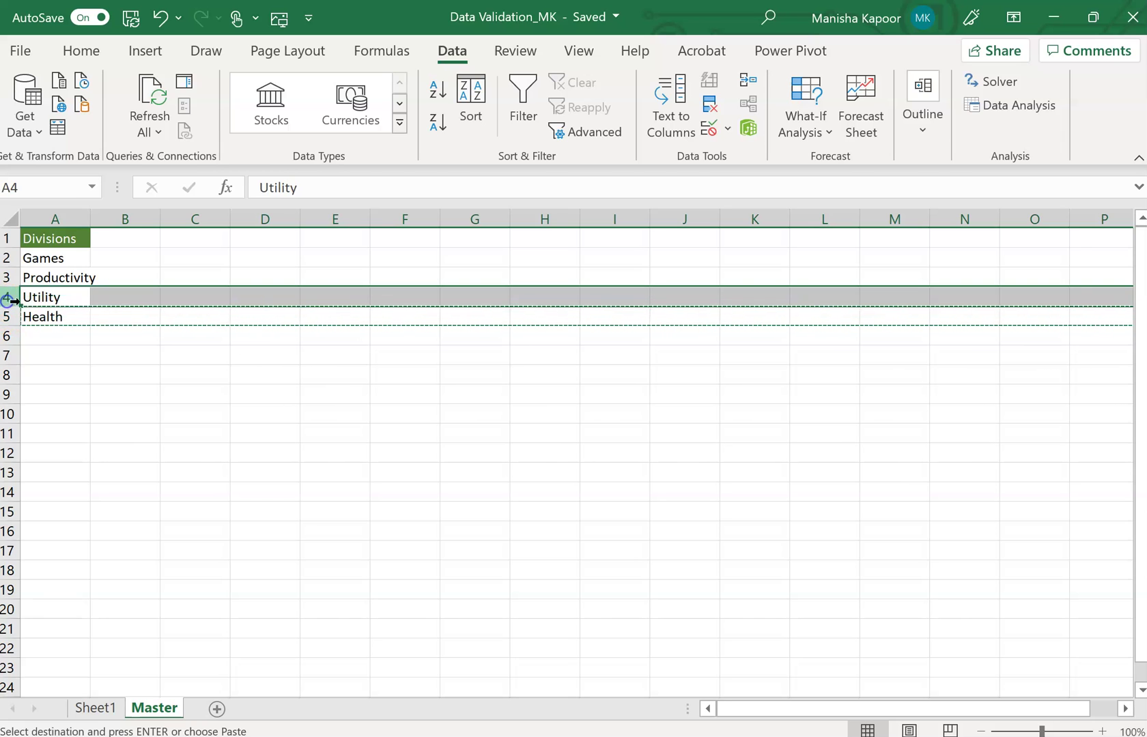
{"action": "right_click", "coordinate": [8, 298]}
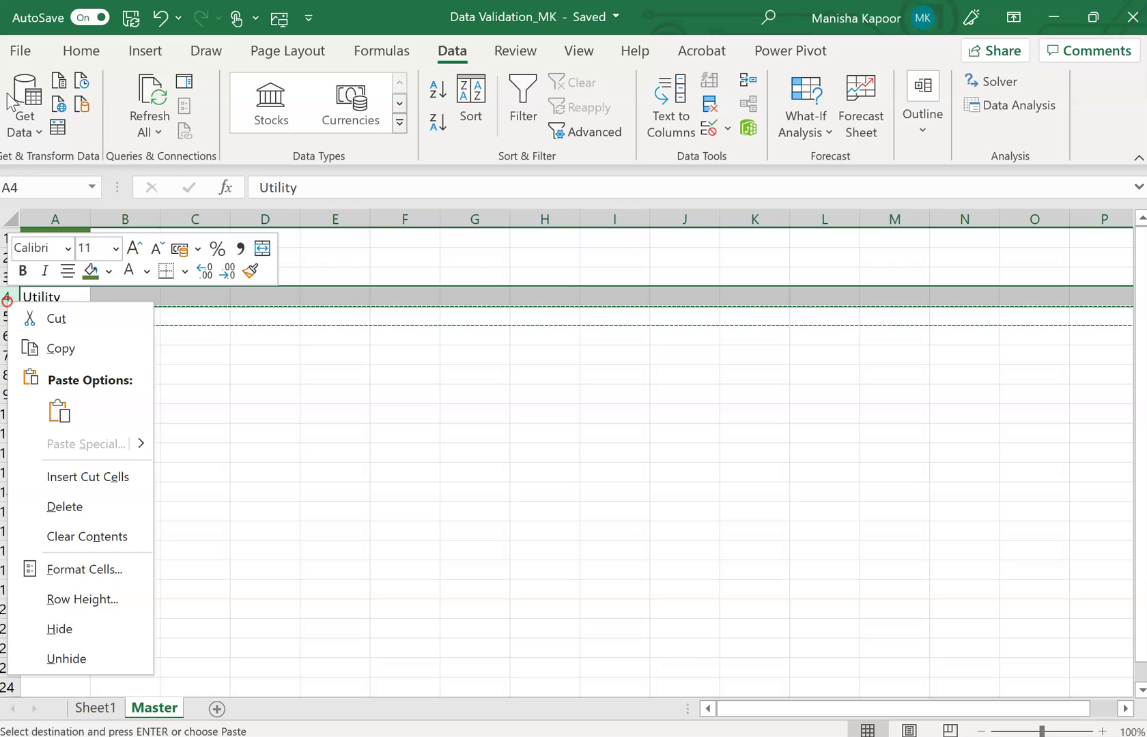
{"action": "left_click", "coordinate": [84, 476]}
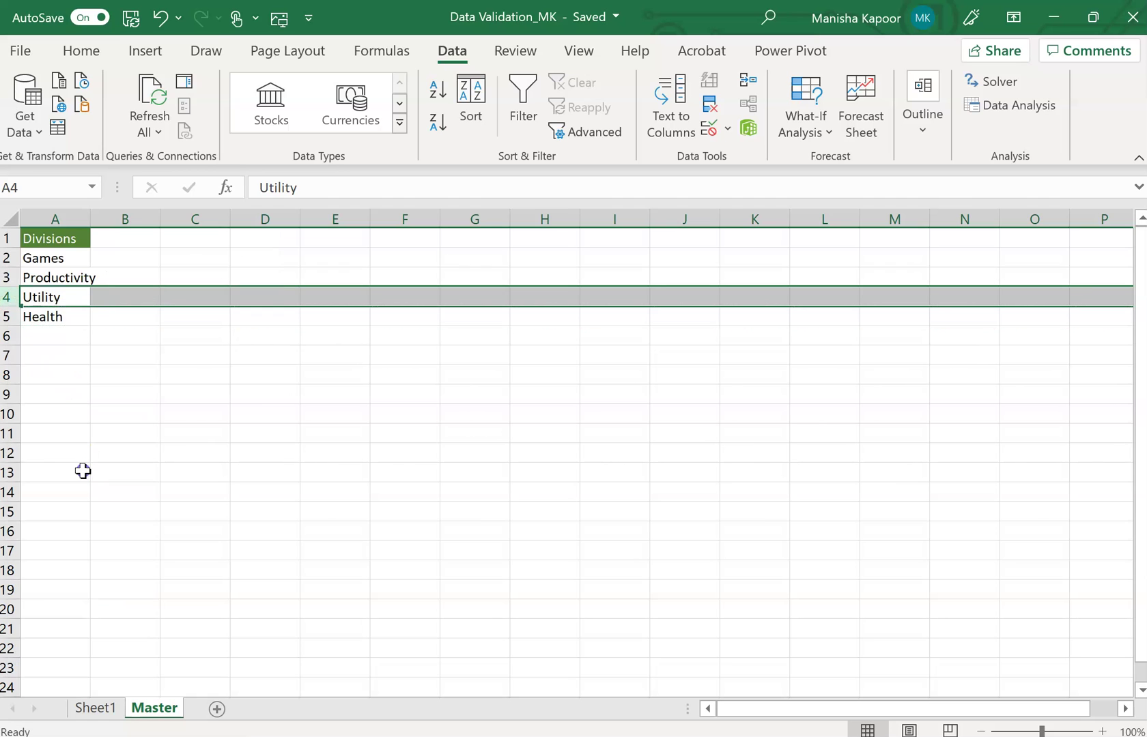
{"action": "left_click", "coordinate": [82, 316]}
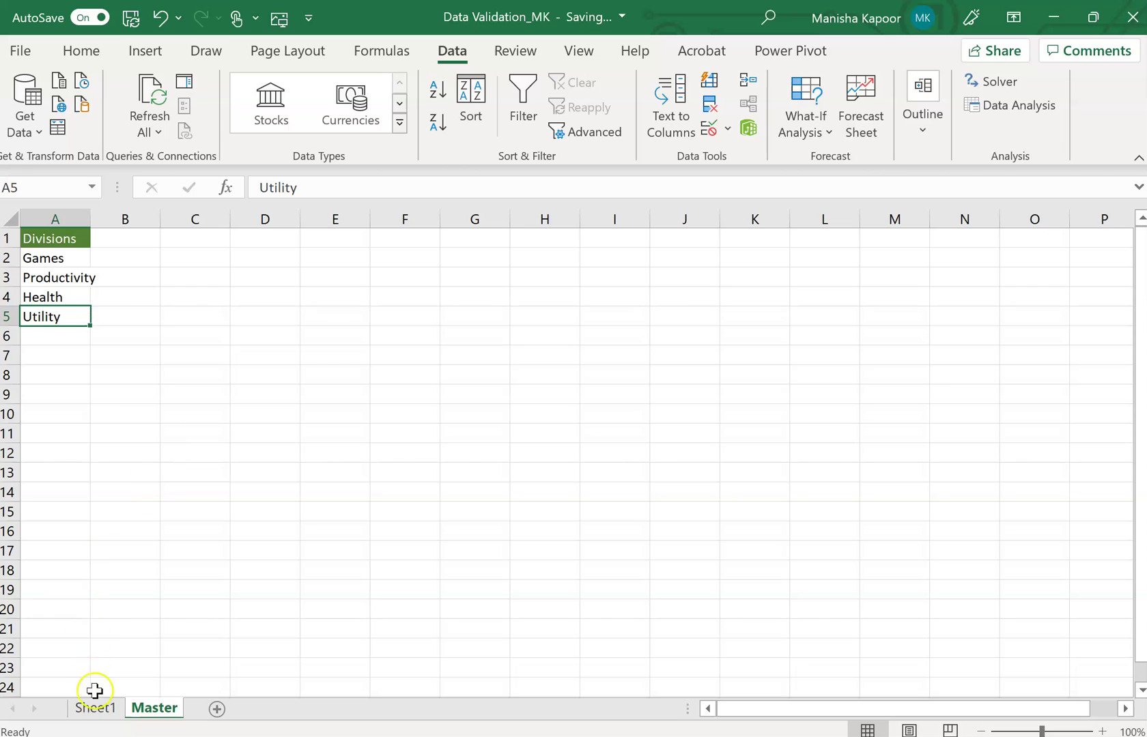
Check the C5 dropdown on Sheet1 for the reordered divisions including Health, without picking a choice
{"action": "left_click", "coordinate": [97, 709]}
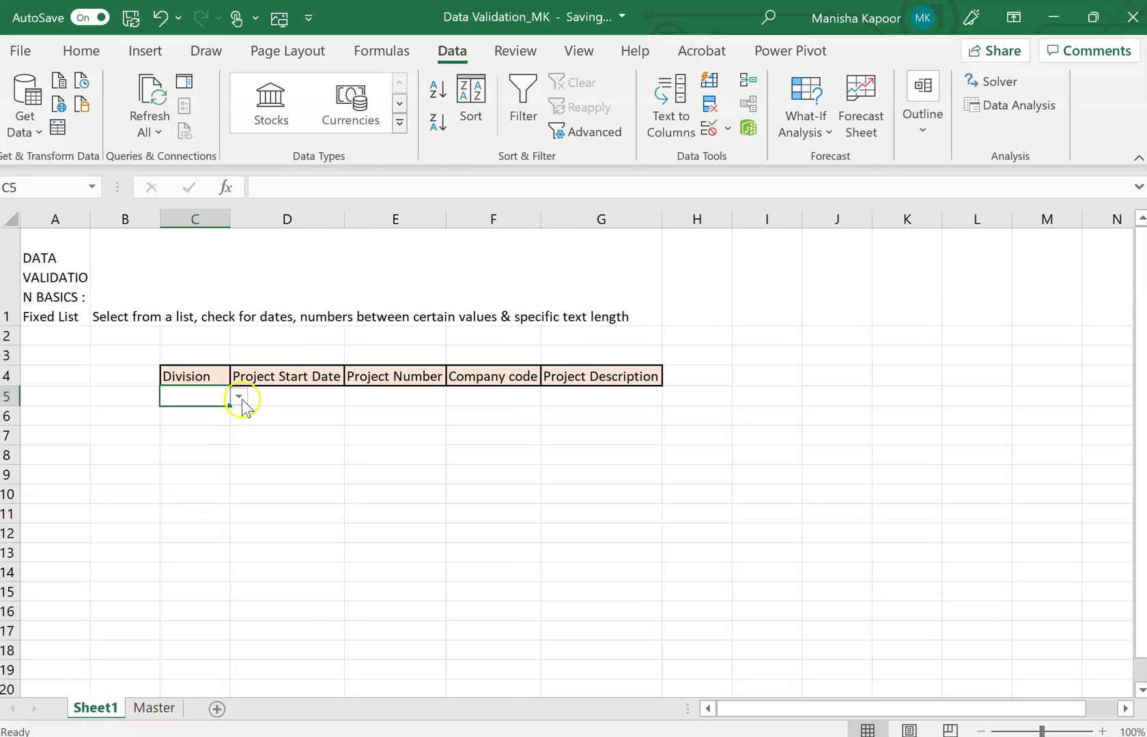
{"action": "left_click", "coordinate": [240, 398]}
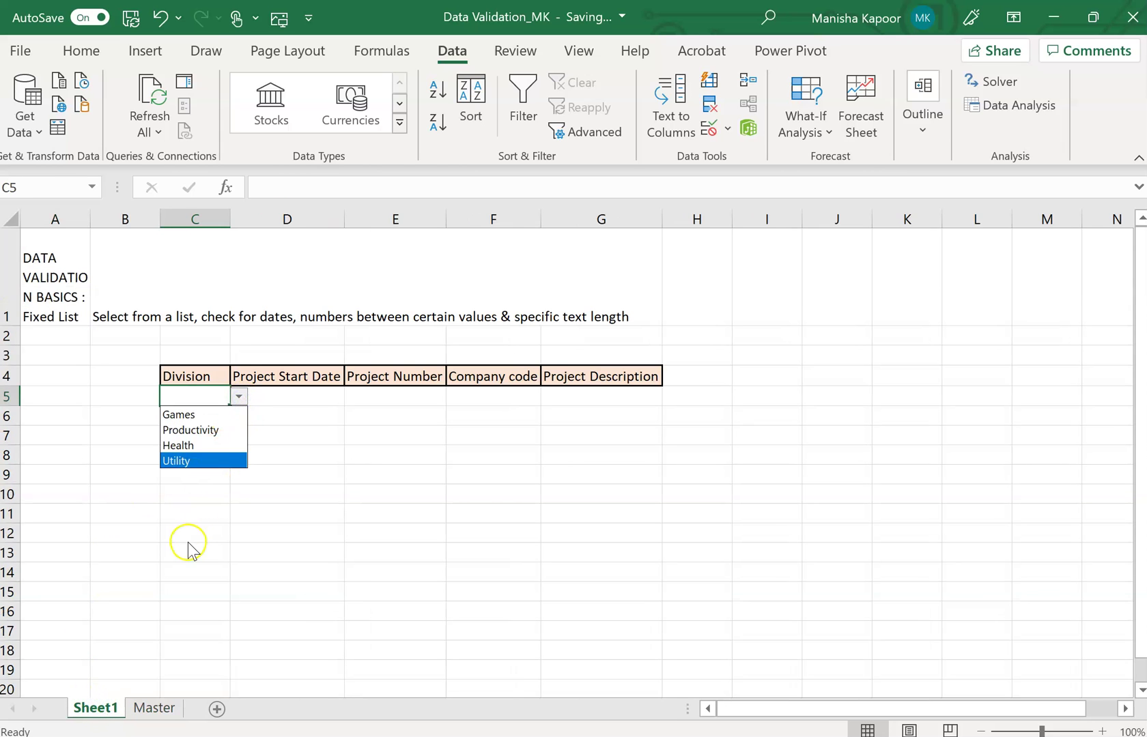
{"action": "key", "text": "Escape"}
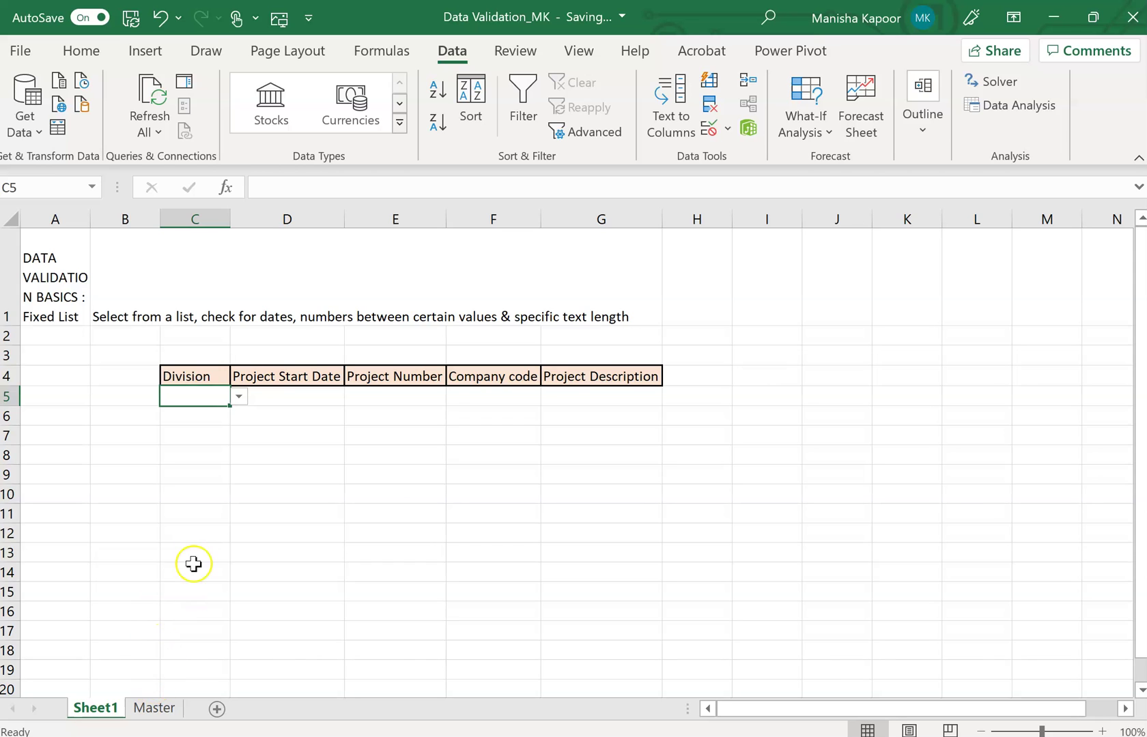
Move Utility from A5 to A4 on the Master sheet, replacing Health
{"action": "left_click", "coordinate": [155, 710]}
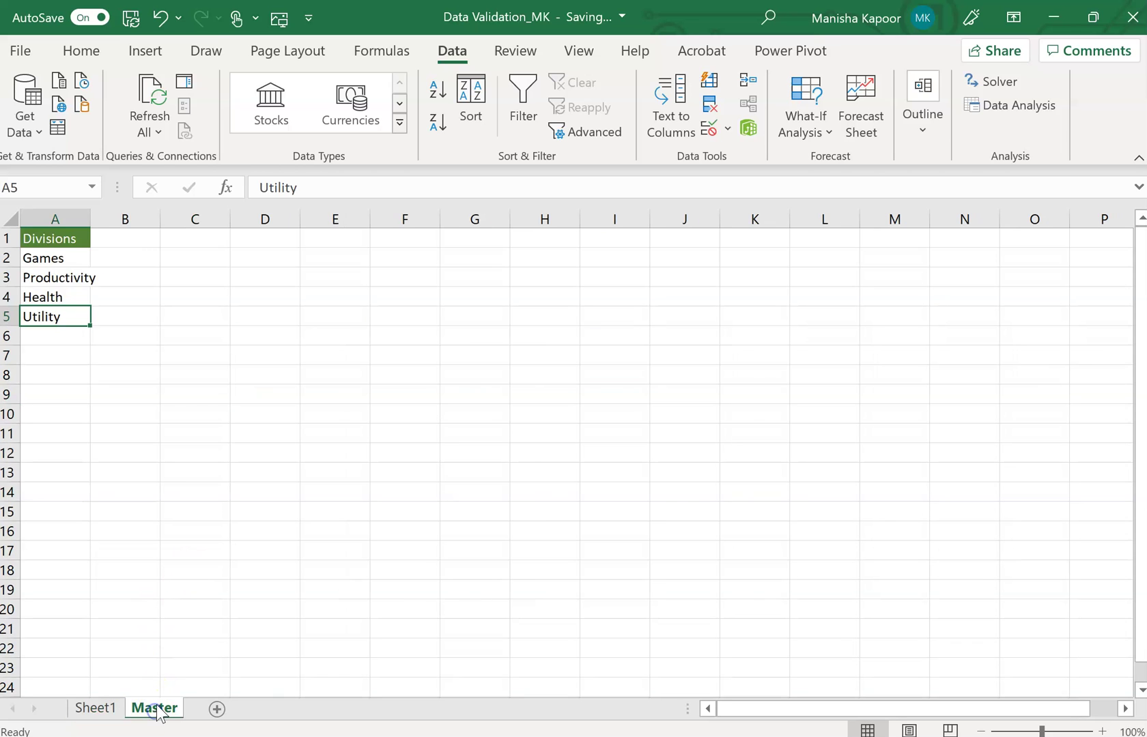
{"action": "left_click", "coordinate": [165, 319]}
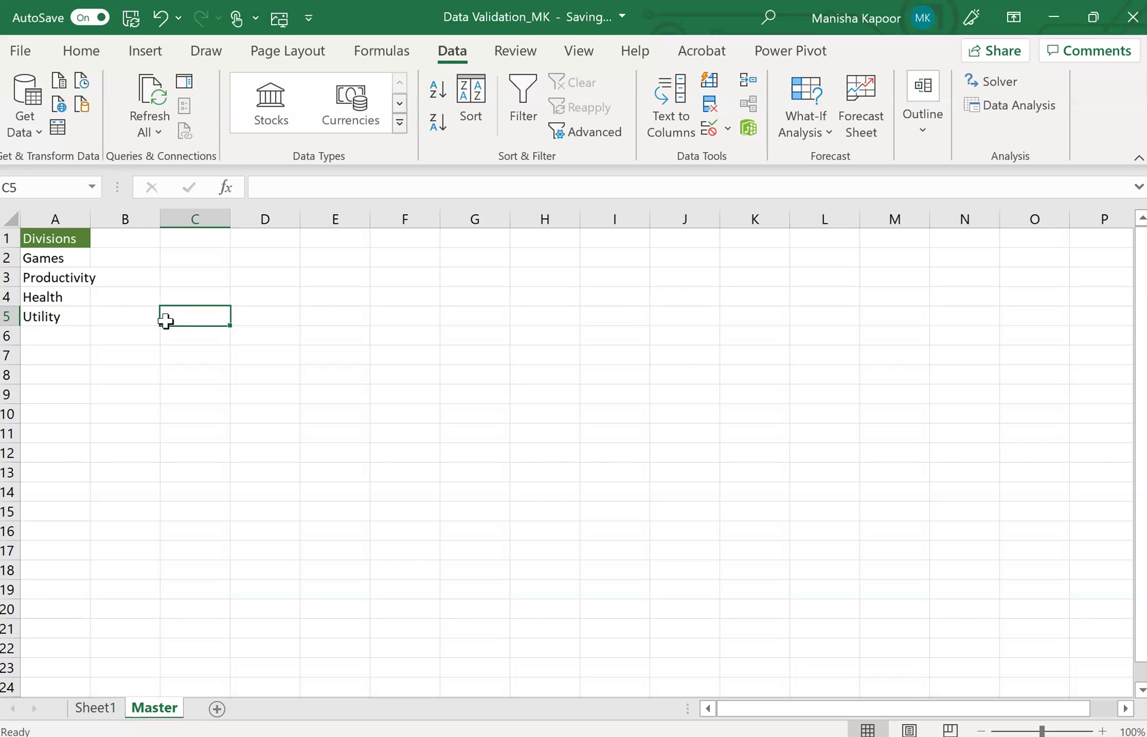
{"action": "left_click", "coordinate": [60, 299]}
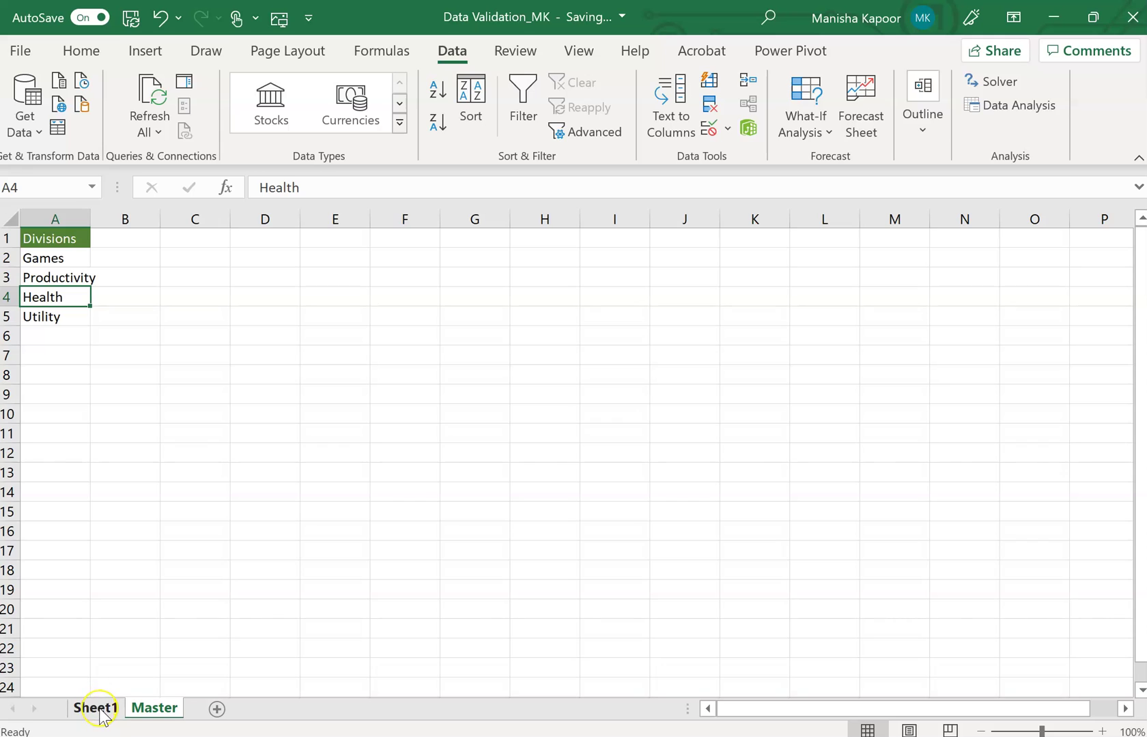
{"action": "left_click", "coordinate": [65, 292]}
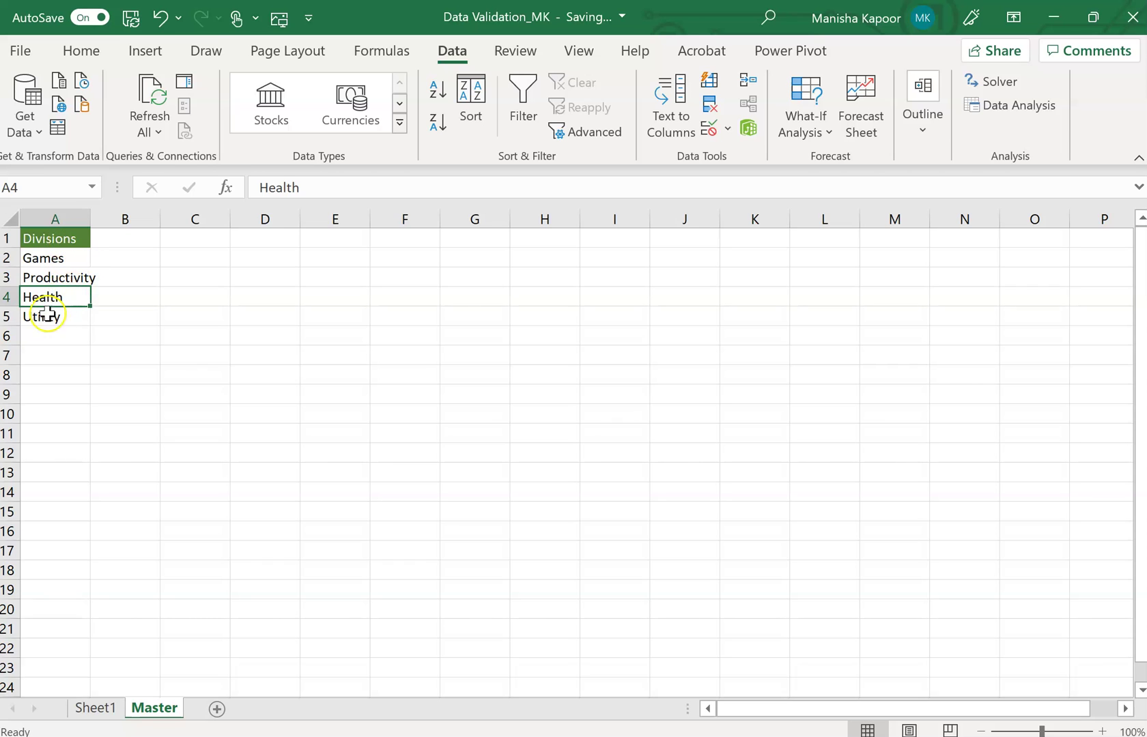
{"action": "left_click", "coordinate": [57, 318]}
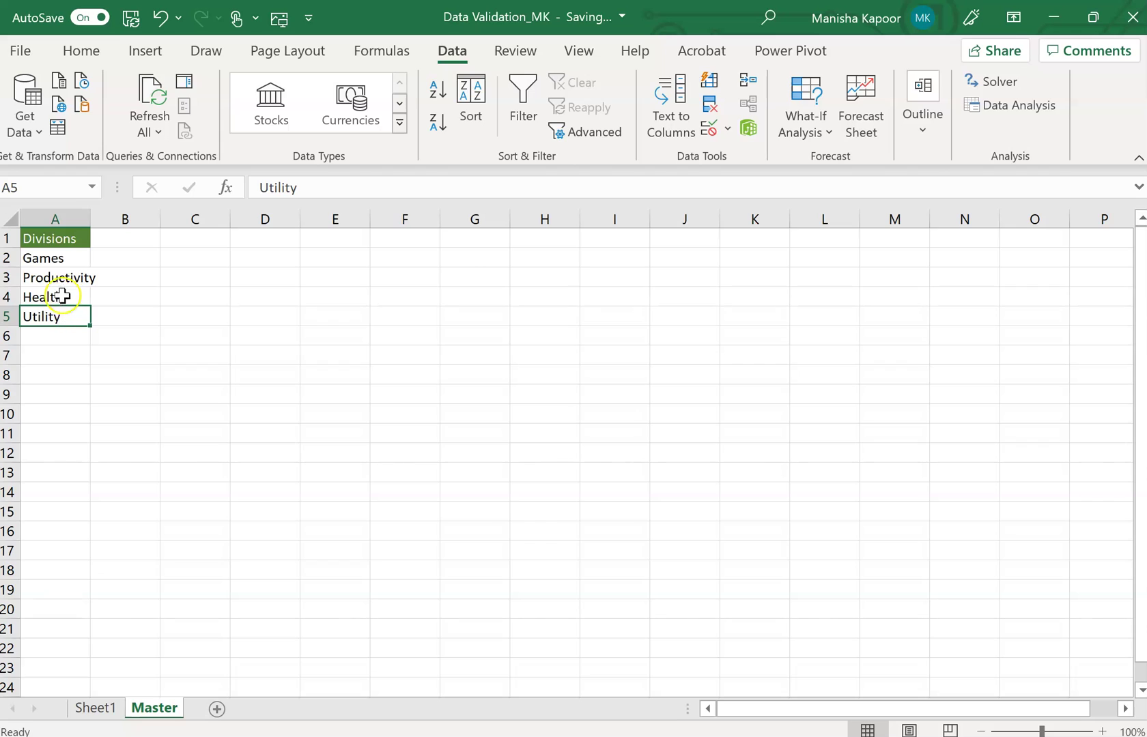
{"action": "left_click", "coordinate": [66, 300]}
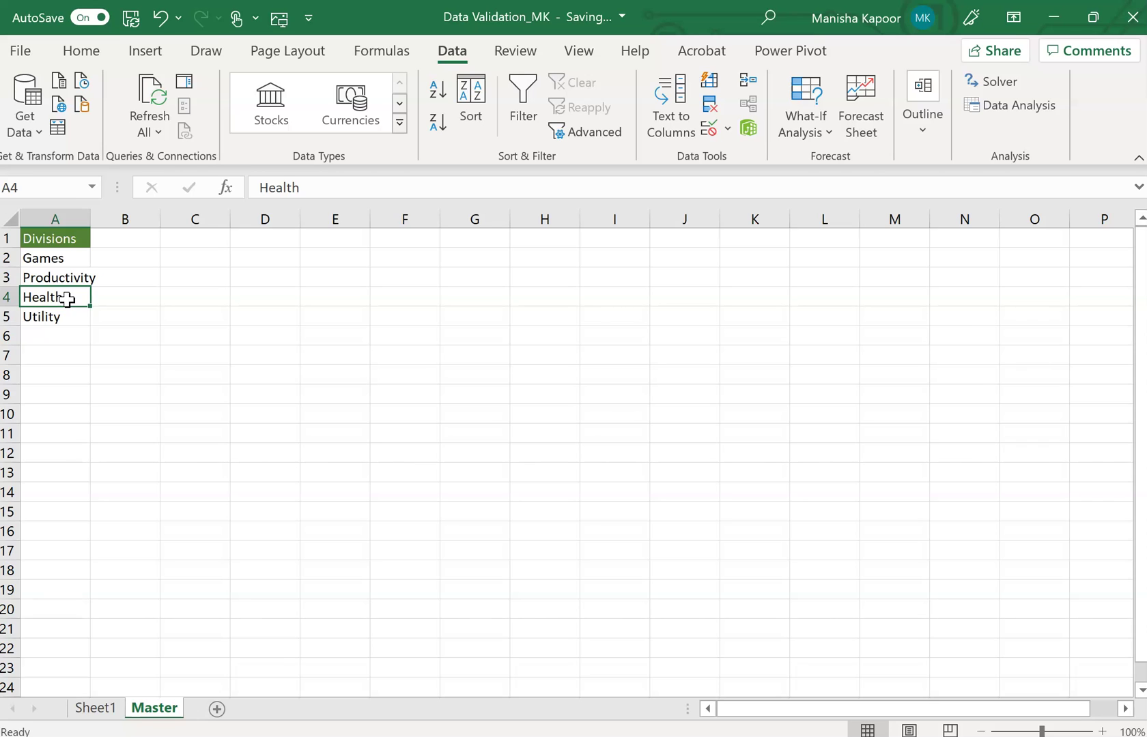
{"action": "left_click", "coordinate": [64, 319]}
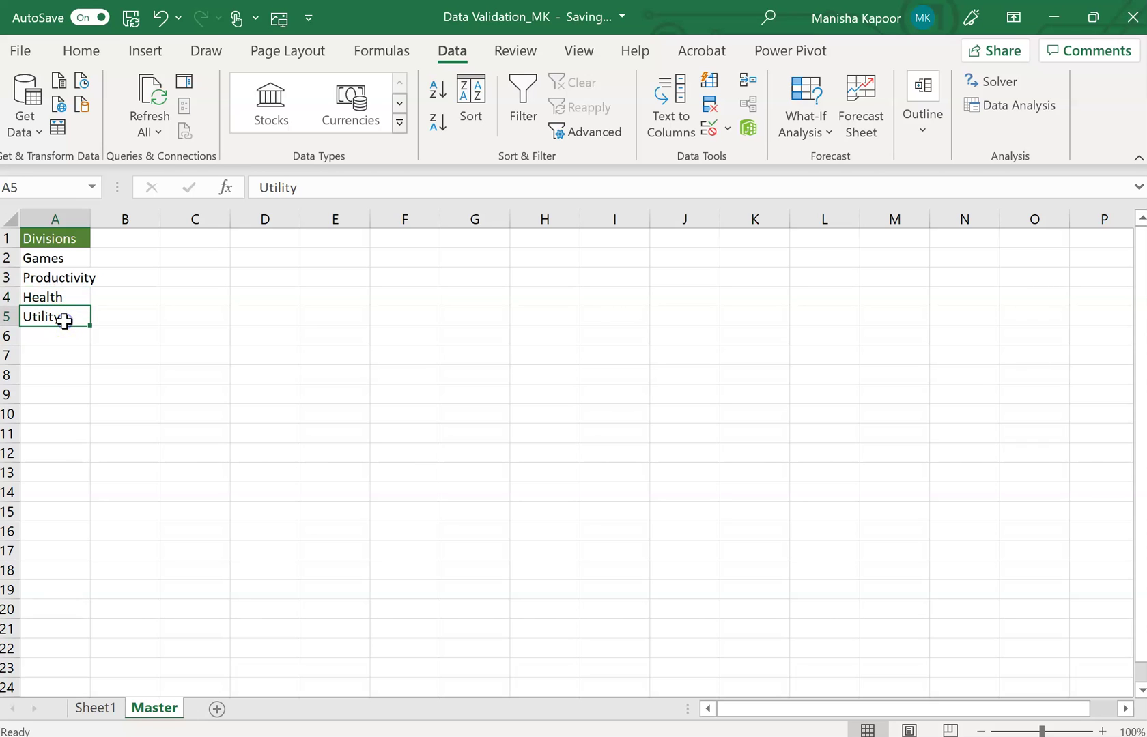
{"action": "key", "text": "ctrl+c"}
{"action": "left_click", "coordinate": [57, 297]}
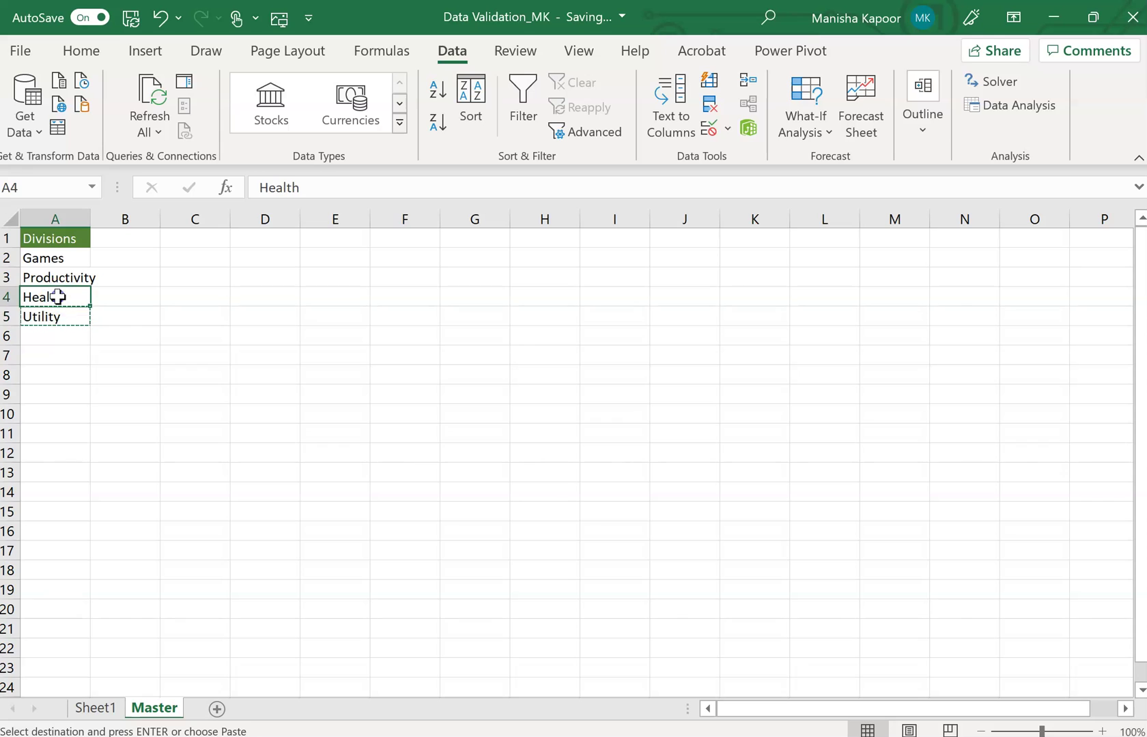
{"action": "key", "text": "ctrl+v"}
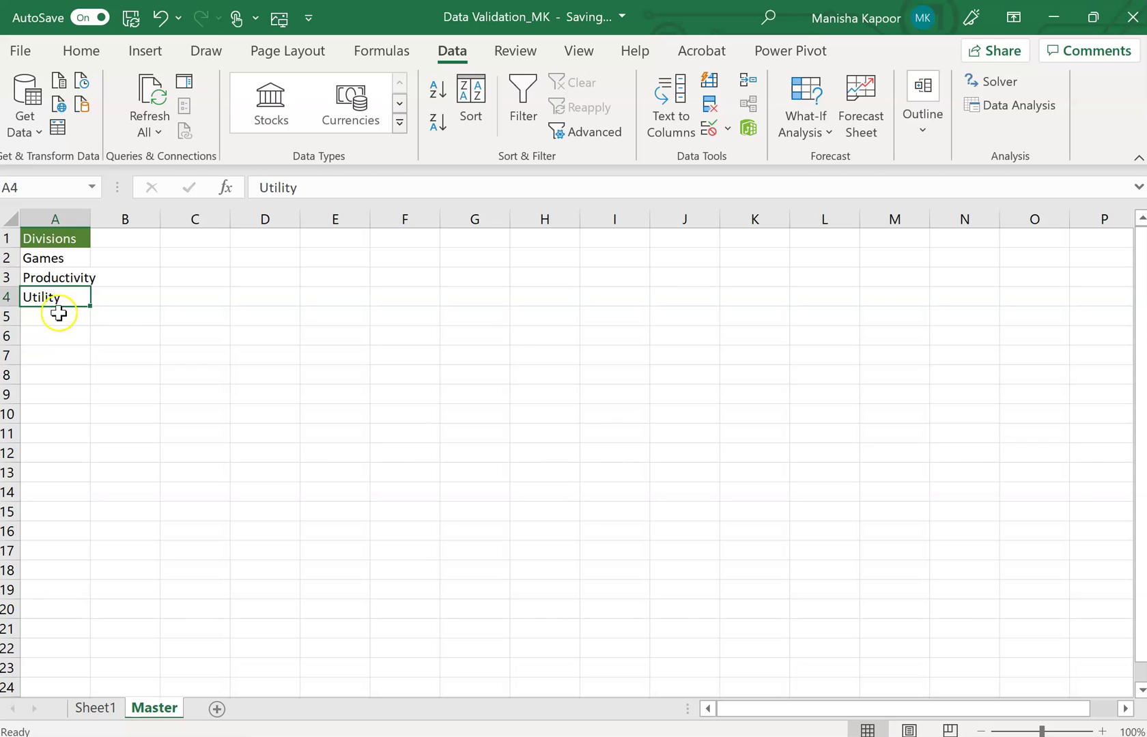
{"action": "left_click", "coordinate": [59, 318]}
Convert the division list in A1:A4 into a table with headers and name the table Div
{"action": "left_click", "coordinate": [62, 281]}
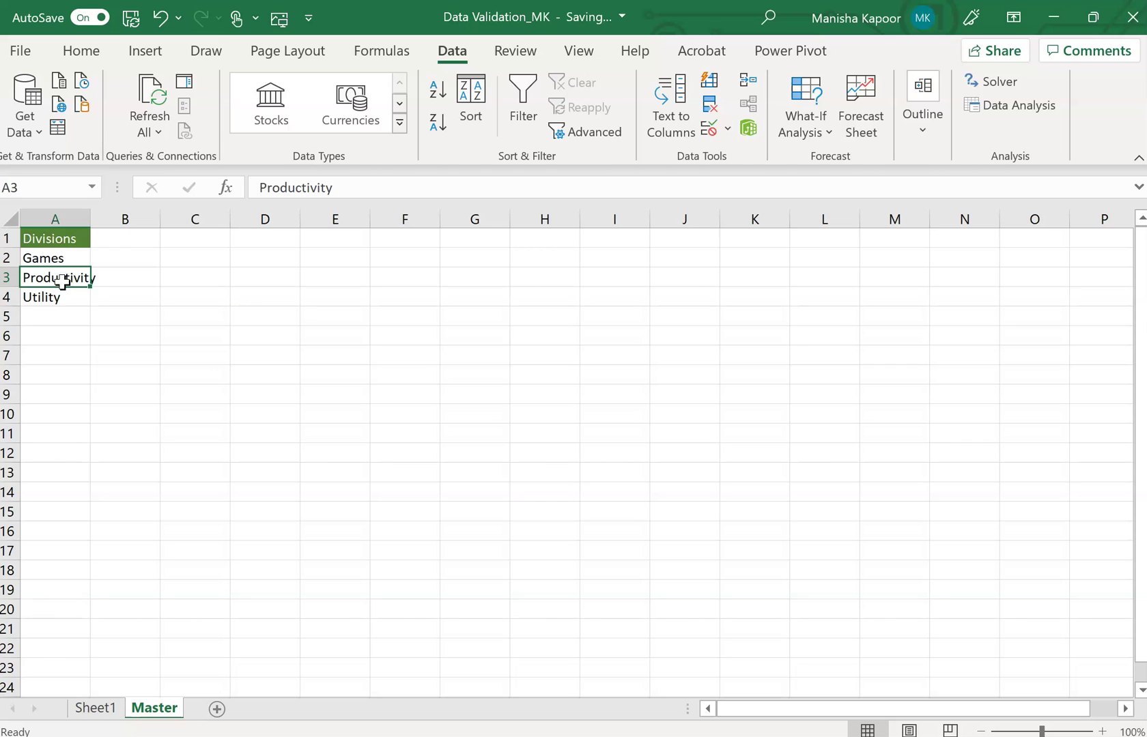
{"action": "key", "text": "ctrl+t"}
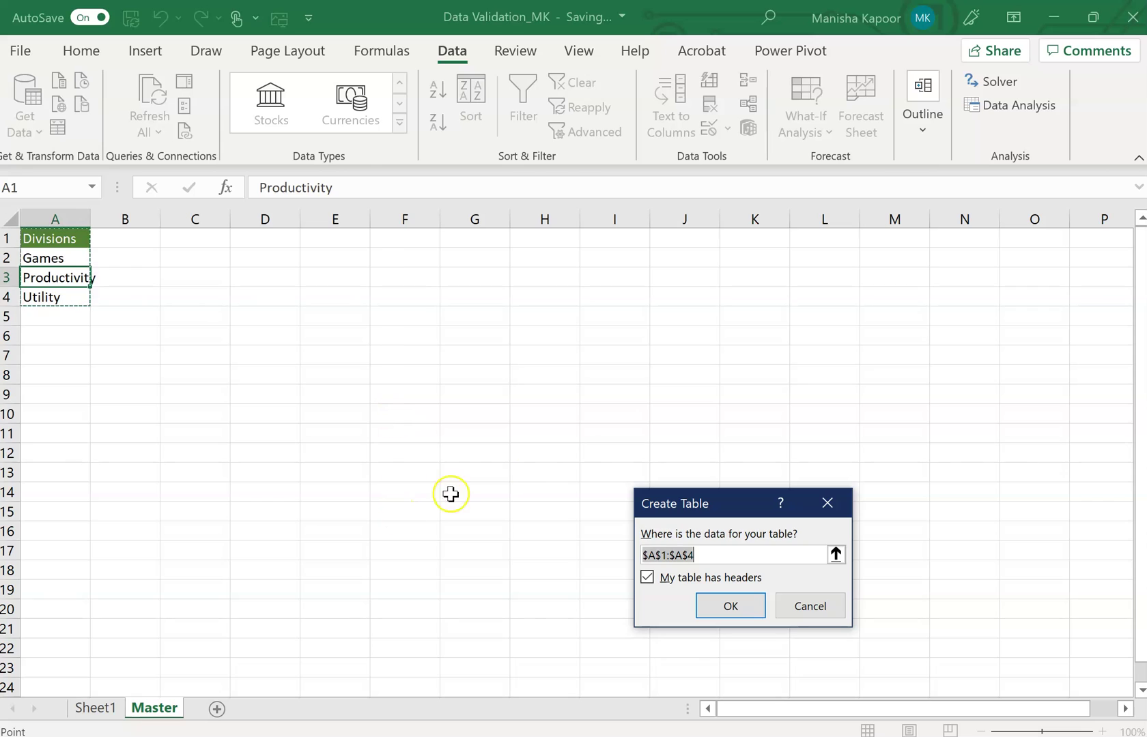
{"action": "left_click", "coordinate": [730, 612]}
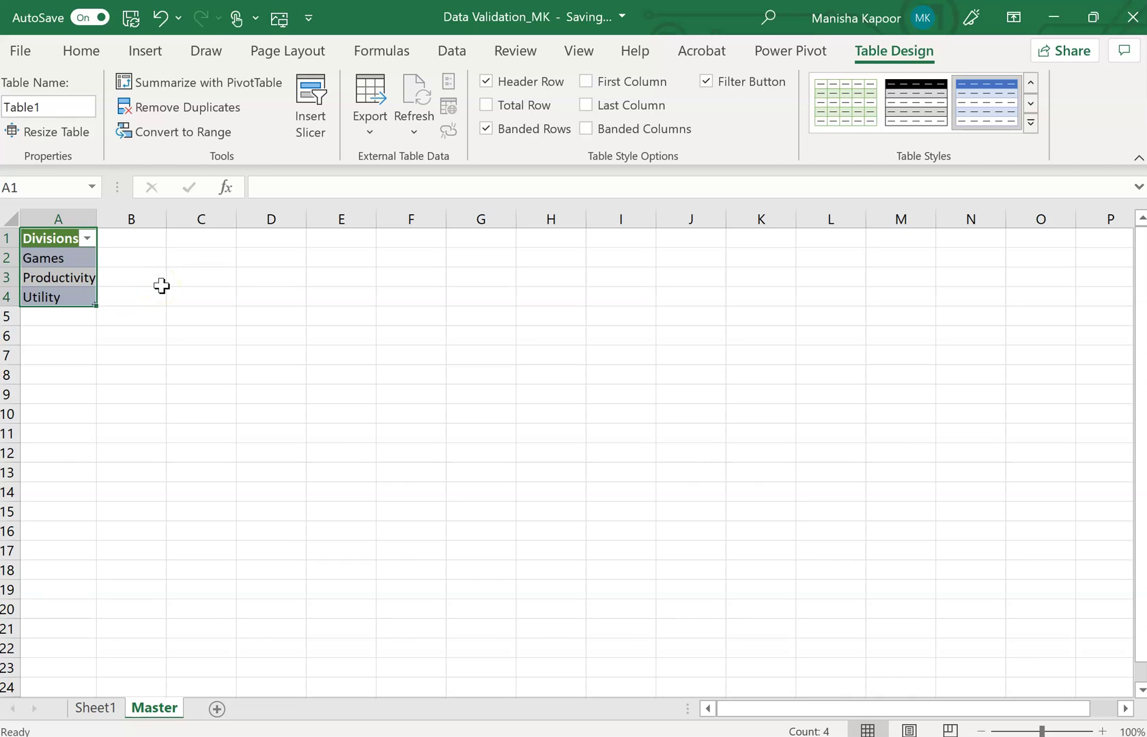
{"action": "left_click", "coordinate": [56, 110]}
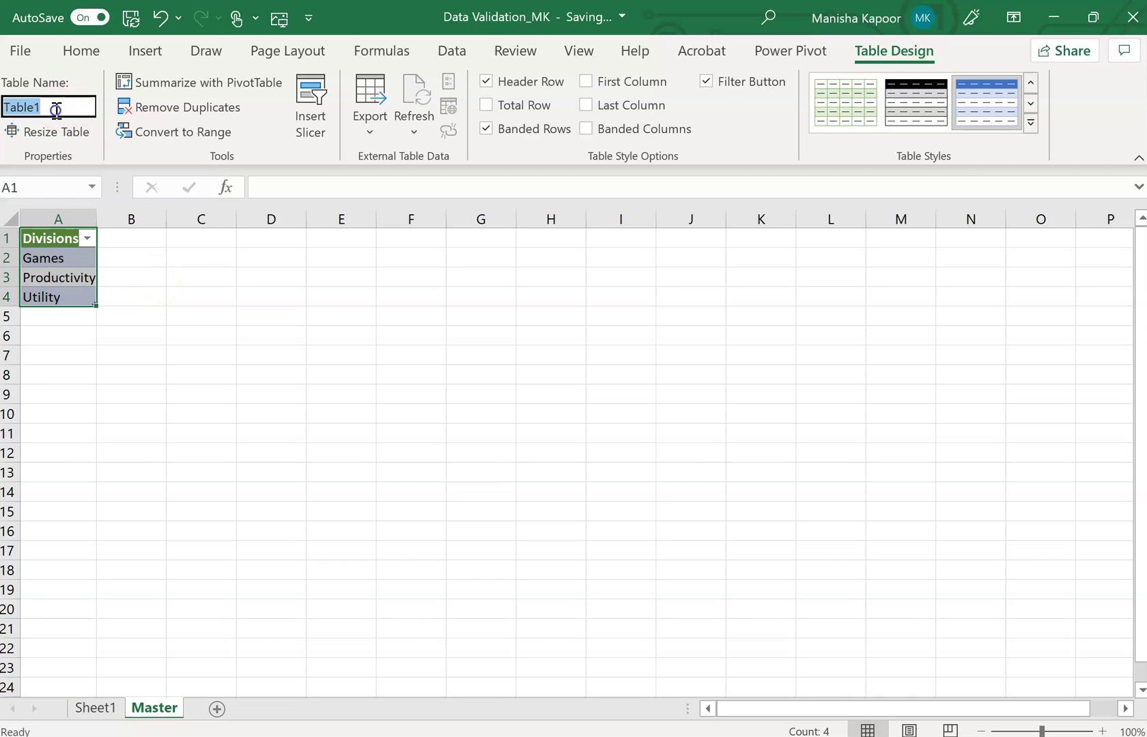
{"action": "key", "text": "BackSpace"}
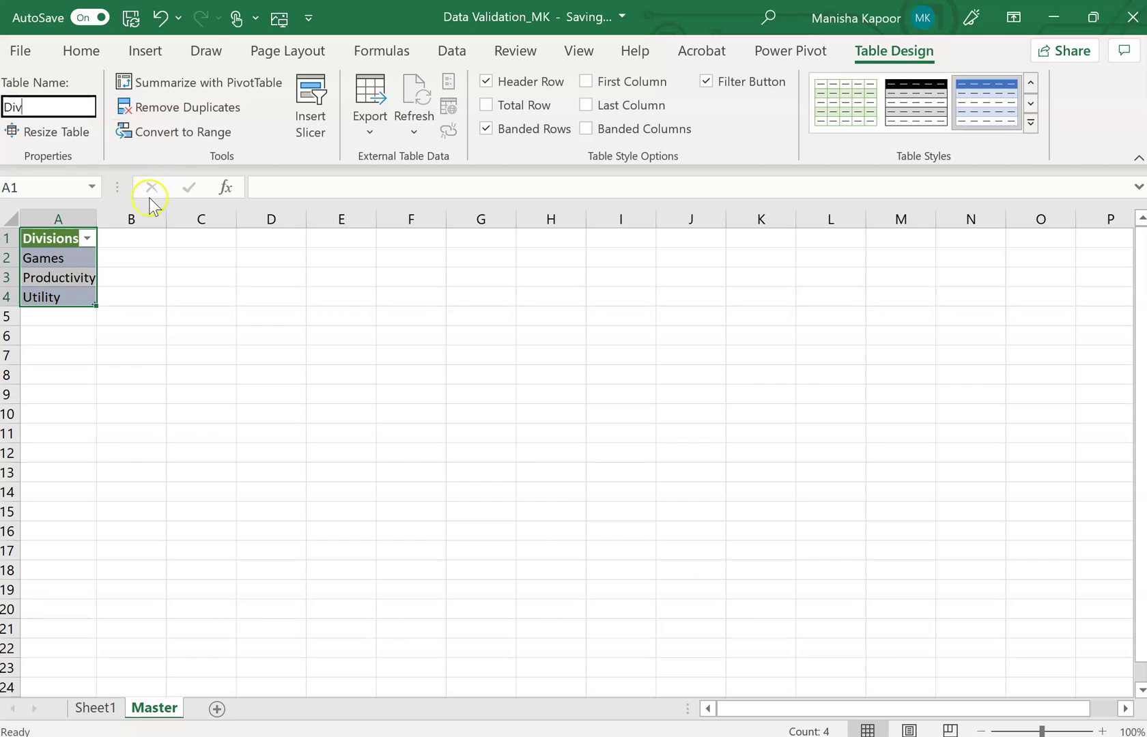
{"action": "left_click", "coordinate": [148, 294]}
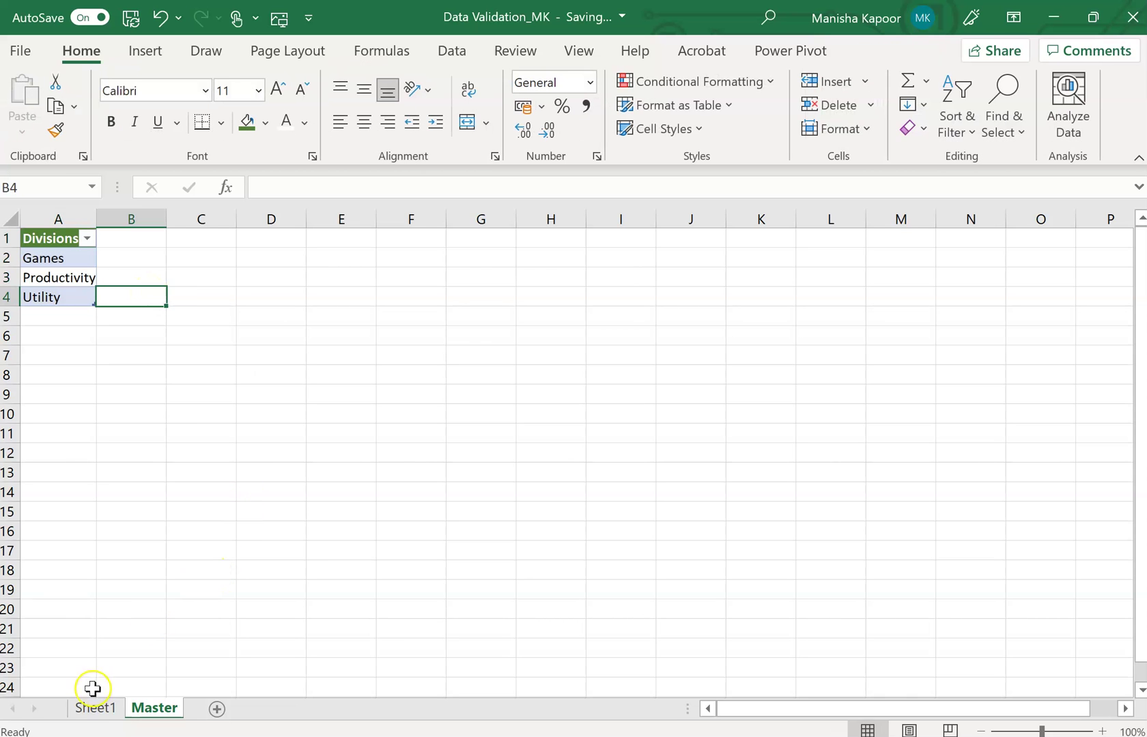
Review the list source in the data validation of Division cell C5 on Sheet1 and confirm the settings
{"action": "left_click", "coordinate": [103, 708]}
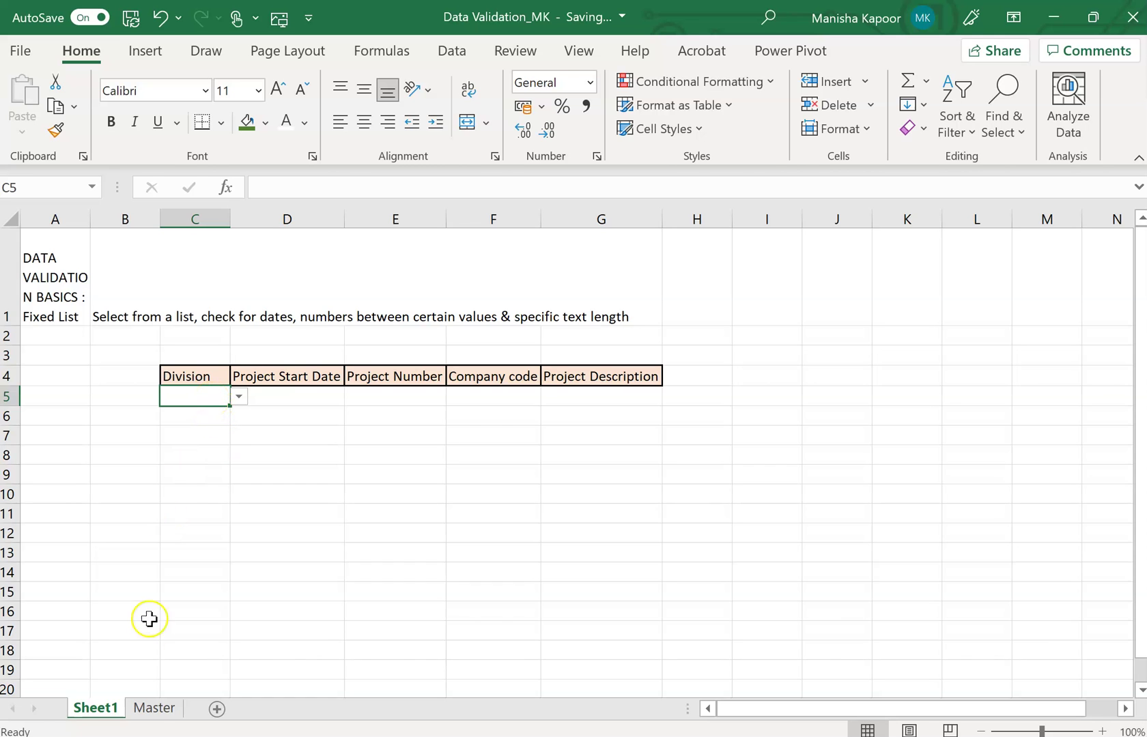
{"action": "left_click", "coordinate": [155, 712]}
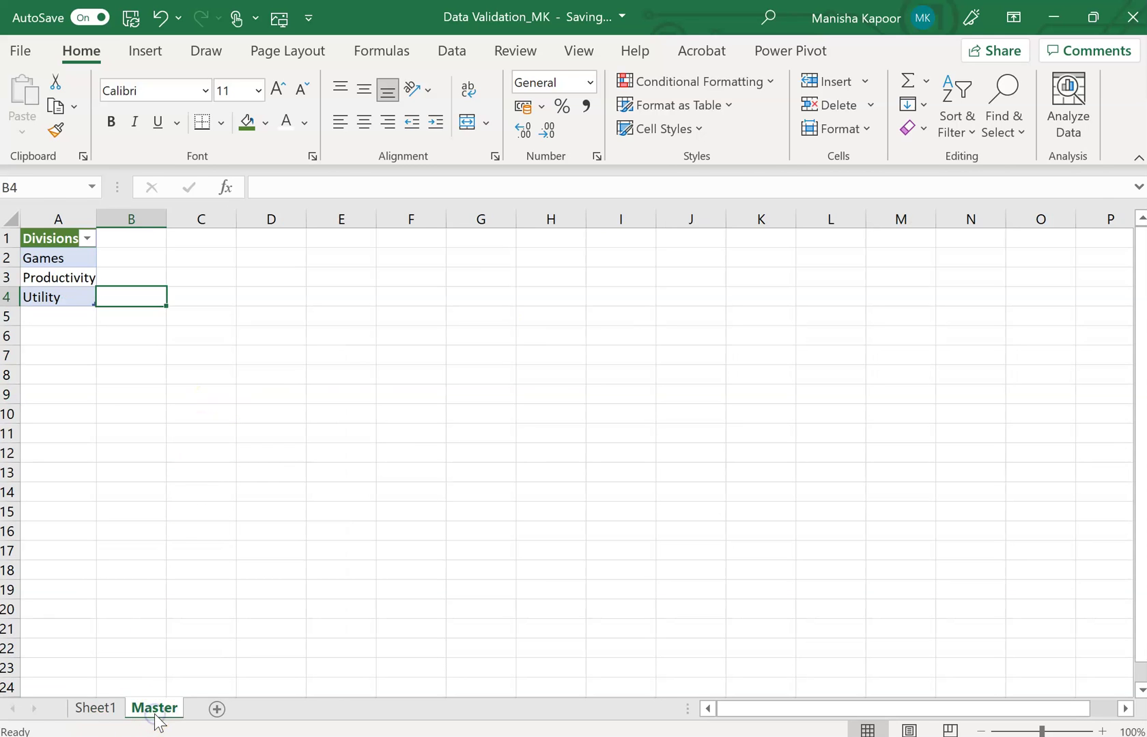
{"action": "left_click", "coordinate": [111, 708]}
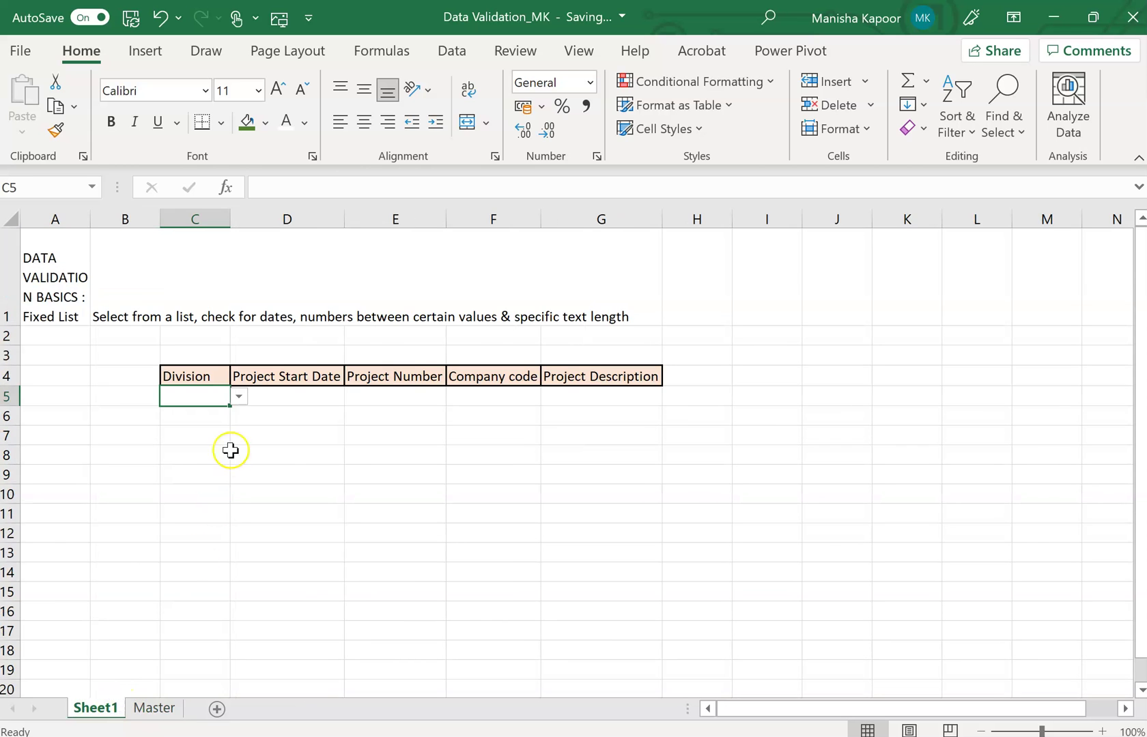
{"action": "left_click", "coordinate": [454, 52]}
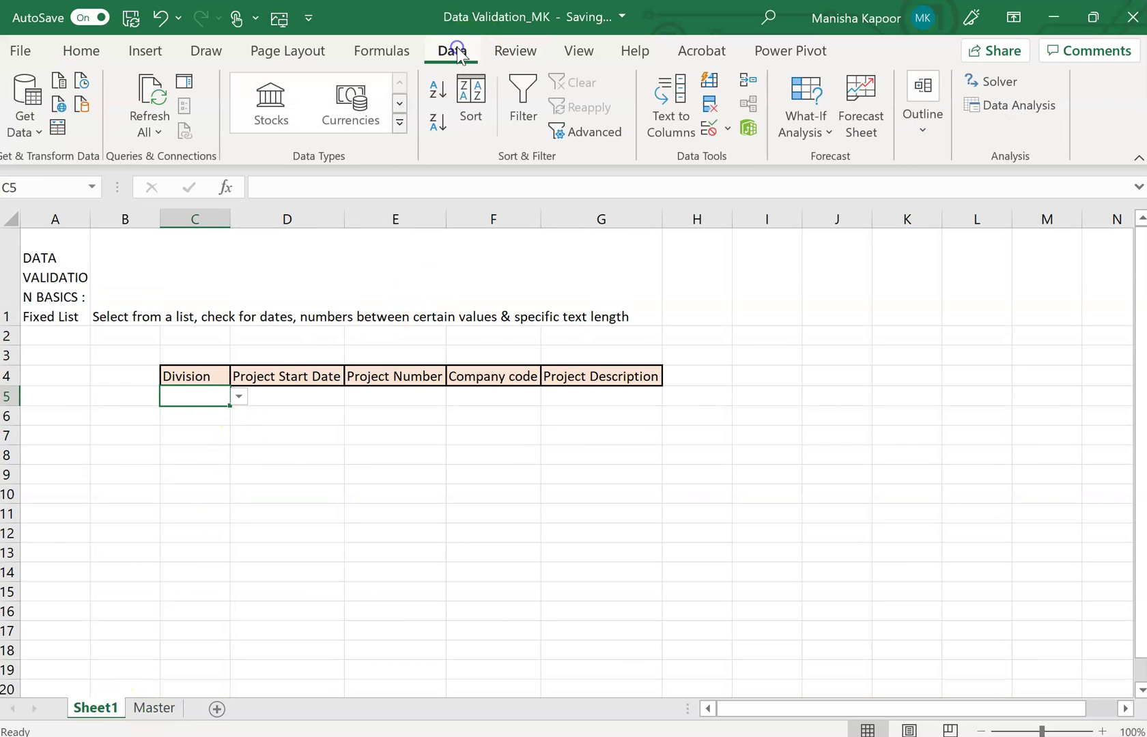
{"action": "left_click", "coordinate": [728, 133]}
{"action": "left_click", "coordinate": [747, 156]}
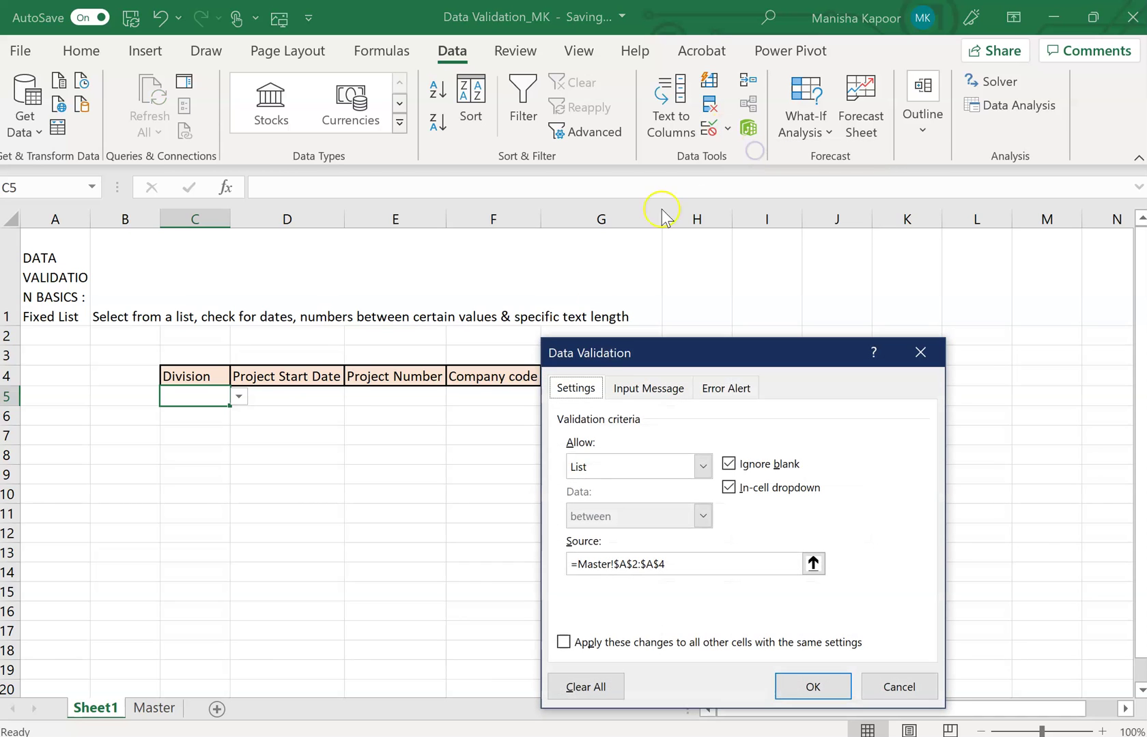
{"action": "left_click", "coordinate": [718, 561]}
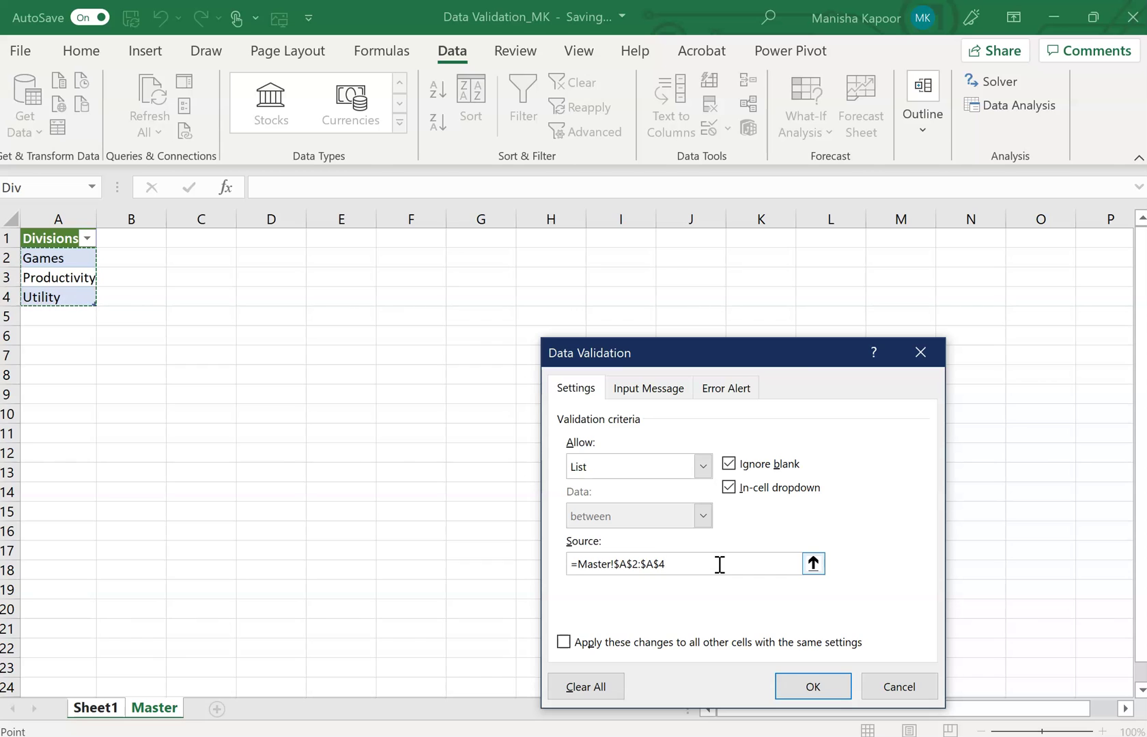
{"action": "left_click", "coordinate": [811, 679]}
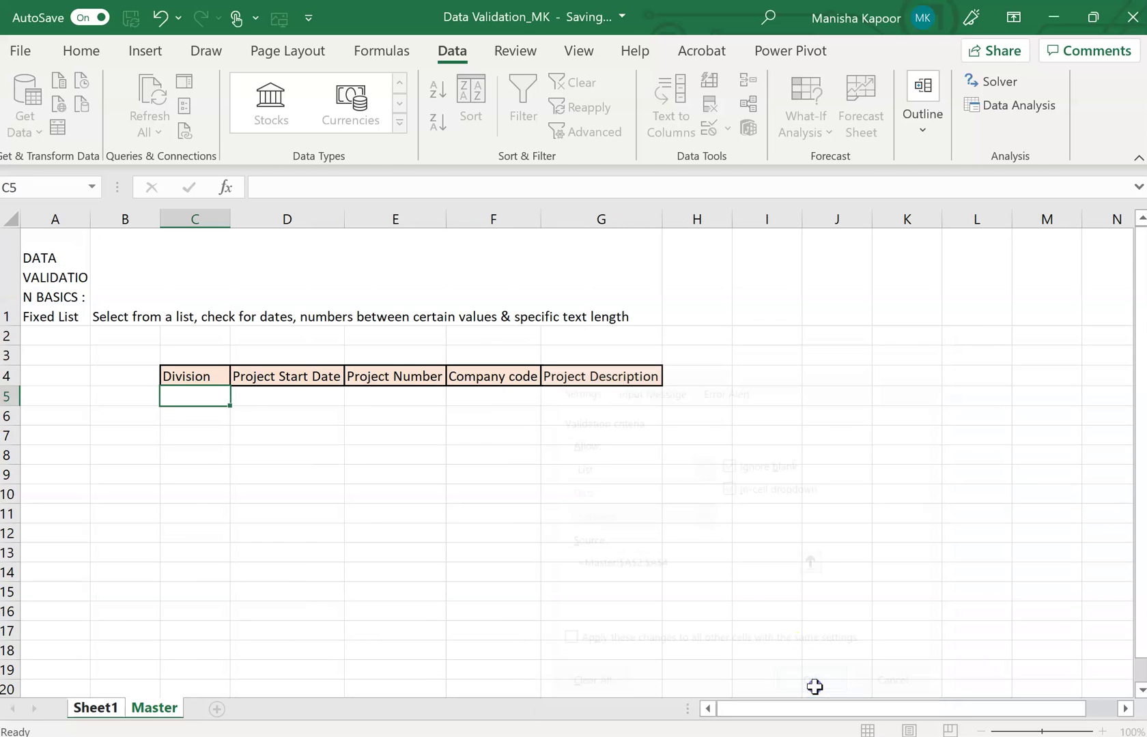
Add Health in A5 of the Master sheet, directly below the last row of the Div table
{"action": "left_click", "coordinate": [157, 709]}
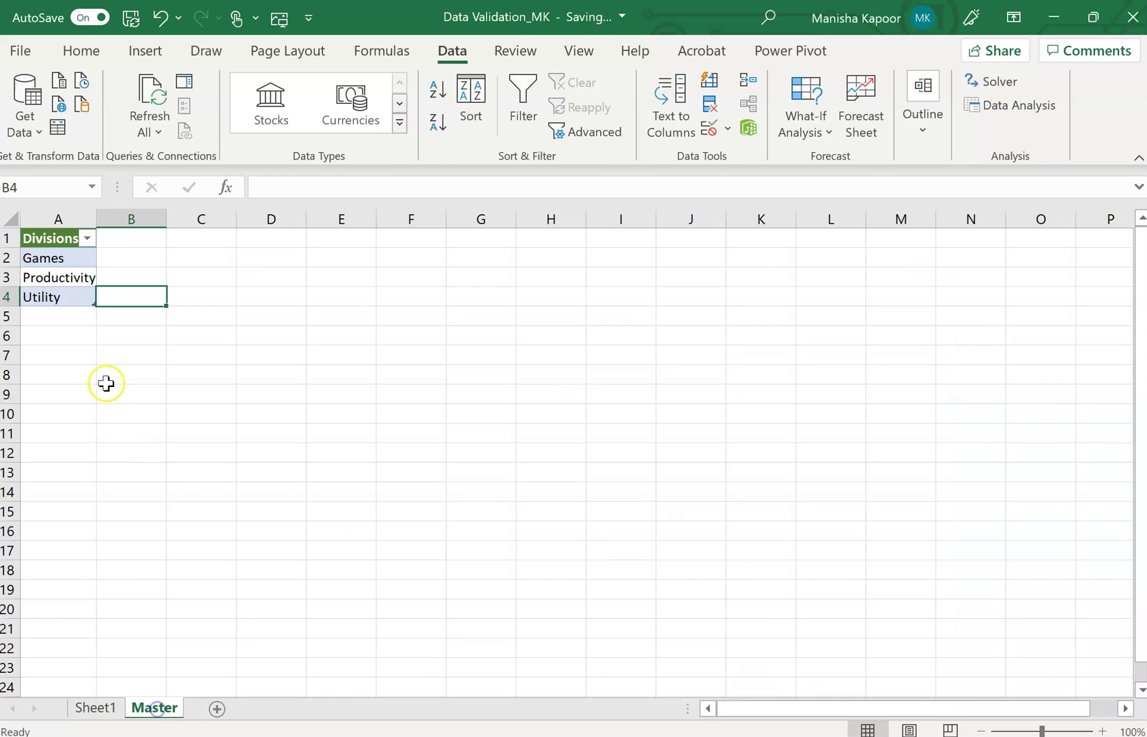
{"action": "left_click", "coordinate": [57, 315]}
{"action": "type", "text": "Health"}
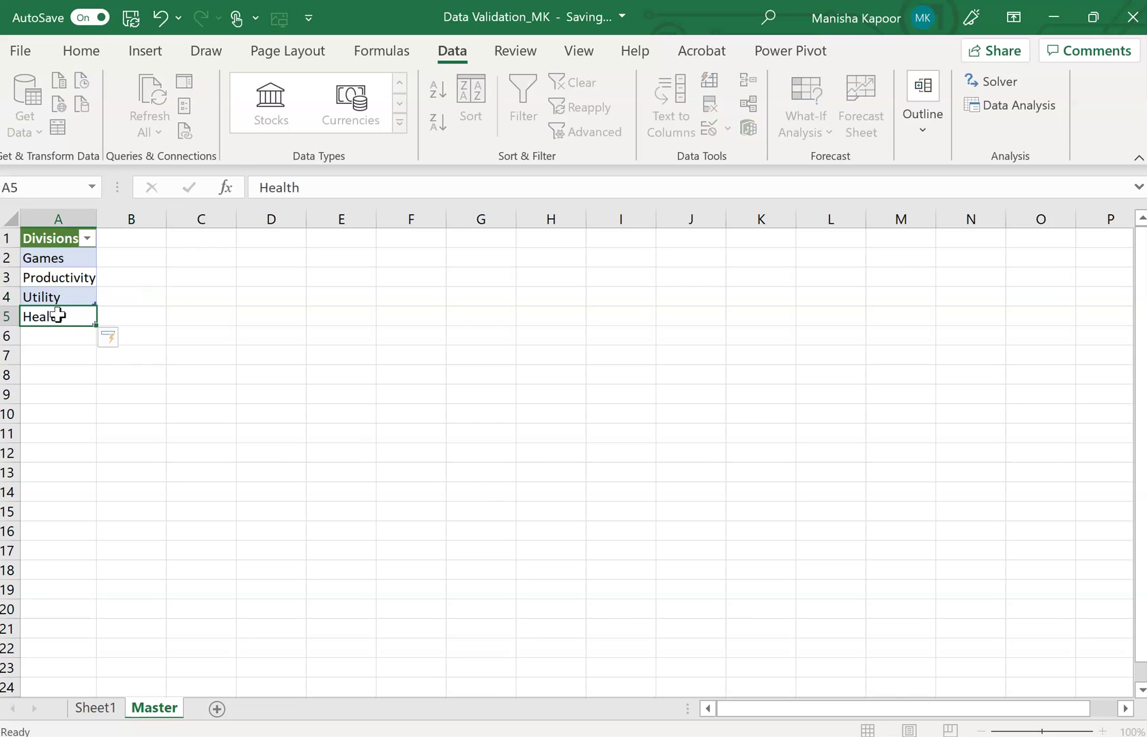
{"action": "key", "text": "Return"}
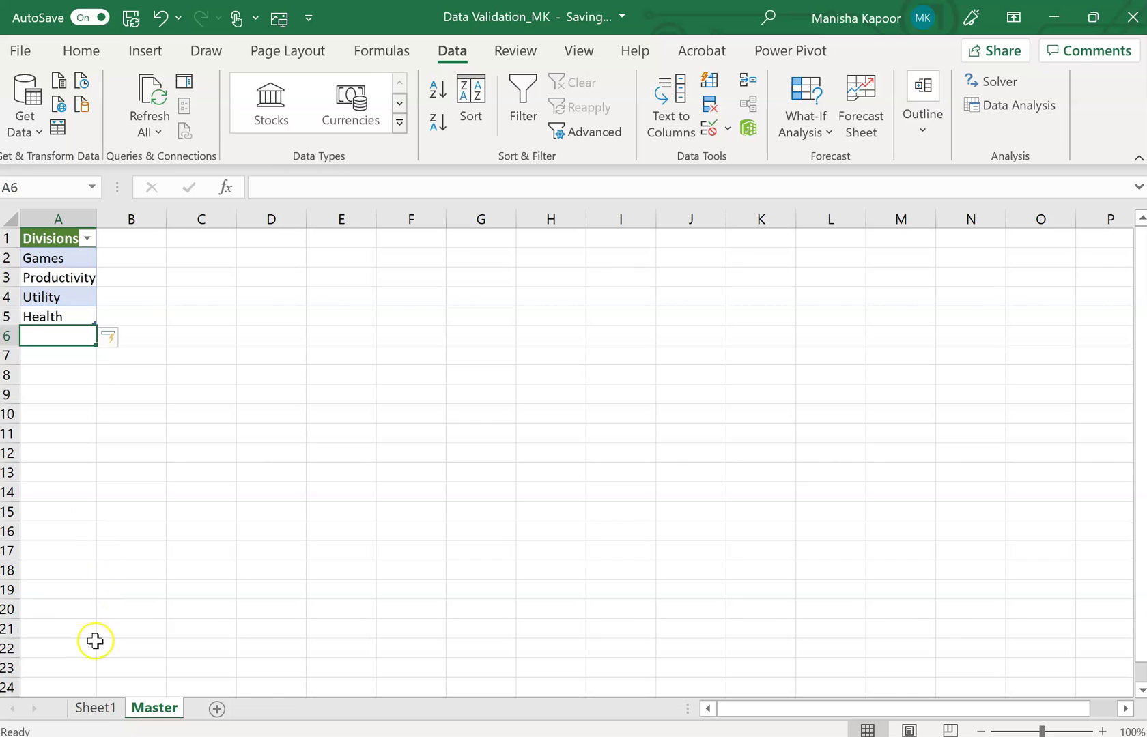
Check on Sheet1 whether the C5 dropdown offers the Health entry from the Div table, without picking a choice
{"action": "left_click", "coordinate": [97, 709]}
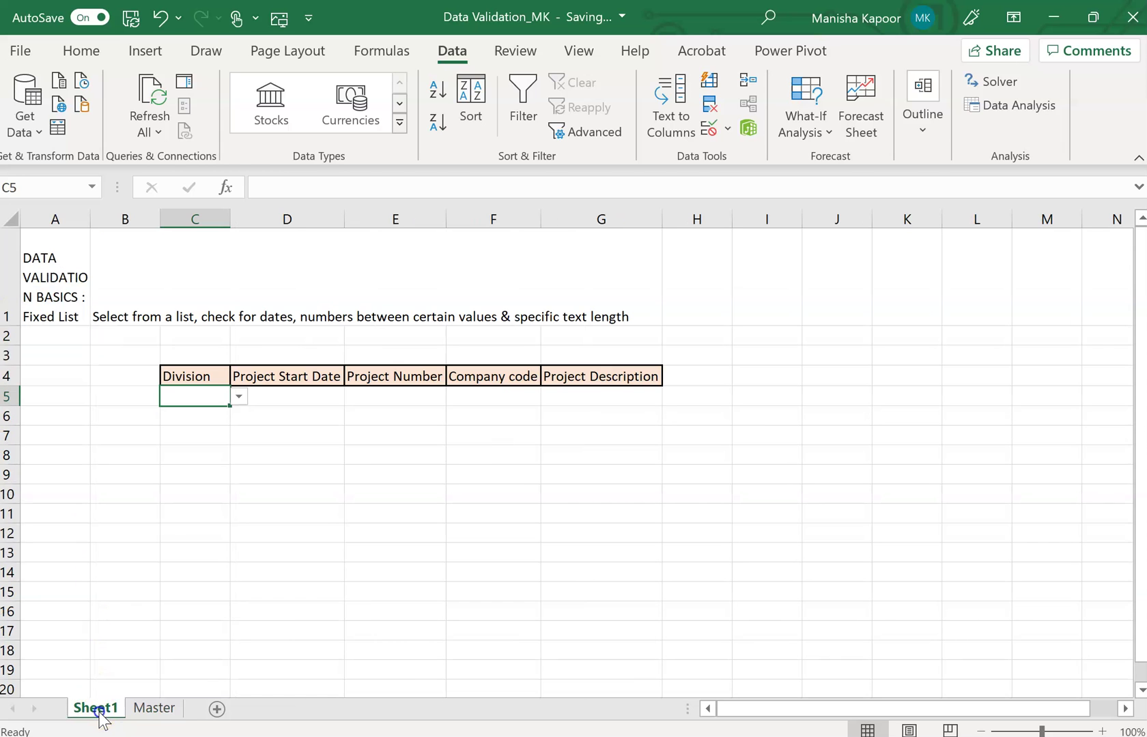
{"action": "left_click", "coordinate": [238, 396]}
{"action": "key", "text": "Escape"}
{"action": "left_click", "coordinate": [144, 710]}
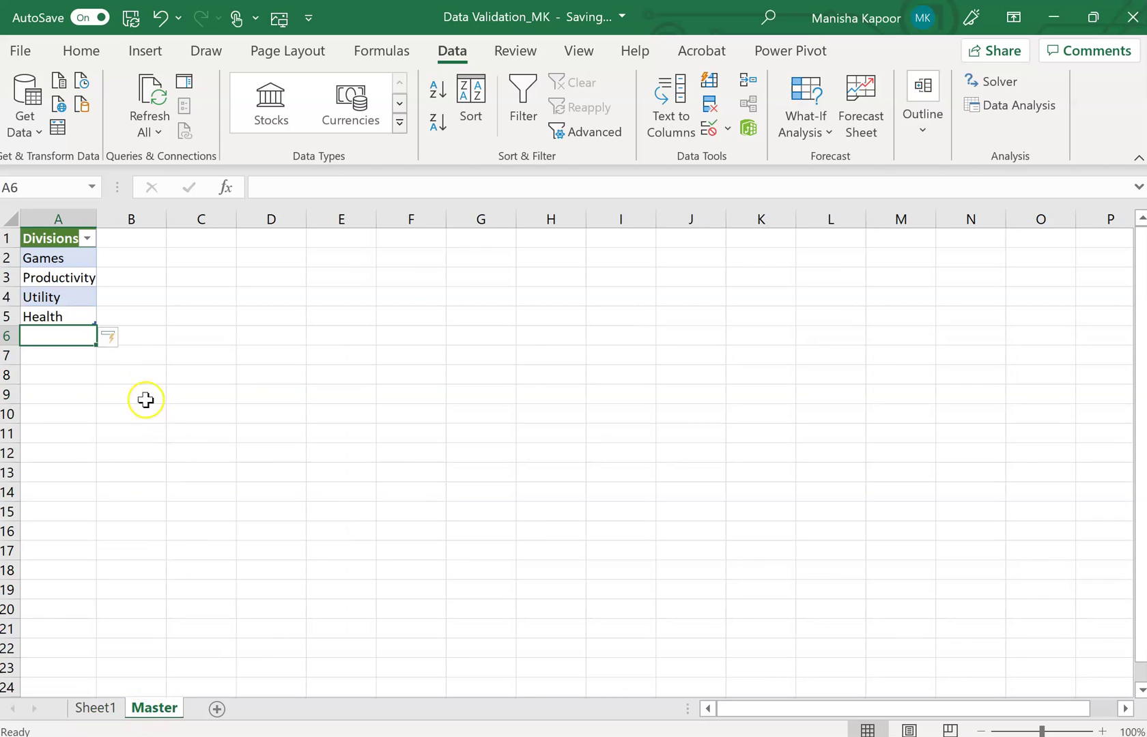
{"action": "left_click", "coordinate": [70, 316]}
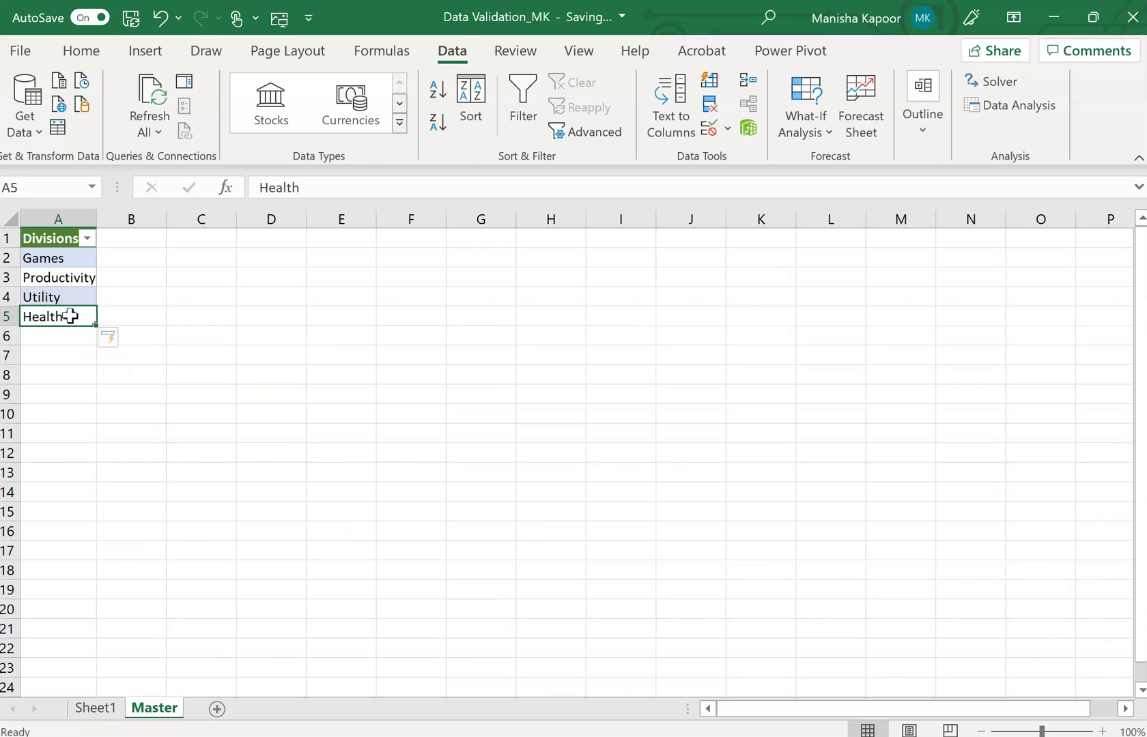
{"action": "left_click", "coordinate": [99, 710]}
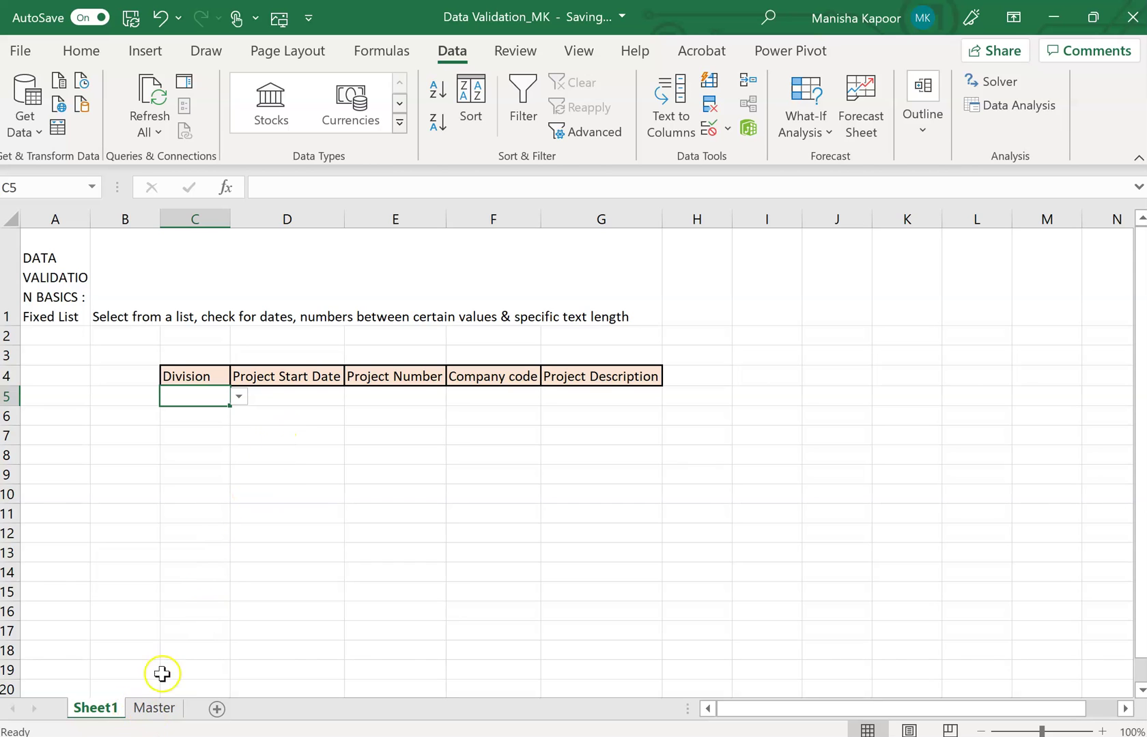
Start a formula in C2 of the Master sheet that references all division rows A2:A5 as =Div[Divisions]
{"action": "left_click", "coordinate": [162, 711]}
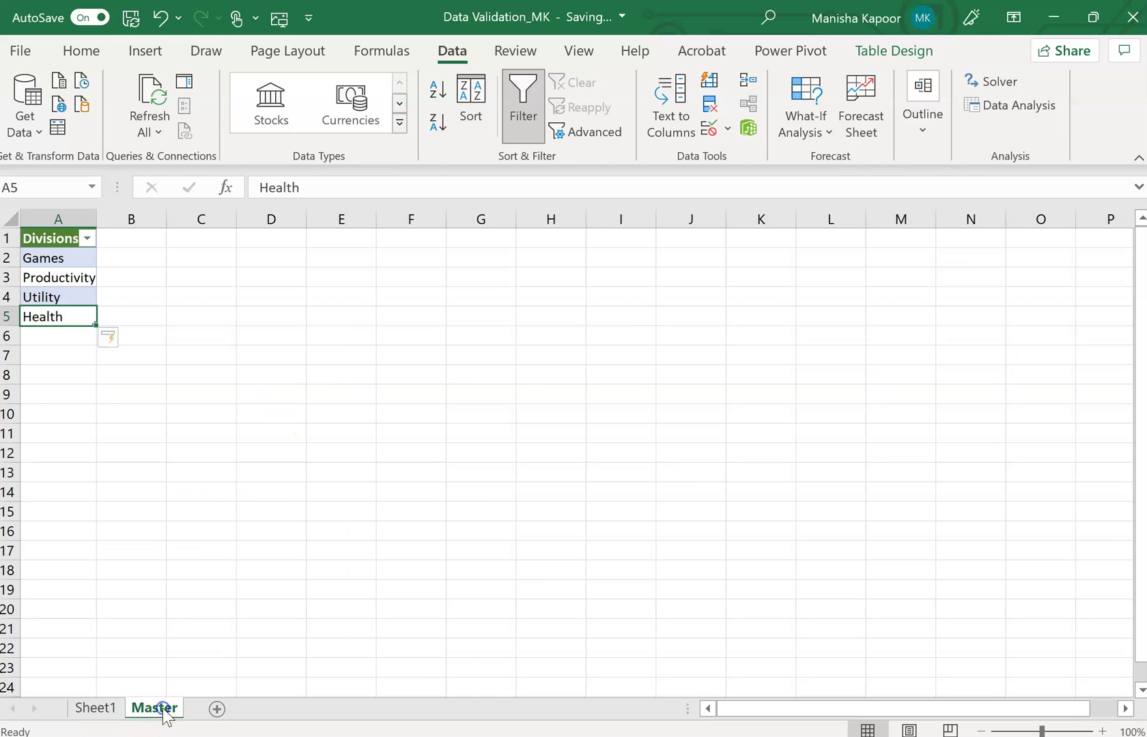
{"action": "left_click", "coordinate": [196, 255]}
{"action": "type", "text": "="}
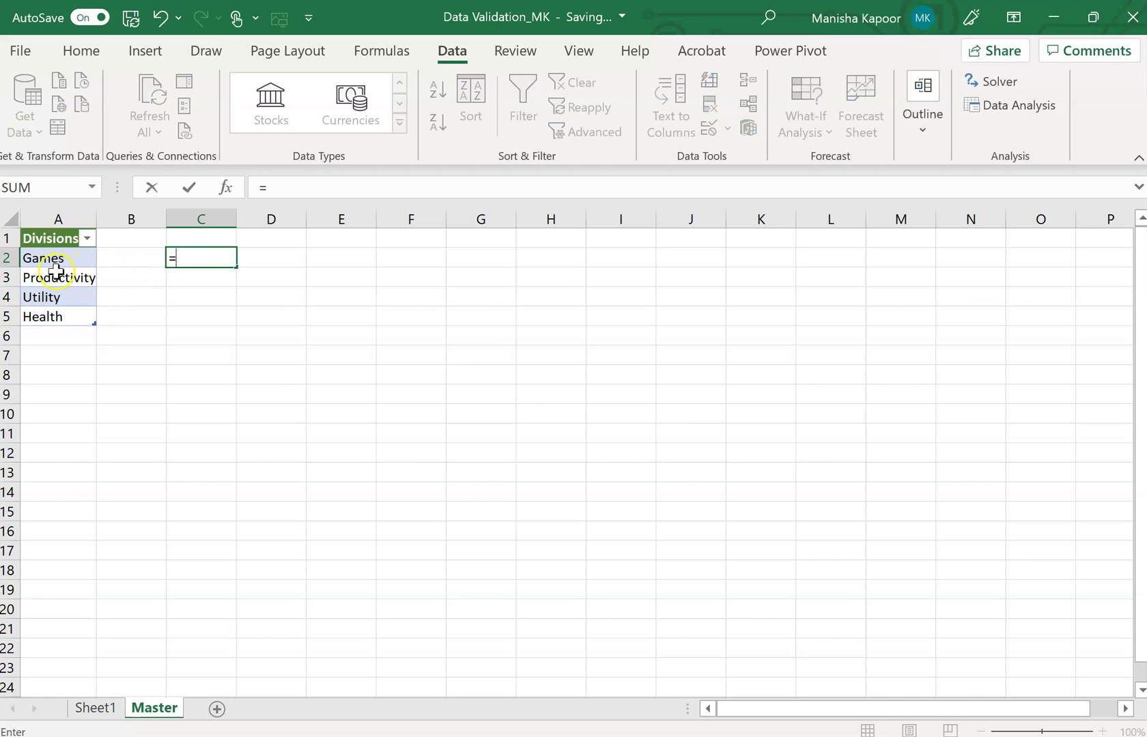
{"action": "left_click_drag", "start_coordinate": [53, 258], "coordinate": [63, 314]}
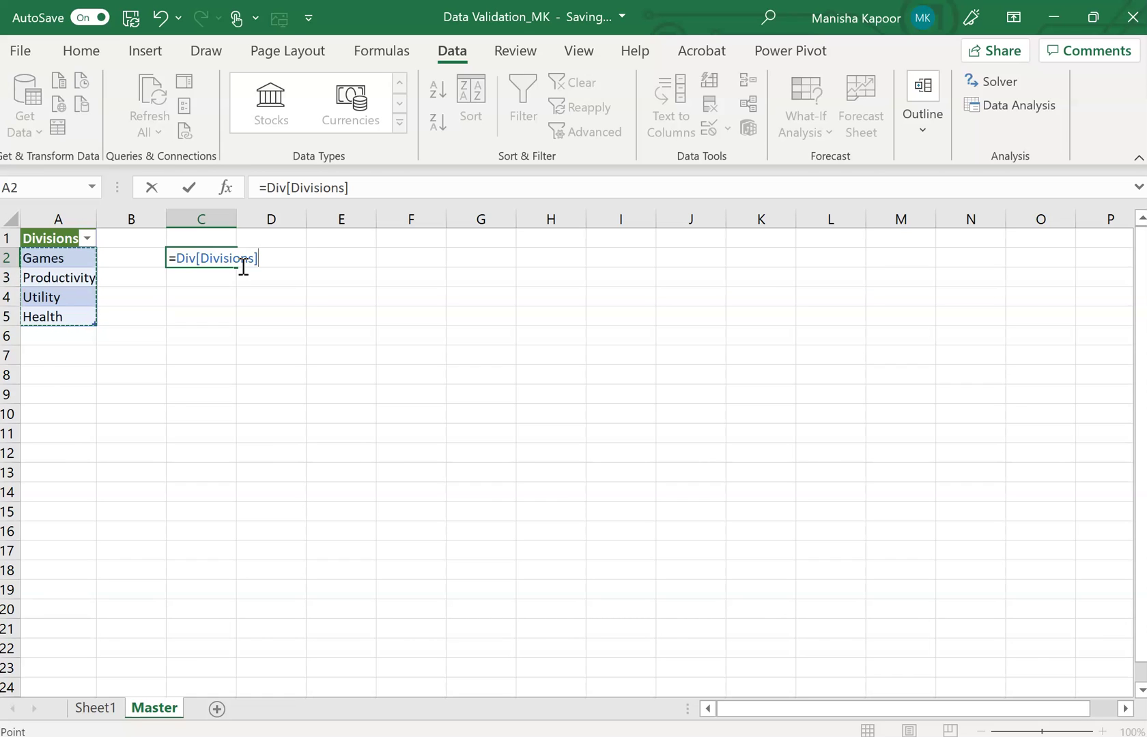
{"action": "key", "text": "BackSpace"}
{"action": "key", "text": "BackSpace"}
{"action": "key", "text": "BackSpace"}
{"action": "key", "text": "BackSpace"}
{"action": "key", "text": "BackSpace"}
{"action": "key", "text": "BackSpace"}
{"action": "key", "text": "BackSpace"}
{"action": "key", "text": "BackSpace"}
{"action": "key", "text": "BackSpace"}
{"action": "key", "text": "BackSpace"}
{"action": "key", "text": "BackSpace"}
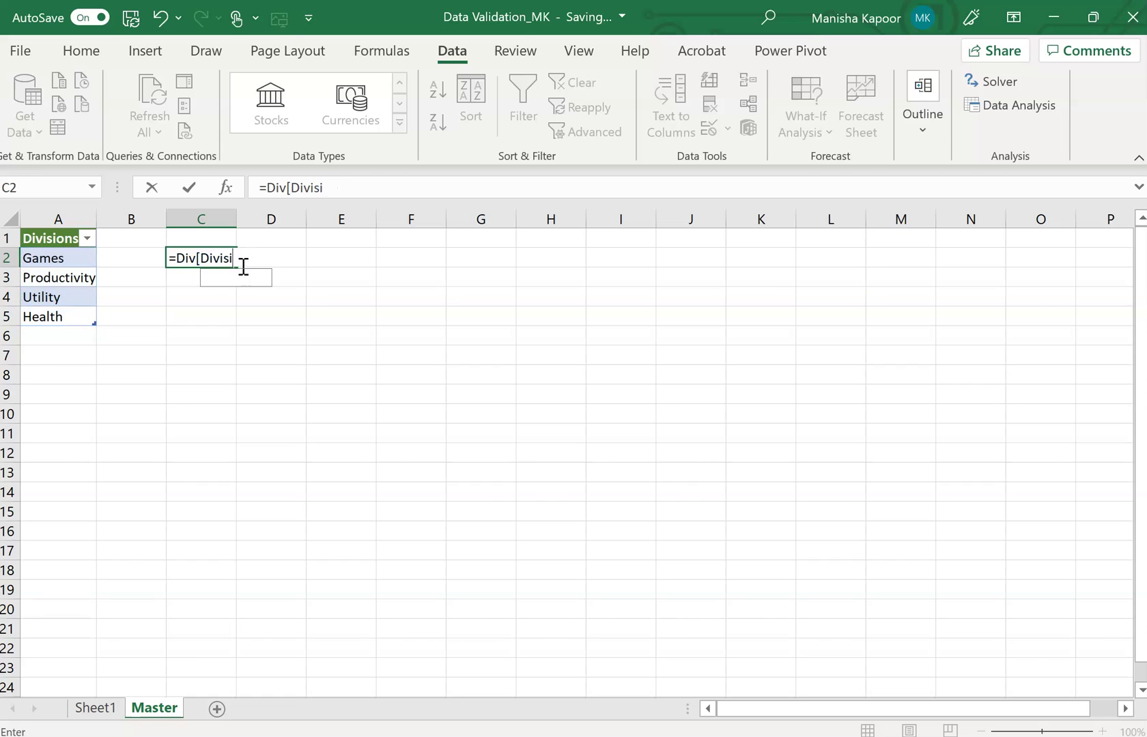
{"action": "key", "text": "BackSpace"}
{"action": "key", "text": "BackSpace"}
{"action": "key", "text": "BackSpace"}
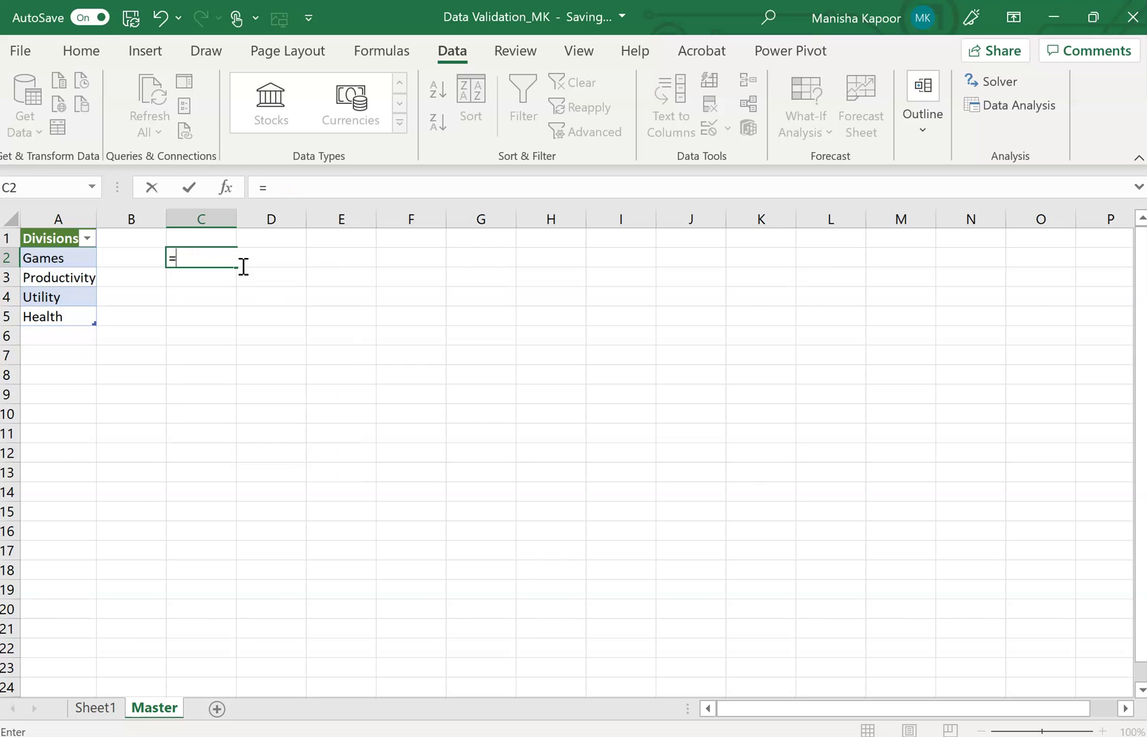
{"action": "left_click", "coordinate": [69, 259]}
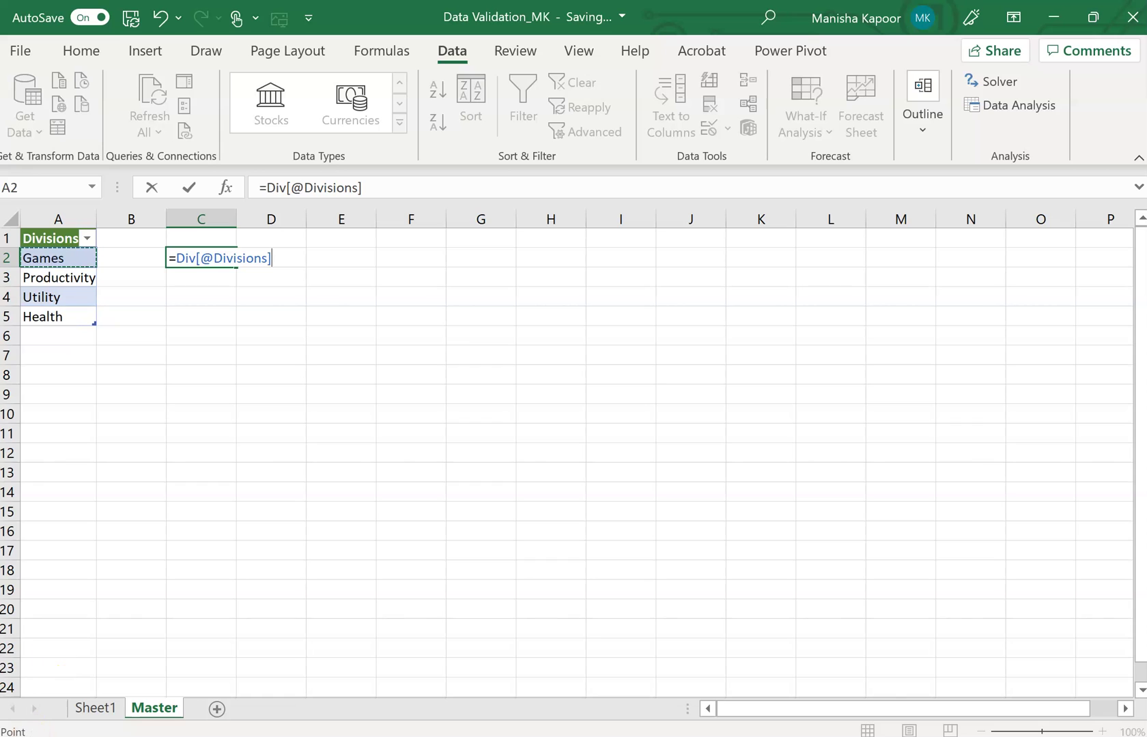
{"action": "left_click", "coordinate": [48, 736]}
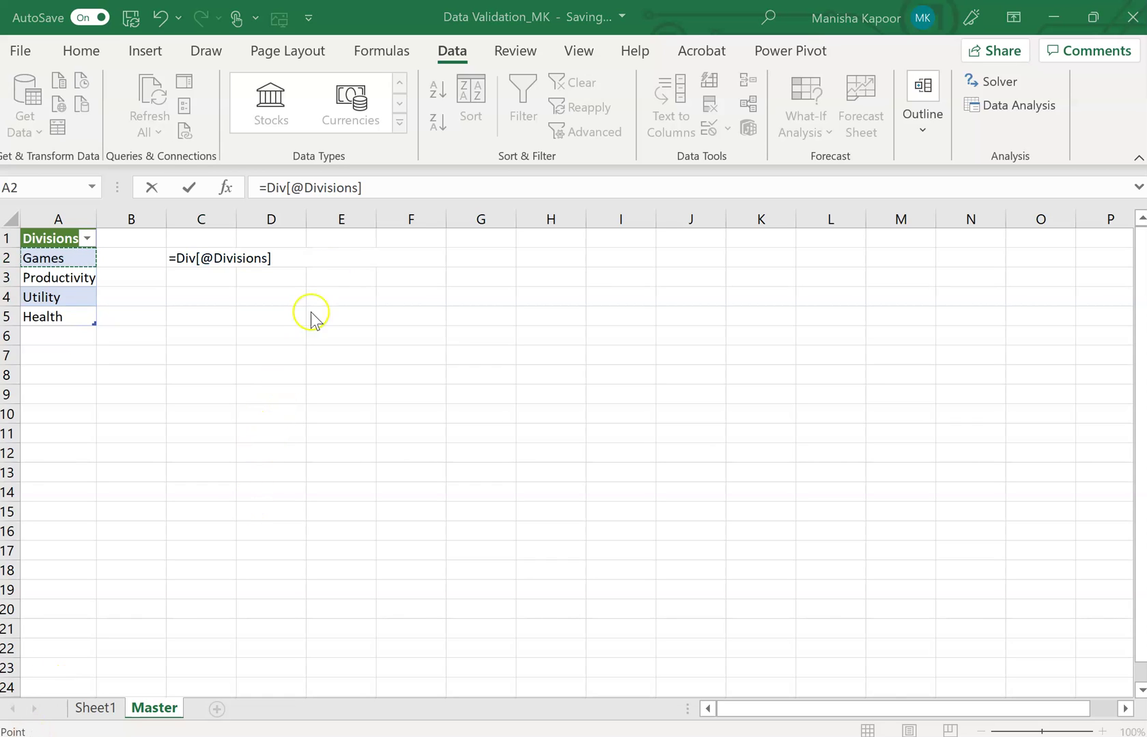
{"action": "left_click", "coordinate": [365, 191]}
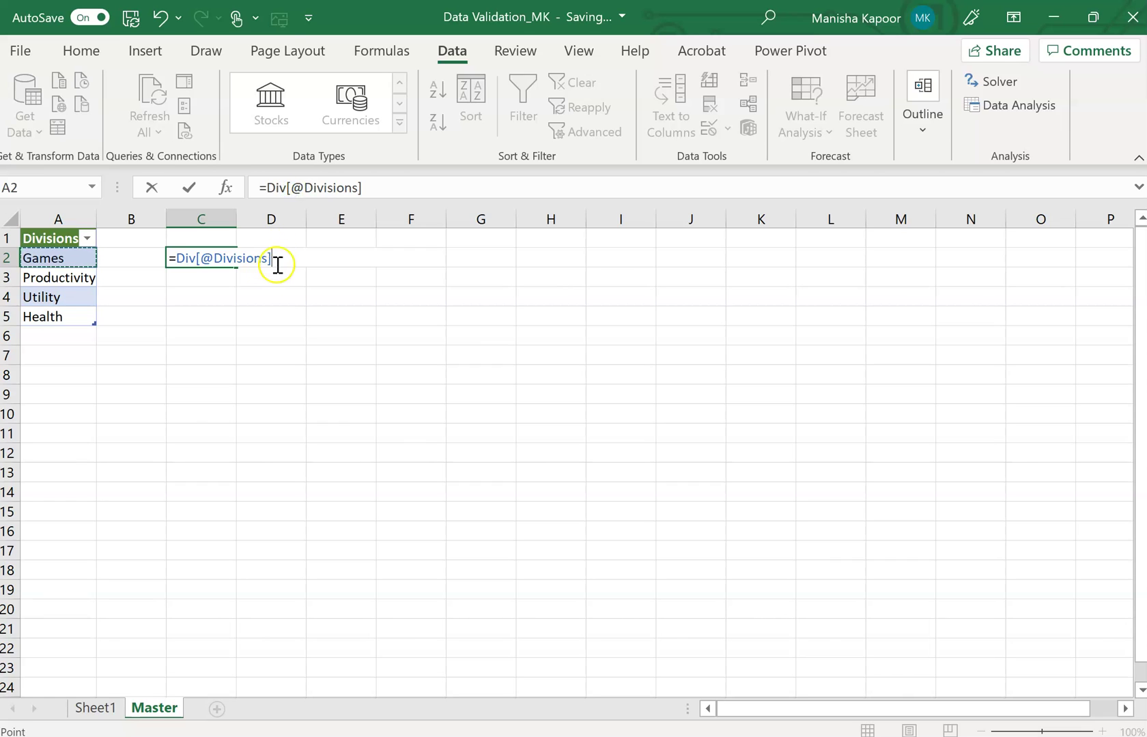
{"action": "left_click_drag", "start_coordinate": [280, 259], "coordinate": [181, 263]}
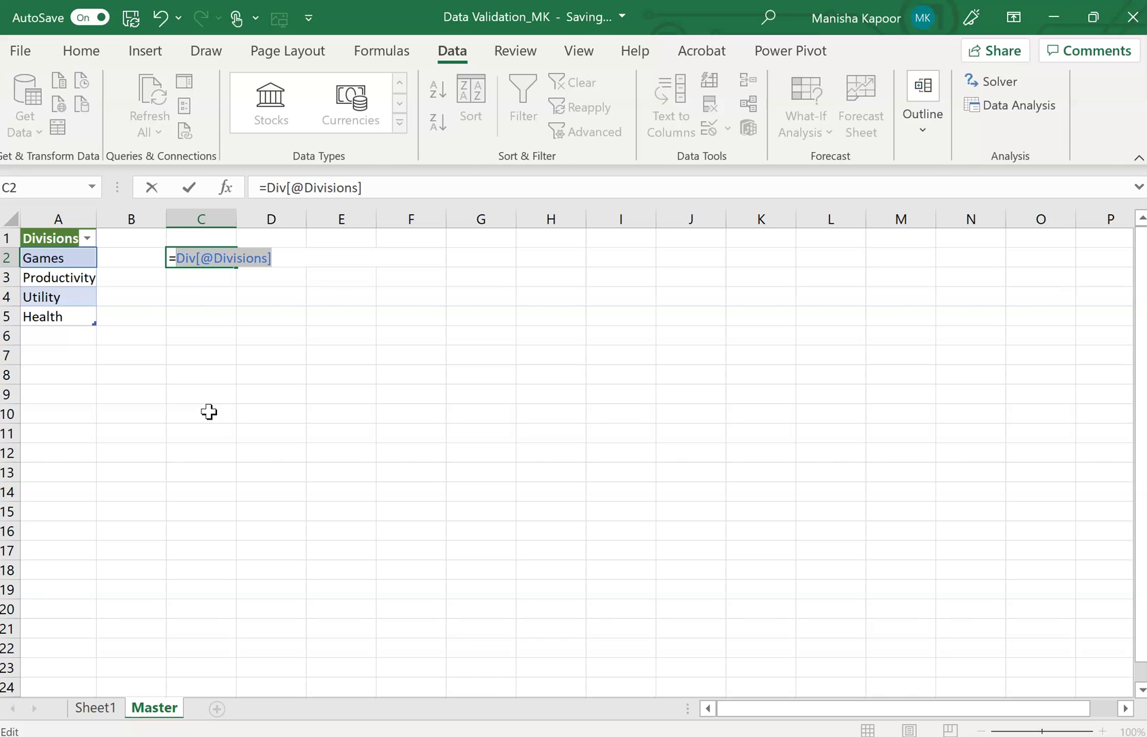
{"action": "left_click", "coordinate": [103, 710]}
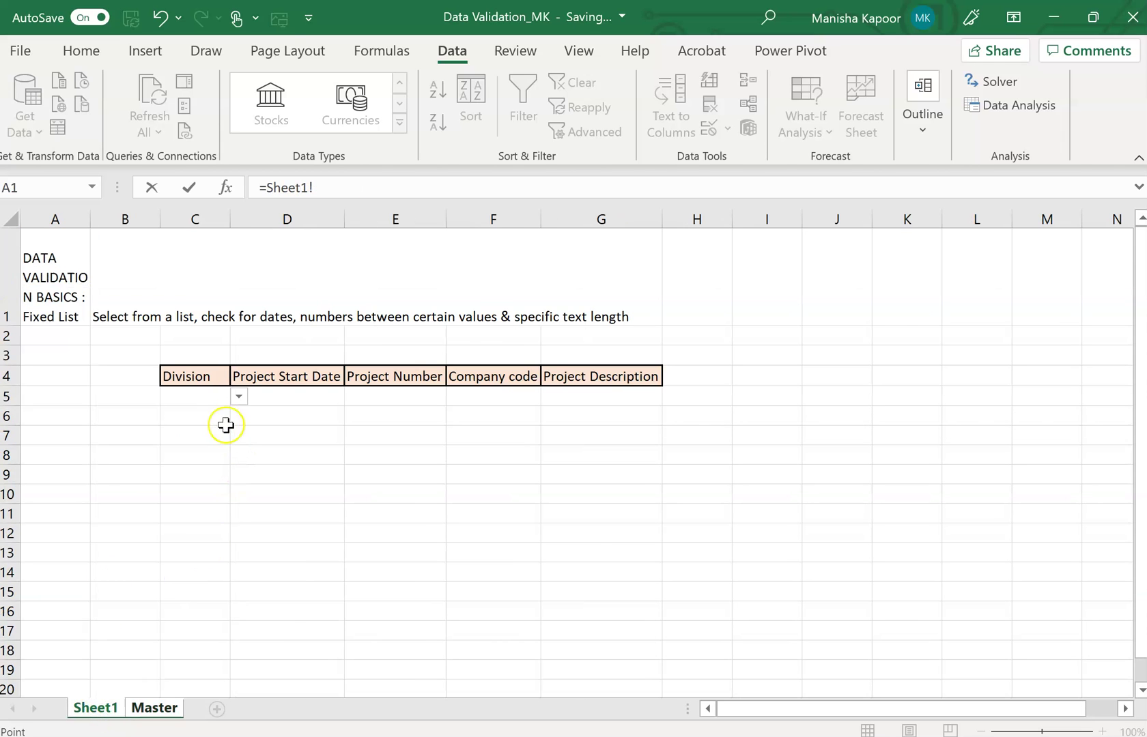
{"action": "left_click", "coordinate": [274, 394]}
{"action": "key", "text": "Left"}
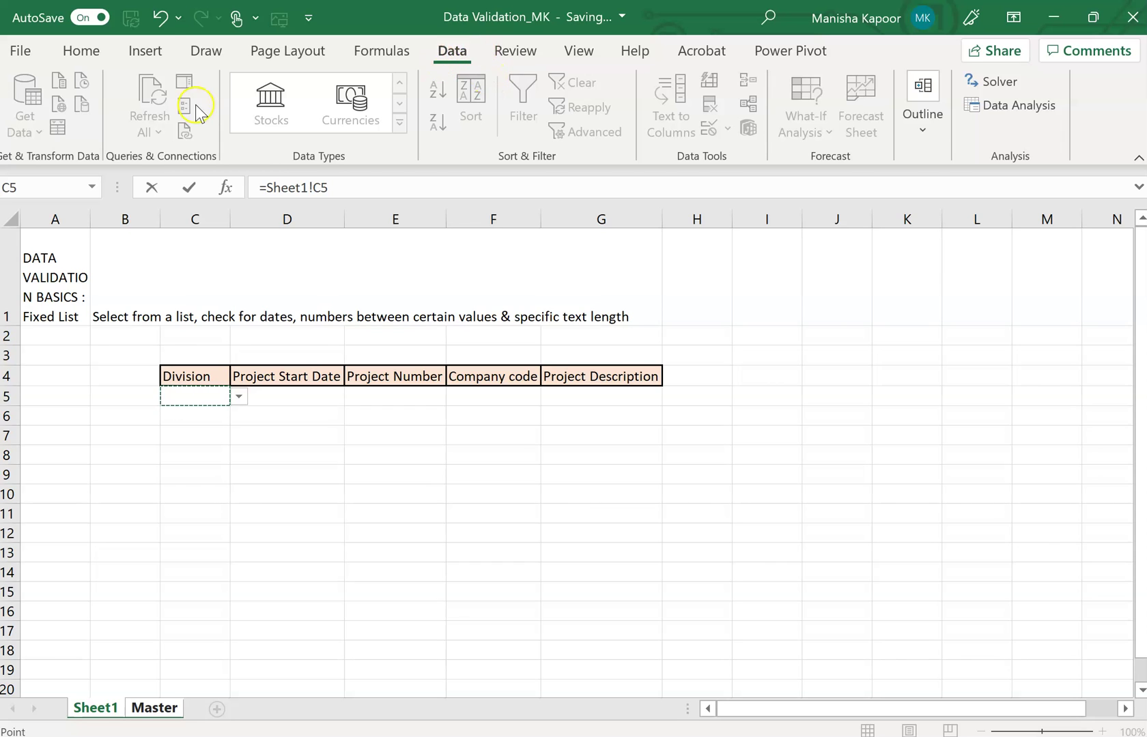
{"action": "left_click", "coordinate": [87, 55]}
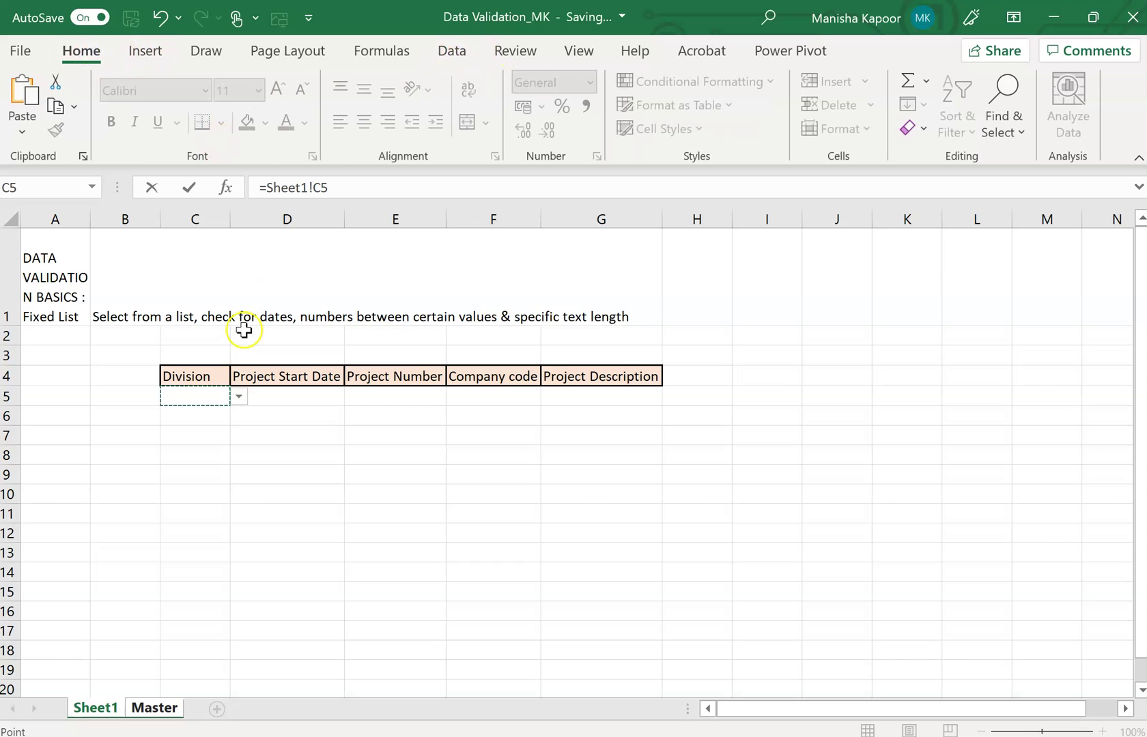
{"action": "left_click", "coordinate": [453, 52]}
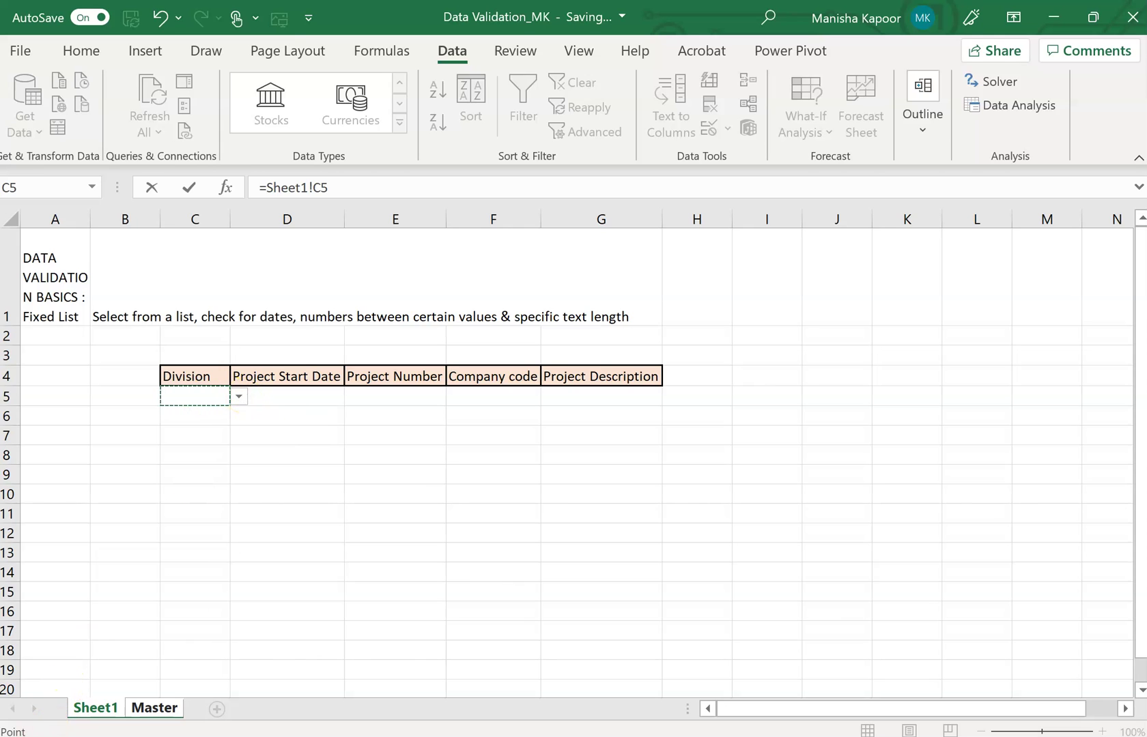
{"action": "left_click", "coordinate": [154, 708]}
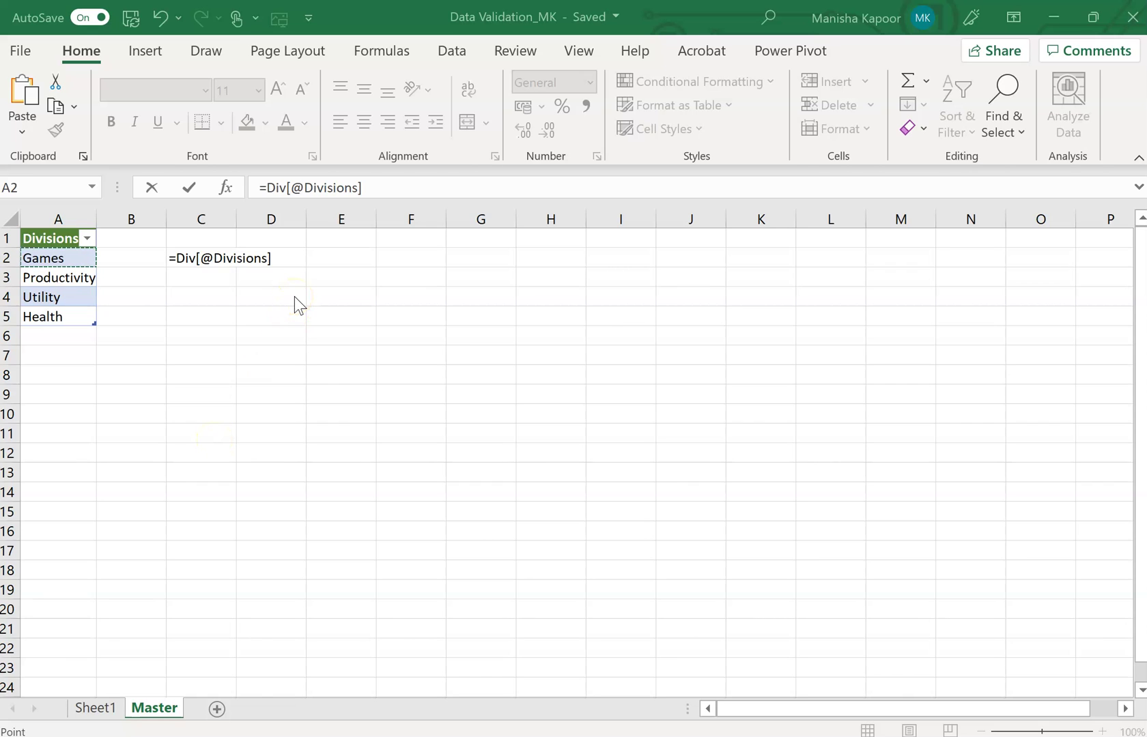
{"action": "left_click", "coordinate": [464, 55]}
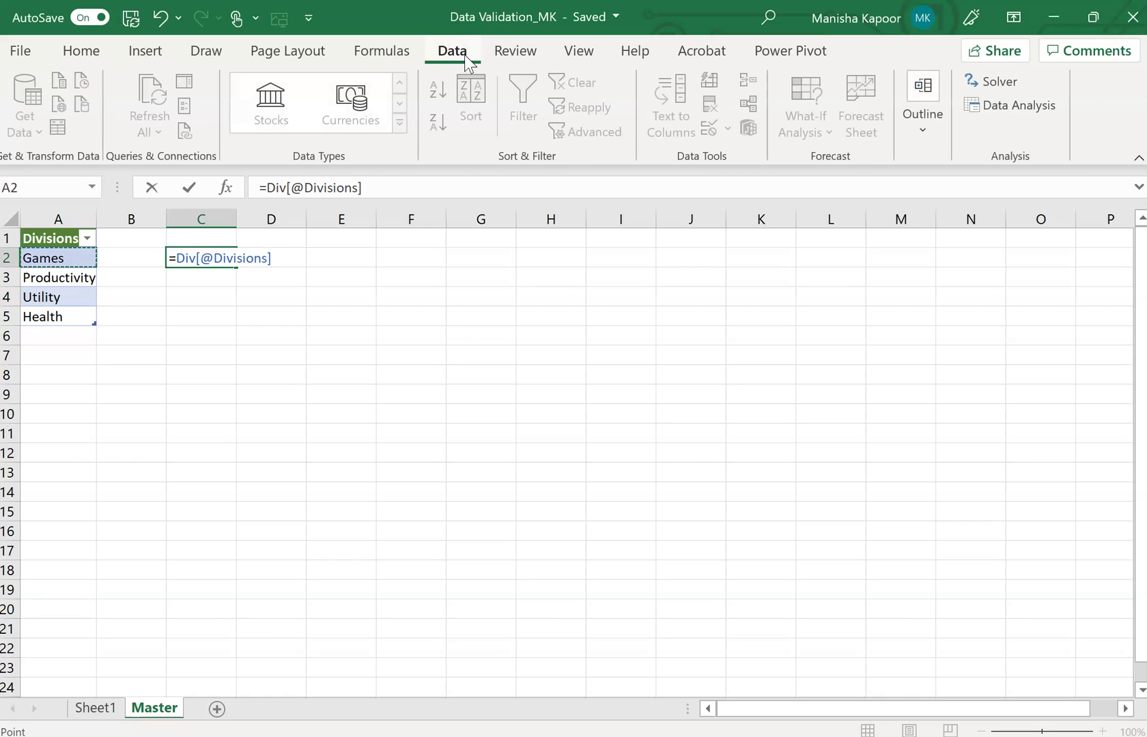
{"action": "left_click", "coordinate": [81, 51]}
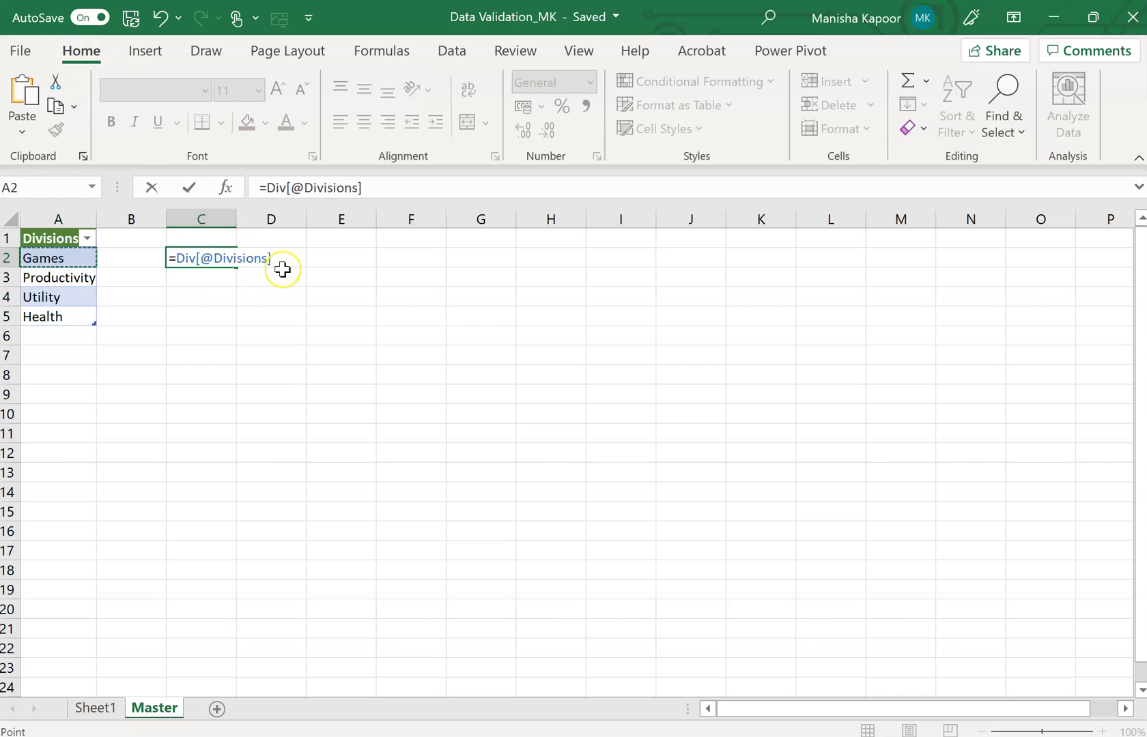
Discard the unfinished formula in C2 of the Master sheet, leaving the cell empty
{"action": "key", "text": "BackSpace"}
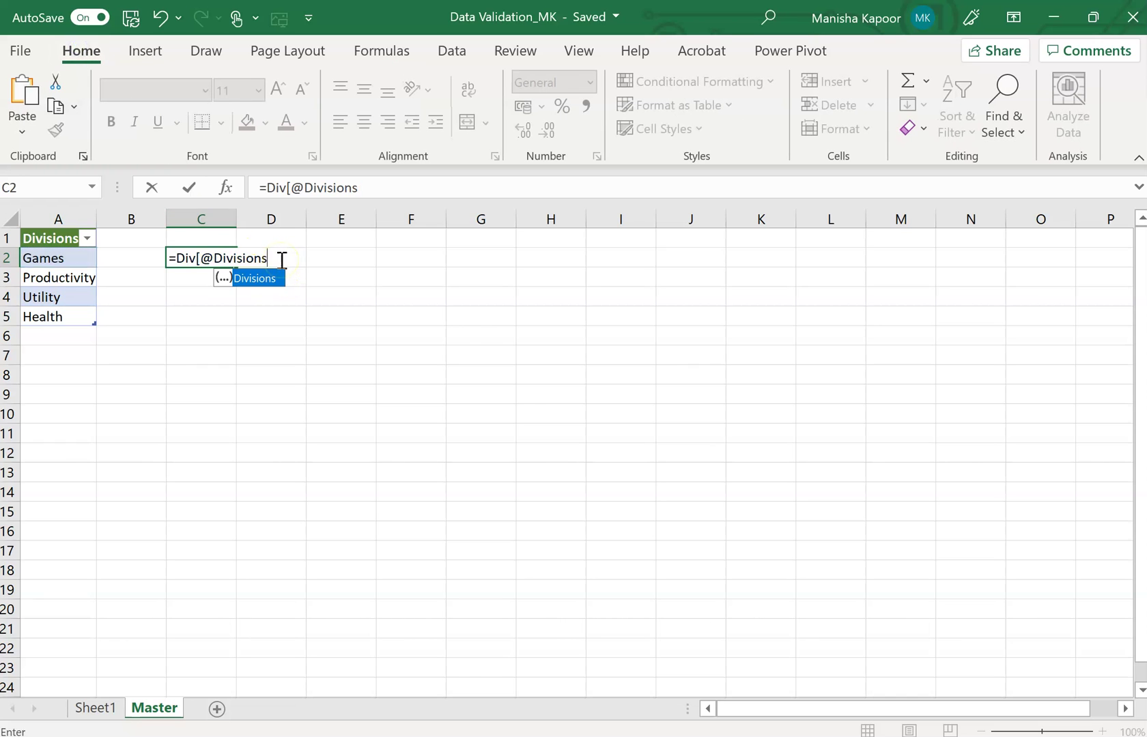
{"action": "key", "text": "BackSpace"}
{"action": "key", "text": "BackSpace"}
{"action": "key", "text": "BackSpace"}
{"action": "key", "text": "BackSpace"}
{"action": "key", "text": "BackSpace"}
{"action": "key", "text": "BackSpace"}
{"action": "key", "text": "BackSpace"}
{"action": "key", "text": "BackSpace"}
{"action": "key", "text": "BackSpace"}
{"action": "key", "text": "BackSpace"}
{"action": "key", "text": "BackSpace"}
{"action": "key", "text": "BackSpace"}
{"action": "key", "text": "BackSpace"}
{"action": "key", "text": "BackSpace"}
{"action": "key", "text": "Escape"}
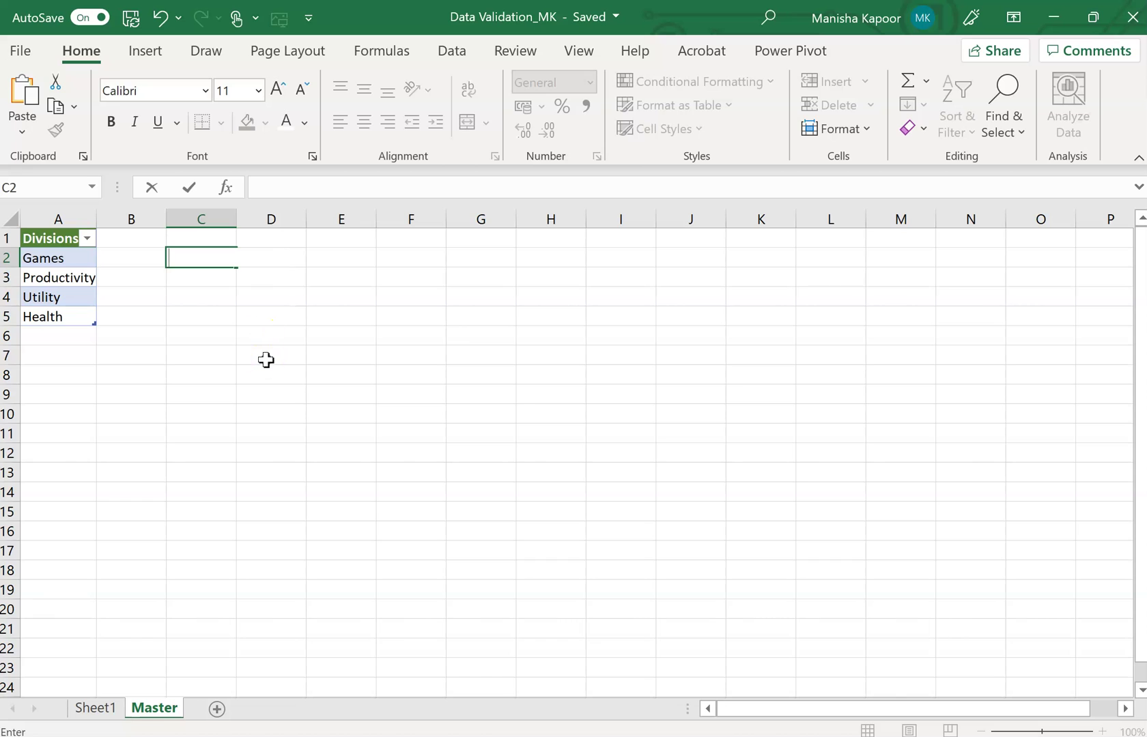
{"action": "left_click", "coordinate": [266, 358]}
{"action": "left_click", "coordinate": [199, 276]}
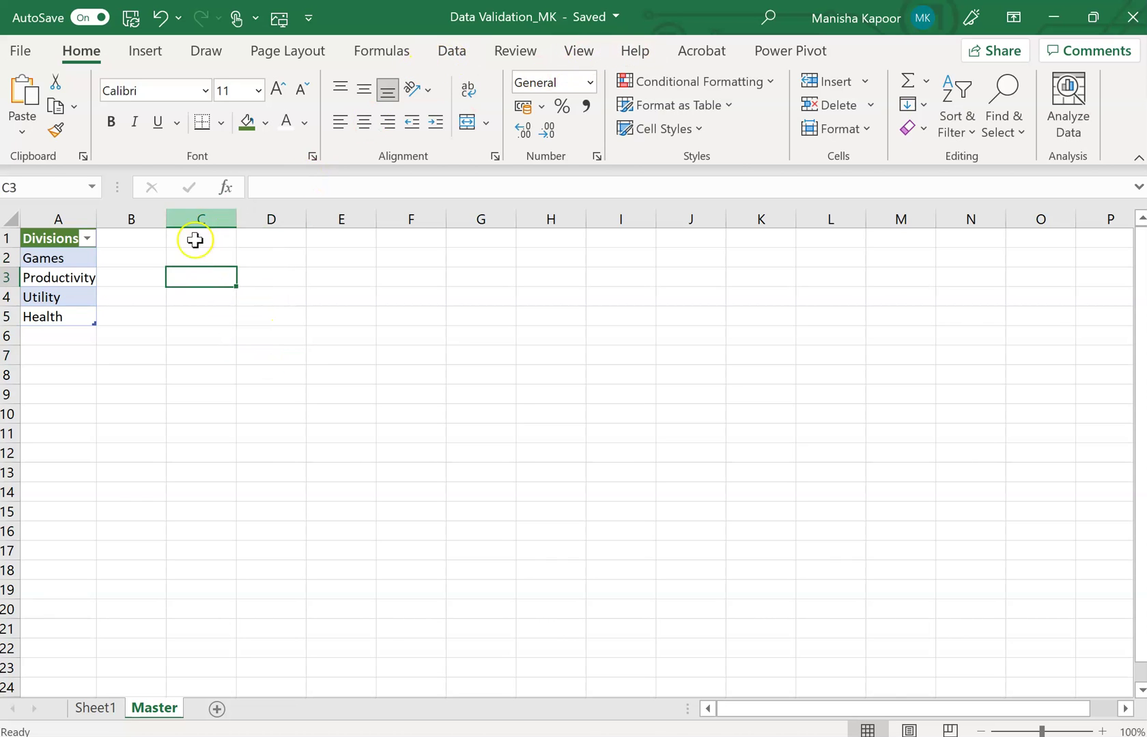
Try to rename the Divisions table on the Master sheet as "Table Div", with a space
{"action": "left_click", "coordinate": [72, 277]}
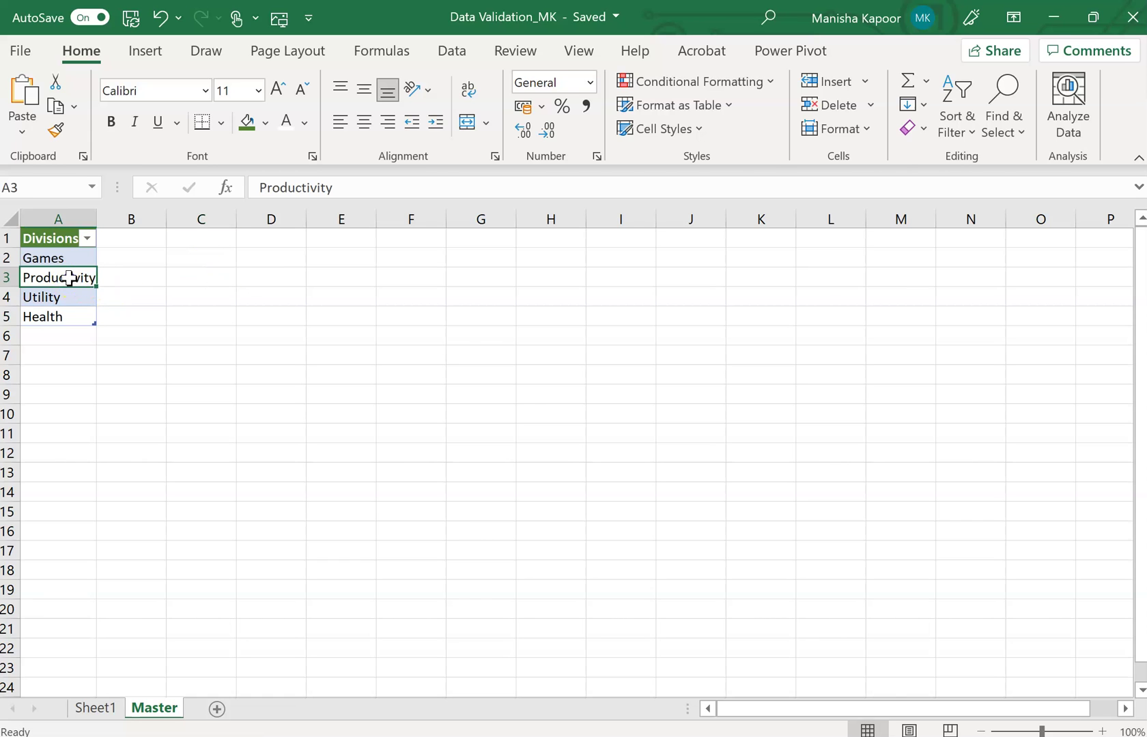
{"action": "left_click", "coordinate": [895, 52]}
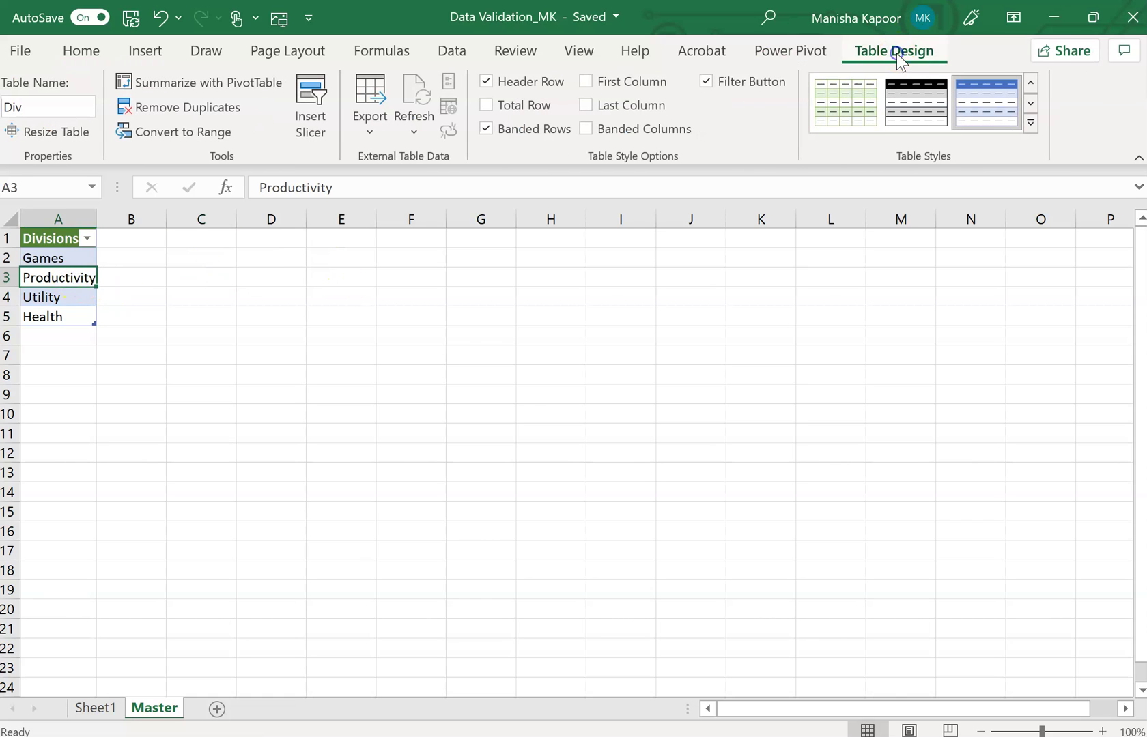
{"action": "left_click", "coordinate": [11, 107]}
{"action": "left_click", "coordinate": [12, 107]}
{"action": "type", "text": "Tabl"}
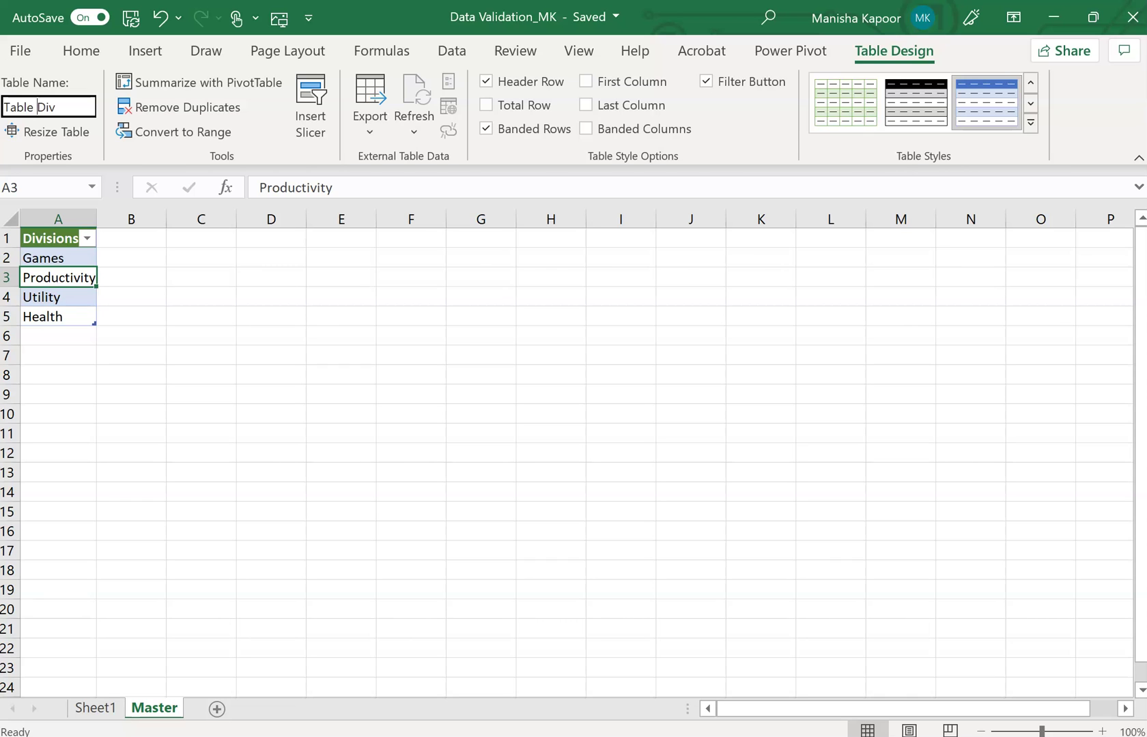
{"action": "type", "text": "e"}
{"action": "key", "text": "Return"}
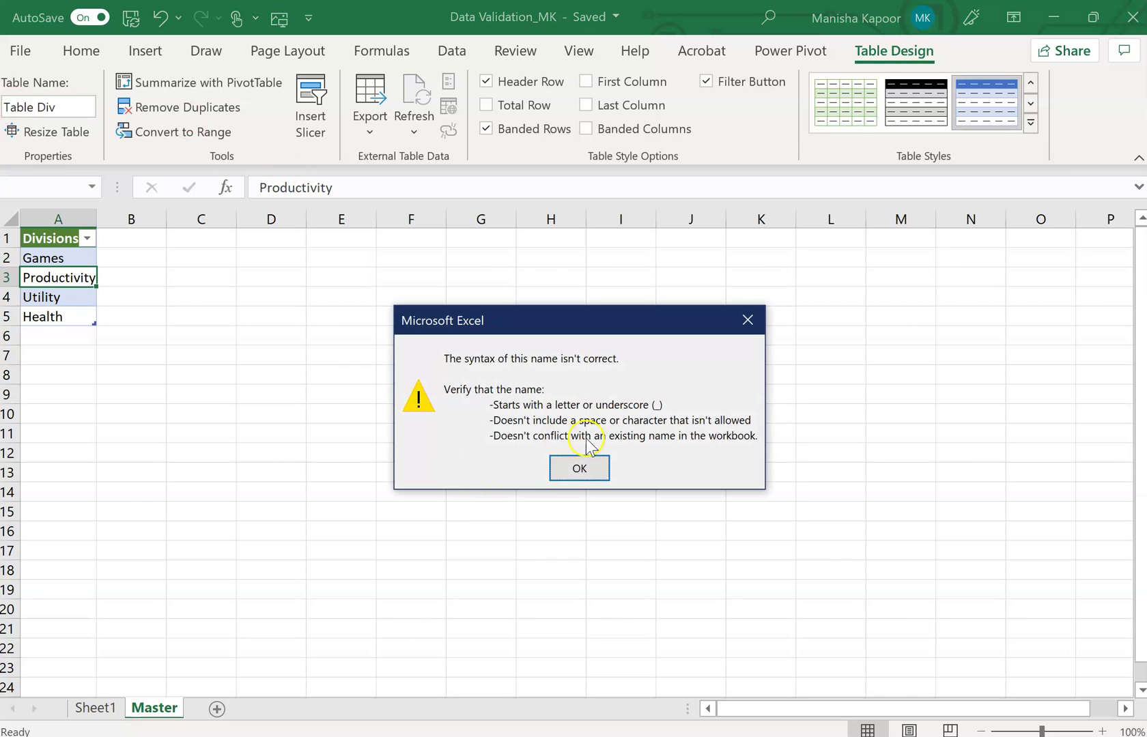
{"action": "left_click", "coordinate": [578, 468]}
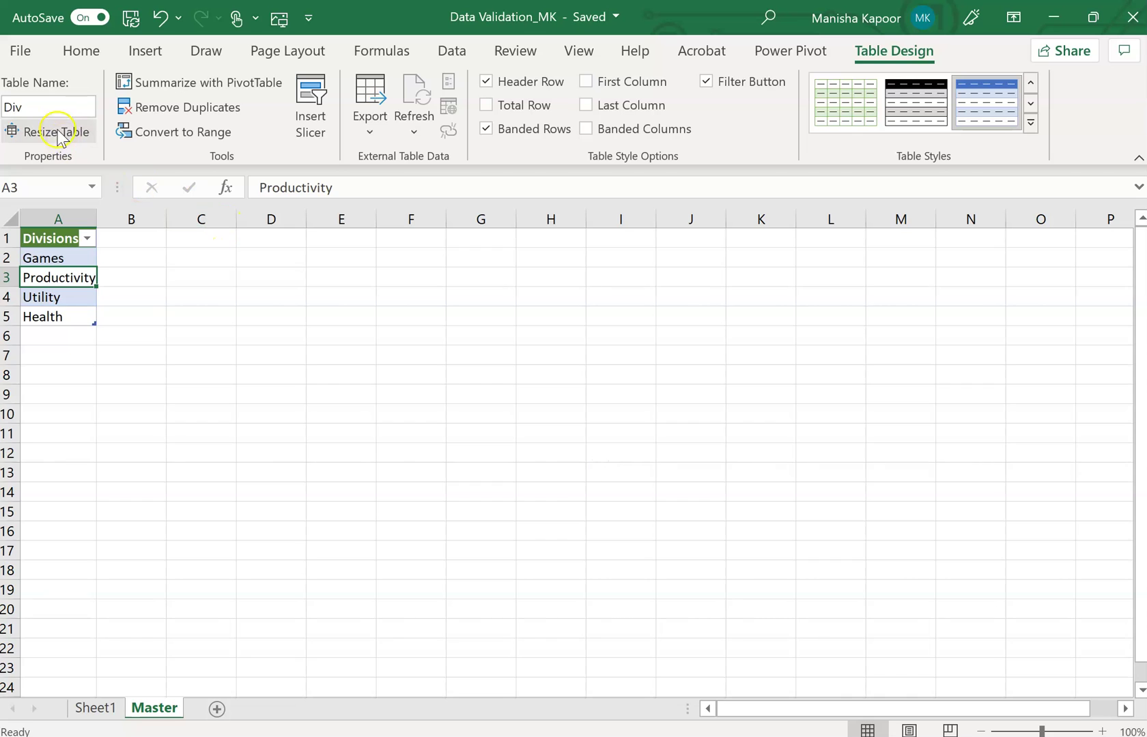
Rename the Divisions table on the Master sheet as Table_Div
{"action": "left_click", "coordinate": [24, 111]}
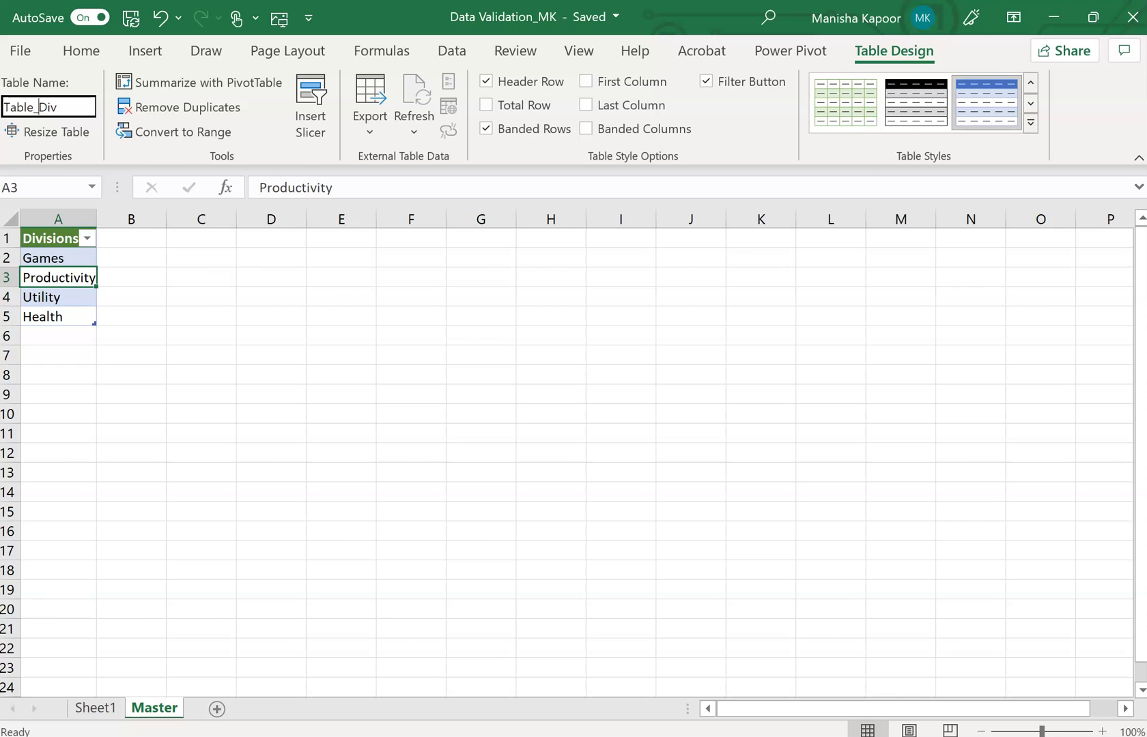
{"action": "left_click", "coordinate": [226, 315]}
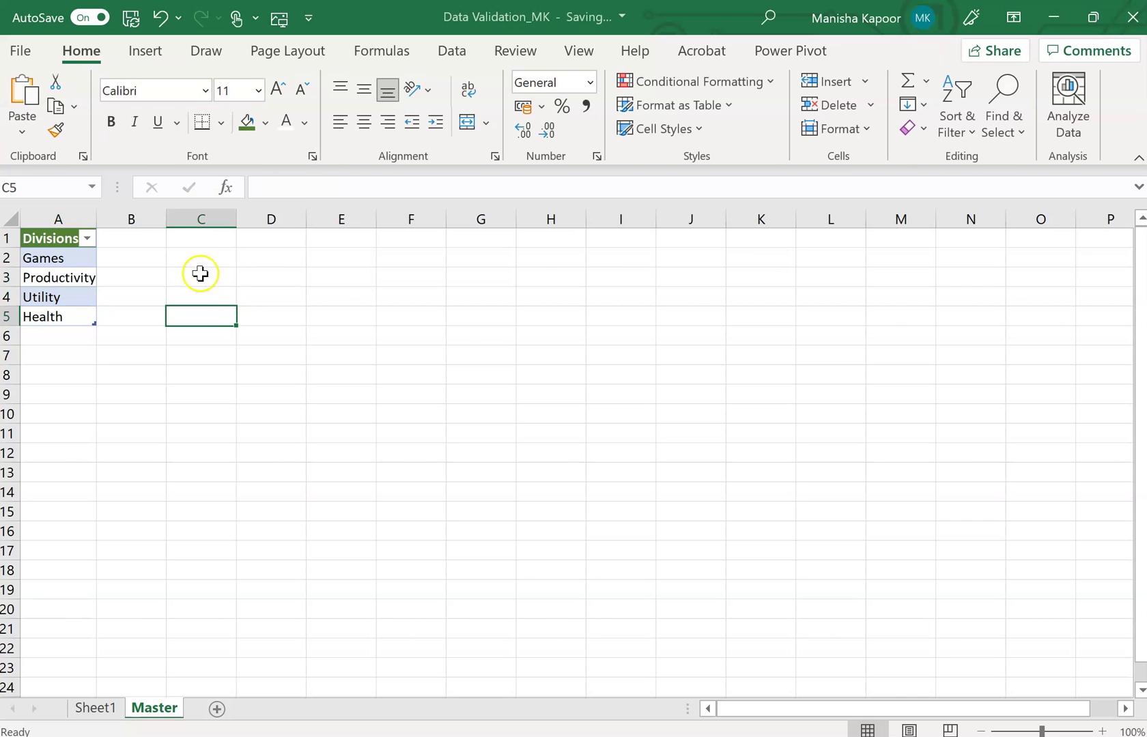
Start a formula in C2 of the Master sheet that references division rows A2:A5 as =Table_Div[Divisions]
{"action": "left_click", "coordinate": [176, 262]}
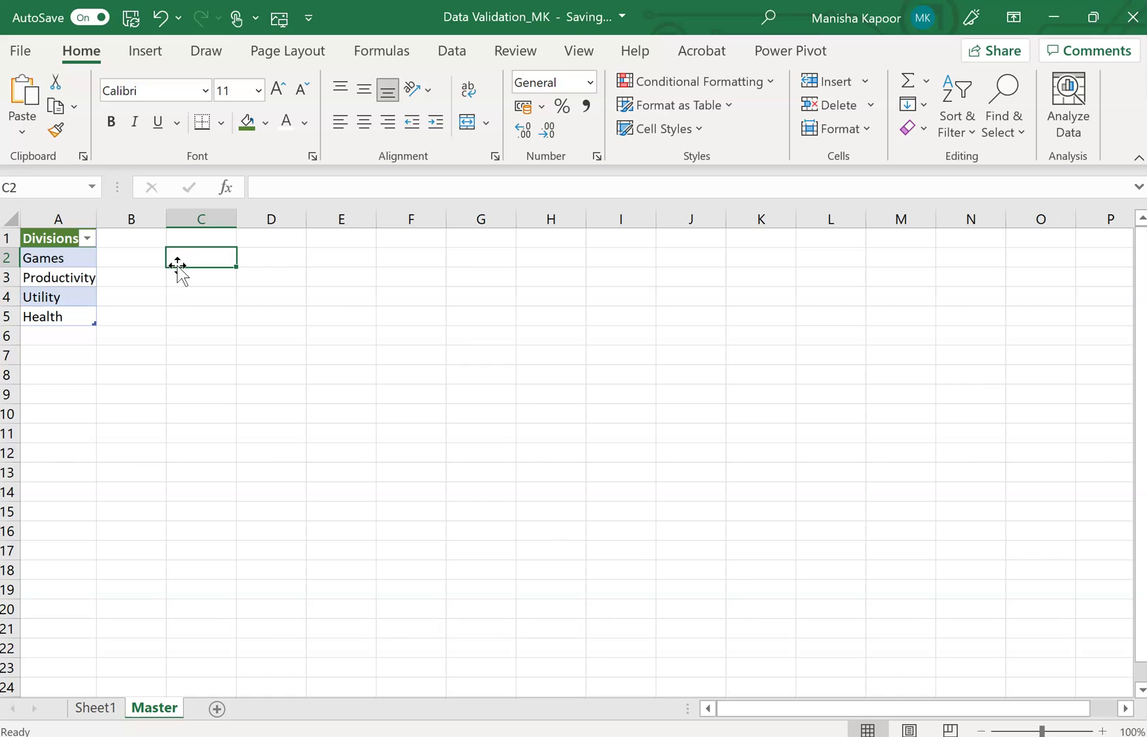
{"action": "type", "text": "="}
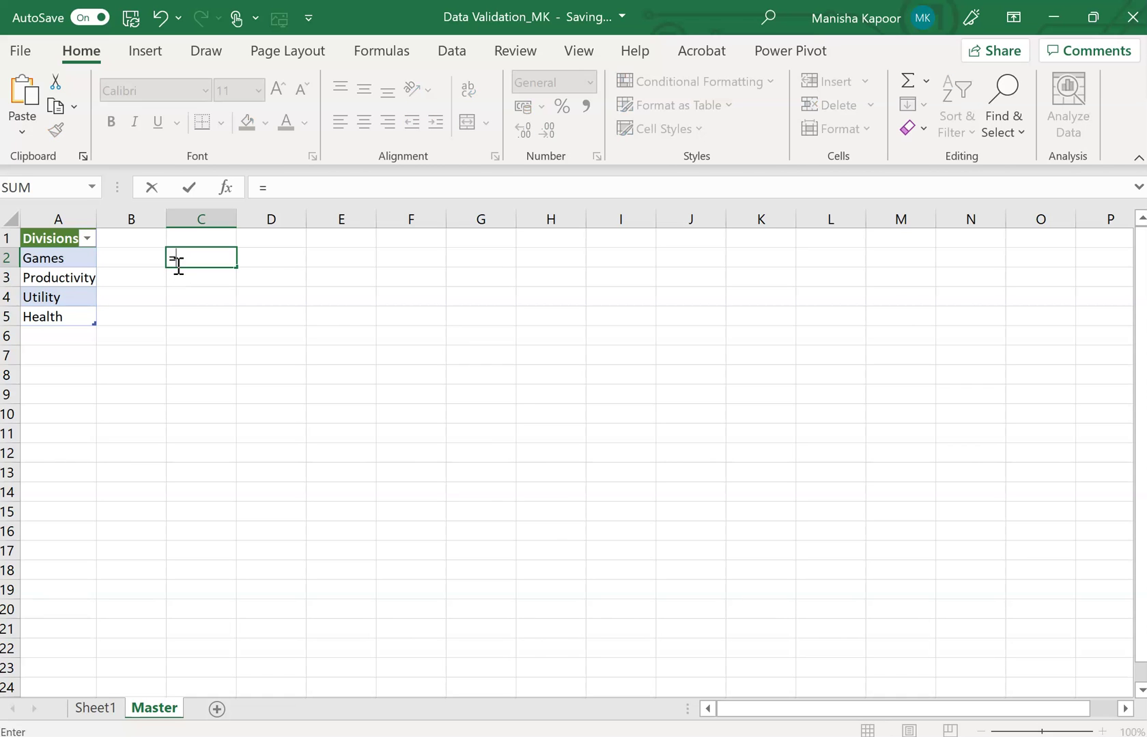
{"action": "left_click", "coordinate": [65, 280]}
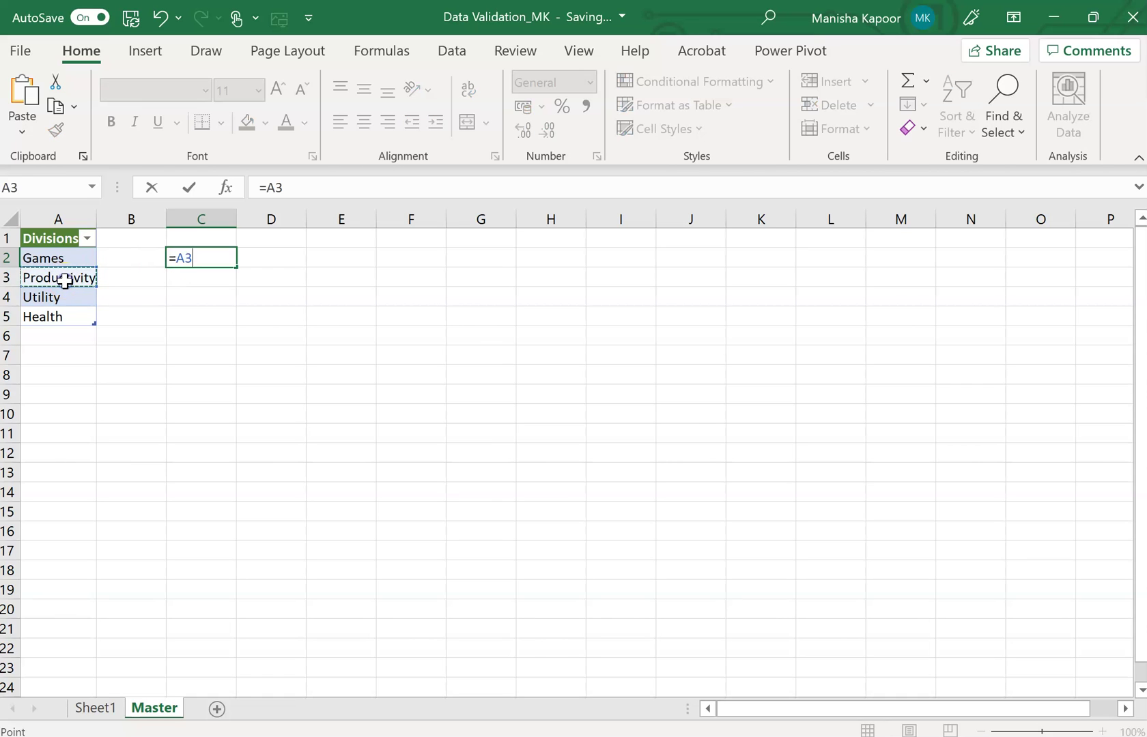
{"action": "key", "text": "BackSpace"}
{"action": "key", "text": "BackSpace"}
{"action": "key", "text": "BackSpace"}
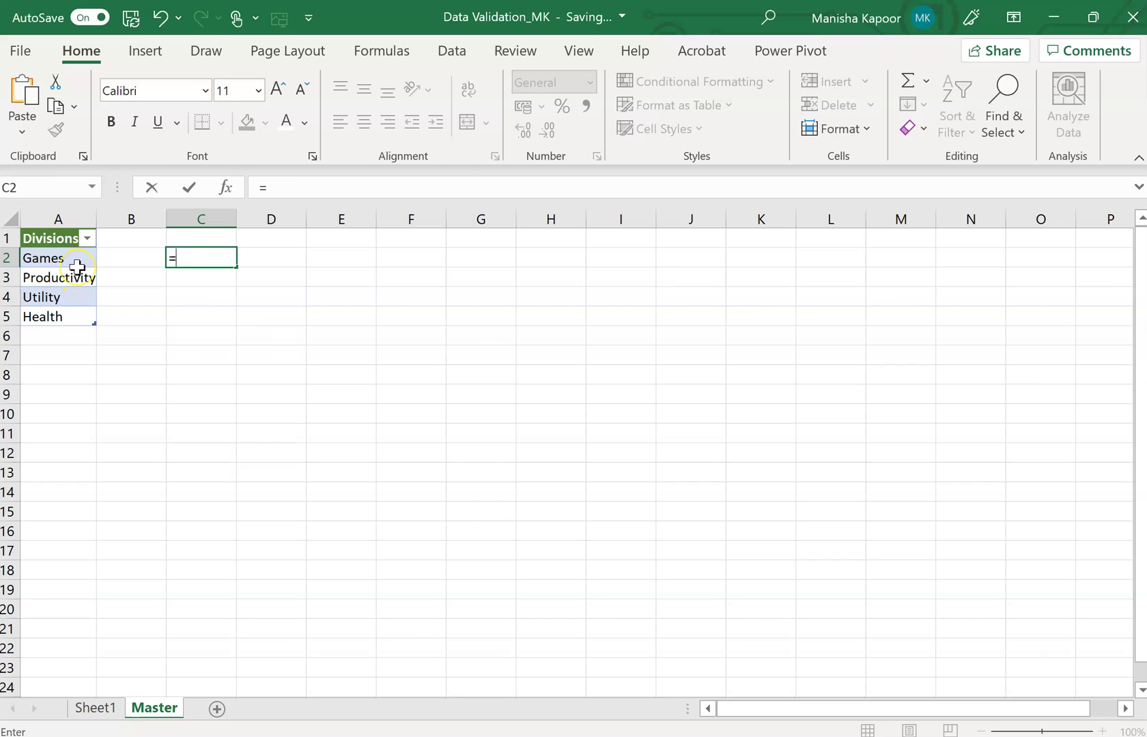
{"action": "type", "text": "="}
{"action": "left_click_drag", "start_coordinate": [78, 266], "coordinate": [79, 315]}
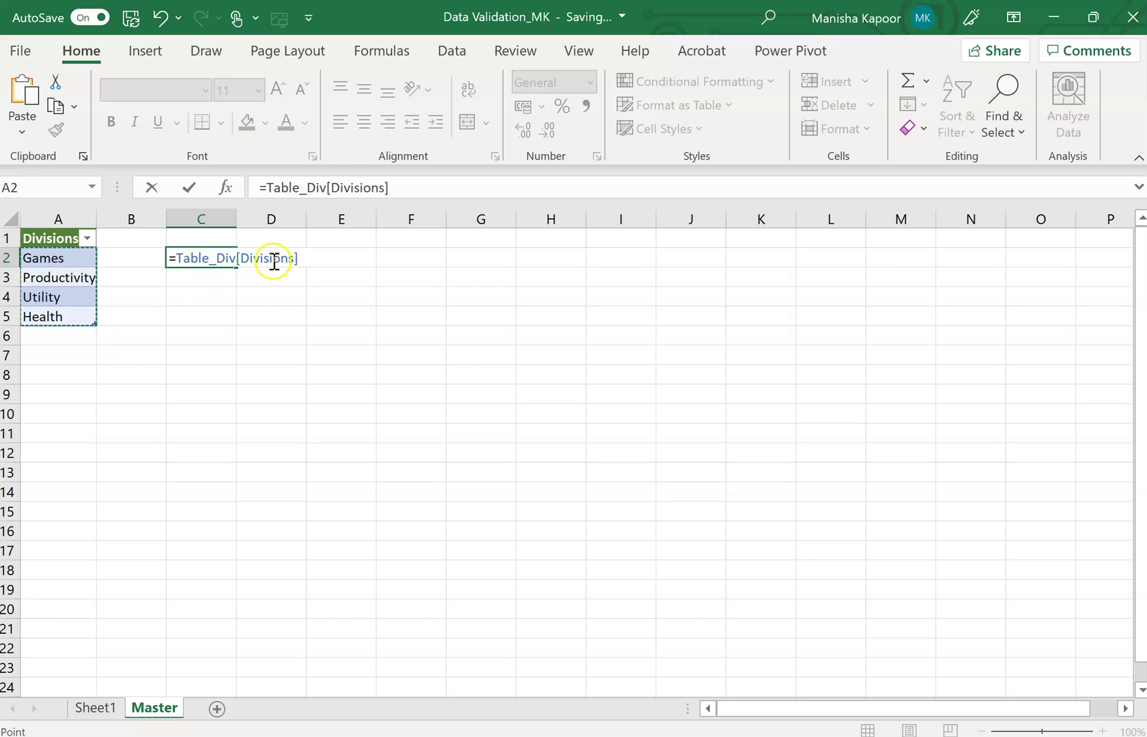
Copy the reference text Table_Div[Divisions] without the equals sign from the C2 formula and enter the formula
{"action": "left_click", "coordinate": [398, 188]}
{"action": "left_click_drag", "start_coordinate": [398, 188], "coordinate": [267, 187]}
{"action": "key", "text": "ctrl+c"}
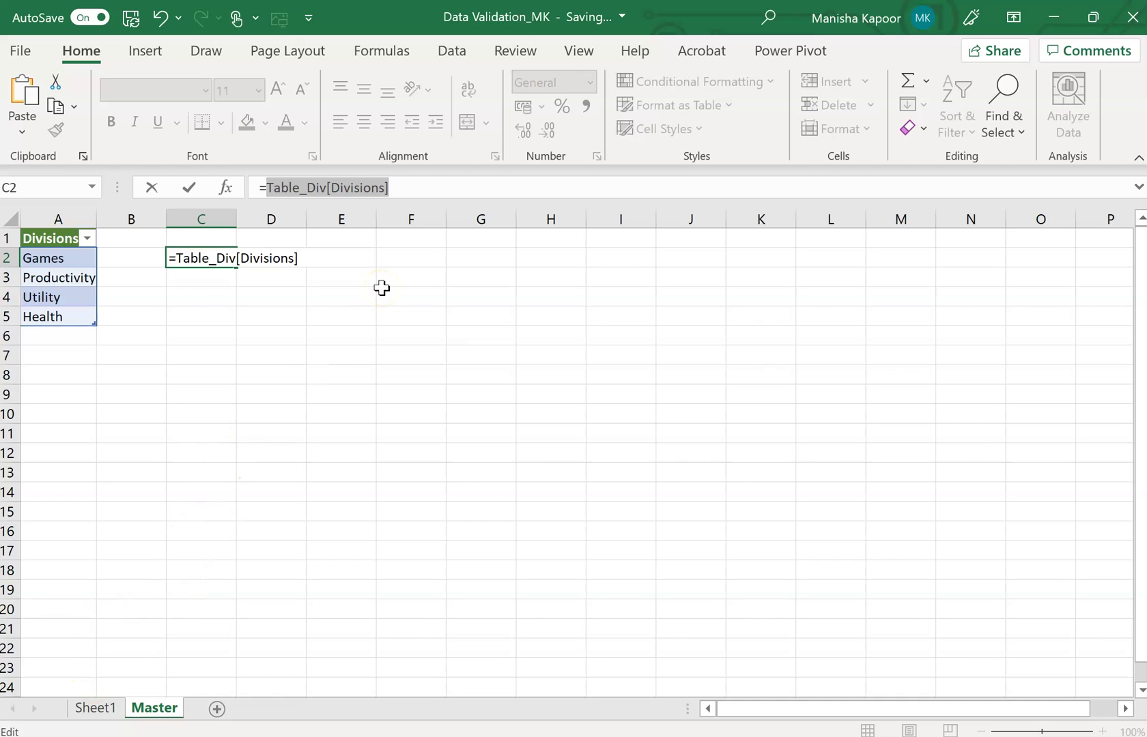
{"action": "key", "text": "Return"}
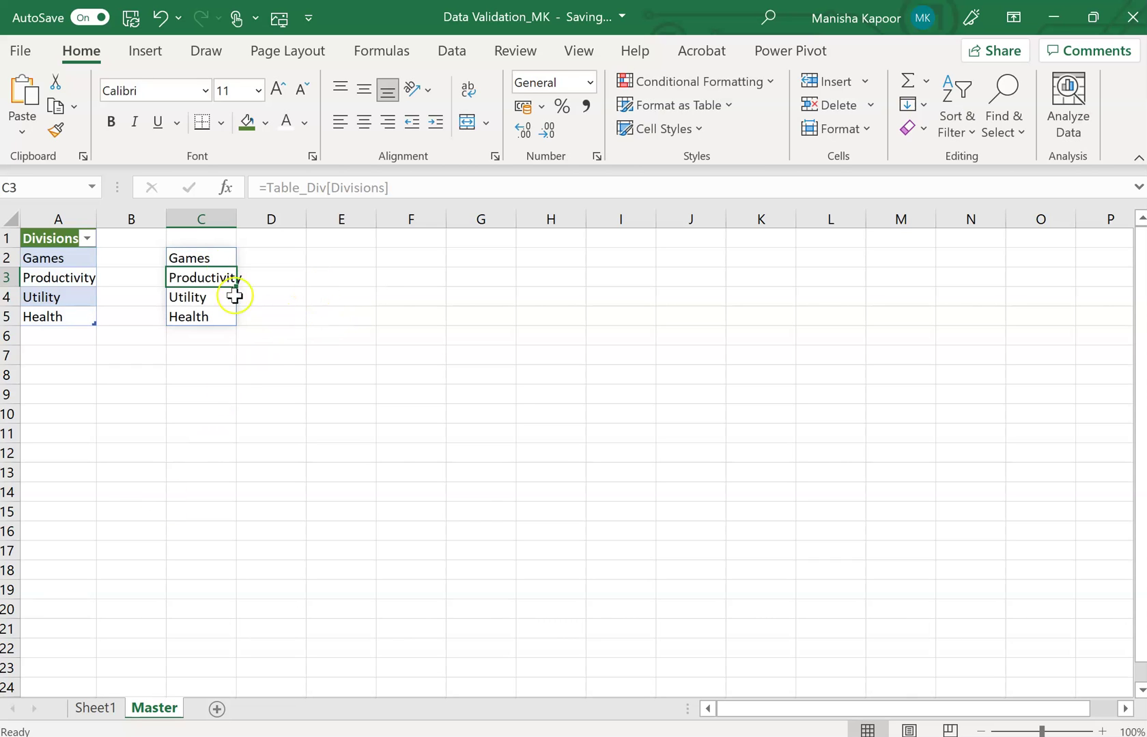
Clear the formula results from C2:C5 of the Master sheet
{"action": "left_click_drag", "start_coordinate": [220, 254], "coordinate": [210, 321]}
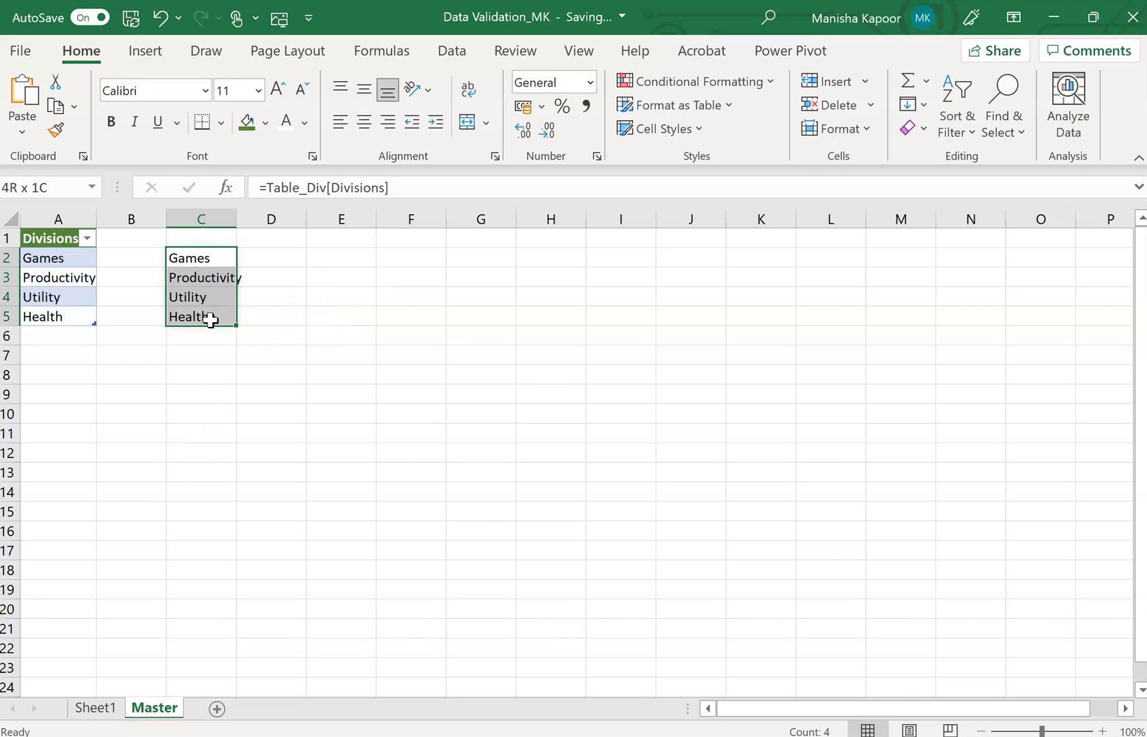
{"action": "key", "text": "Delete"}
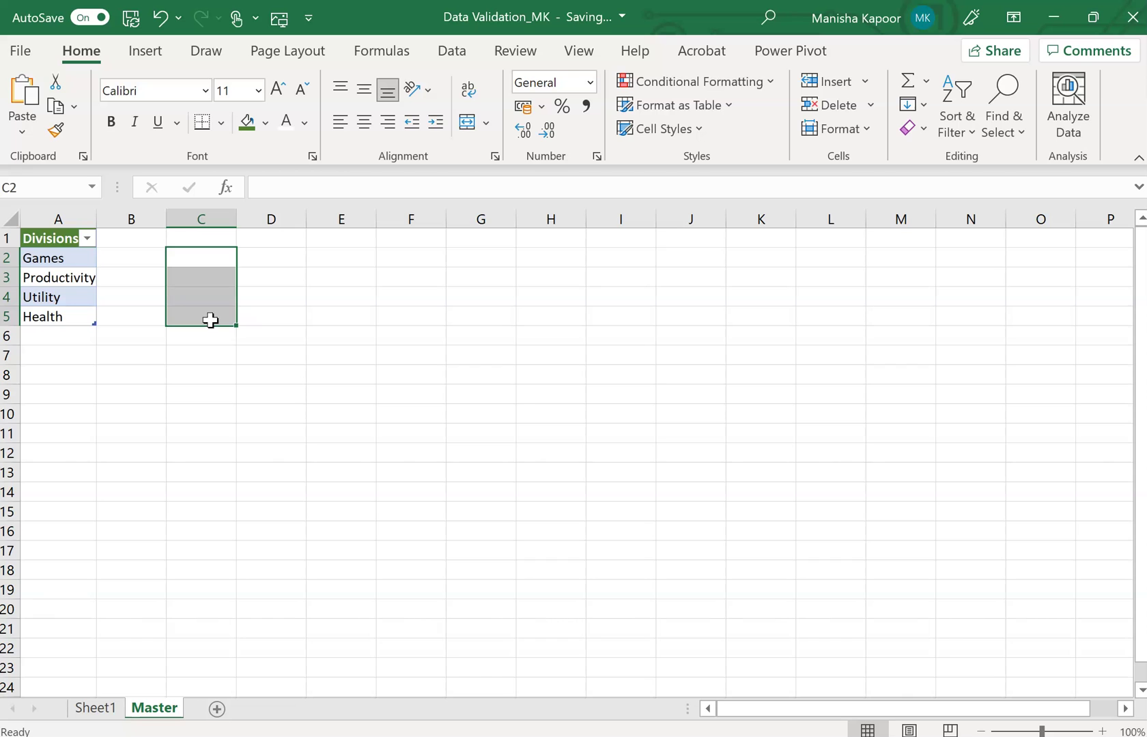
{"action": "left_click", "coordinate": [251, 372]}
{"action": "left_click", "coordinate": [175, 262]}
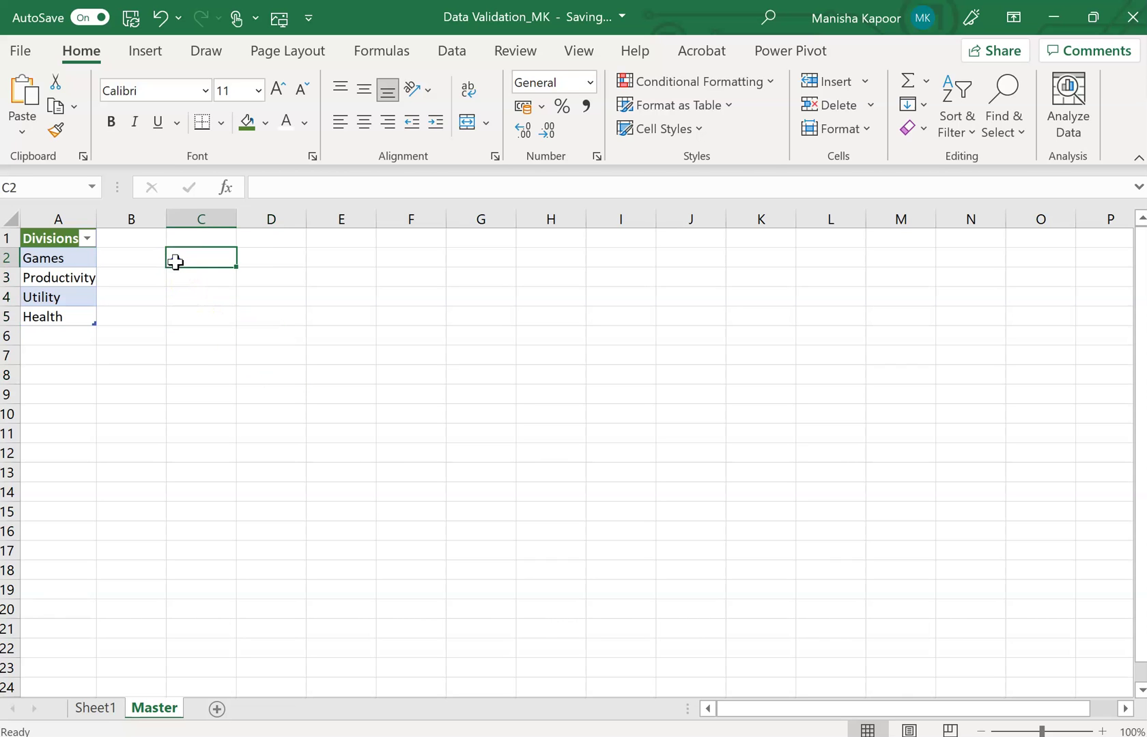
Try to use =Table_Div[Divisions] as the list source in the data validation of C5 on Sheet1
{"action": "left_click", "coordinate": [99, 710]}
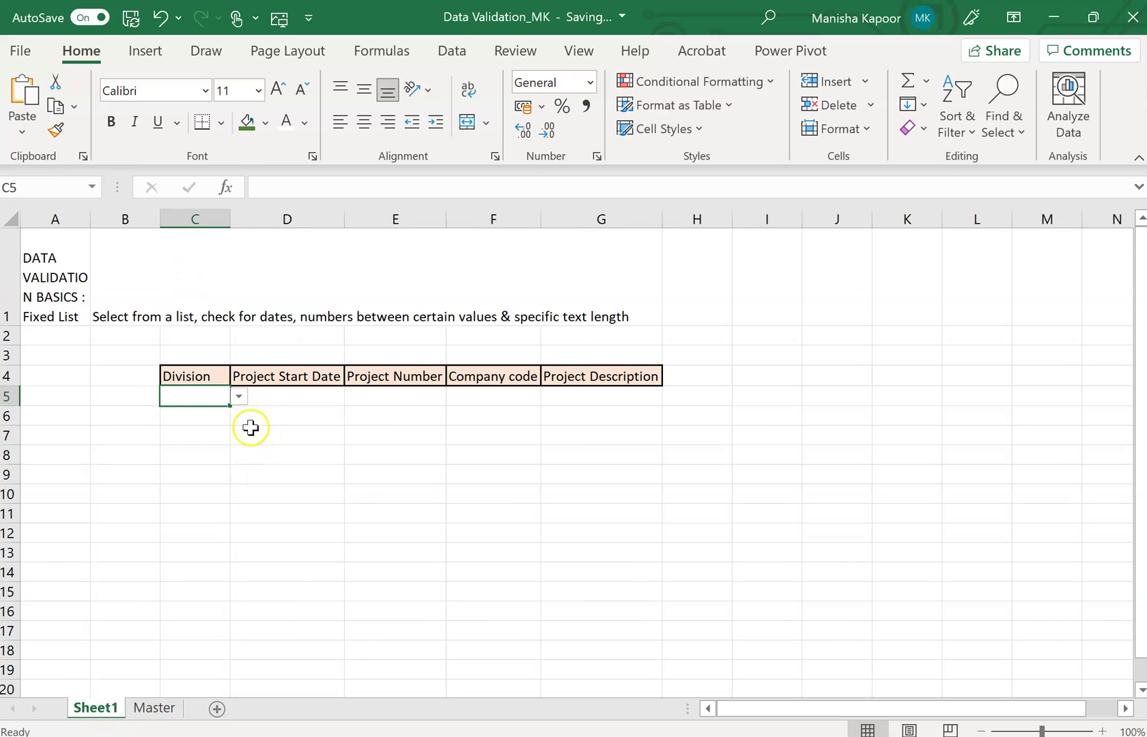
{"action": "left_click", "coordinate": [454, 54]}
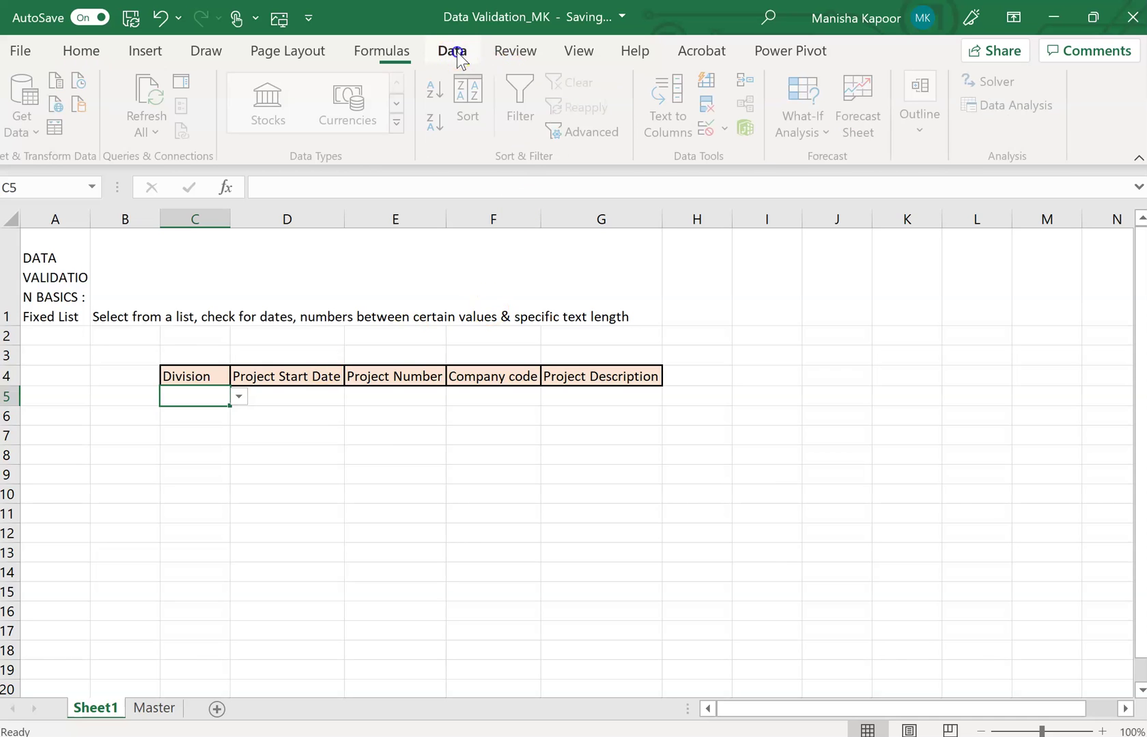
{"action": "left_click", "coordinate": [731, 132]}
{"action": "left_click", "coordinate": [762, 157]}
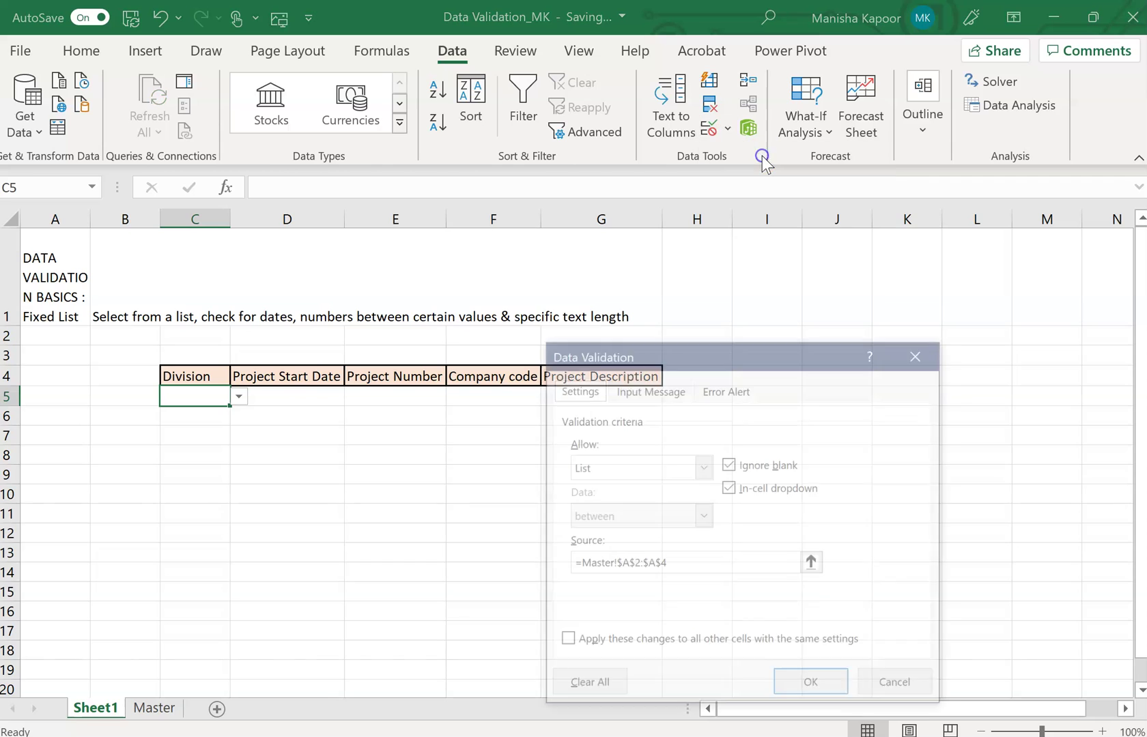
{"action": "left_click", "coordinate": [672, 566]}
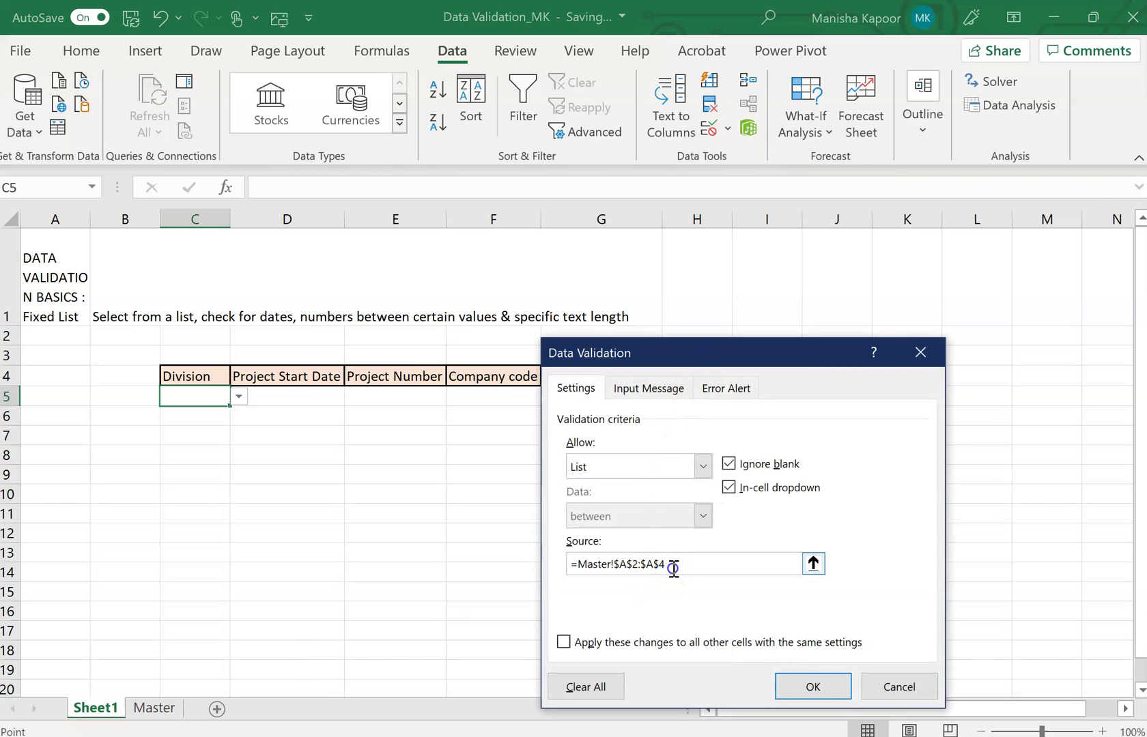
{"action": "left_click_drag", "start_coordinate": [672, 567], "coordinate": [581, 564]}
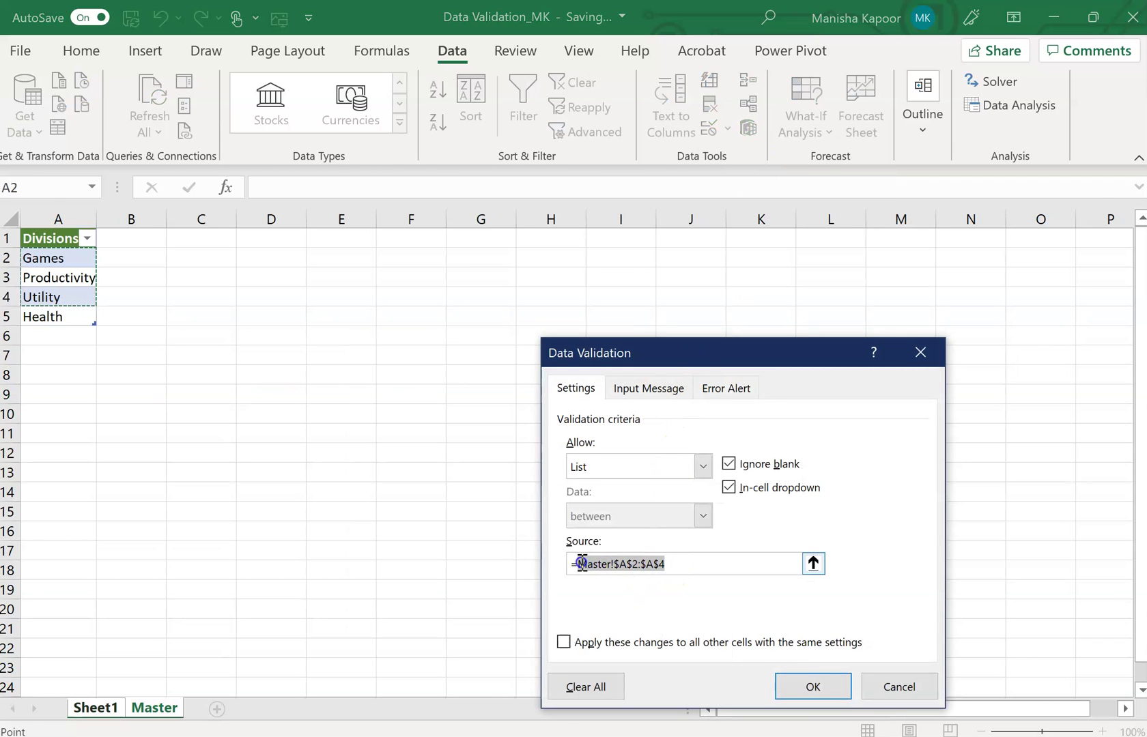
{"action": "key", "text": "ctrl+v"}
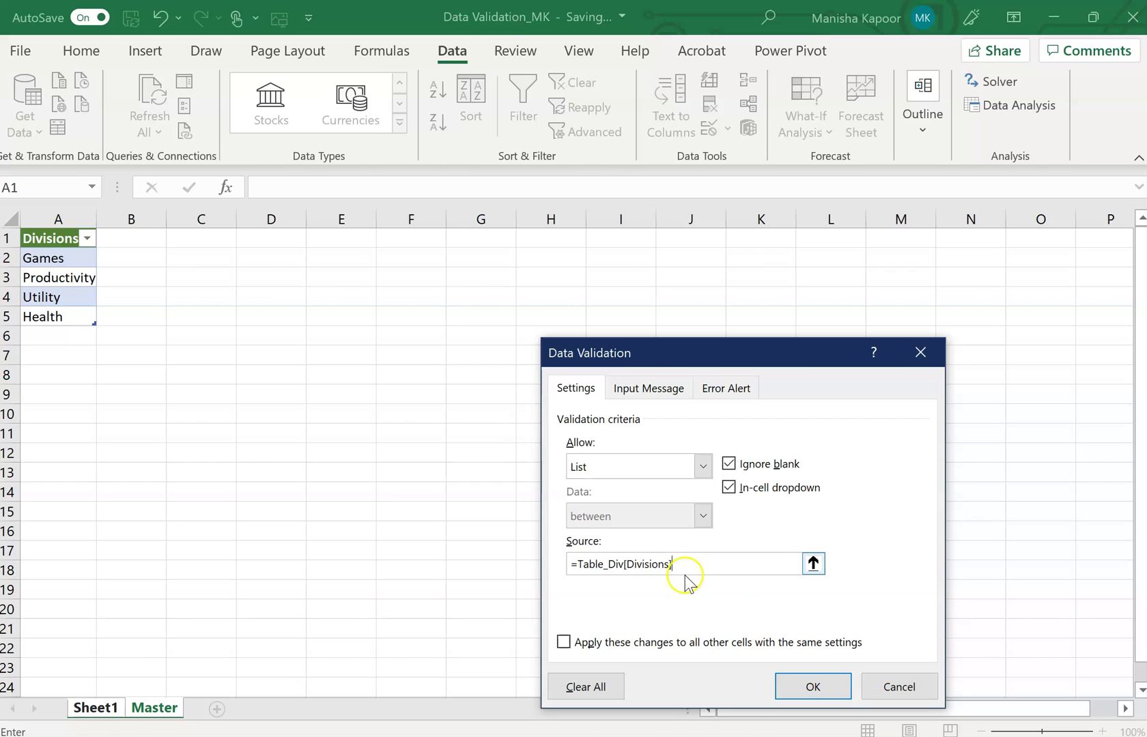
{"action": "left_click", "coordinate": [811, 689]}
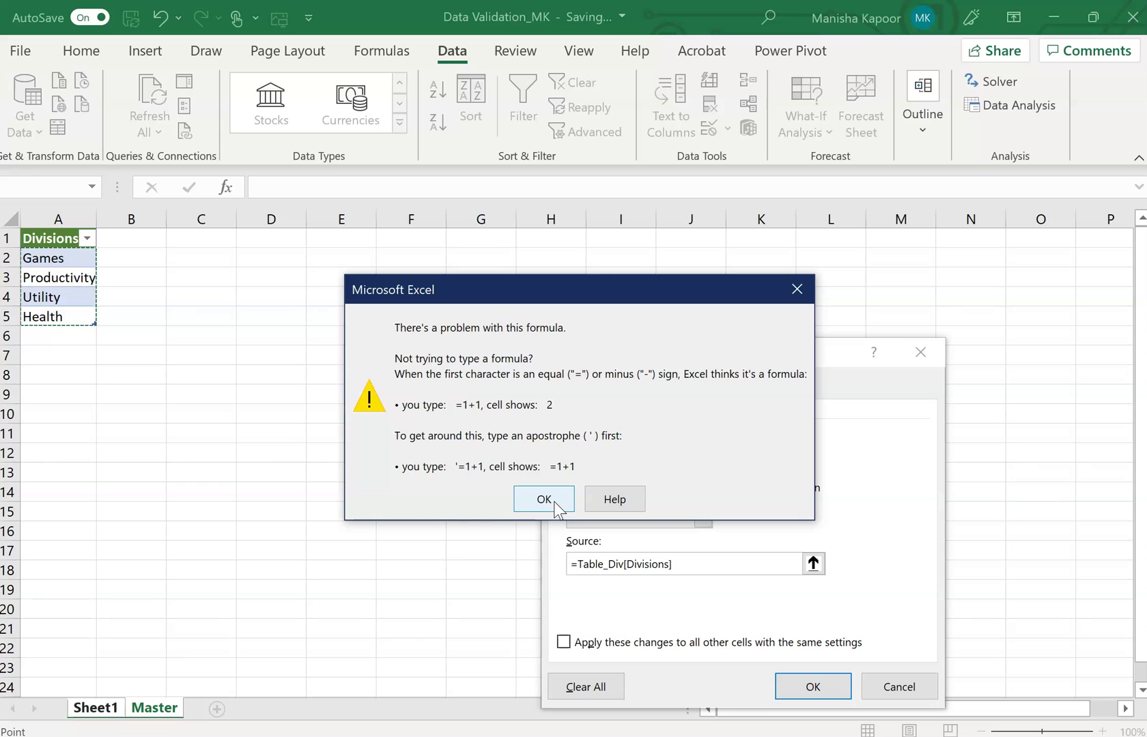
{"action": "left_click", "coordinate": [796, 291]}
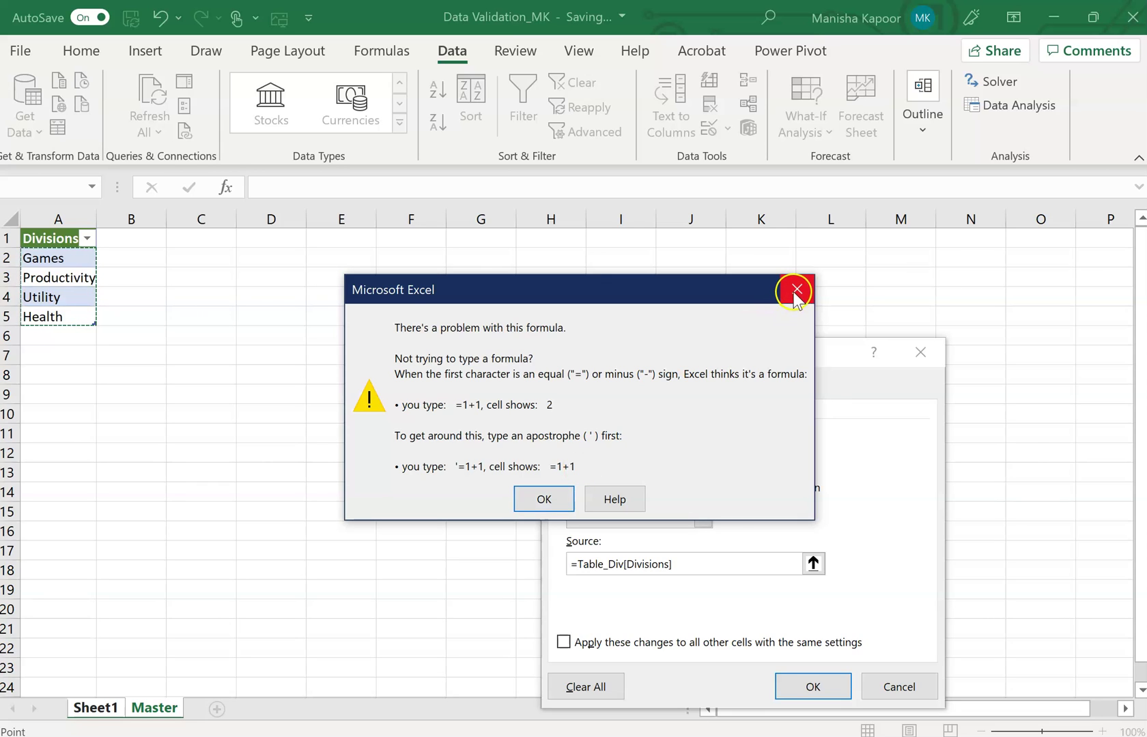
Wrap the C5 list source as =INDIRECT("Table_Div[Divisions]"), apply the validation and check the Division dropdown
{"action": "left_click", "coordinate": [579, 564]}
{"action": "type", "text": "Indirec"}
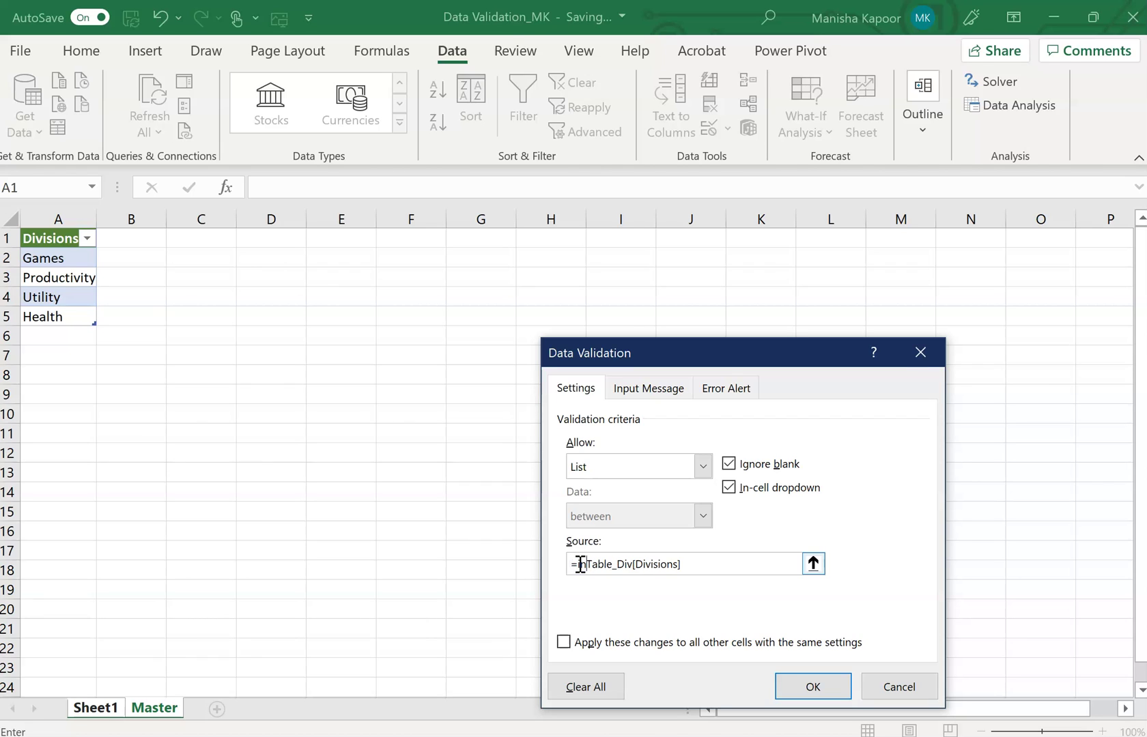
{"action": "type", "text": "t"}
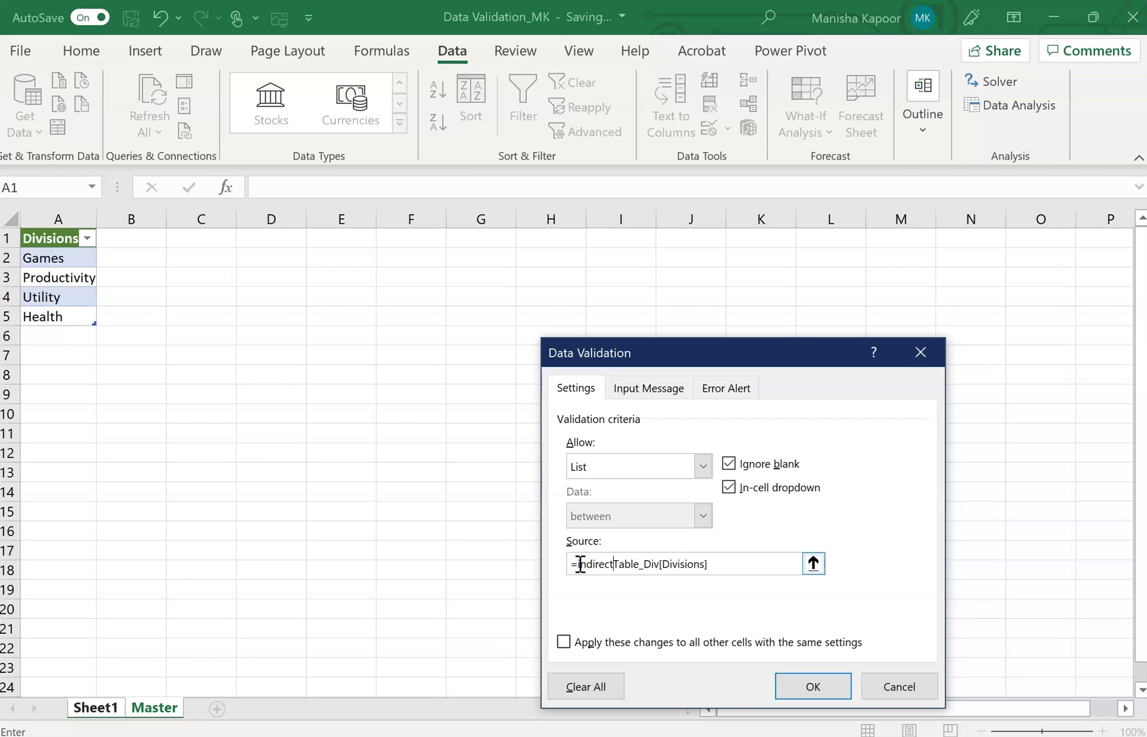
{"action": "type", "text": "(\""}
{"action": "left_click", "coordinate": [723, 567]}
{"action": "left_click", "coordinate": [719, 565]}
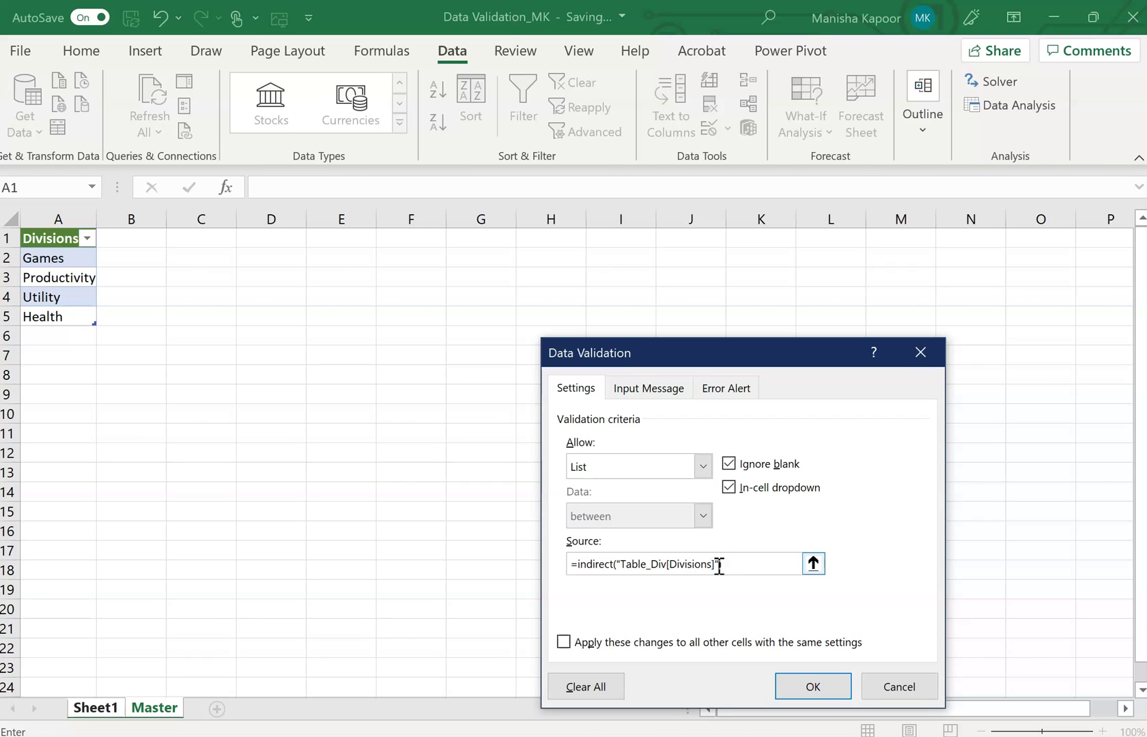
{"action": "left_click", "coordinate": [724, 567]}
{"action": "type", "text": ")"}
{"action": "left_click", "coordinate": [808, 686]}
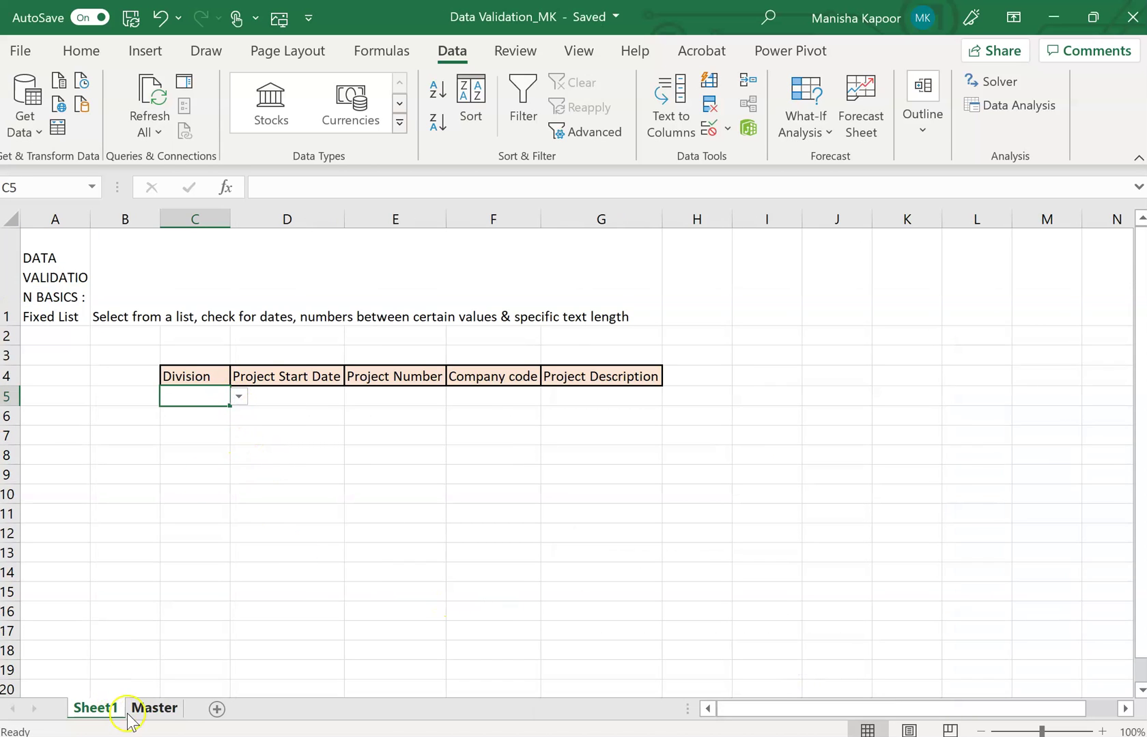
{"action": "left_click", "coordinate": [238, 399]}
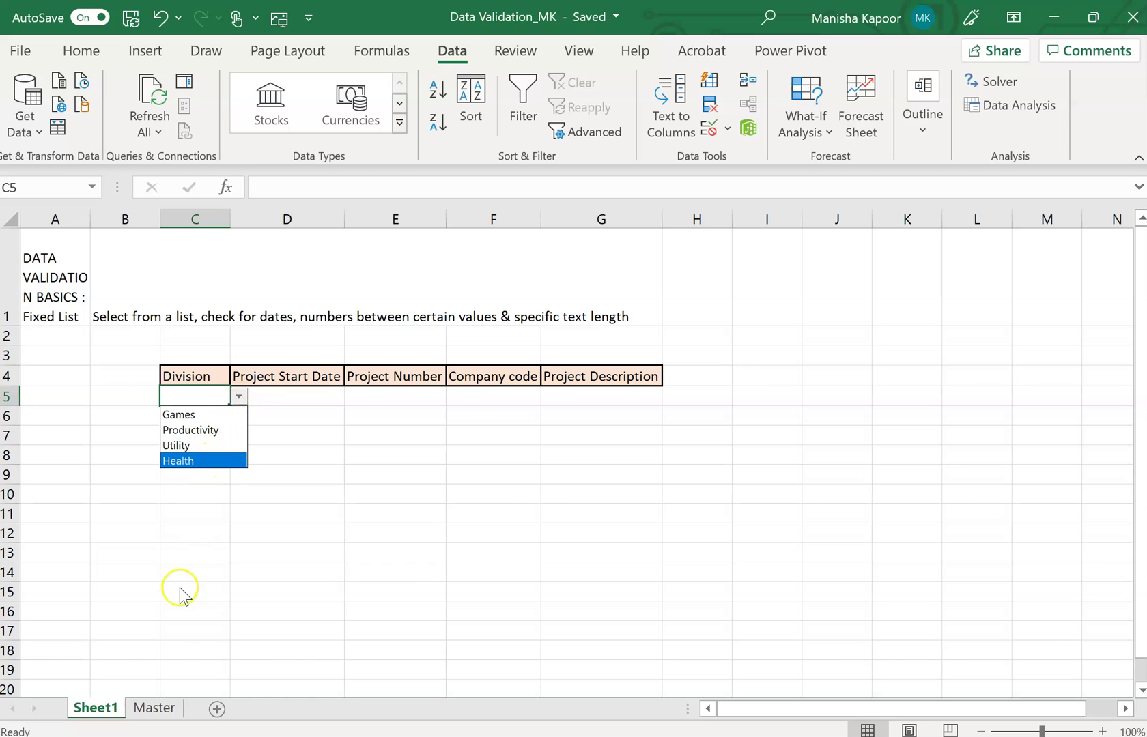
Add the entry "new" in A6 directly below the Divisions table on the Master sheet
{"action": "left_click", "coordinate": [154, 710]}
{"action": "left_click", "coordinate": [154, 710]}
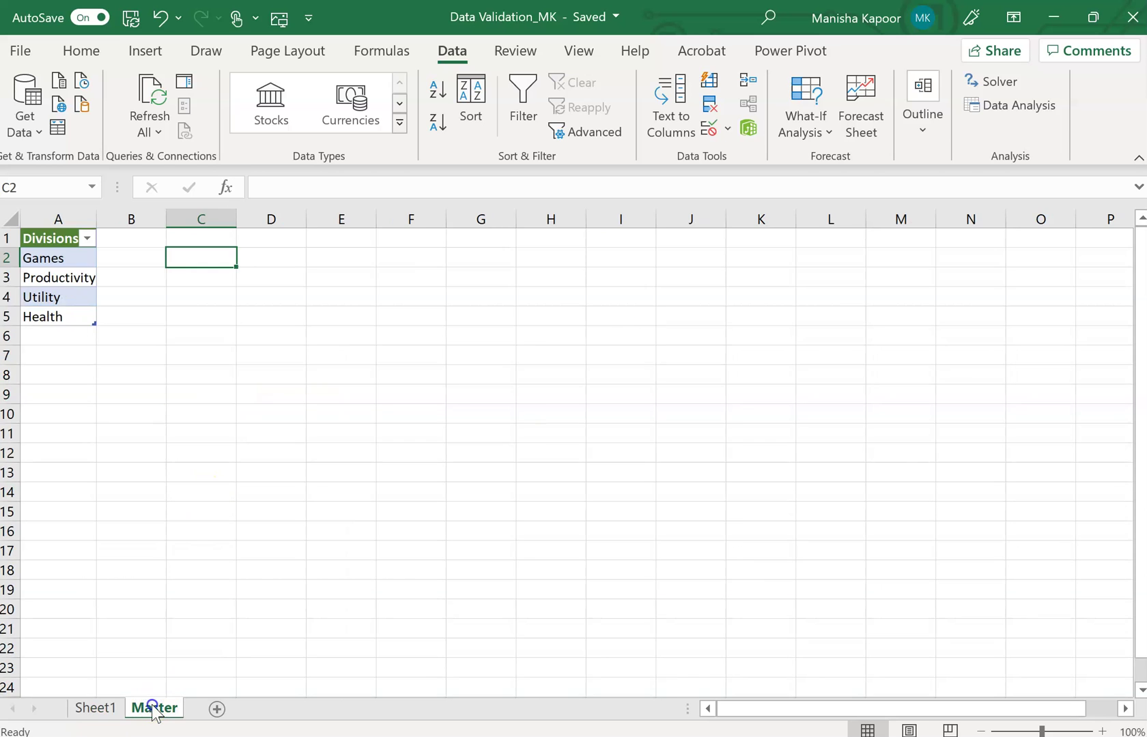
{"action": "left_click", "coordinate": [60, 335]}
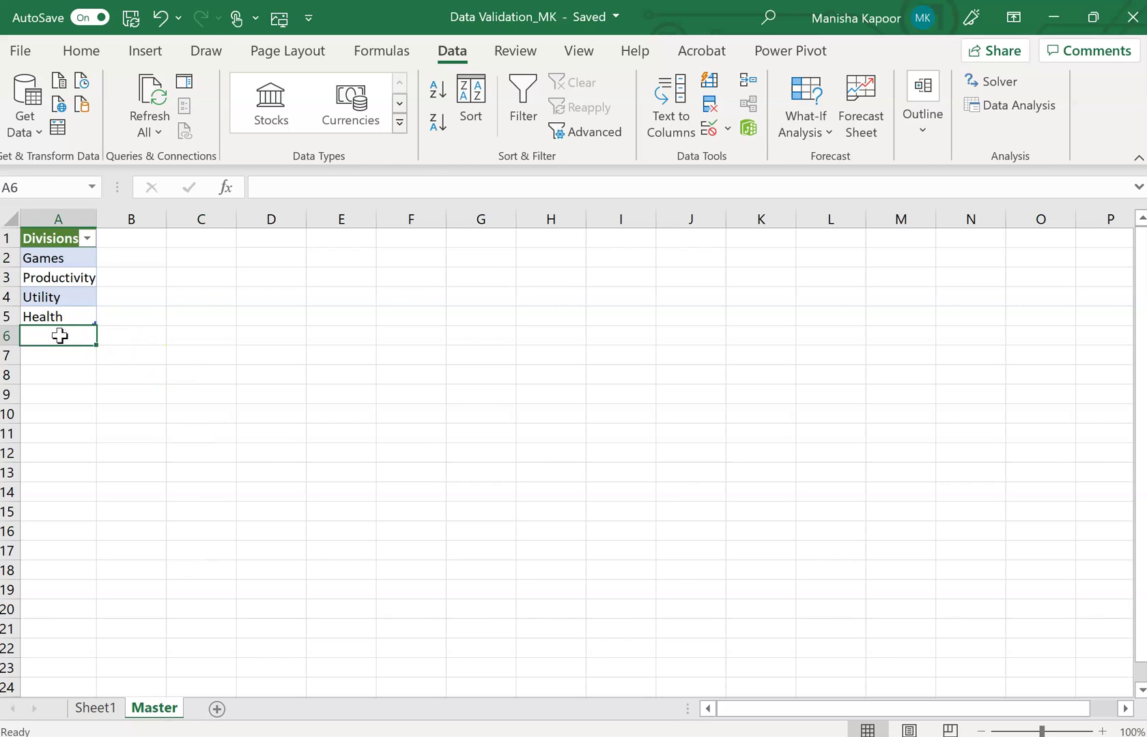
{"action": "type", "text": "new"}
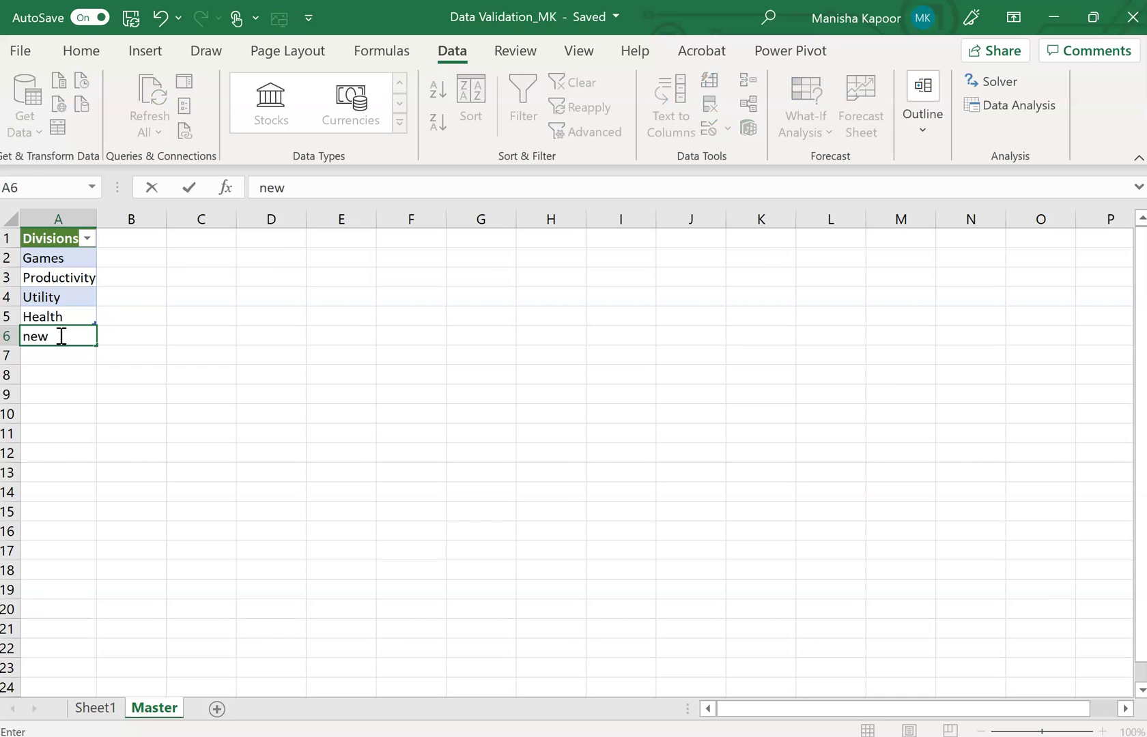
{"action": "key", "text": "Return"}
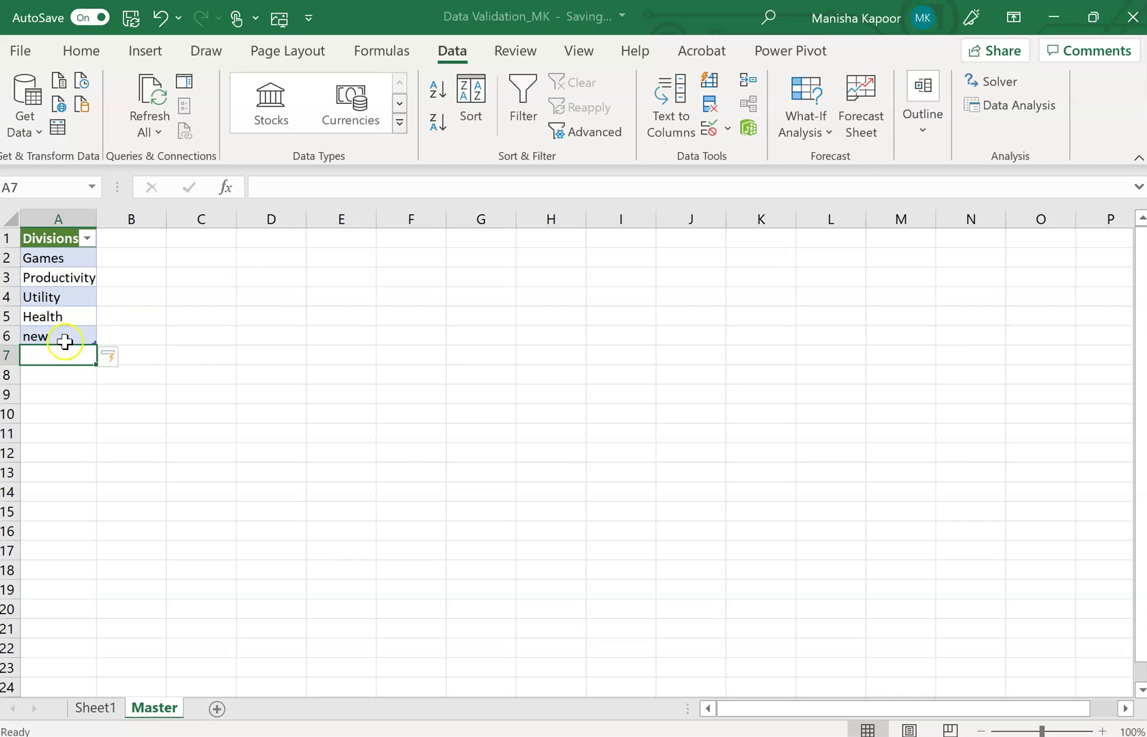
Check the entries offered by the Division dropdown in C5 on Sheet1
{"action": "left_click", "coordinate": [104, 708]}
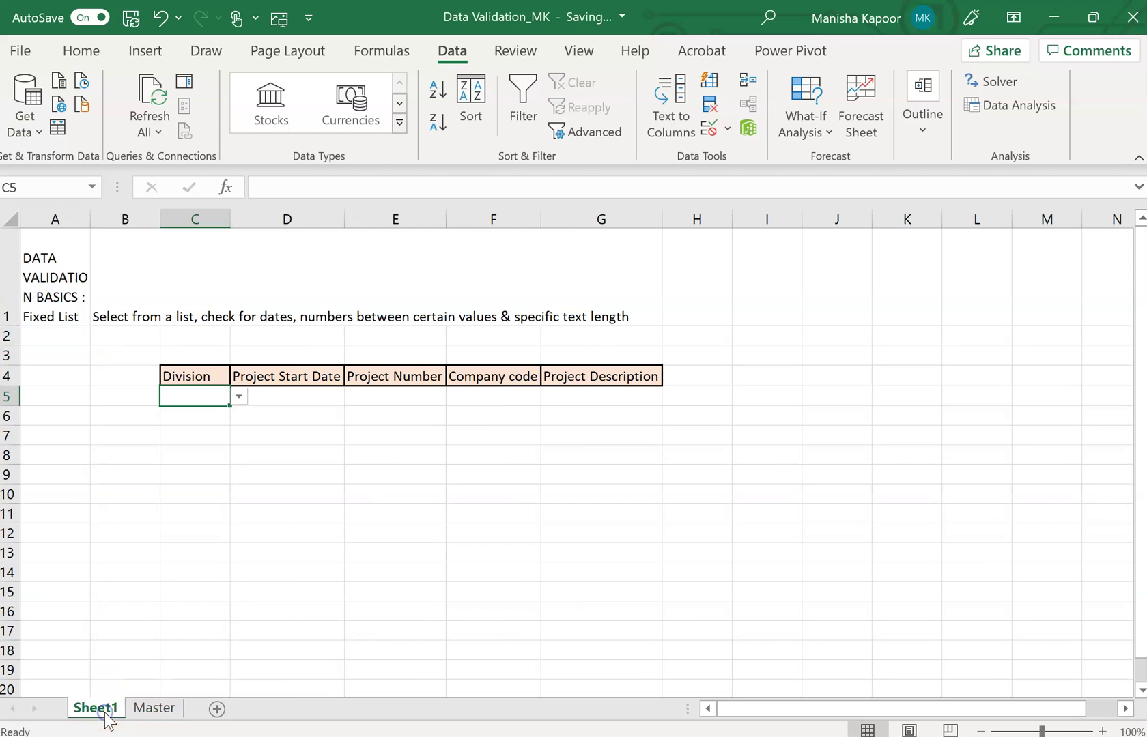
{"action": "left_click", "coordinate": [245, 397]}
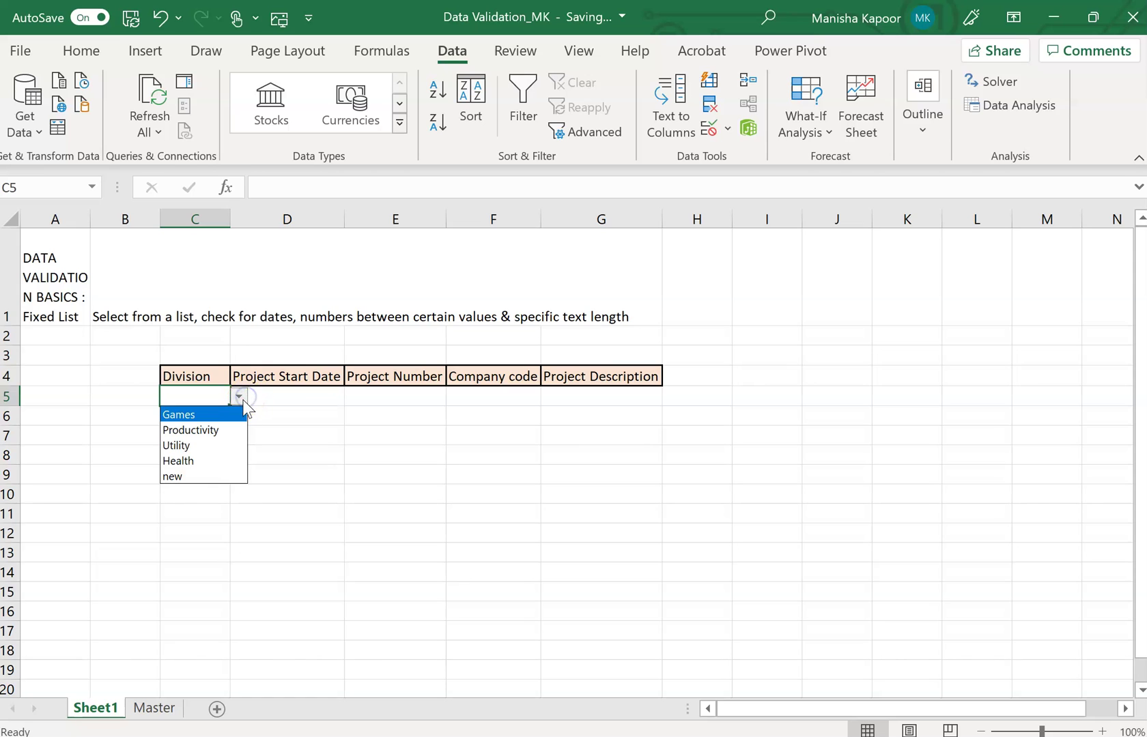
{"action": "left_click", "coordinate": [195, 567]}
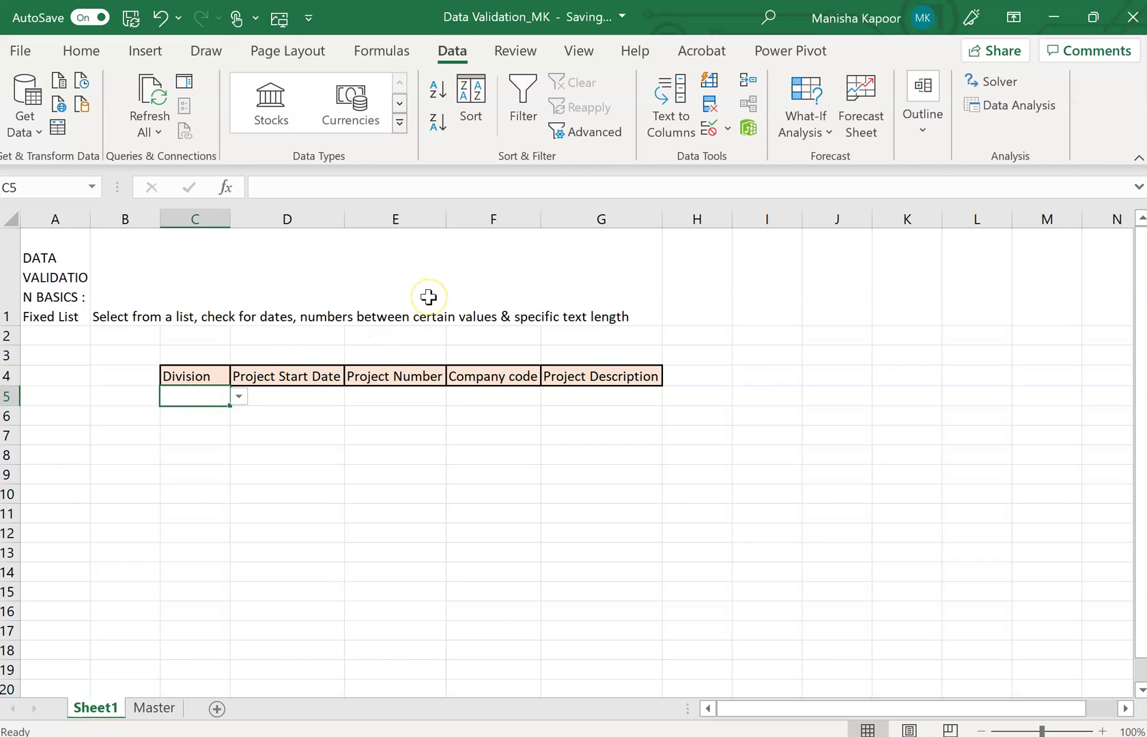
{"action": "left_click", "coordinate": [728, 130]}
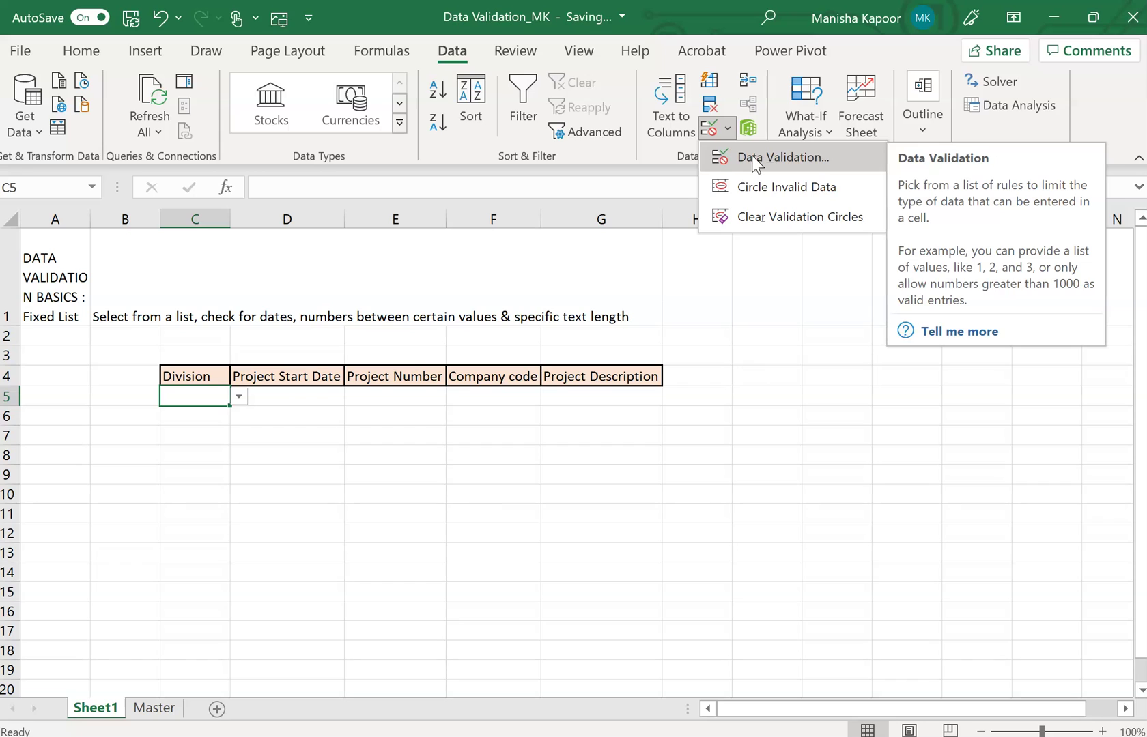
{"action": "left_click", "coordinate": [177, 471]}
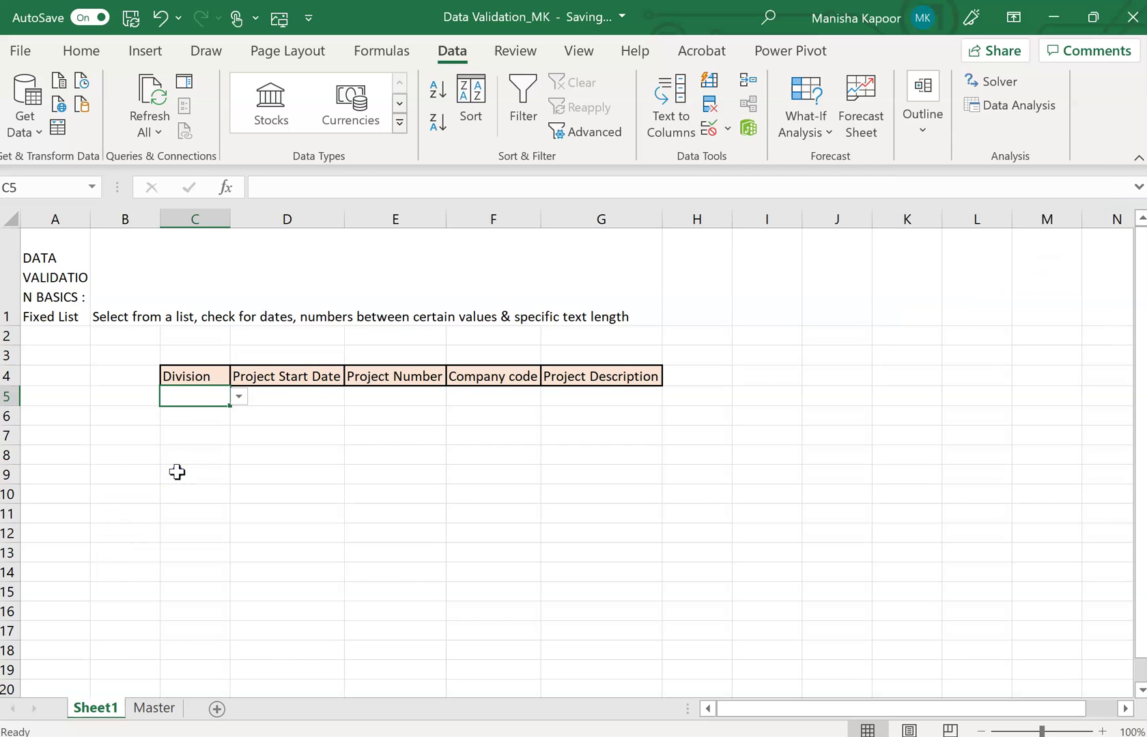
Try to enter the unlisted value "prd" in the Division cell C5 and dismiss the attempt
{"action": "double_click", "coordinate": [191, 396]}
{"action": "type", "text": "prd"}
{"action": "left_click", "coordinate": [191, 469]}
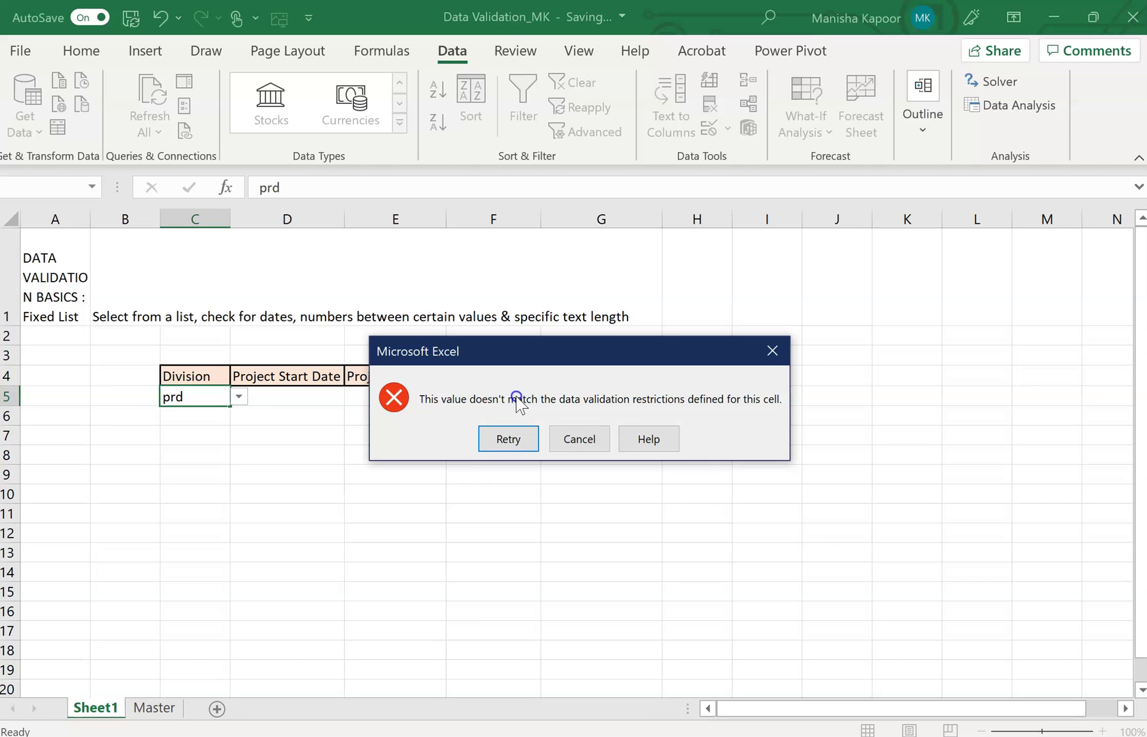
{"action": "left_click", "coordinate": [769, 356]}
{"action": "left_click", "coordinate": [420, 436]}
{"action": "left_click", "coordinate": [209, 397]}
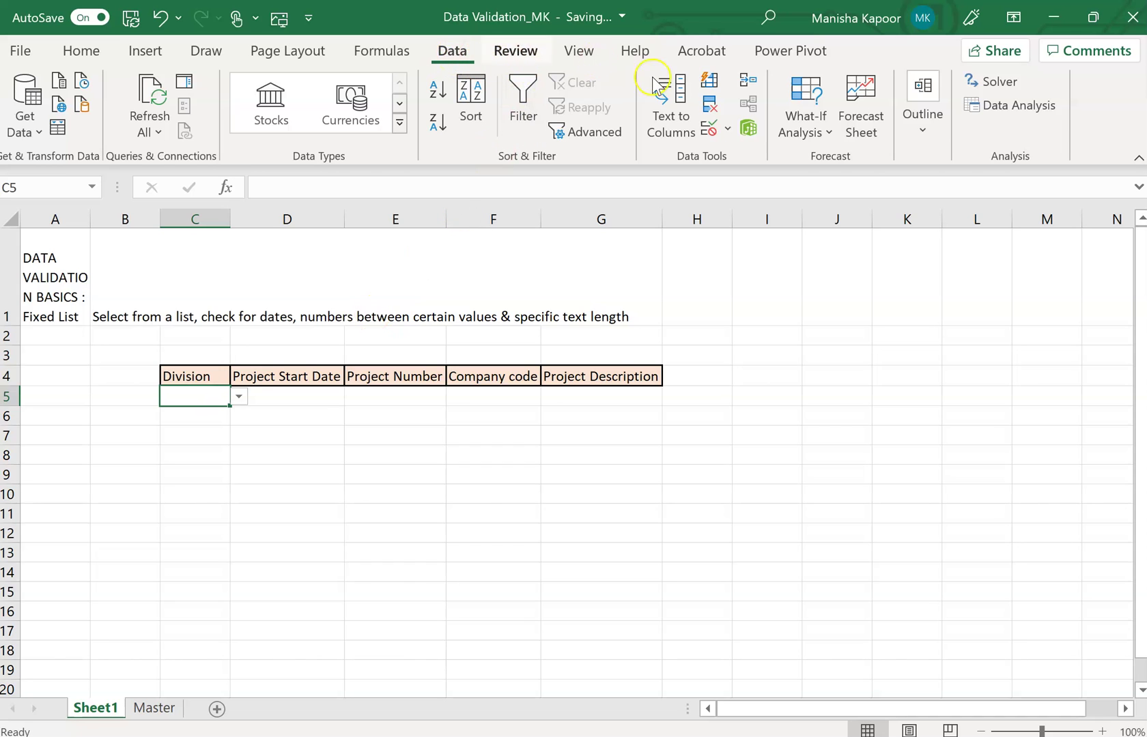
Give the data validation of C5 an input message titled "Sel Div" with the text "Select division from dropdown list"
{"action": "left_click", "coordinate": [727, 129]}
{"action": "left_click", "coordinate": [745, 158]}
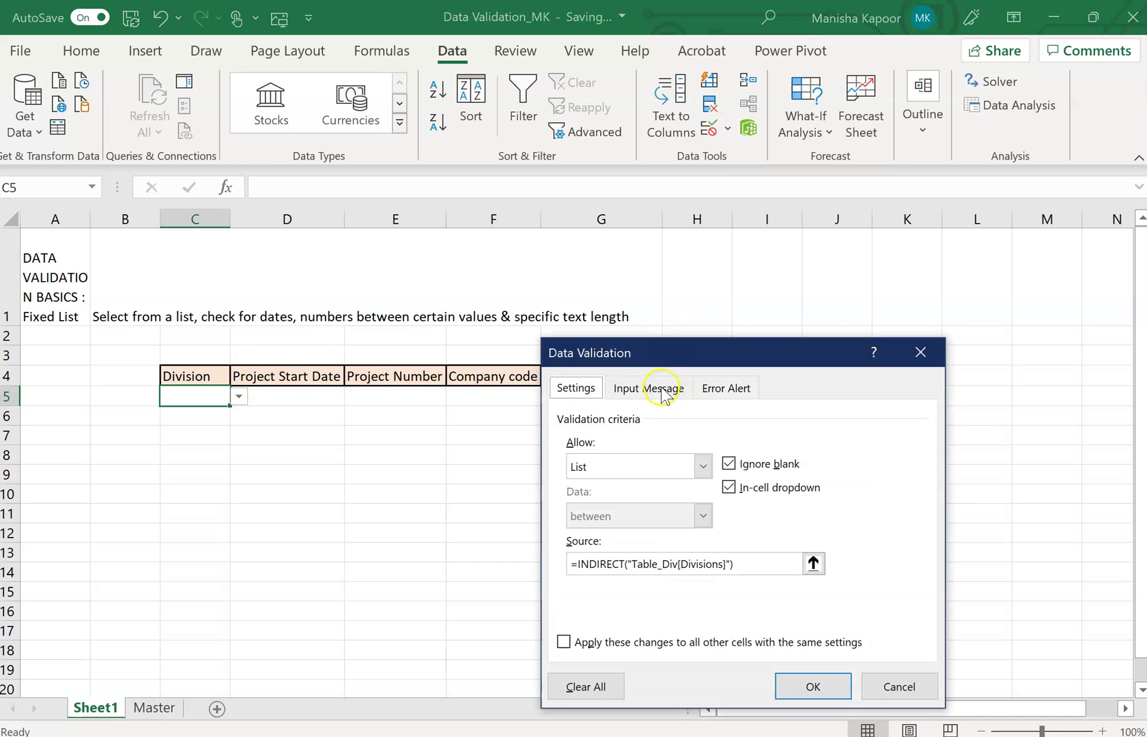
{"action": "left_click", "coordinate": [661, 394]}
{"action": "left_click", "coordinate": [604, 500]}
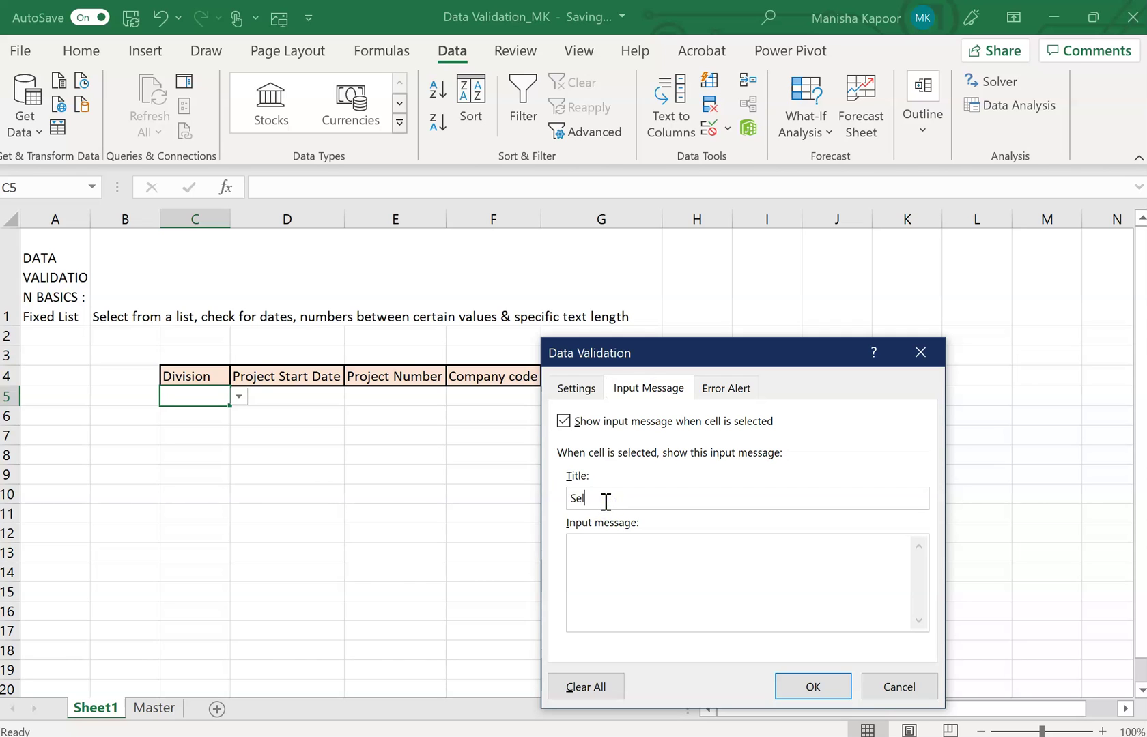
{"action": "left_click", "coordinate": [602, 543]}
{"action": "type", "text": "Select division from dropdown list"}
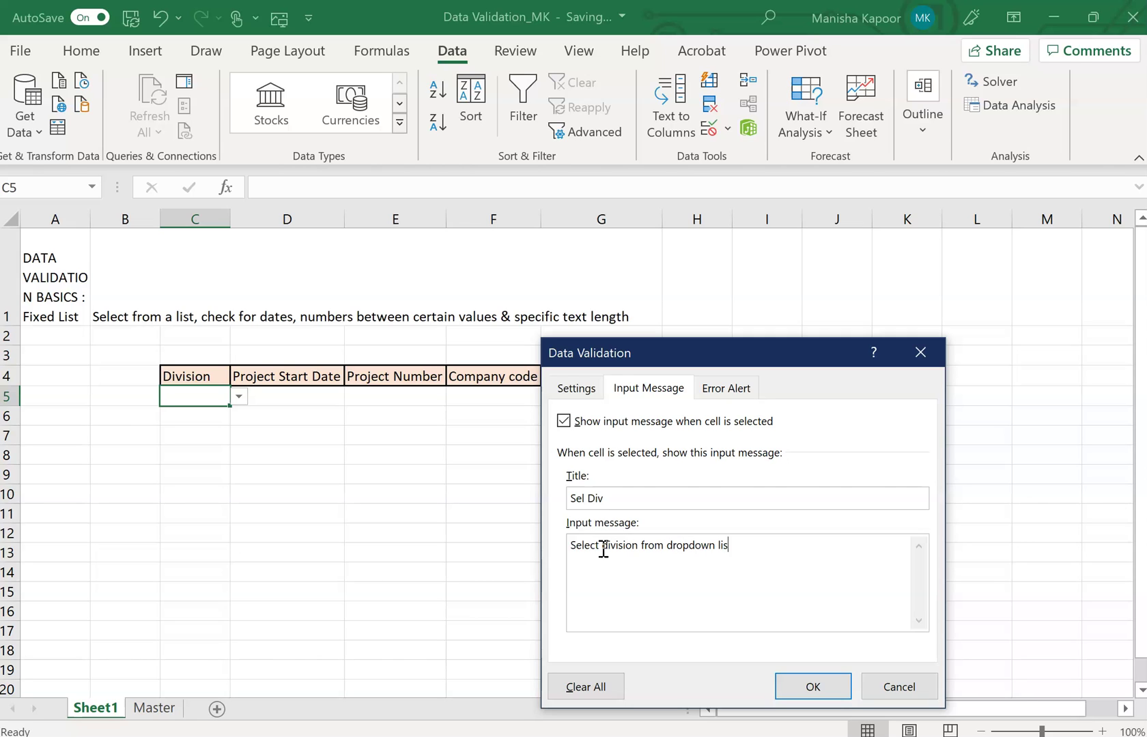
Set C5's error alert title to "Division" with the message "Division to be selected only from the drop down list" and apply the validation
{"action": "left_click", "coordinate": [734, 389]}
{"action": "left_click", "coordinate": [769, 502]}
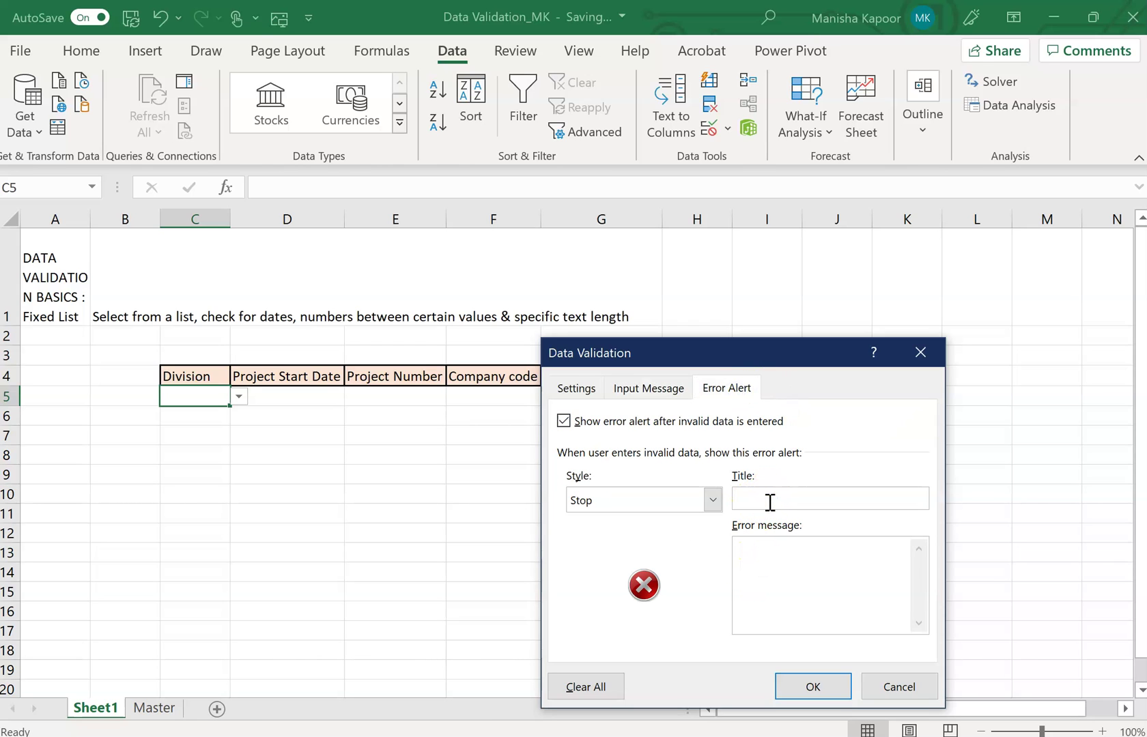
{"action": "type", "text": "Division to be selected only fro"}
{"action": "left_click_drag", "start_coordinate": [885, 502], "coordinate": [777, 496]}
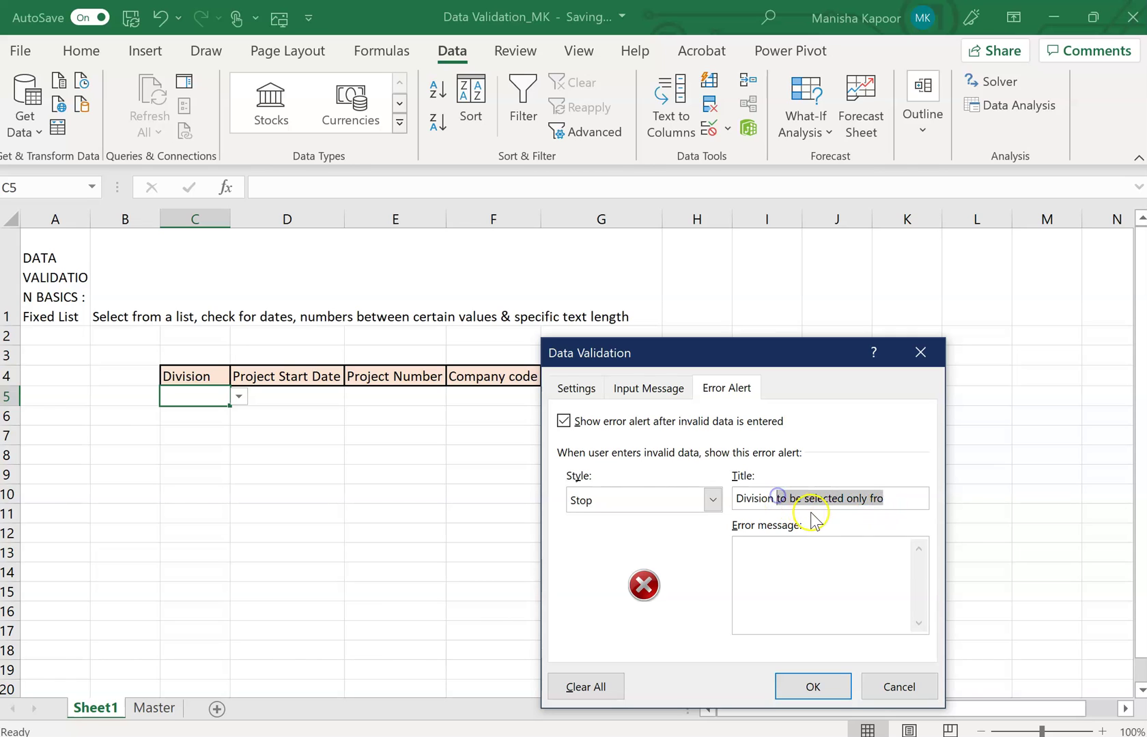
{"action": "key", "text": "BackSpace"}
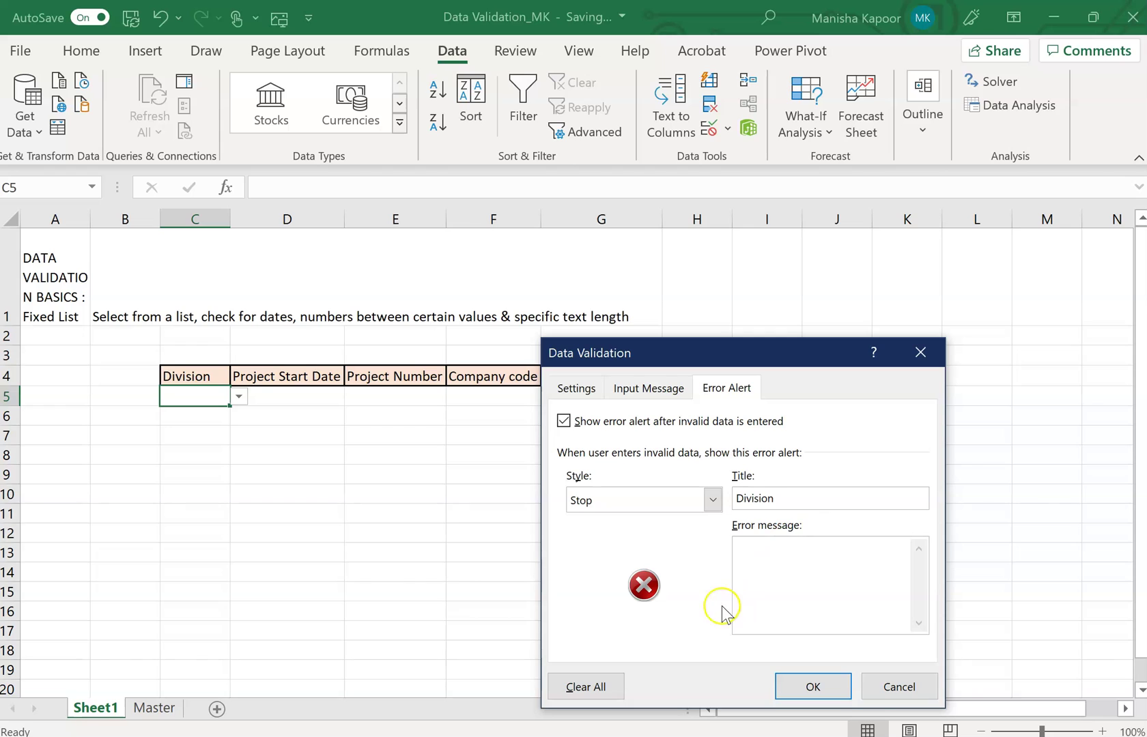
{"action": "left_click", "coordinate": [743, 556]}
{"action": "type", "text": "To be selected only fro"}
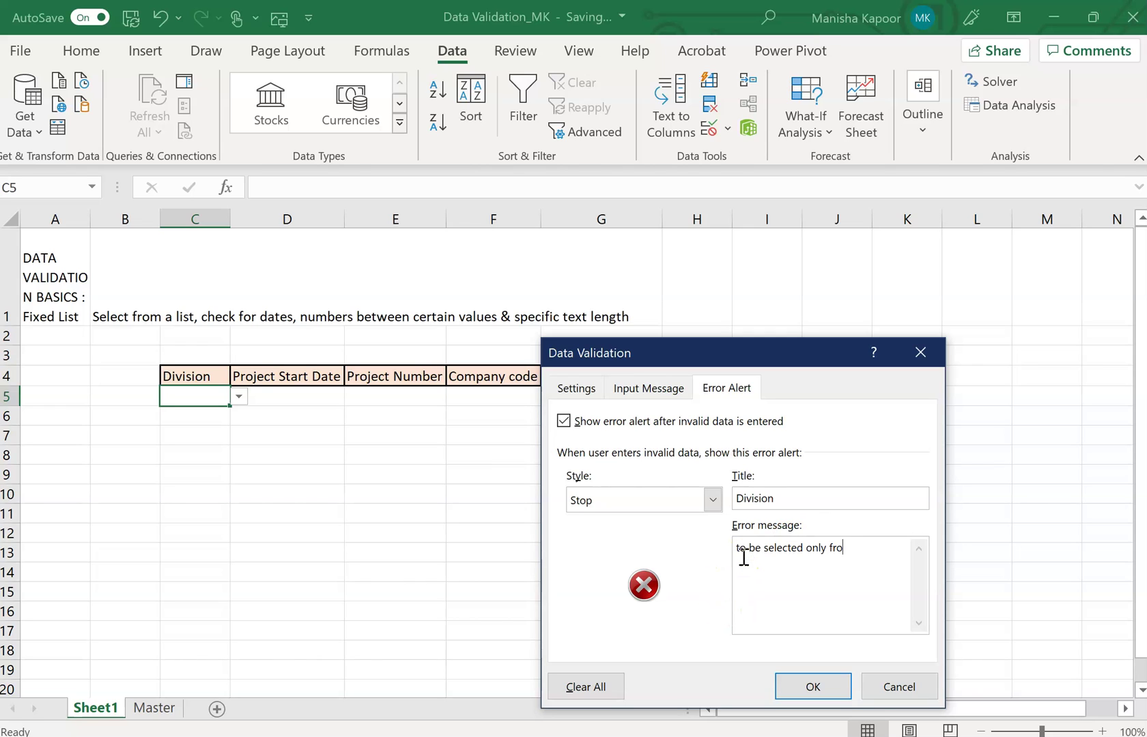
{"action": "left_click", "coordinate": [738, 552]}
{"action": "type", "text": "Division"}
{"action": "left_click", "coordinate": [893, 553]}
{"action": "type", "text": "m the drop down list"}
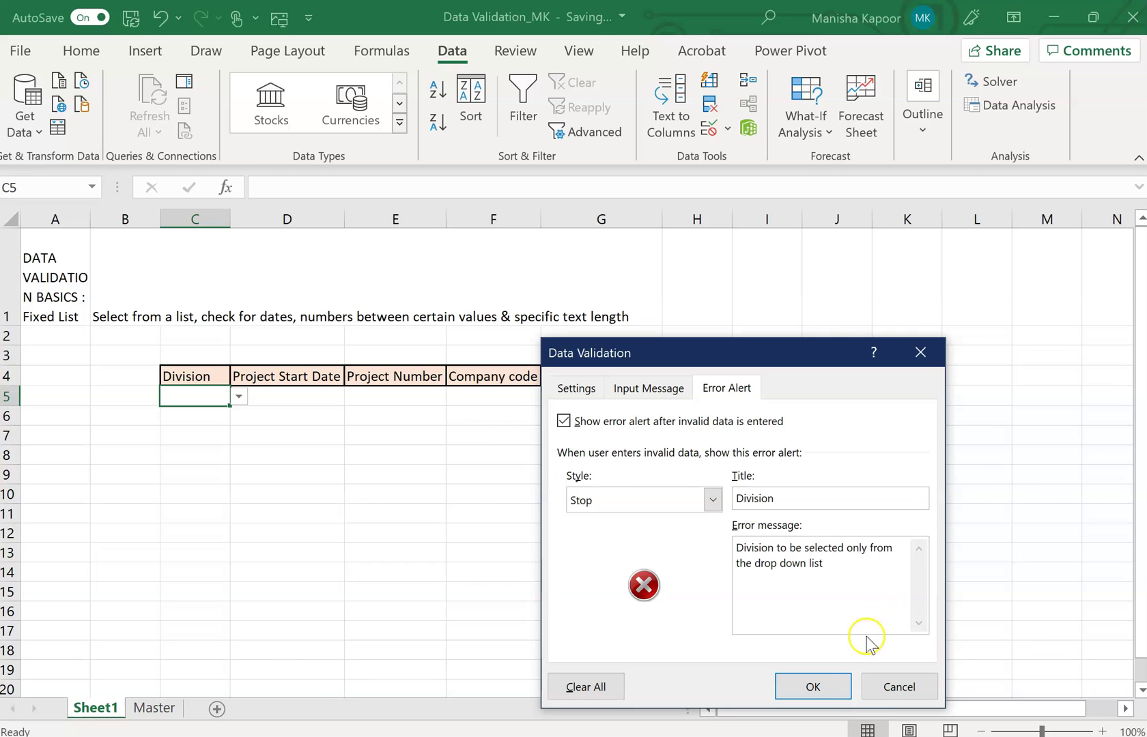
{"action": "left_click", "coordinate": [827, 686]}
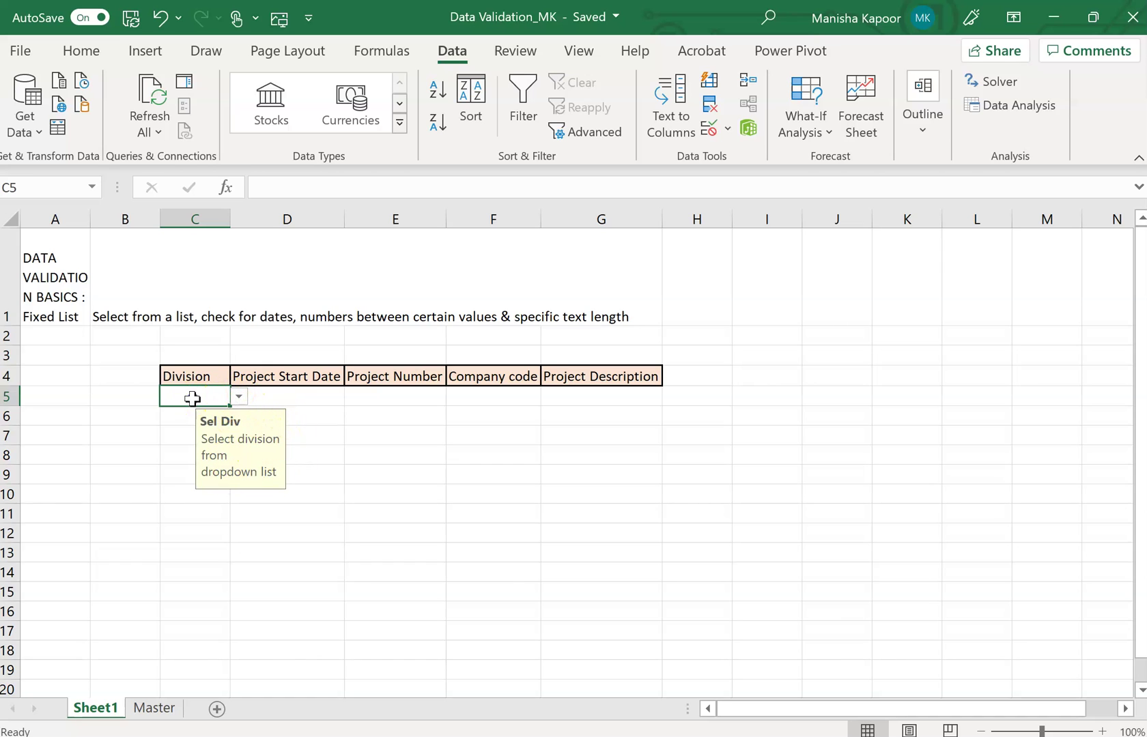
Try to enter the unlisted value "prdu" in C5 to test the custom error alert
{"action": "type", "text": "prd"}
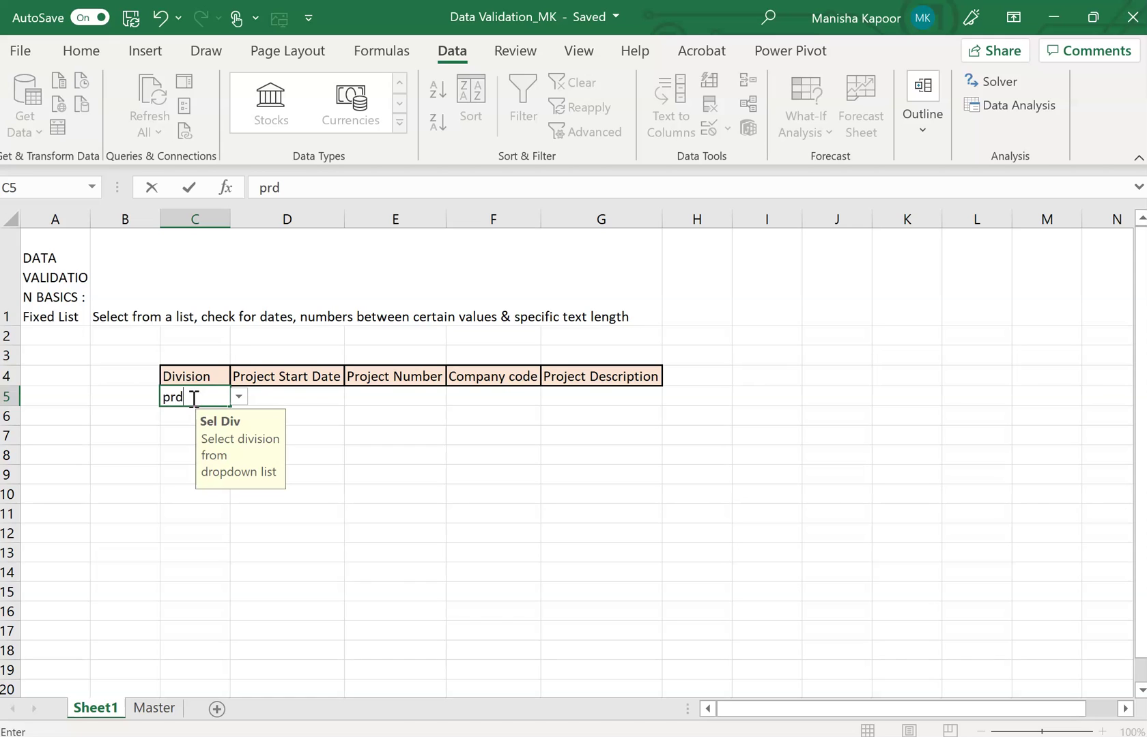
{"action": "type", "text": "u"}
{"action": "key", "text": "Return"}
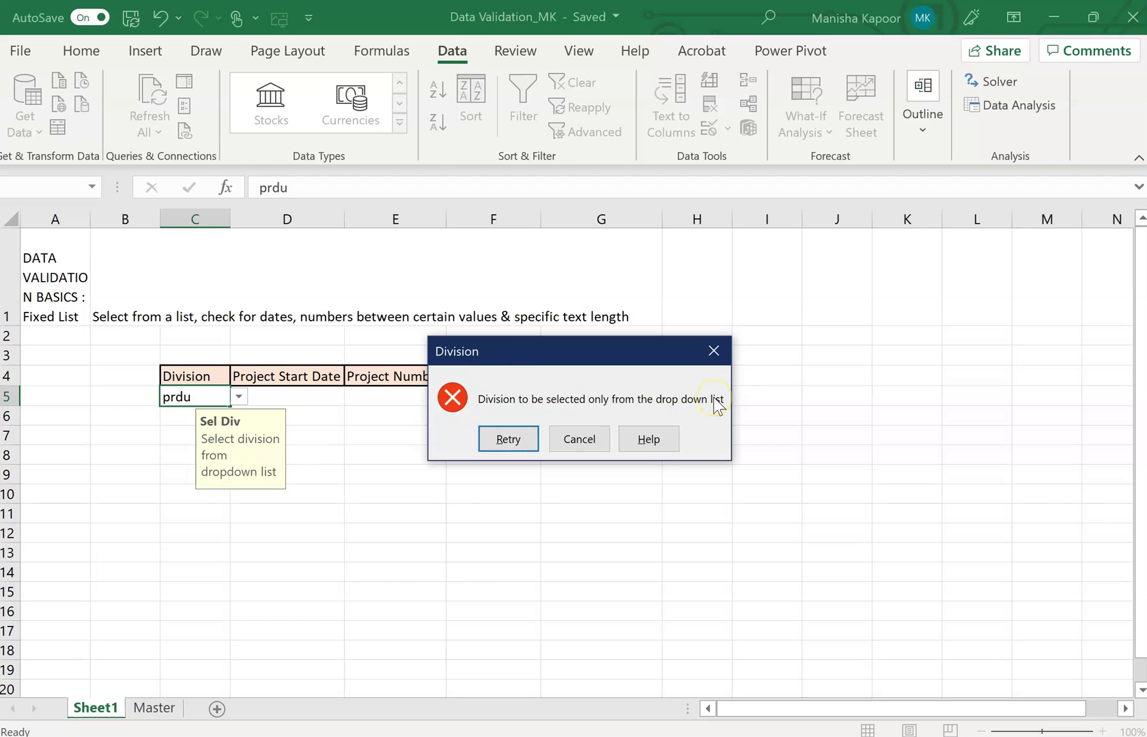
Dismiss the rejected Division entry and set the data validation of the Project Start Date cell D5 to allow dates
{"action": "left_click", "coordinate": [712, 353]}
{"action": "left_click", "coordinate": [318, 395]}
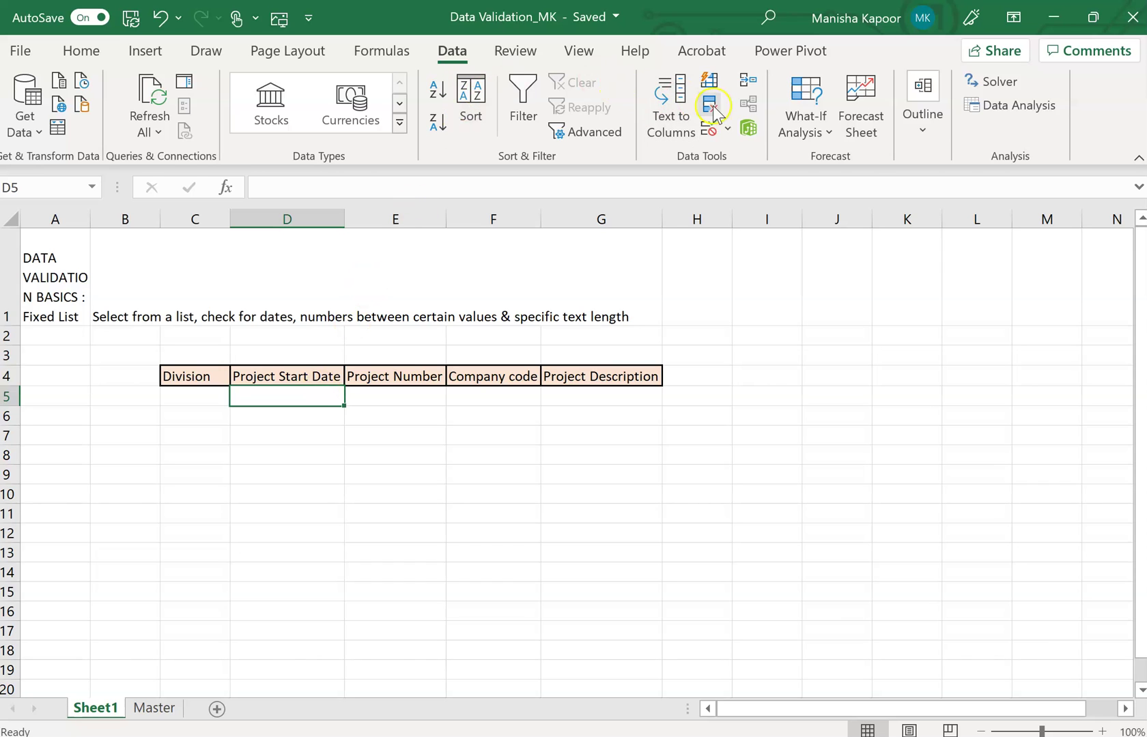
{"action": "left_click", "coordinate": [731, 131]}
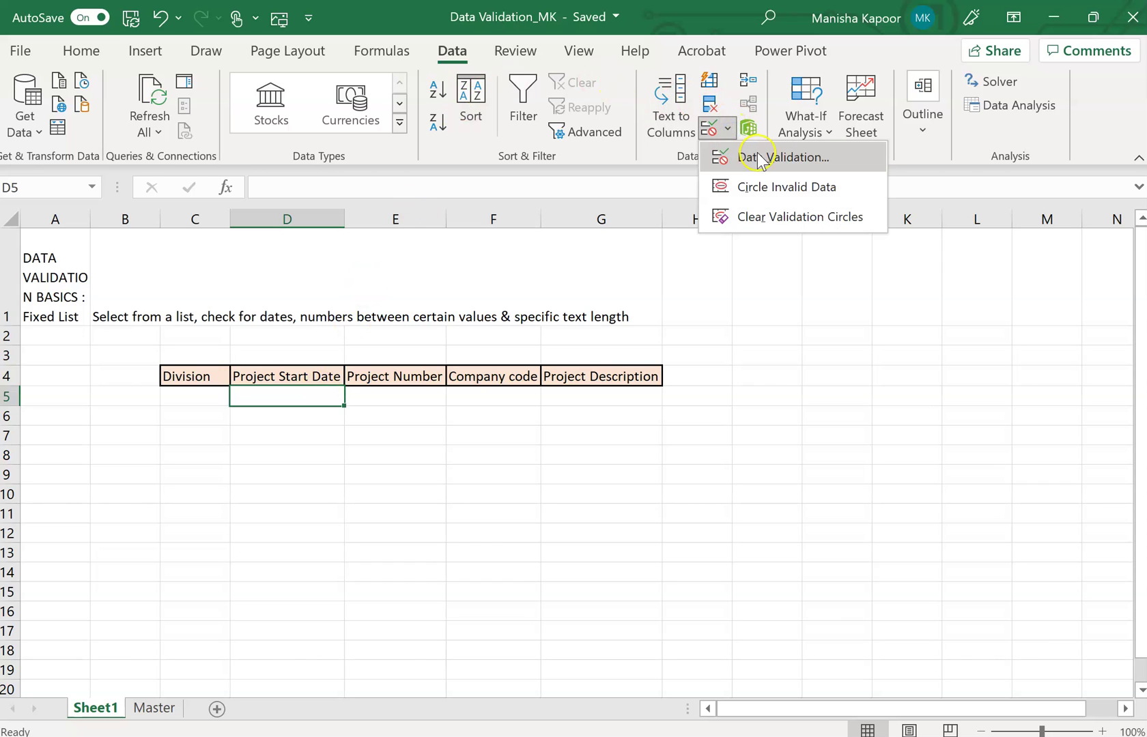
{"action": "left_click", "coordinate": [756, 155]}
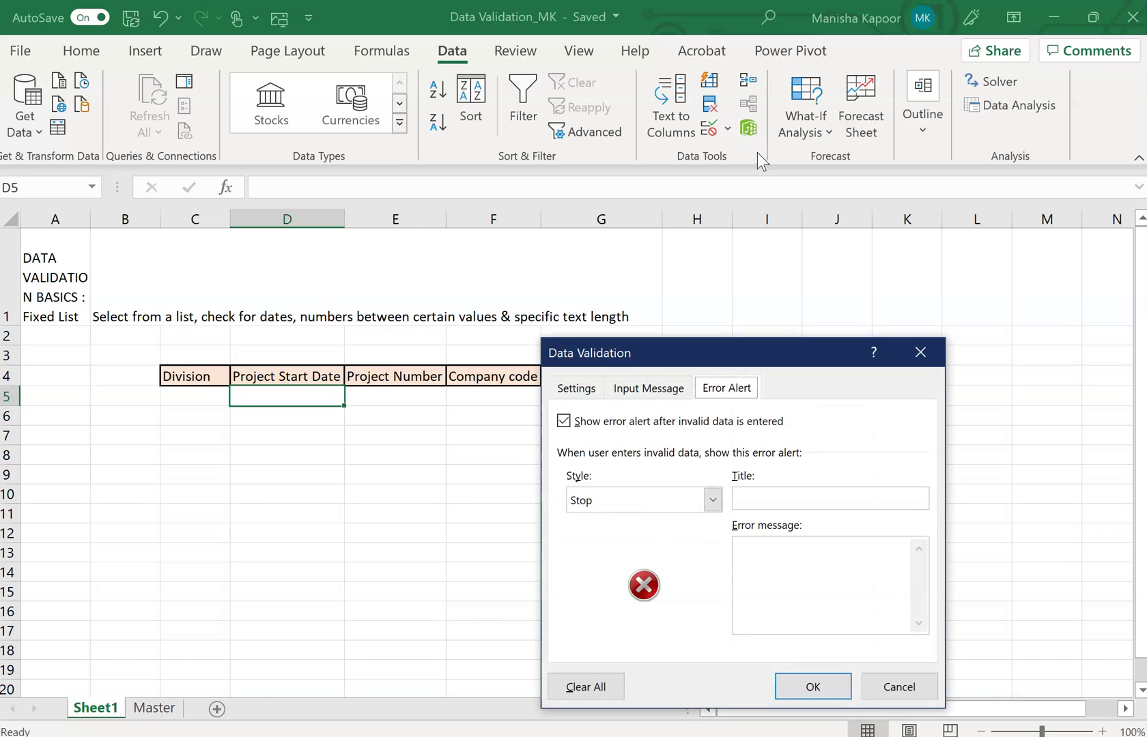
{"action": "left_click", "coordinate": [578, 387]}
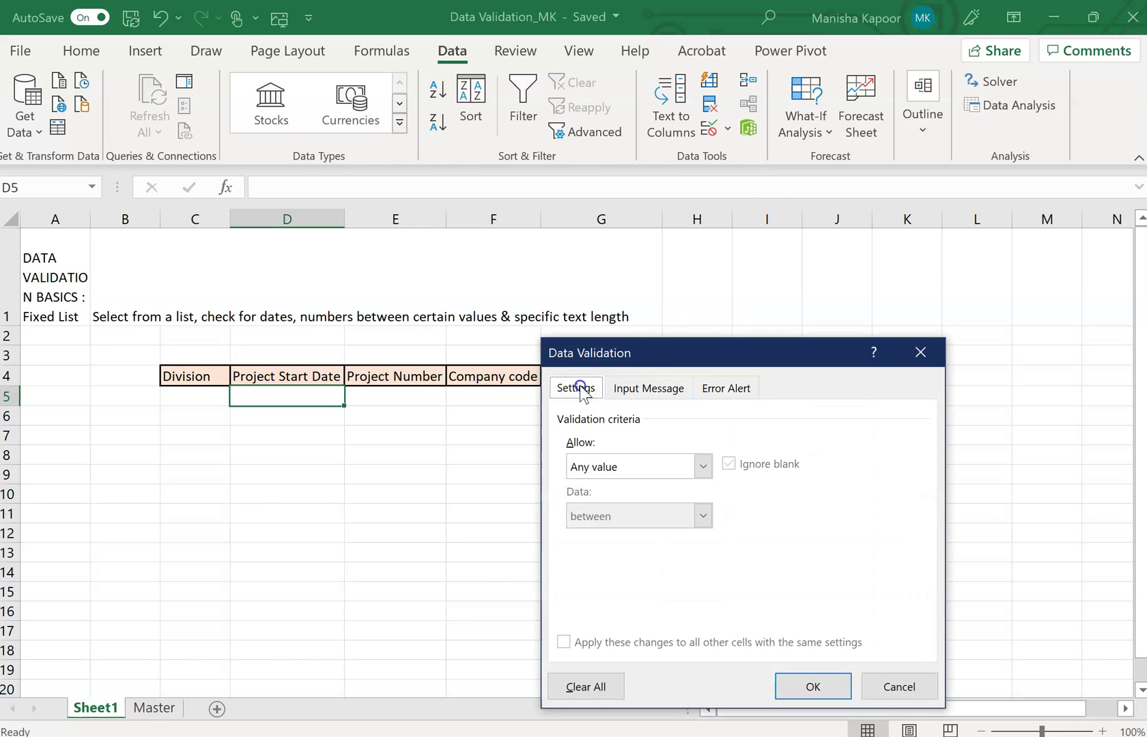
{"action": "left_click", "coordinate": [702, 468]}
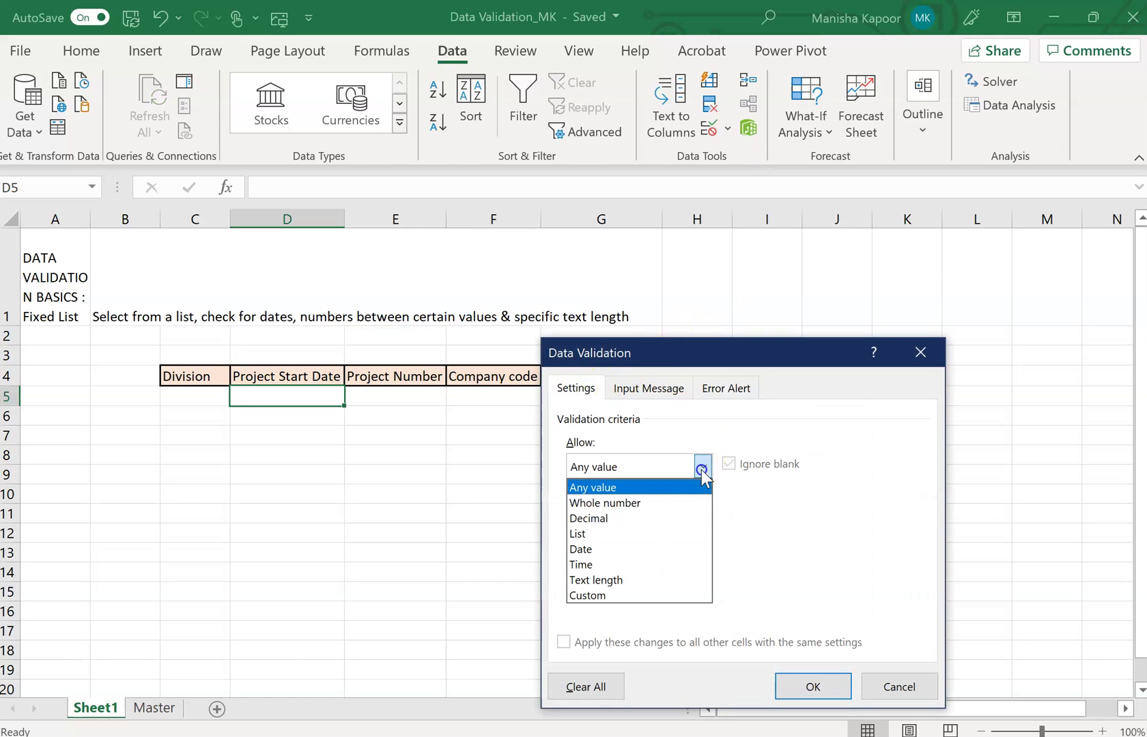
{"action": "left_click", "coordinate": [672, 550]}
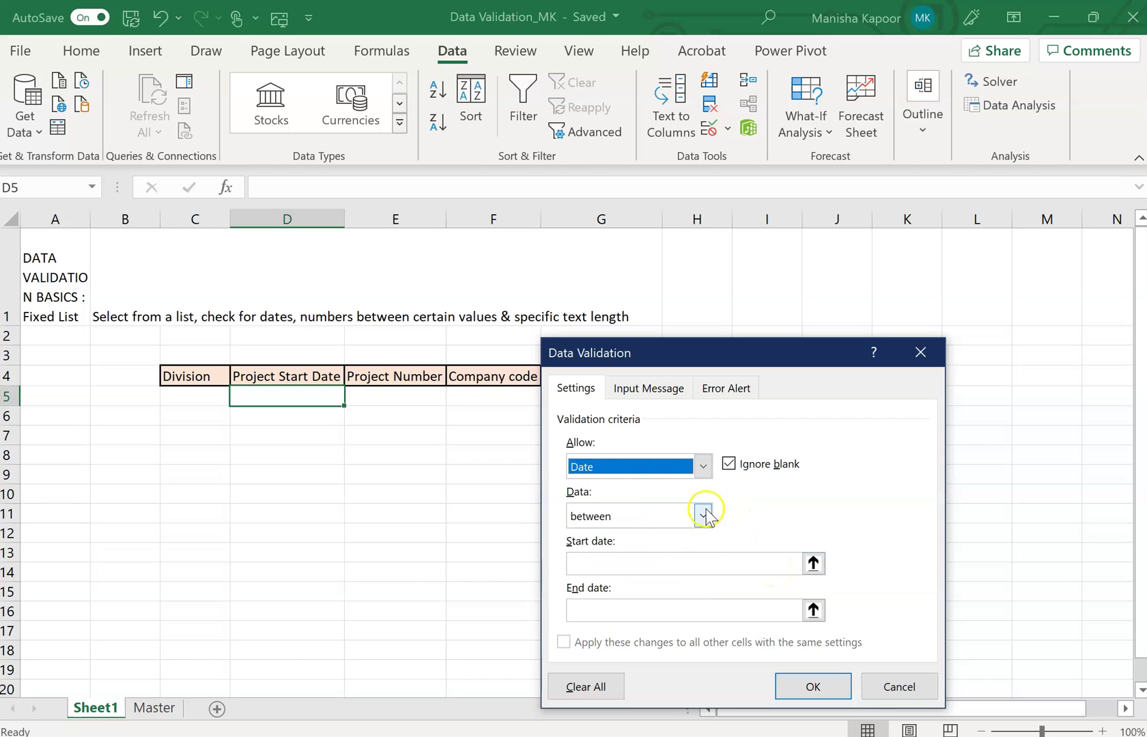
Set D5's date condition to greater than and try to apply it with today() as the start date
{"action": "left_click", "coordinate": [706, 518]}
{"action": "left_click", "coordinate": [666, 553]}
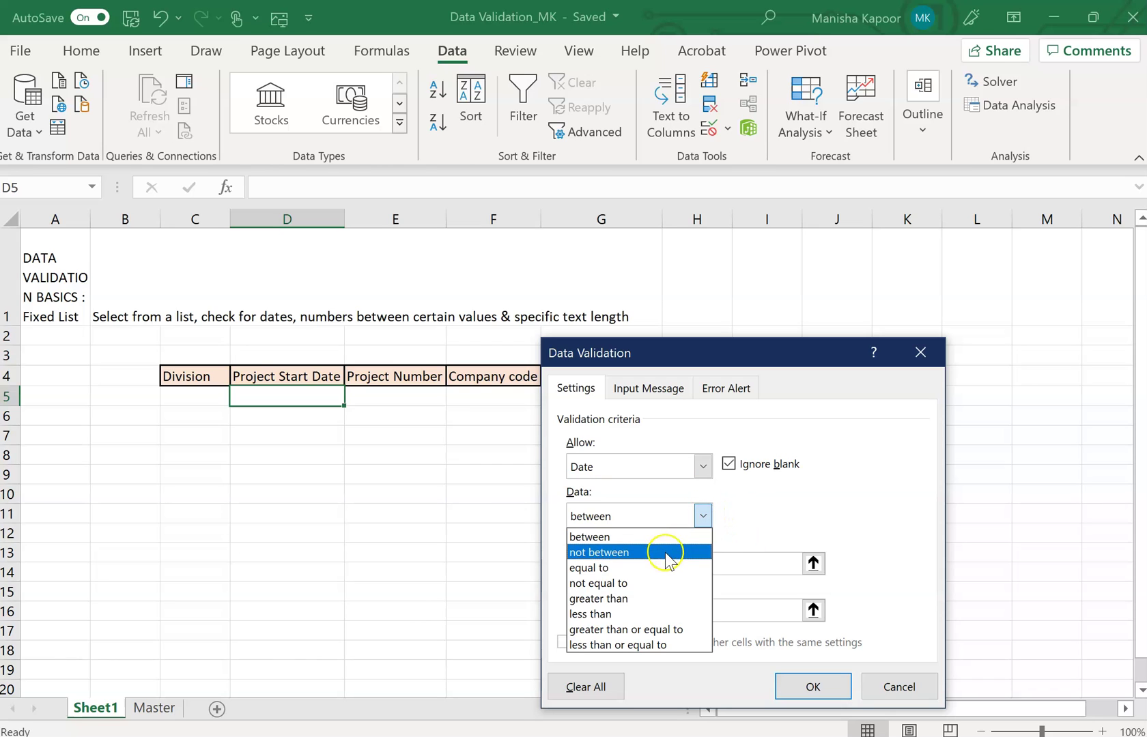
{"action": "left_click", "coordinate": [665, 567]}
{"action": "left_click", "coordinate": [646, 565]}
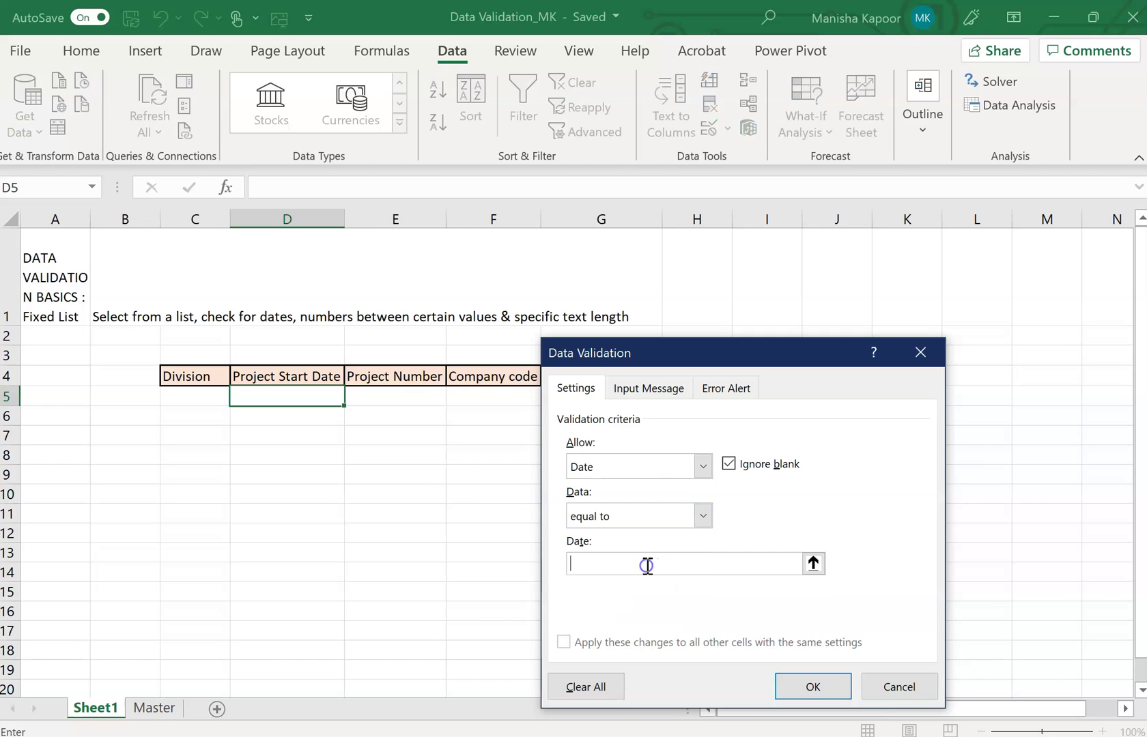
{"action": "left_click", "coordinate": [701, 517]}
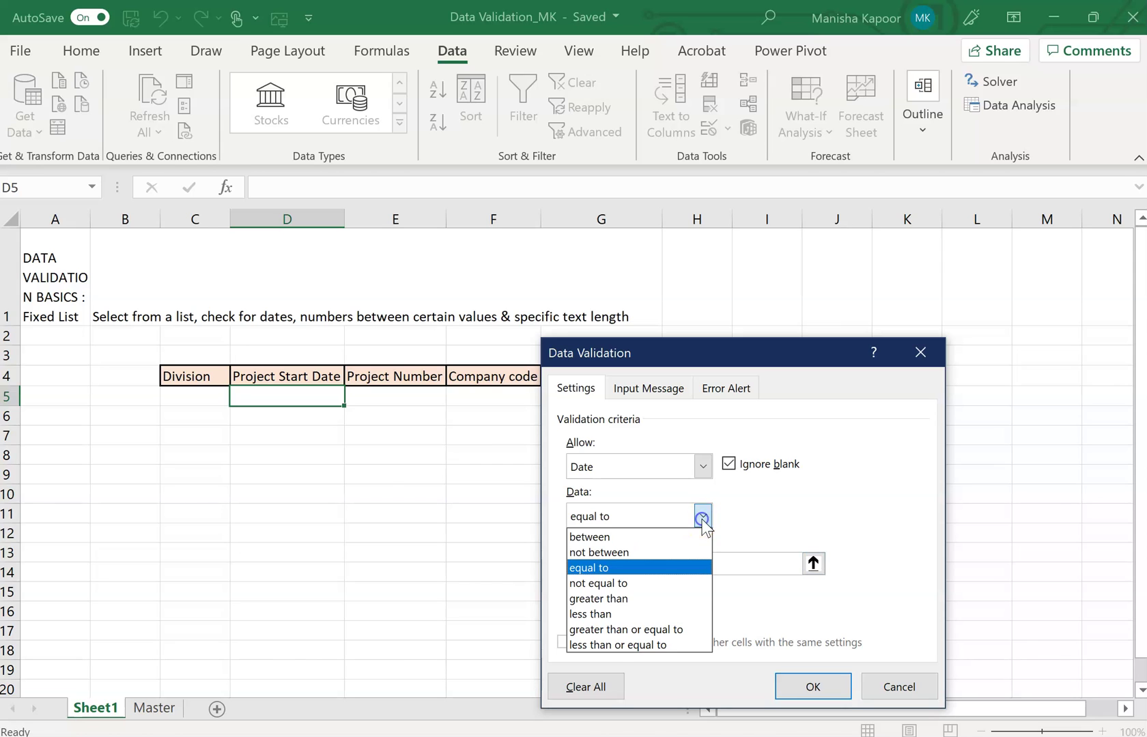
{"action": "left_click", "coordinate": [661, 598]}
{"action": "left_click", "coordinate": [634, 561]}
{"action": "type", "text": "today("}
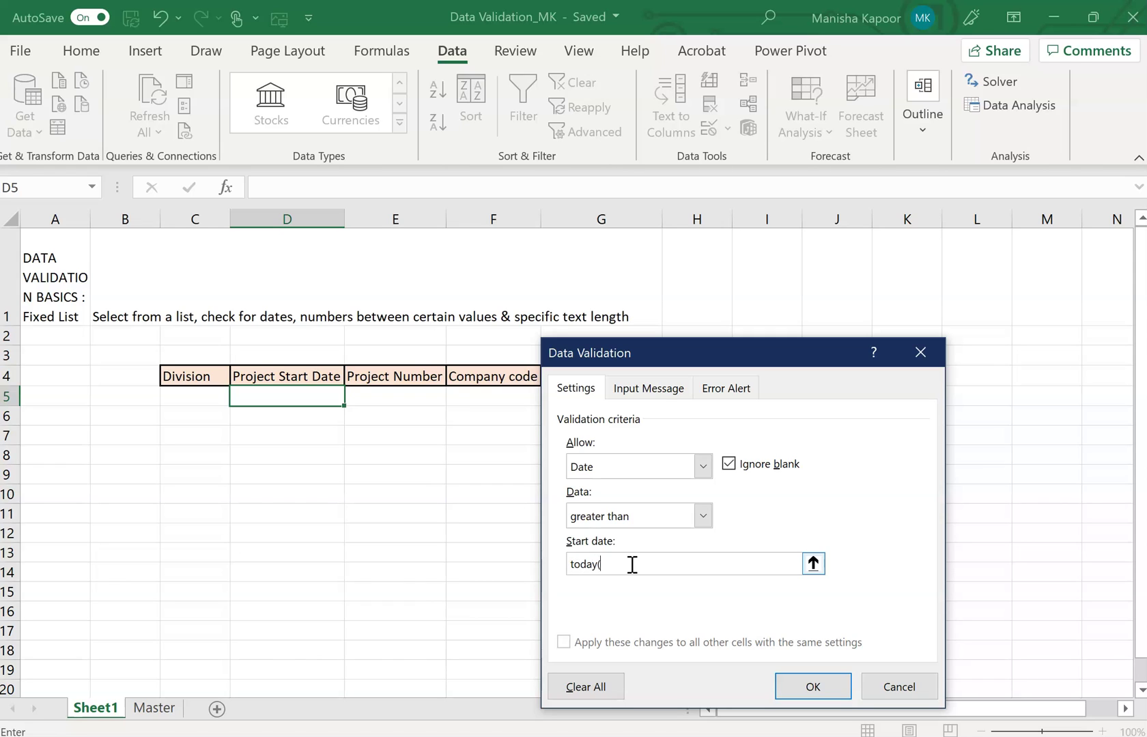
{"action": "left_click", "coordinate": [603, 566]}
{"action": "left_click", "coordinate": [803, 687]}
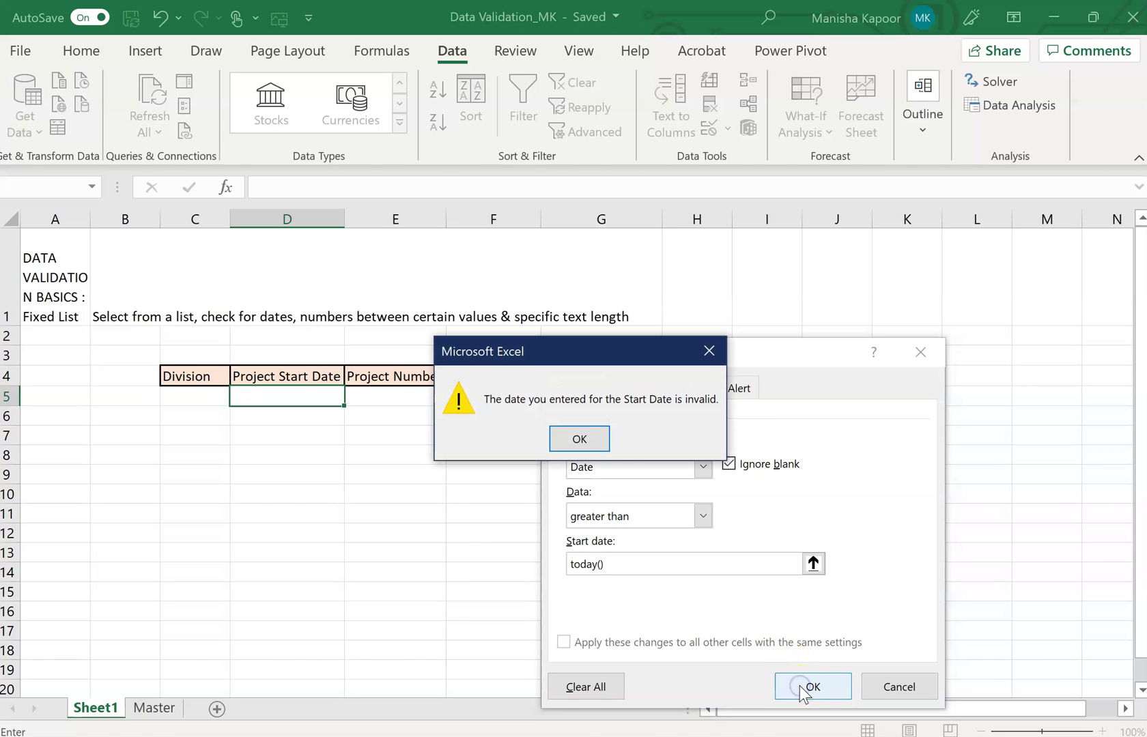
{"action": "left_click", "coordinate": [587, 442]}
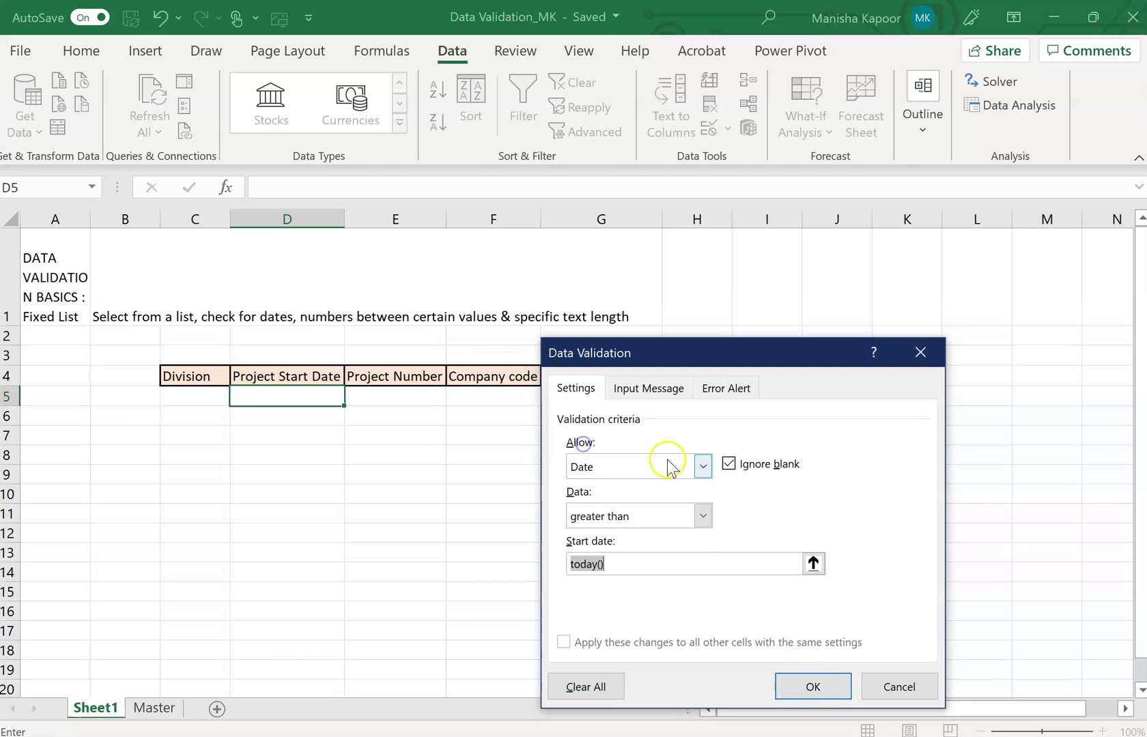
Correct the start date criterion of D5 to =TODAY() and apply the validation
{"action": "left_click", "coordinate": [597, 564]}
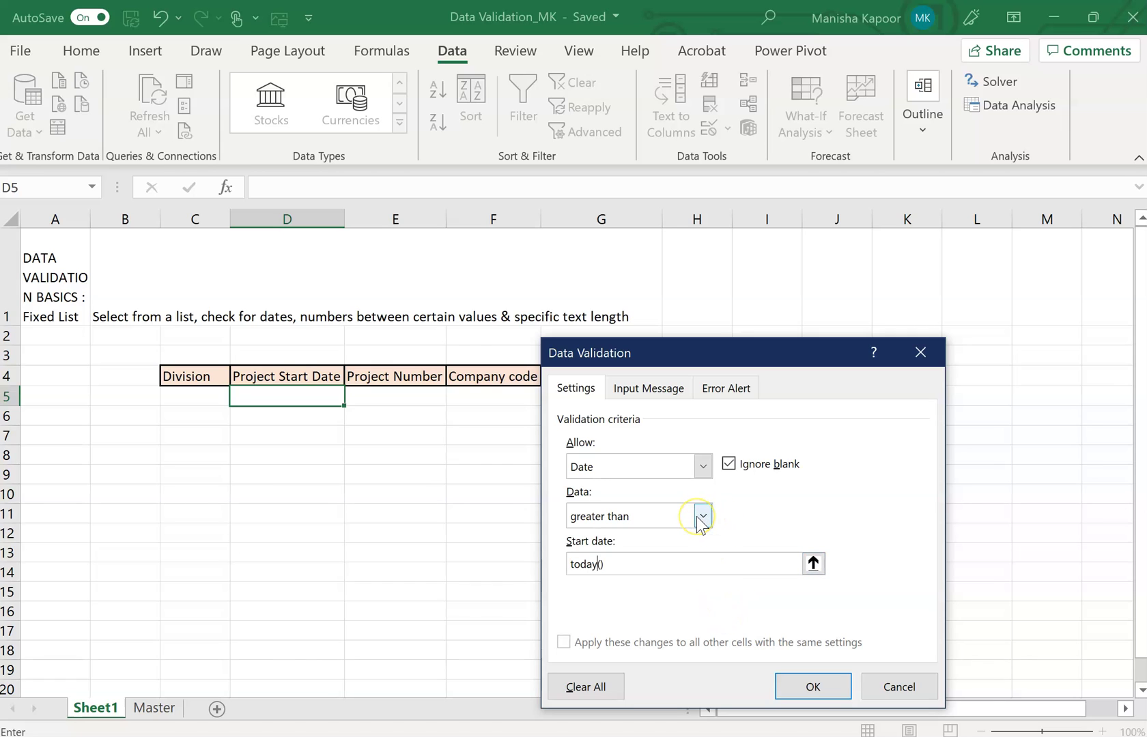
{"action": "left_click", "coordinate": [800, 688]}
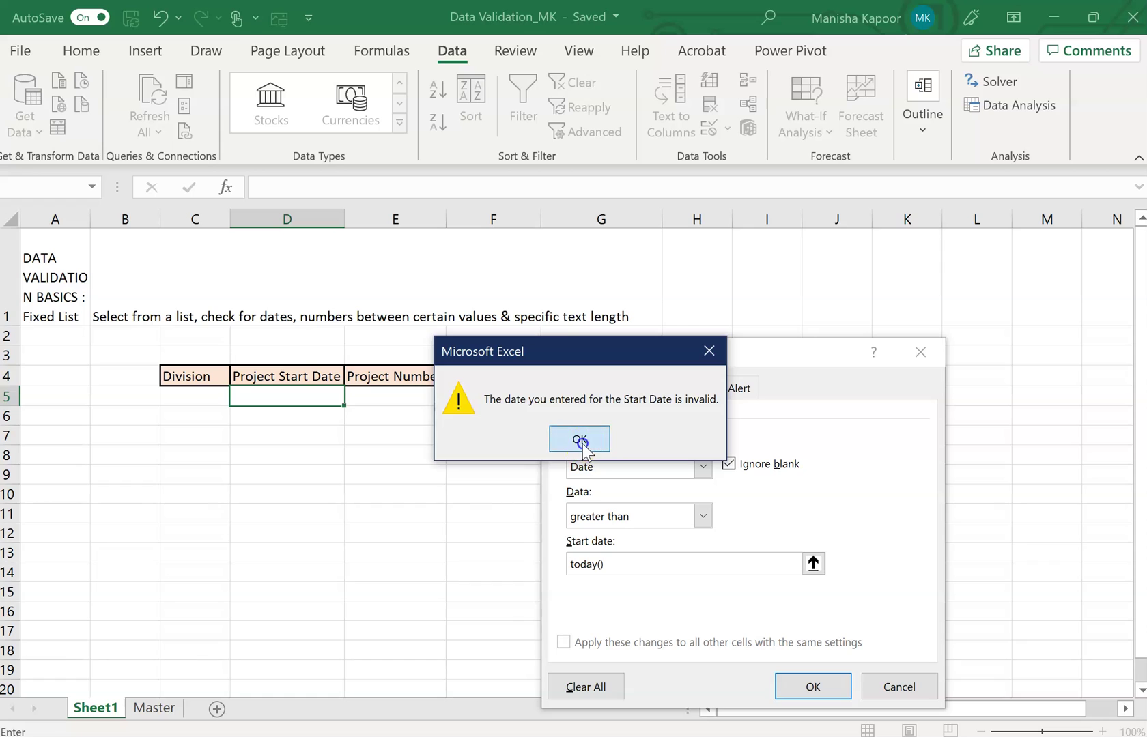
{"action": "left_click", "coordinate": [580, 440]}
{"action": "key", "text": "Escape"}
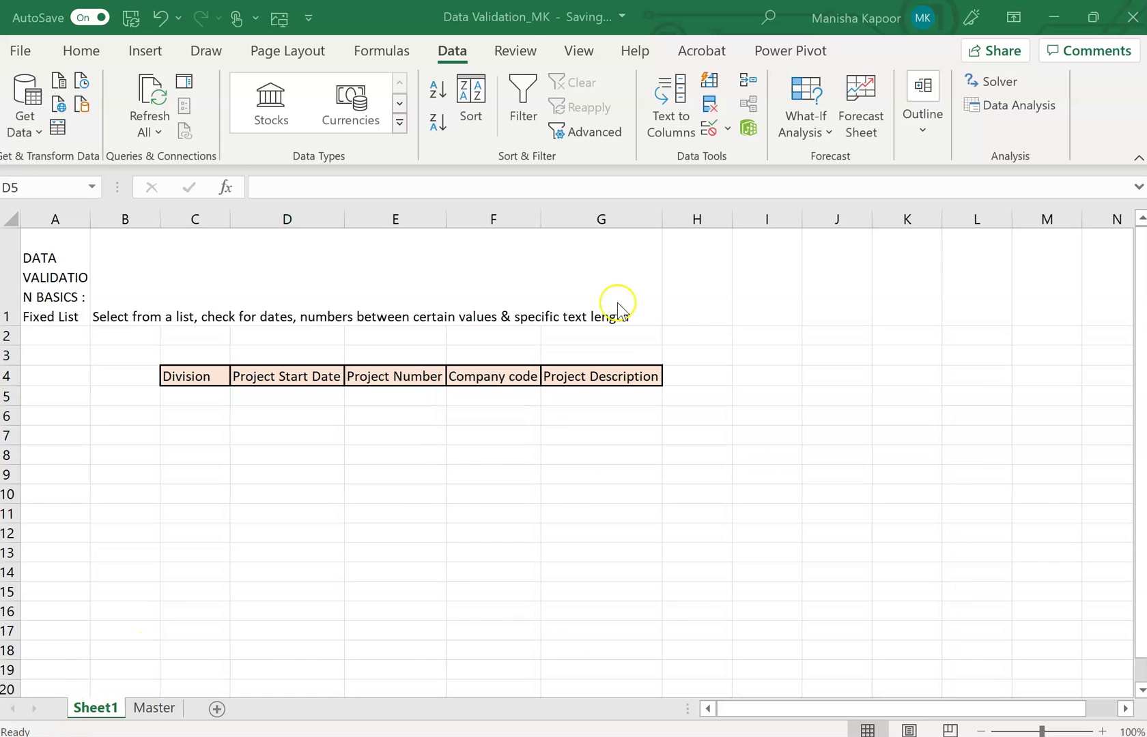
Reopen D5's data validation to review its date condition and start date formula, and close it
{"action": "left_click", "coordinate": [729, 130]}
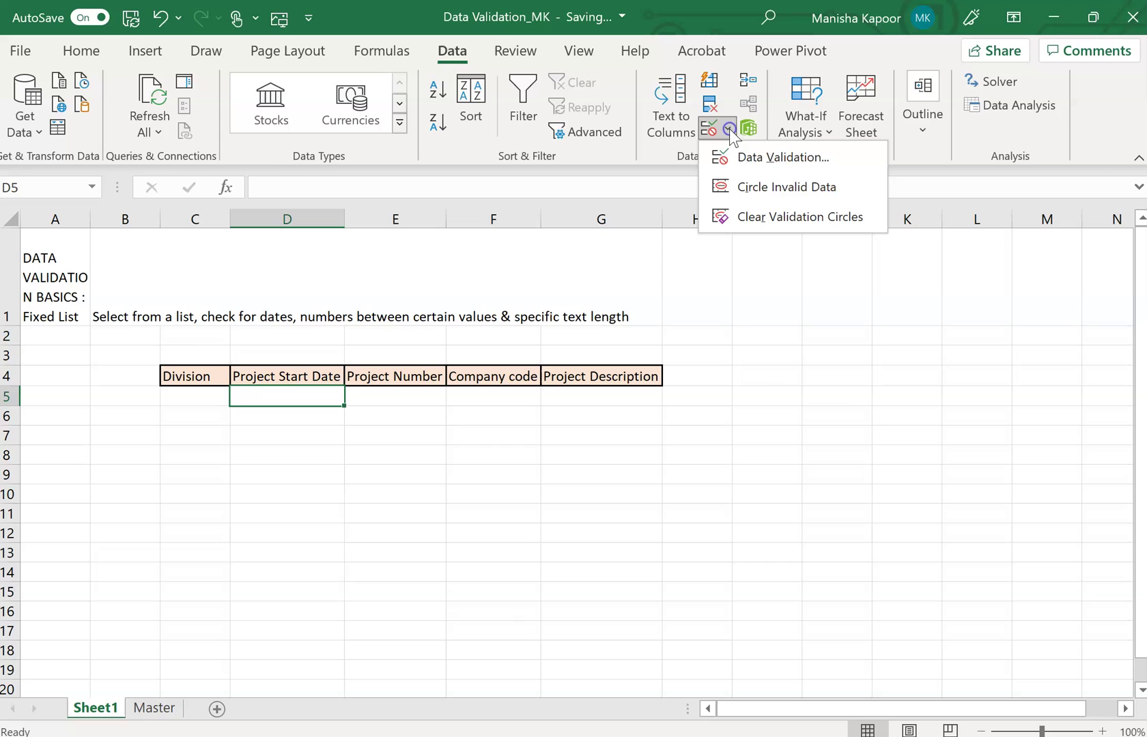
{"action": "left_click", "coordinate": [759, 158]}
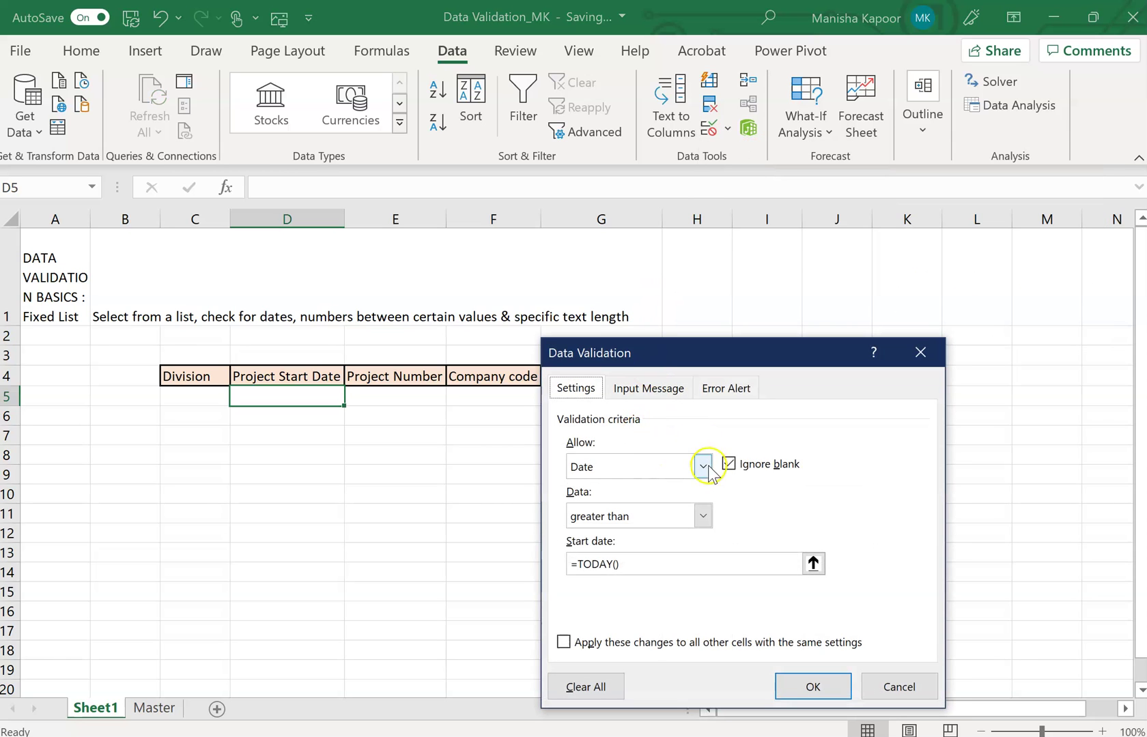
{"action": "left_click", "coordinate": [627, 564]}
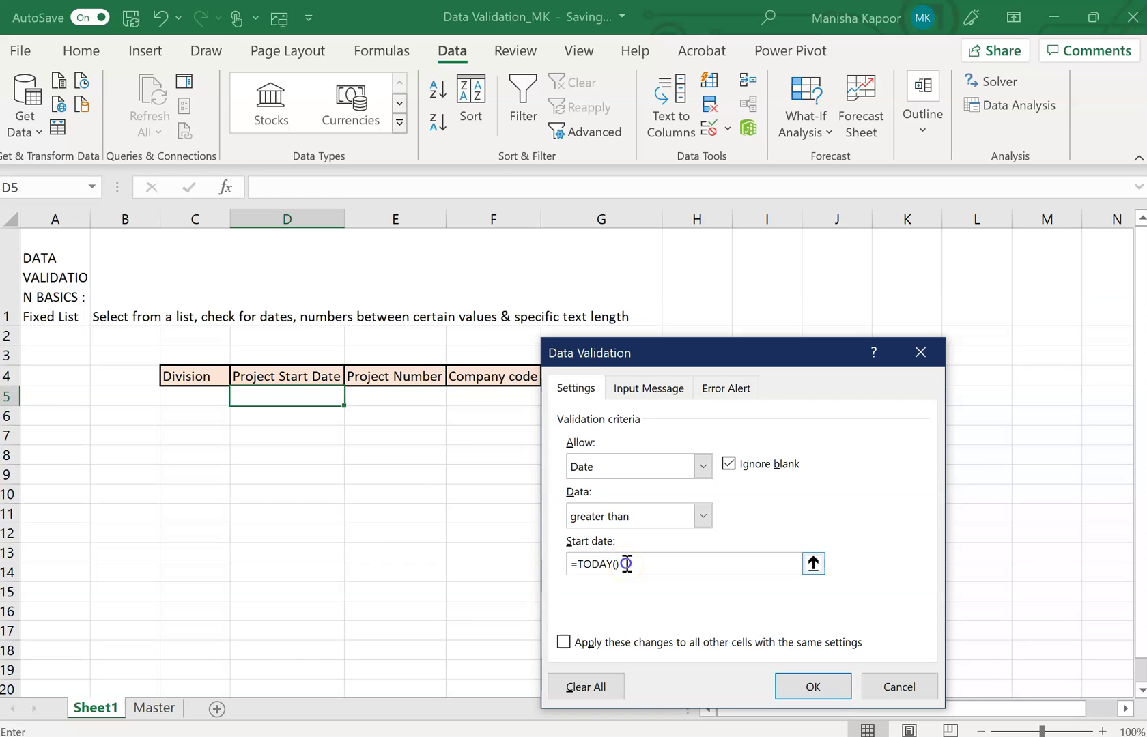
{"action": "left_click", "coordinate": [799, 700]}
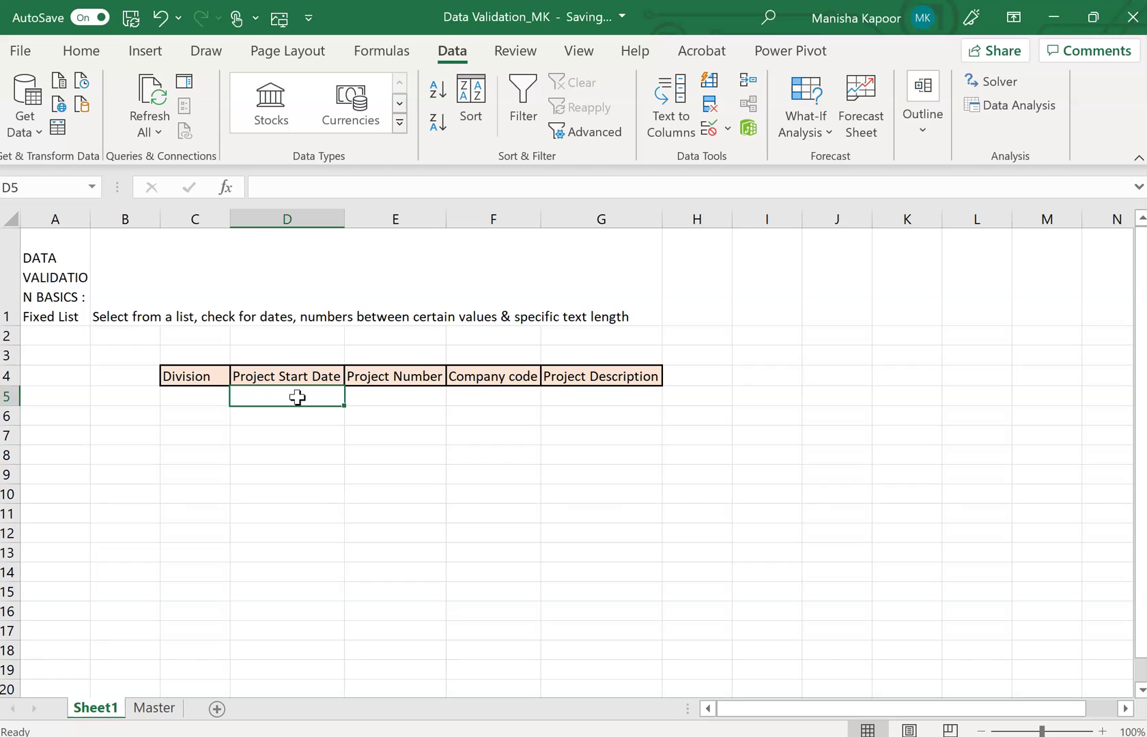
Try to enter the past date 18/03/2021 in D5 and dismiss the attempt
{"action": "type", "text": "18"}
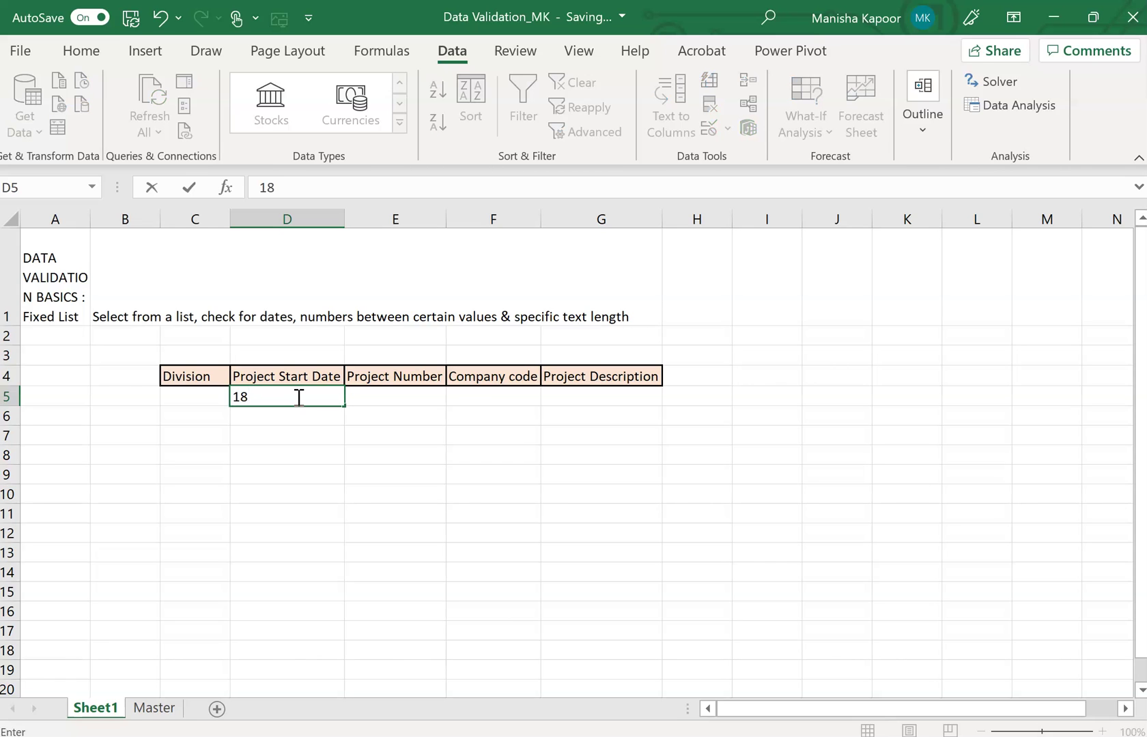
{"action": "type", "text": "/03/2021"}
{"action": "key", "text": "Return"}
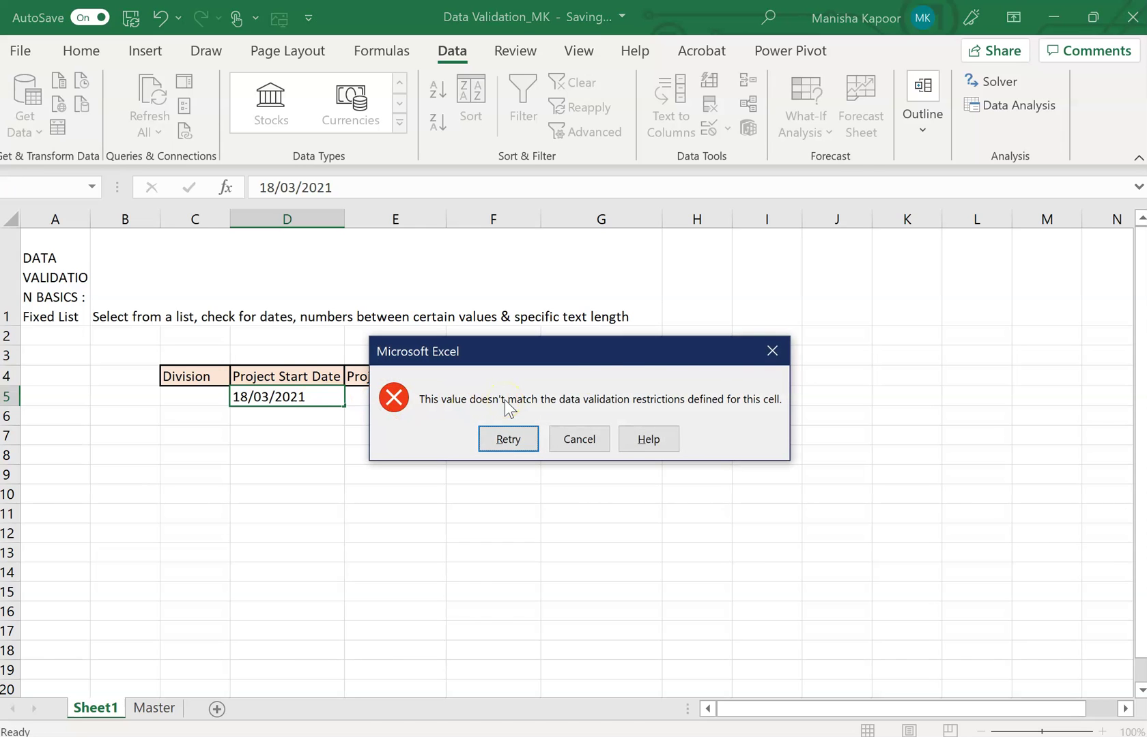
{"action": "left_click", "coordinate": [768, 353]}
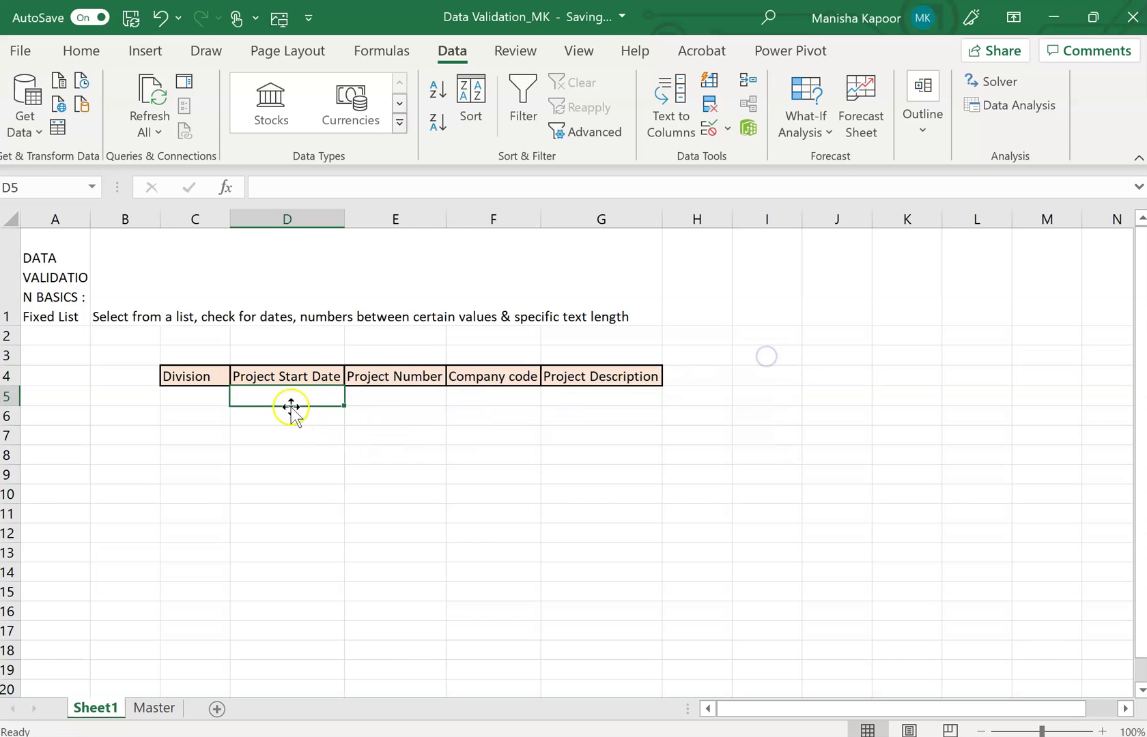
Enter the date 18/11/2021 in the Project Start Date cell D5
{"action": "type", "text": "1"}
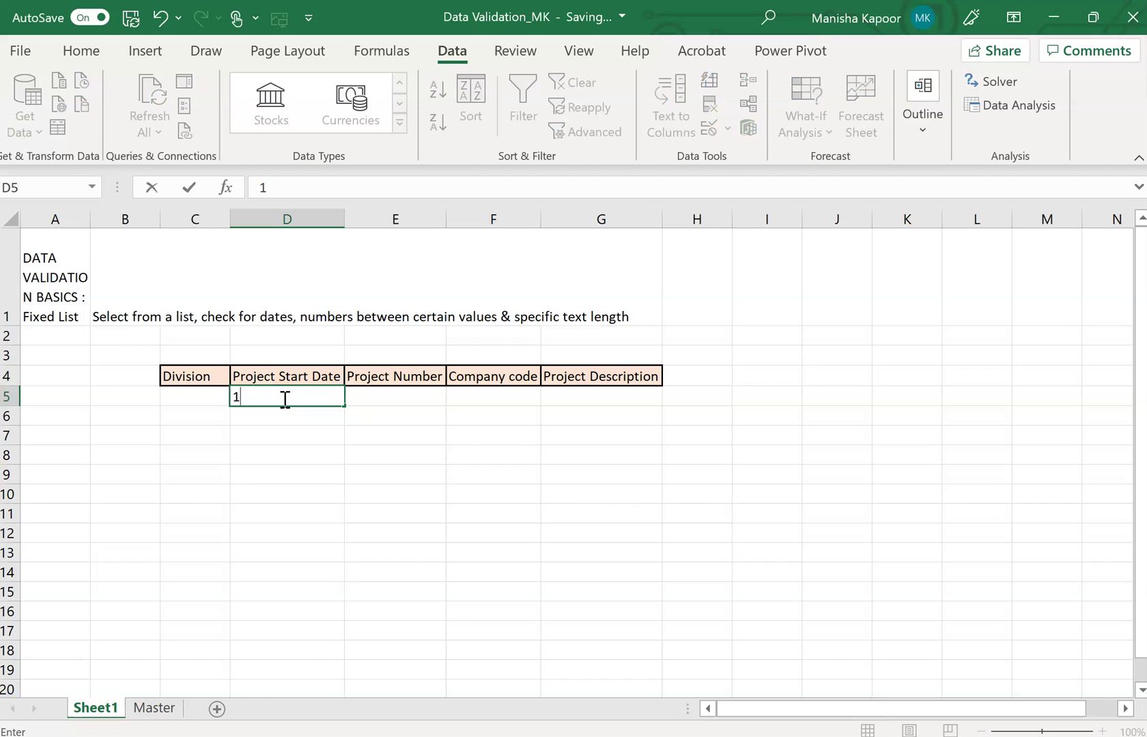
{"action": "type", "text": "8/11"}
{"action": "type", "text": "/2021"}
{"action": "key", "text": "ctrl+Return"}
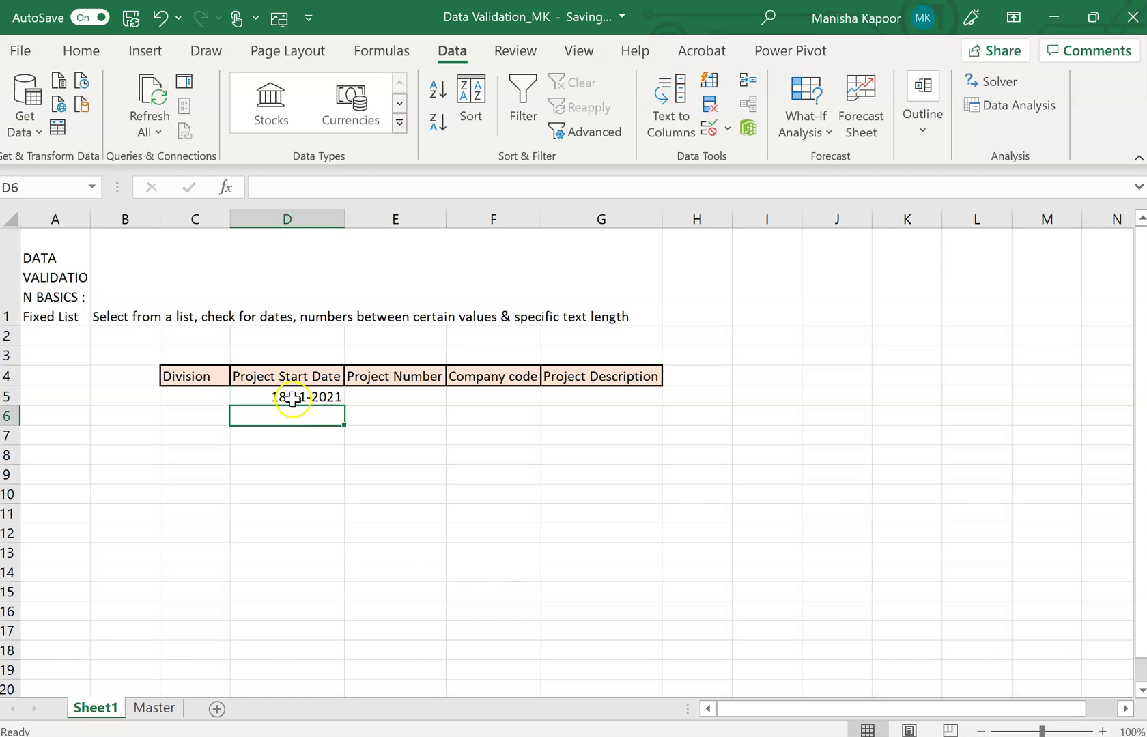
Give D5's data validation an input message titled "project start date" with the text "Please input project start date"
{"action": "left_click", "coordinate": [283, 398]}
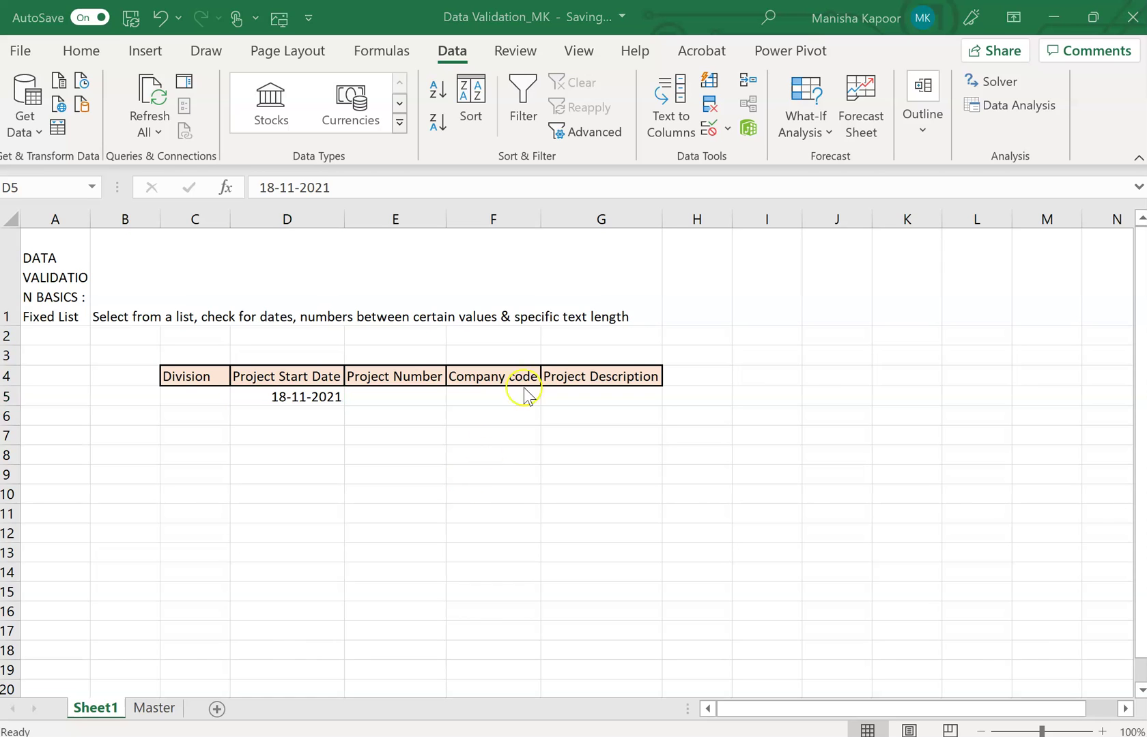
{"action": "left_click", "coordinate": [726, 130]}
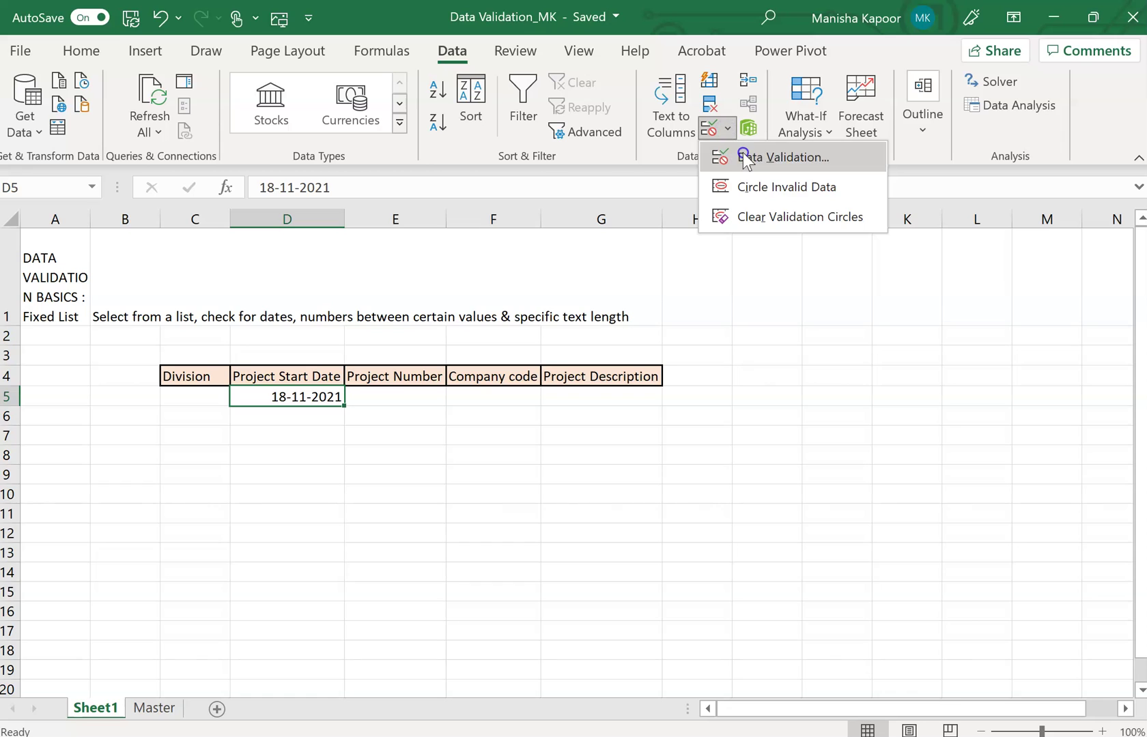
{"action": "left_click", "coordinate": [742, 157]}
{"action": "left_click", "coordinate": [647, 388]}
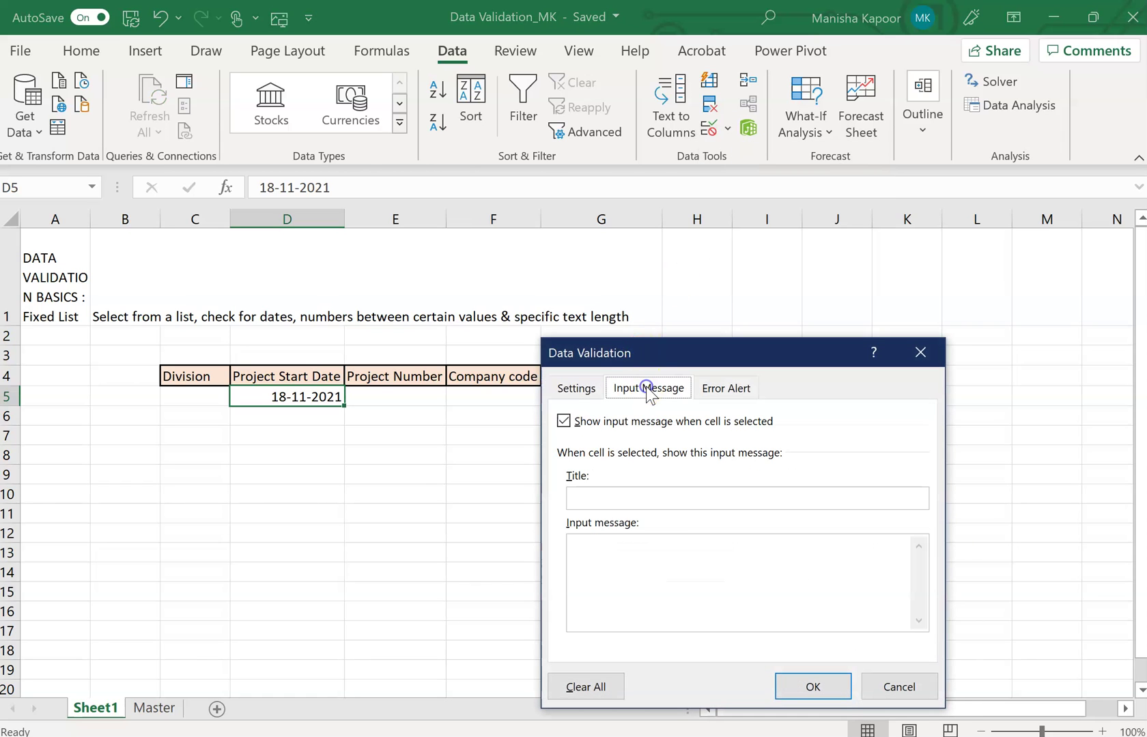
{"action": "left_click", "coordinate": [599, 565]}
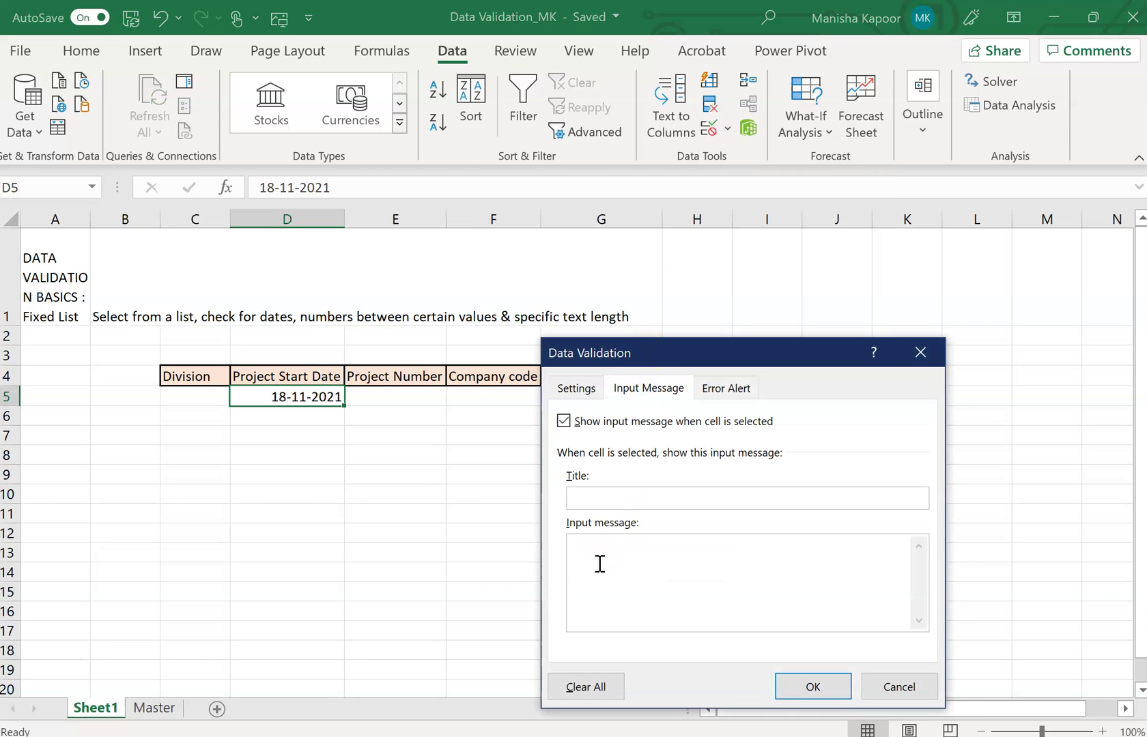
{"action": "type", "text": "Please input project start date"}
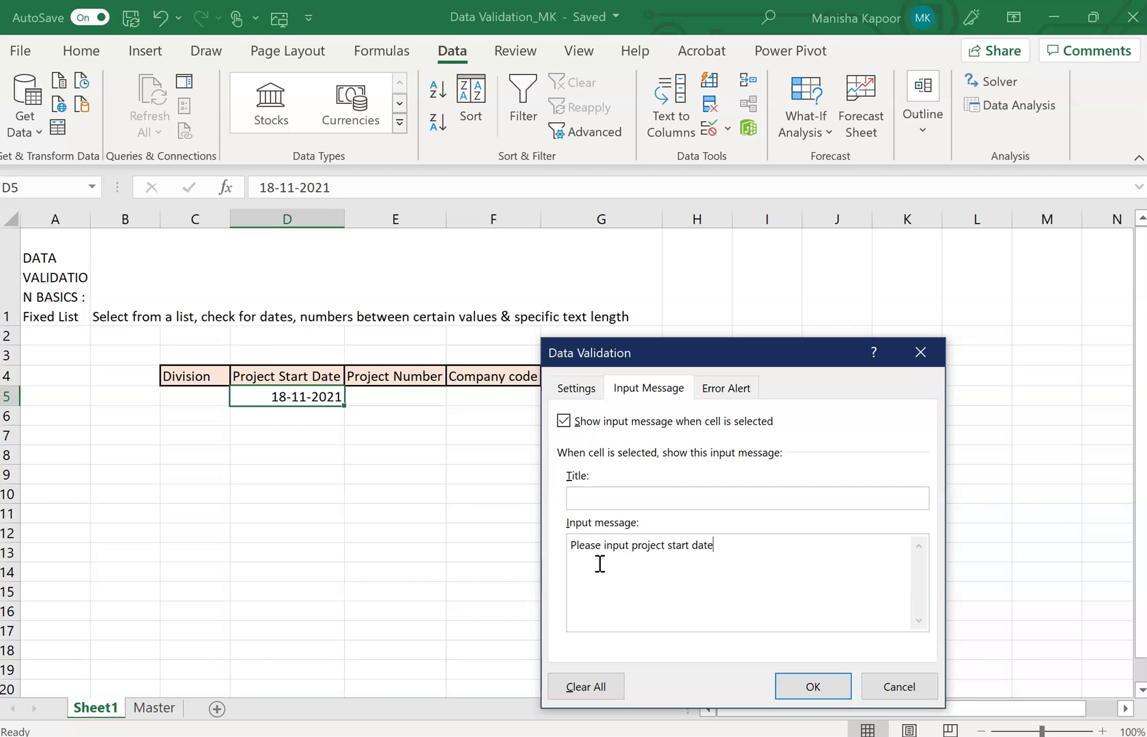
{"action": "left_click", "coordinate": [595, 499]}
{"action": "left_click_drag", "start_coordinate": [715, 546], "coordinate": [632, 549]}
{"action": "key", "text": "ctrl+c"}
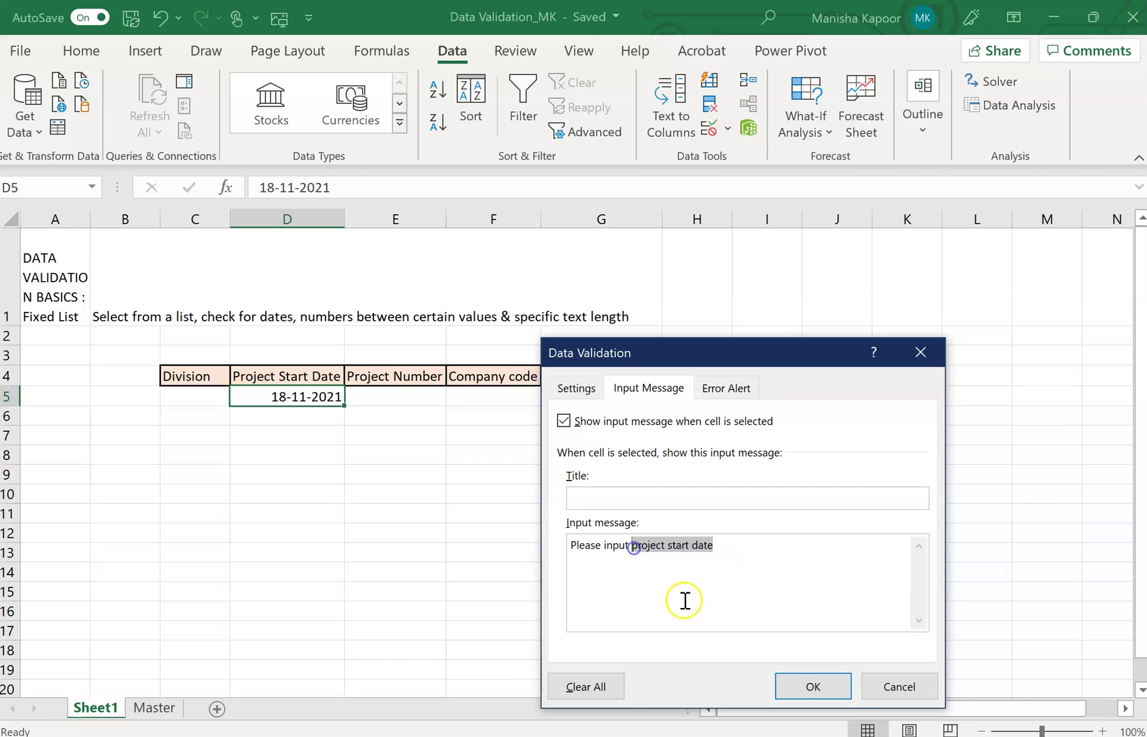
{"action": "left_click", "coordinate": [605, 496]}
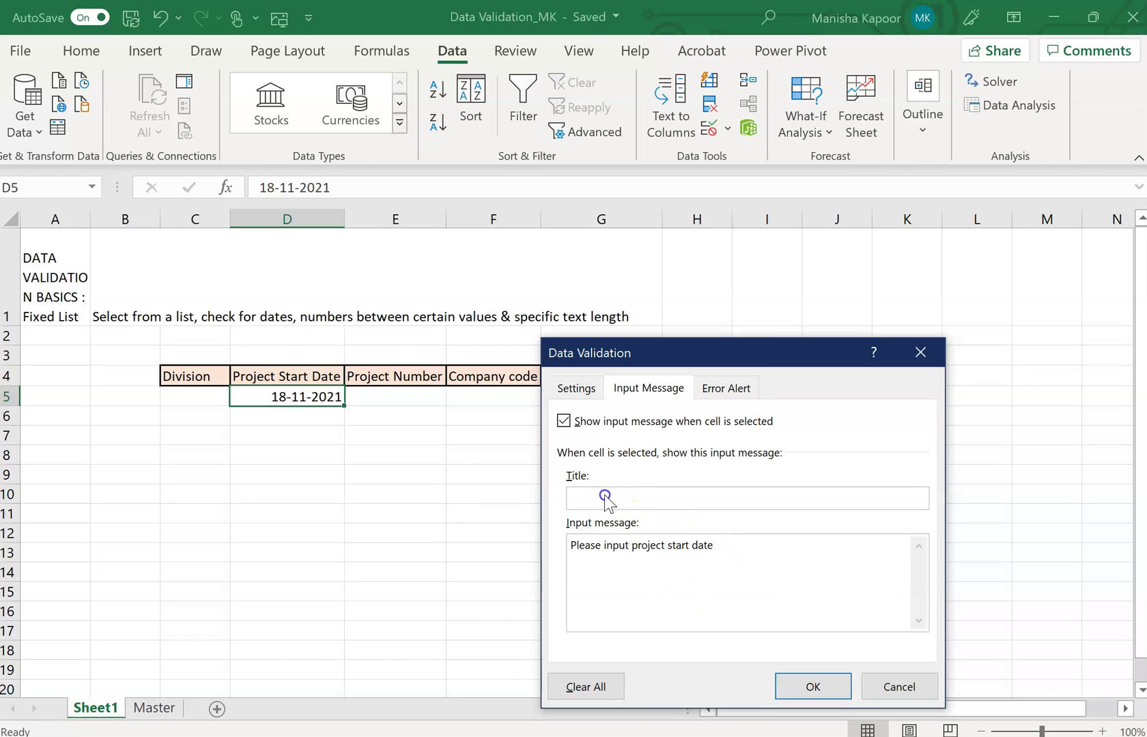
{"action": "key", "text": "ctrl+v"}
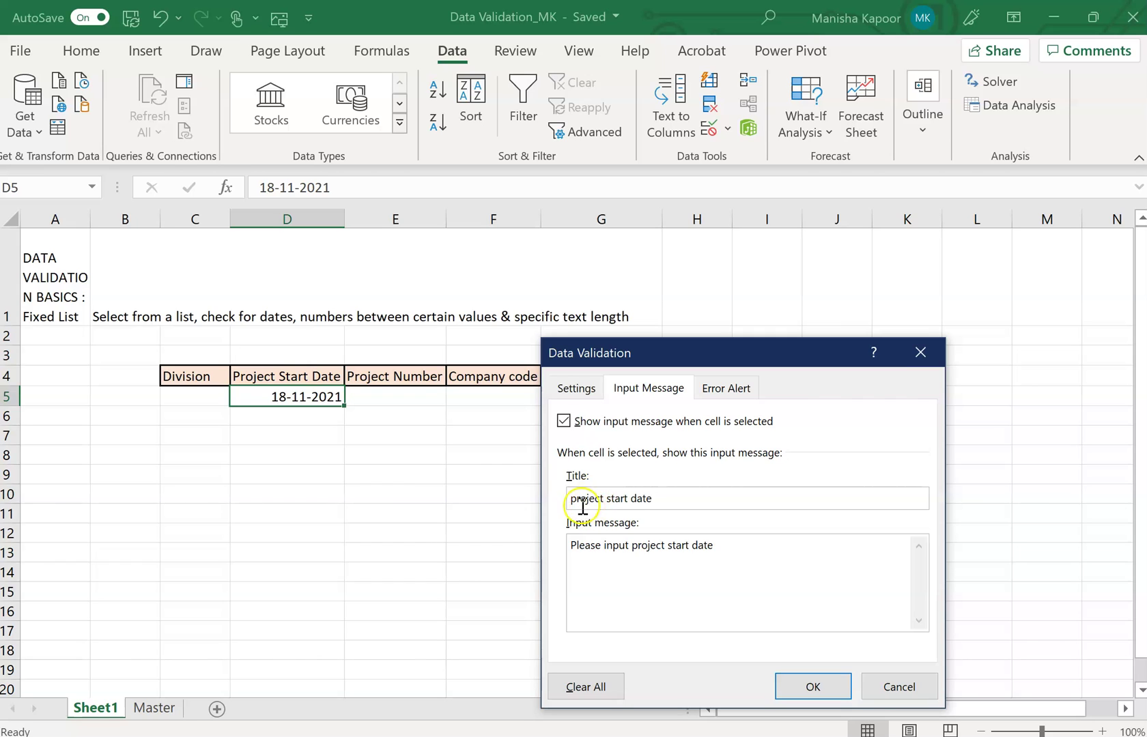
Give D5's validation an error alert titled "Start Date" with the message "It should be greater than today's date. Should be a future date"
{"action": "left_click", "coordinate": [750, 392]}
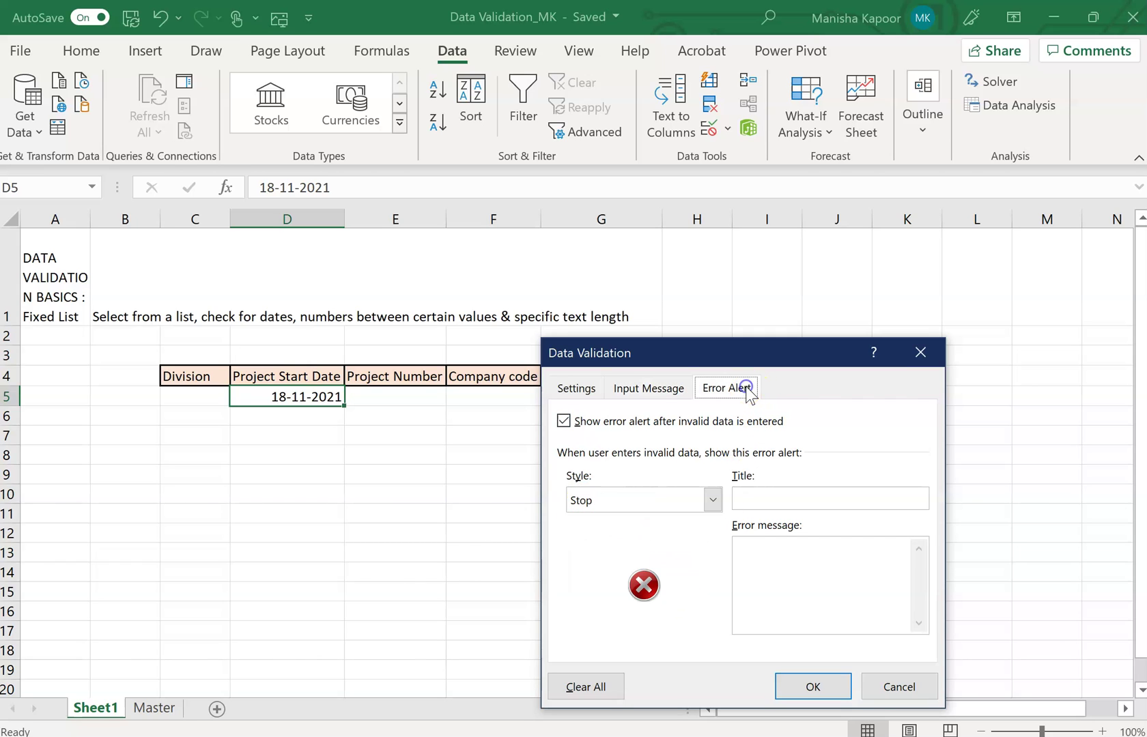
{"action": "left_click", "coordinate": [760, 498]}
{"action": "type", "text": "Start Date"}
{"action": "left_click", "coordinate": [759, 550]}
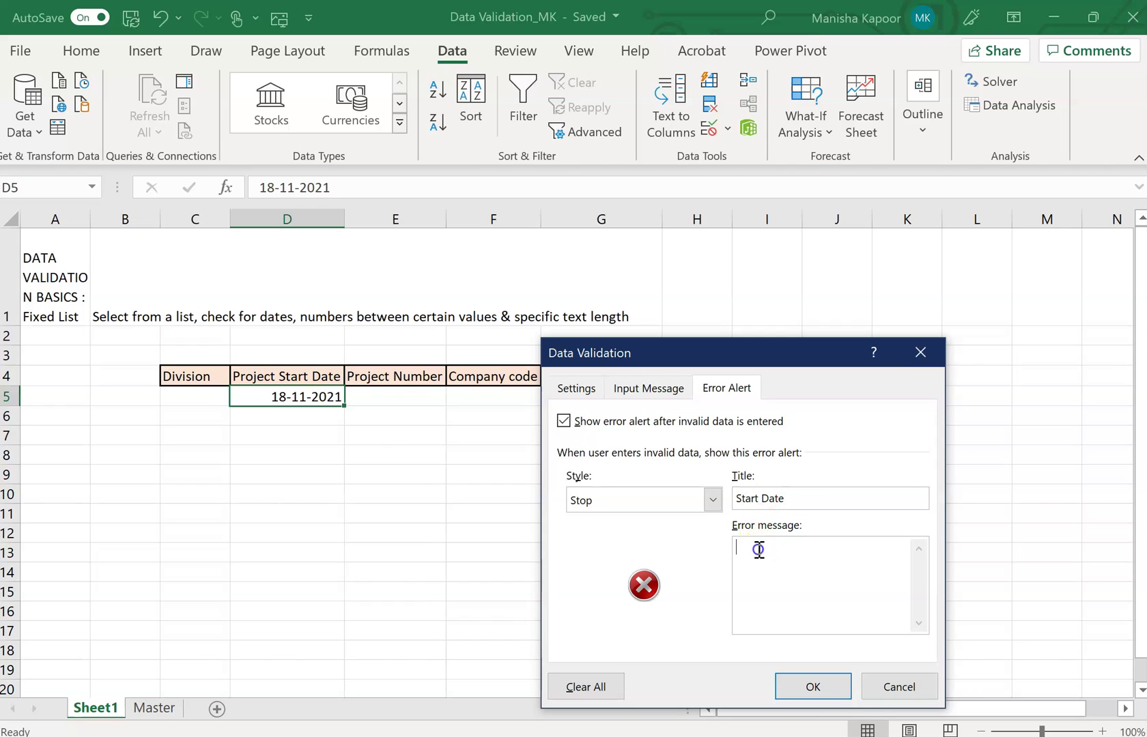
{"action": "type", "text": "It should be greater than today's date"}
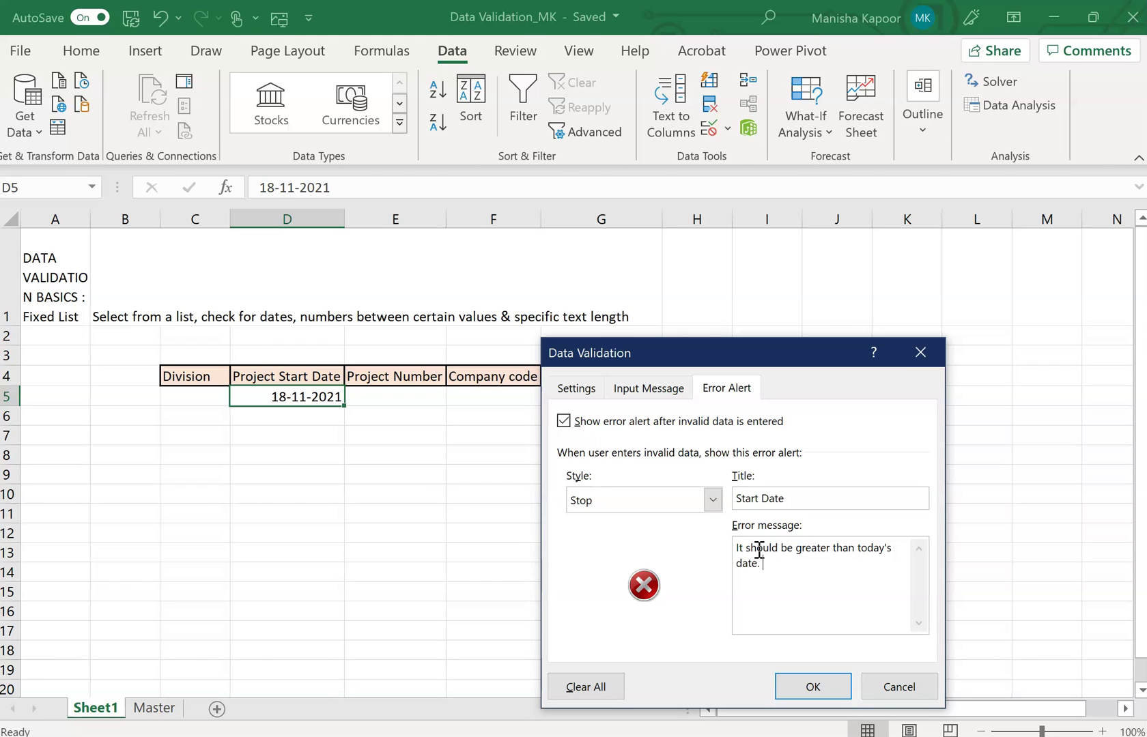
{"action": "type", "text": ". Should be a future date"}
{"action": "left_click", "coordinate": [805, 685]}
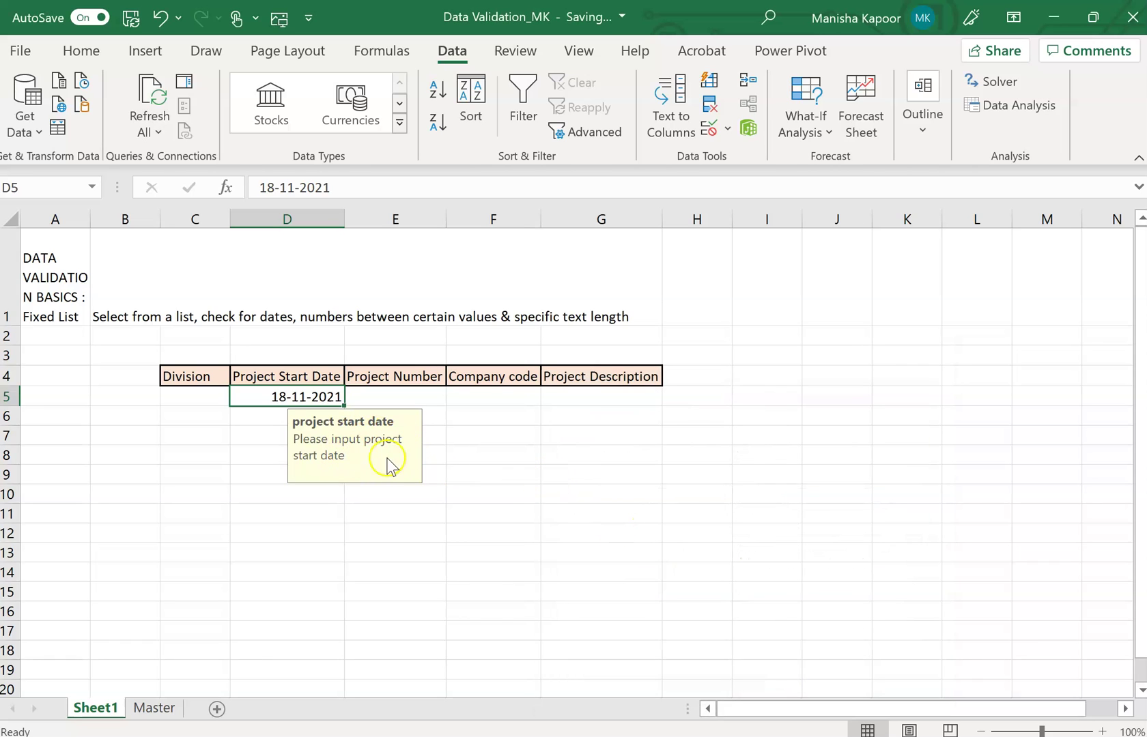
Try to change the Project Start Date in D5 to 18-11-2019 and dismiss the attempt
{"action": "double_click", "coordinate": [299, 396]}
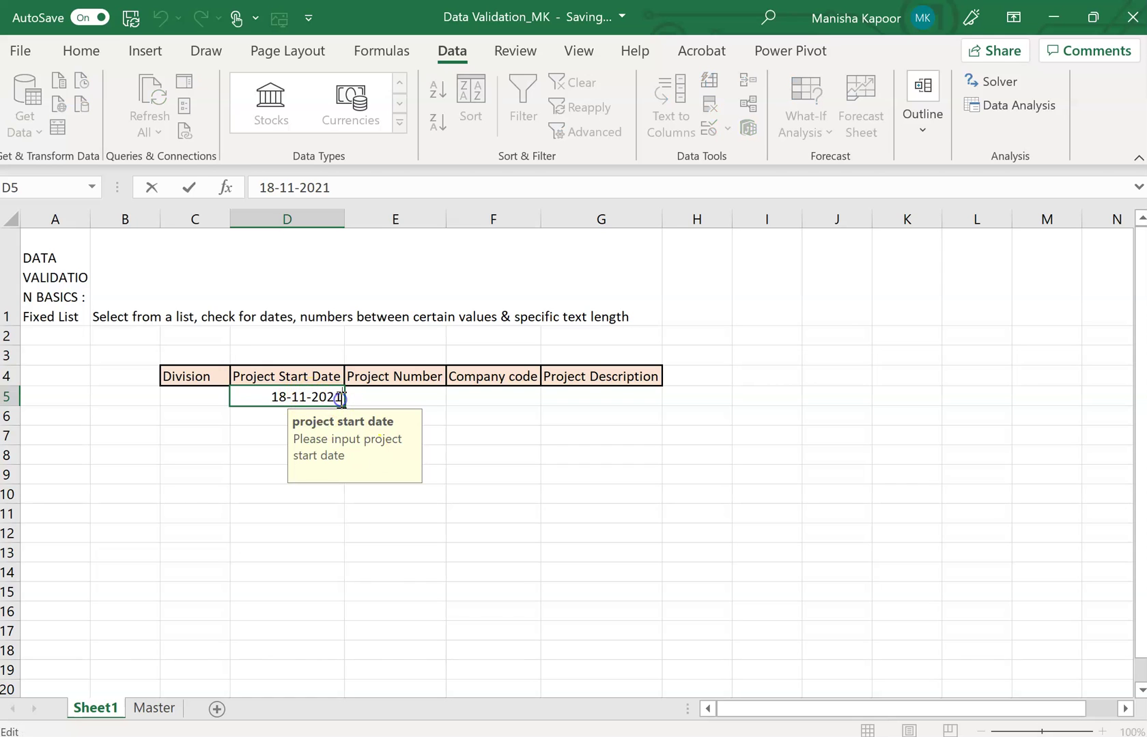
{"action": "key", "text": "BackSpace"}
{"action": "key", "text": "BackSpace"}
{"action": "type", "text": "19"}
{"action": "key", "text": "Return"}
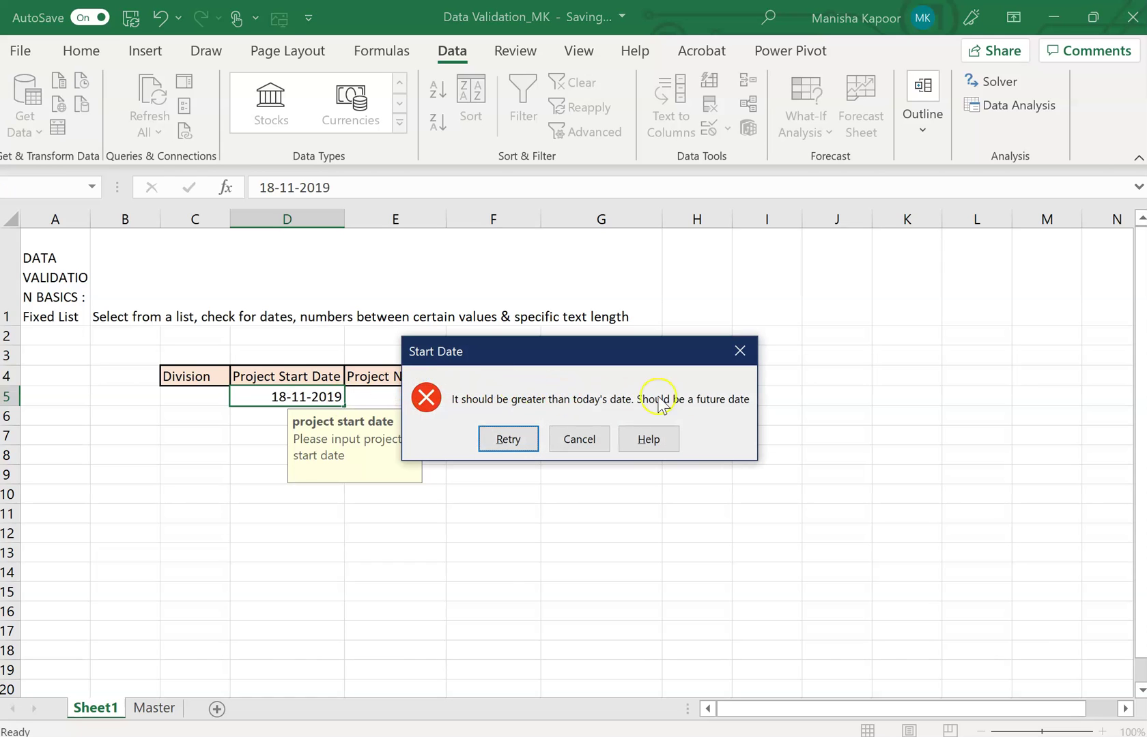
{"action": "left_click", "coordinate": [741, 351]}
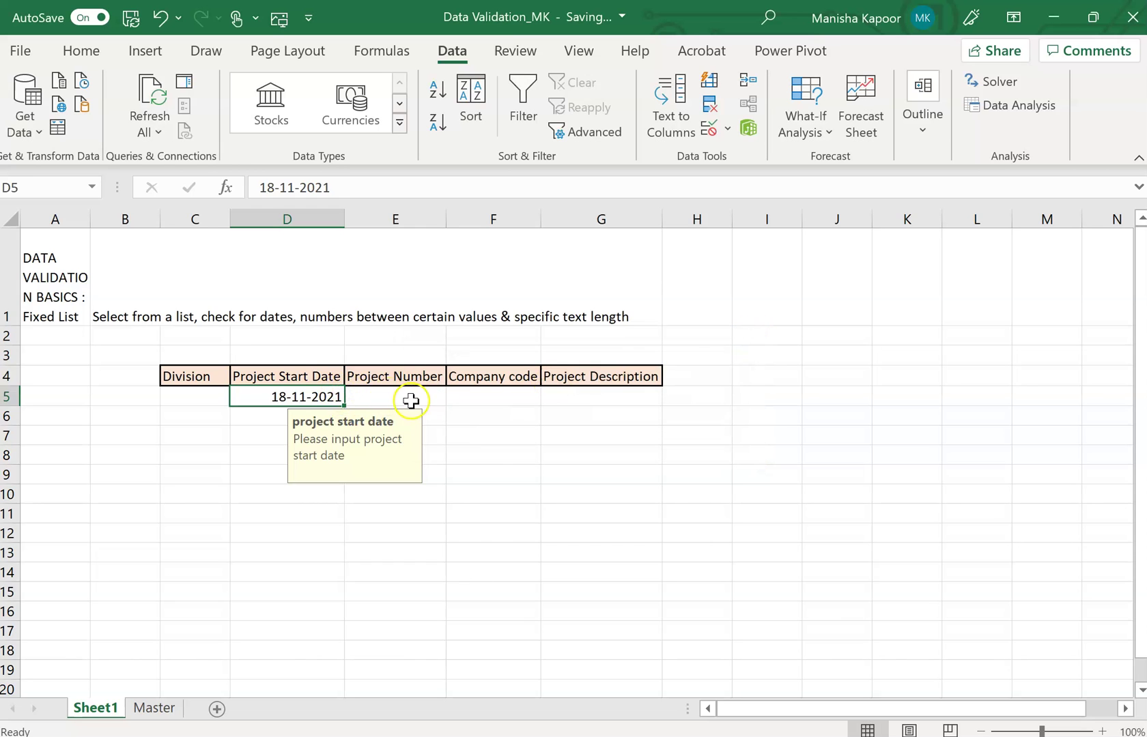
Set the data validation of the Project Number cell E5 to whole numbers between 1000 and 2000
{"action": "left_click", "coordinate": [410, 401]}
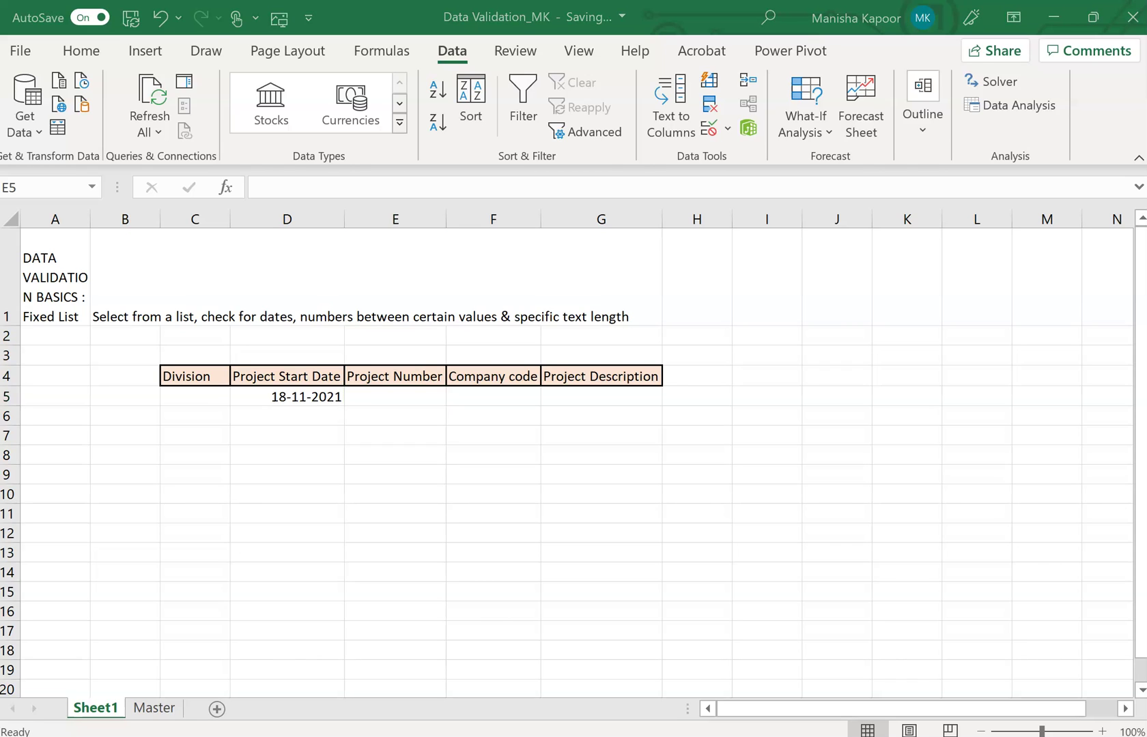
{"action": "left_click", "coordinate": [368, 397]}
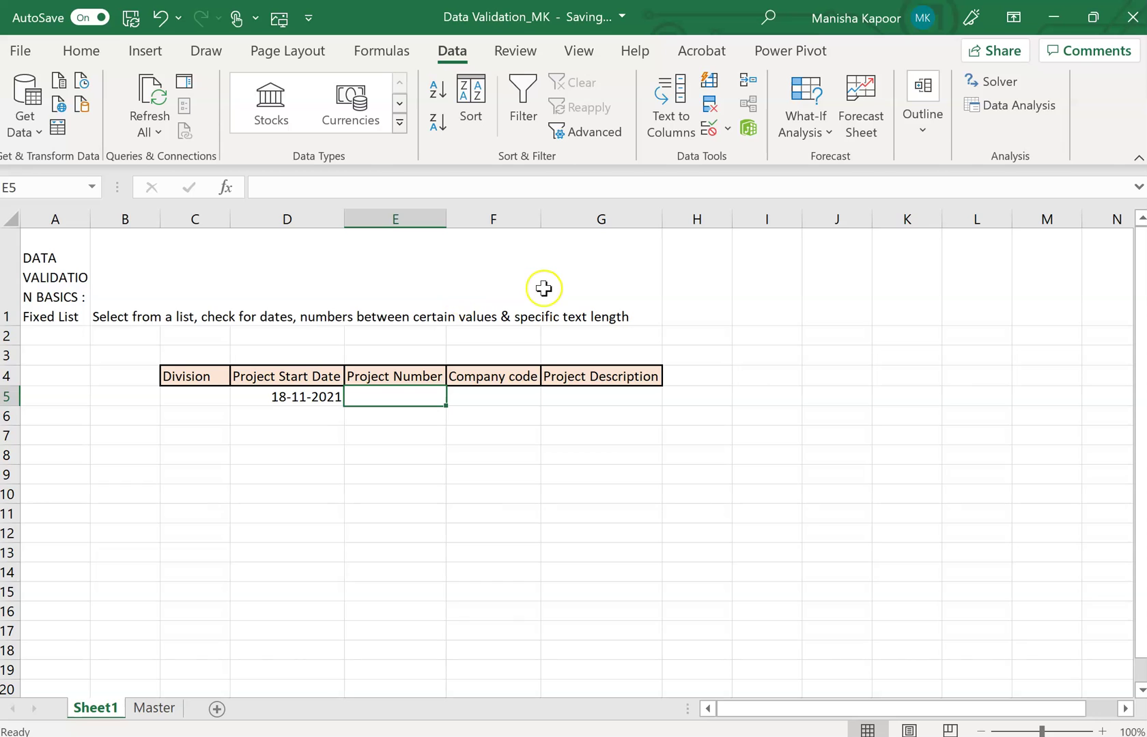
{"action": "left_click", "coordinate": [728, 130]}
{"action": "left_click", "coordinate": [749, 158]}
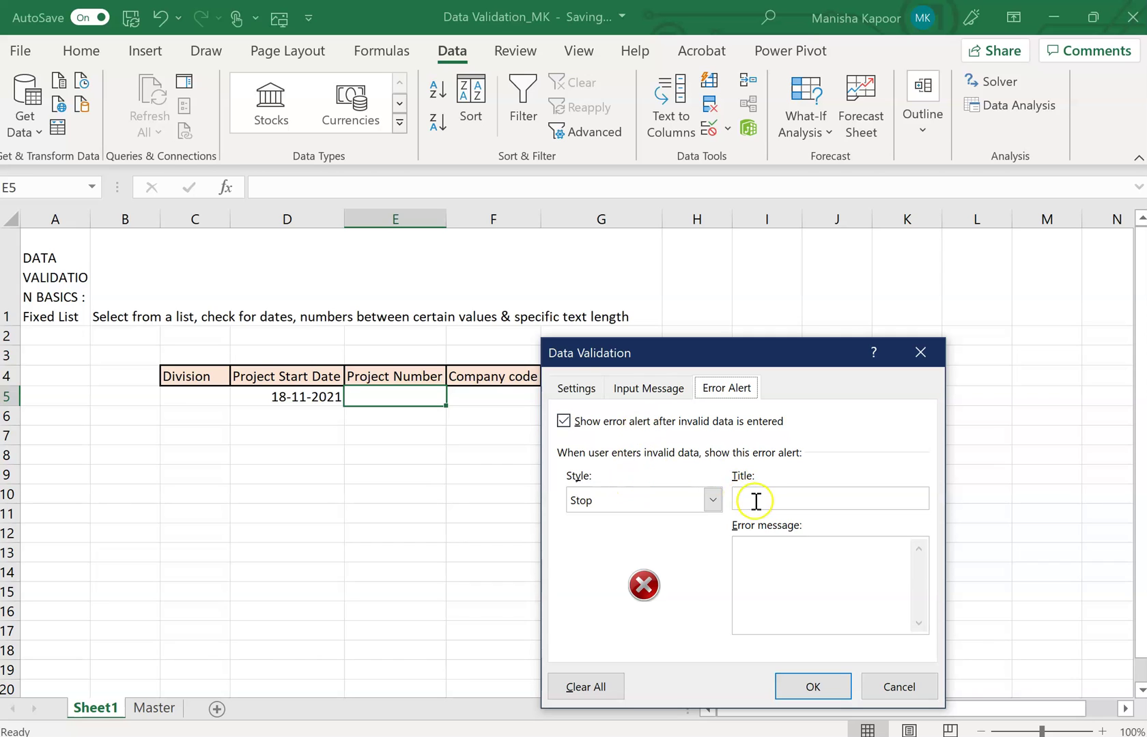
{"action": "left_click", "coordinate": [585, 389]}
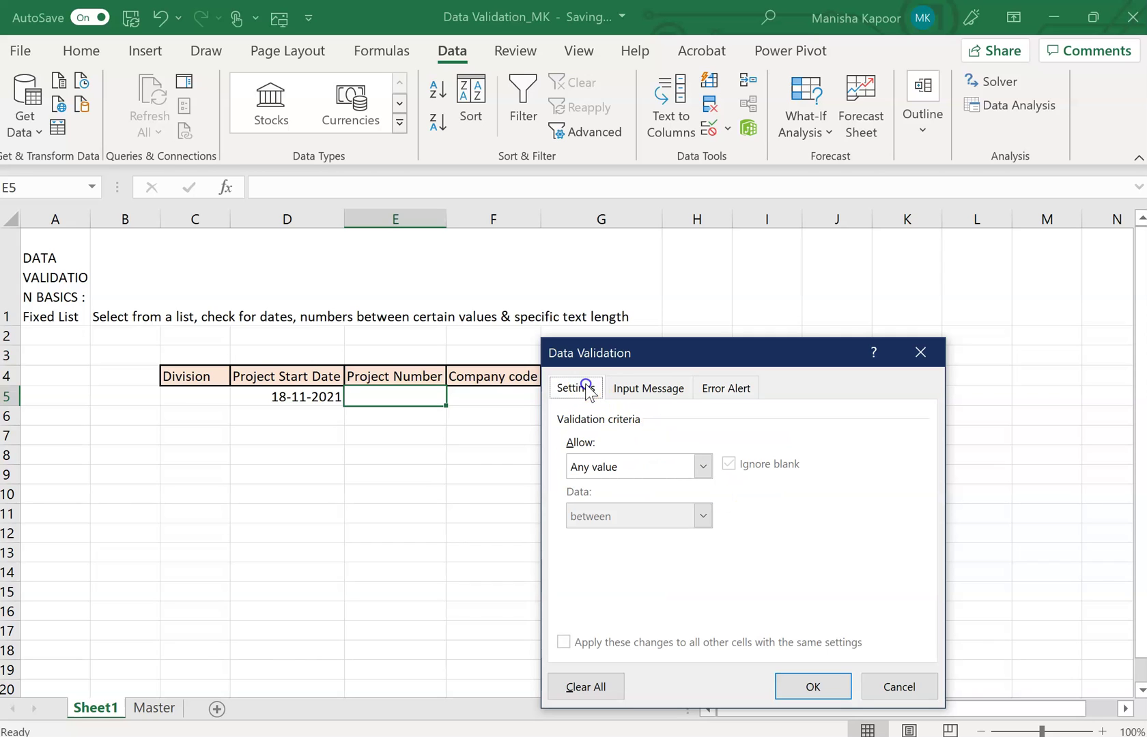
{"action": "left_click", "coordinate": [703, 467]}
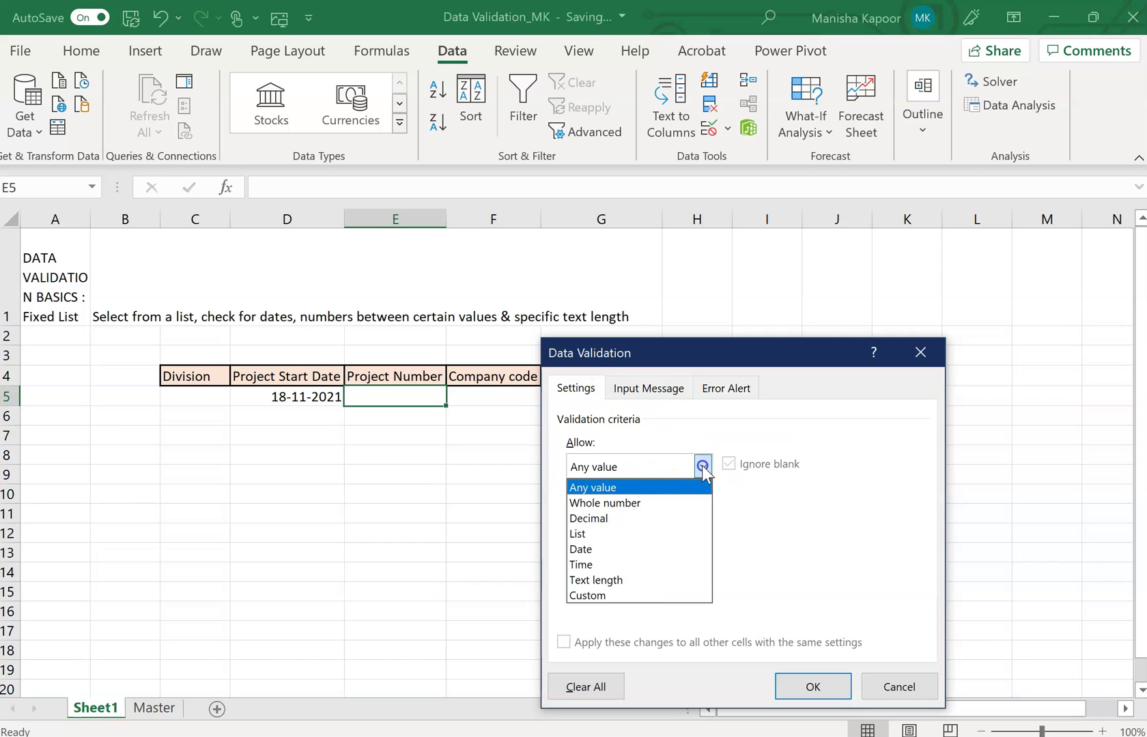
{"action": "left_click", "coordinate": [688, 503]}
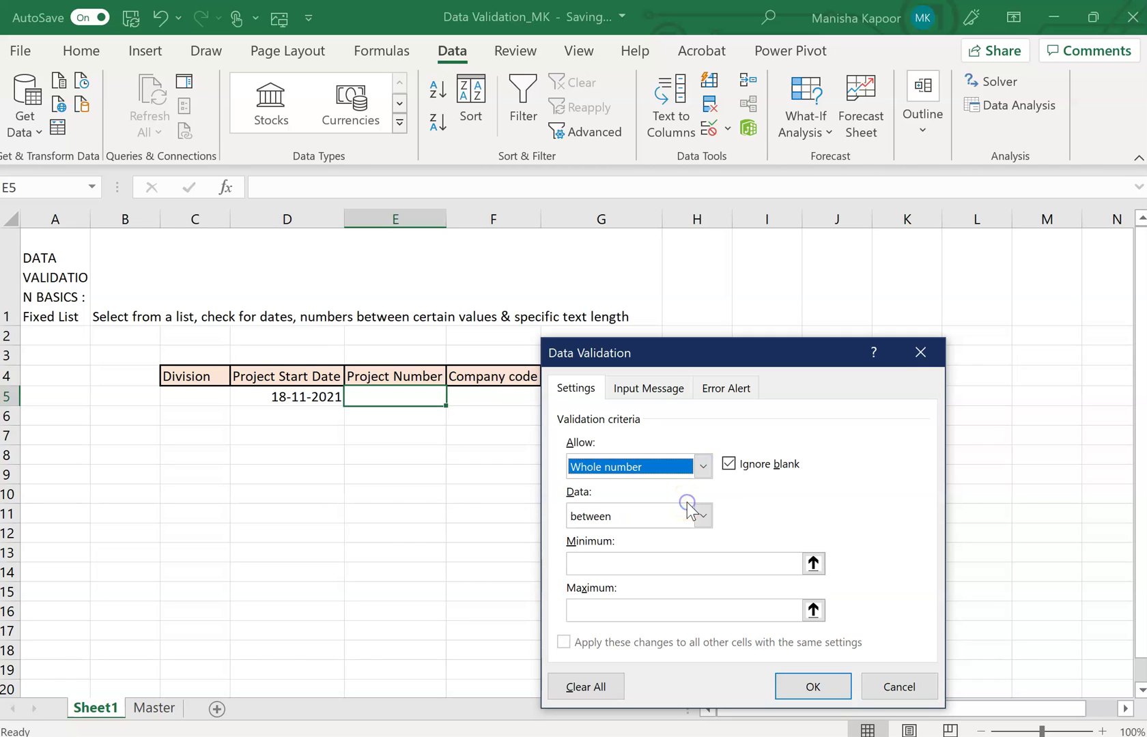
{"action": "left_click", "coordinate": [686, 567]}
{"action": "type", "text": "1000"}
{"action": "left_click", "coordinate": [623, 607]}
{"action": "type", "text": "2000"}
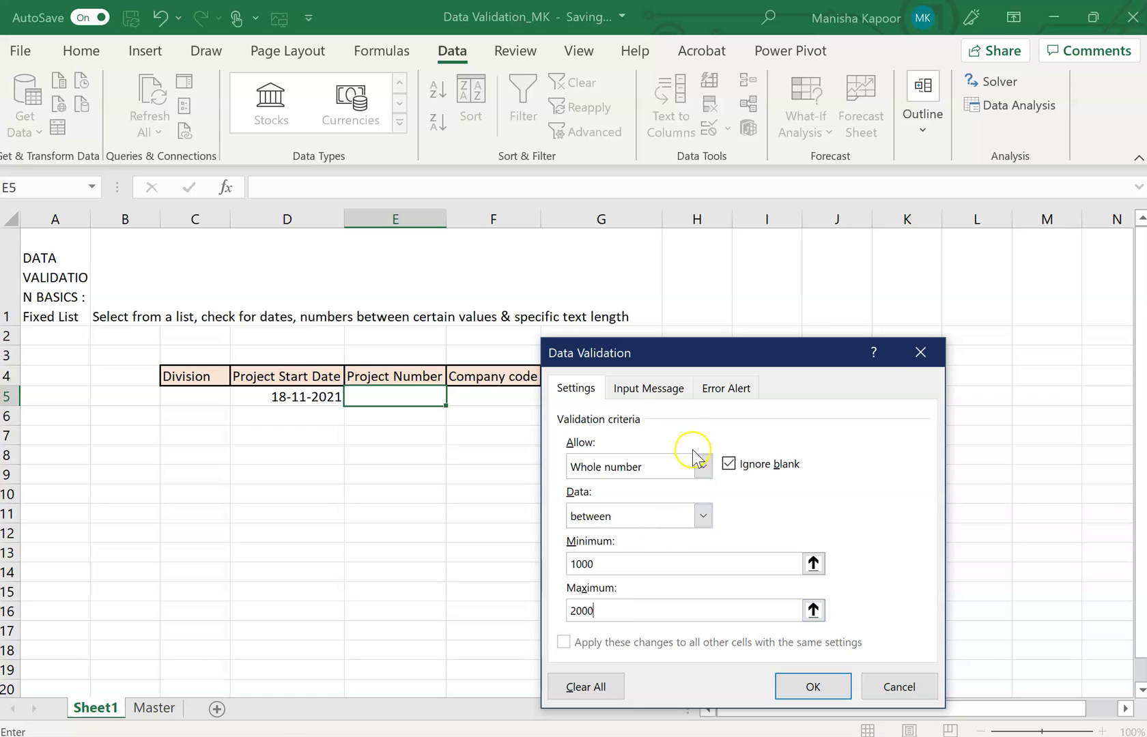
Give E5's validation an input message titled "Project number" with the text "Enter Project number here"
{"action": "left_click", "coordinate": [660, 390]}
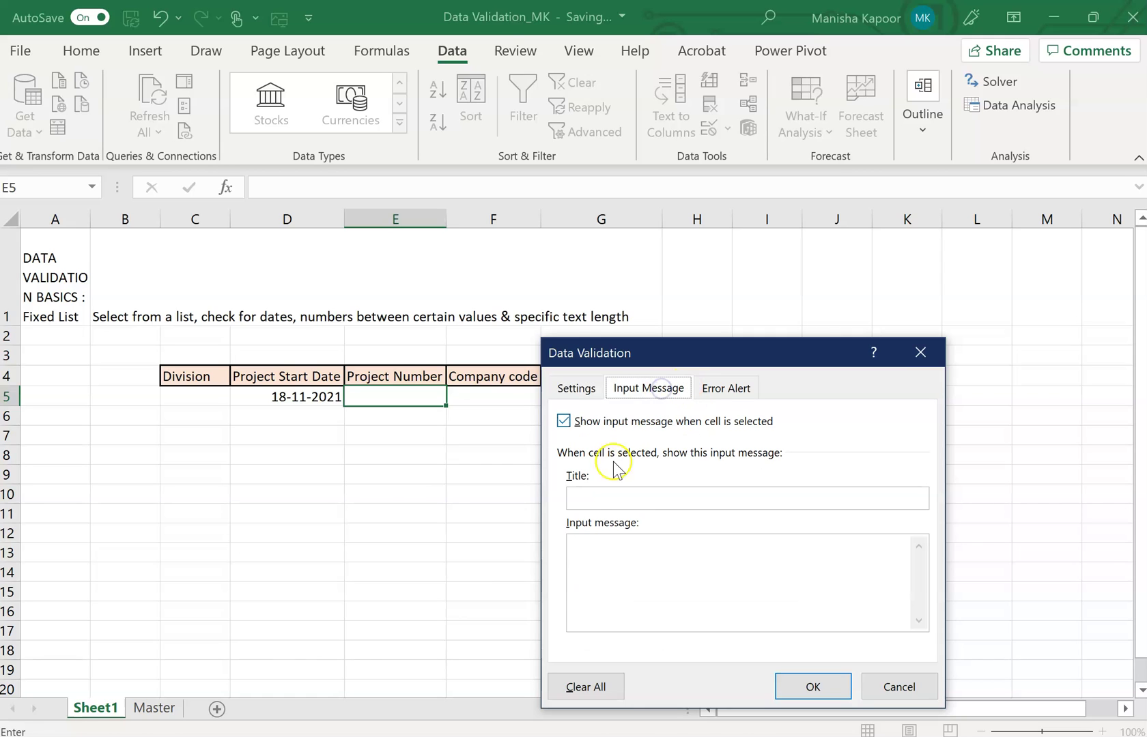
{"action": "key", "text": "Tab"}
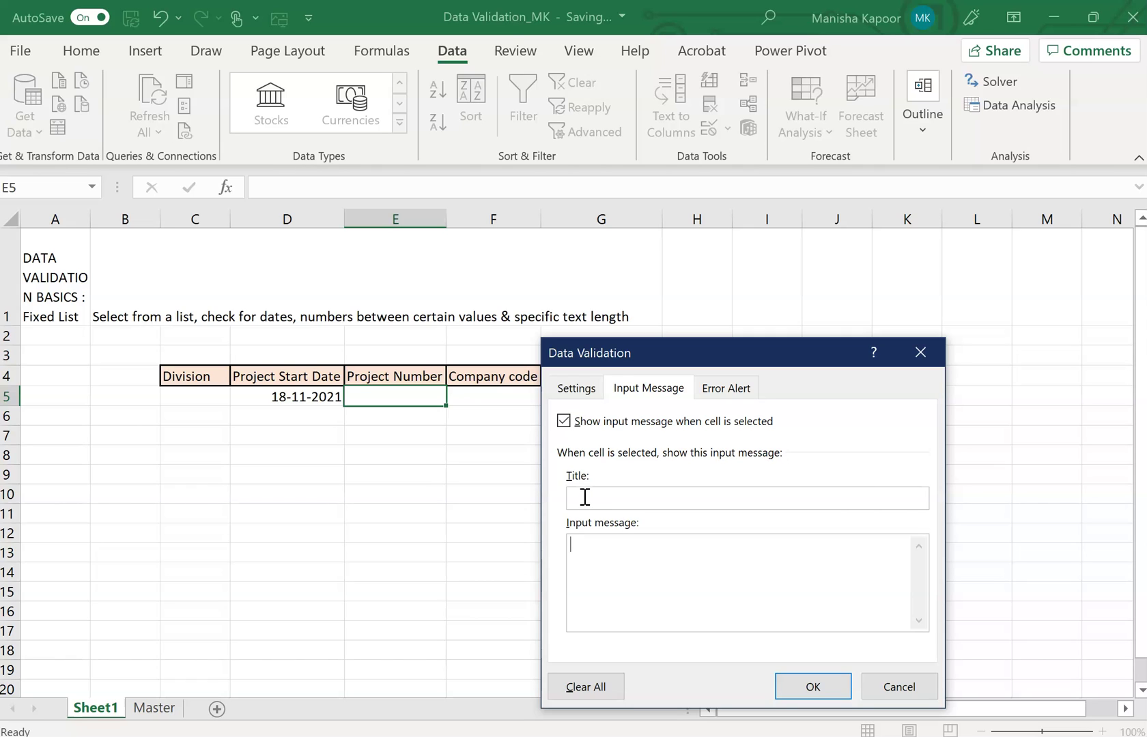
{"action": "type", "text": "Project number"}
{"action": "left_click", "coordinate": [579, 563]}
{"action": "type", "text": "Should be betwee"}
{"action": "key", "text": "BackSpace"}
{"action": "key", "text": "BackSpace"}
{"action": "key", "text": "BackSpace"}
{"action": "key", "text": "BackSpace"}
{"action": "key", "text": "BackSpace"}
{"action": "key", "text": "BackSpace"}
{"action": "key", "text": "BackSpace"}
{"action": "key", "text": "BackSpace"}
{"action": "key", "text": "BackSpace"}
{"action": "key", "text": "BackSpace"}
{"action": "key", "text": "BackSpace"}
{"action": "key", "text": "BackSpace"}
{"action": "key", "text": "BackSpace"}
{"action": "key", "text": "BackSpace"}
{"action": "key", "text": "BackSpace"}
{"action": "type", "text": "Enter Project numbe"}
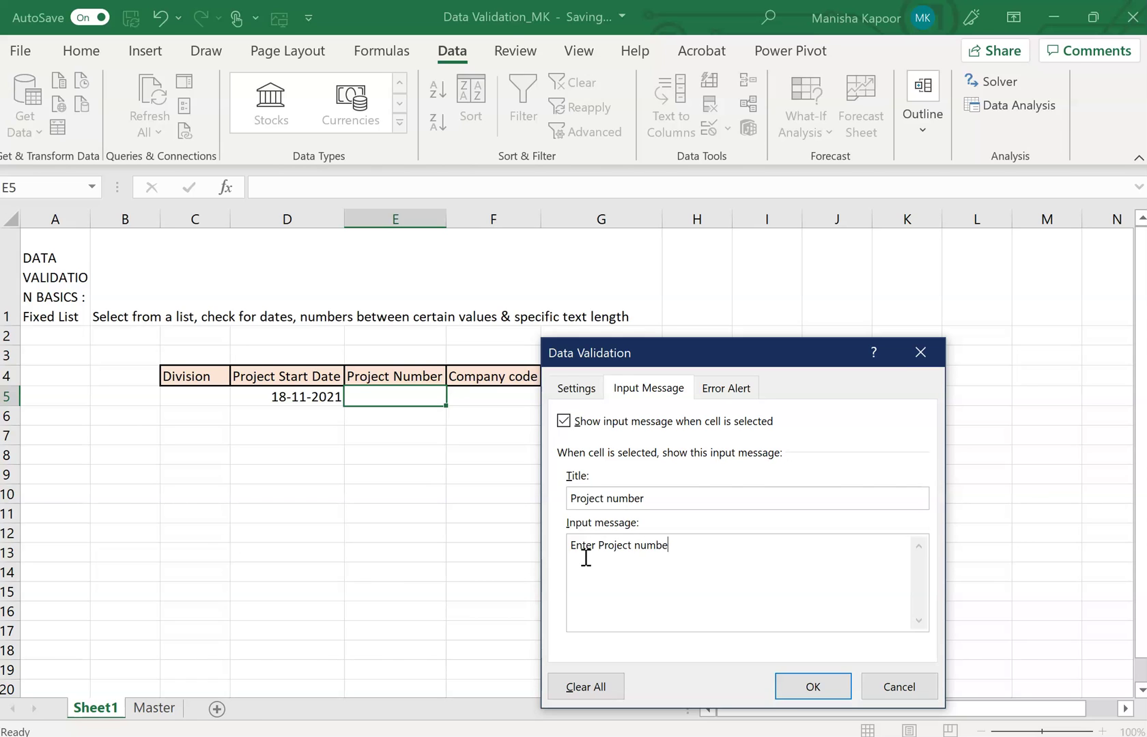
{"action": "type", "text": "r here"}
Add an error alert titled "Project number" with the message "Should be between 1000 to 2000" and apply E5's validation
{"action": "left_click", "coordinate": [734, 387]}
{"action": "left_click", "coordinate": [749, 553]}
{"action": "left_click", "coordinate": [750, 555]}
{"action": "type", "text": "Should be b"}
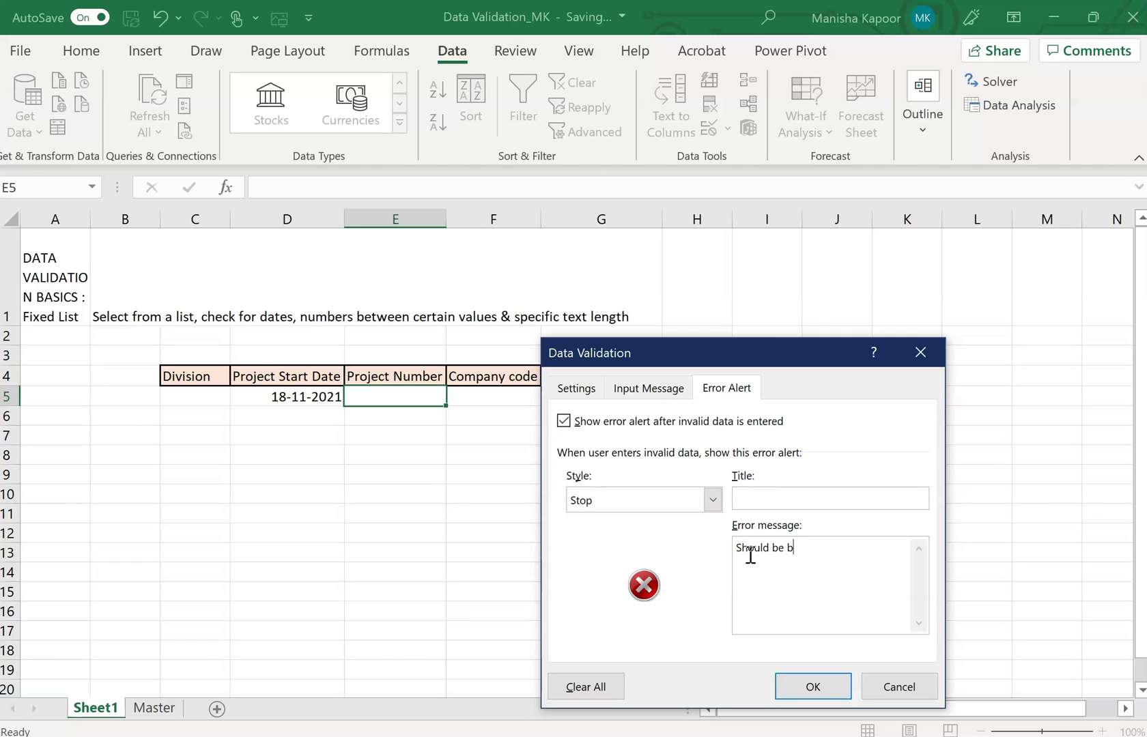
{"action": "type", "text": "etween 1000 to 2000"}
{"action": "left_click", "coordinate": [761, 500]}
{"action": "type", "text": "Project number"}
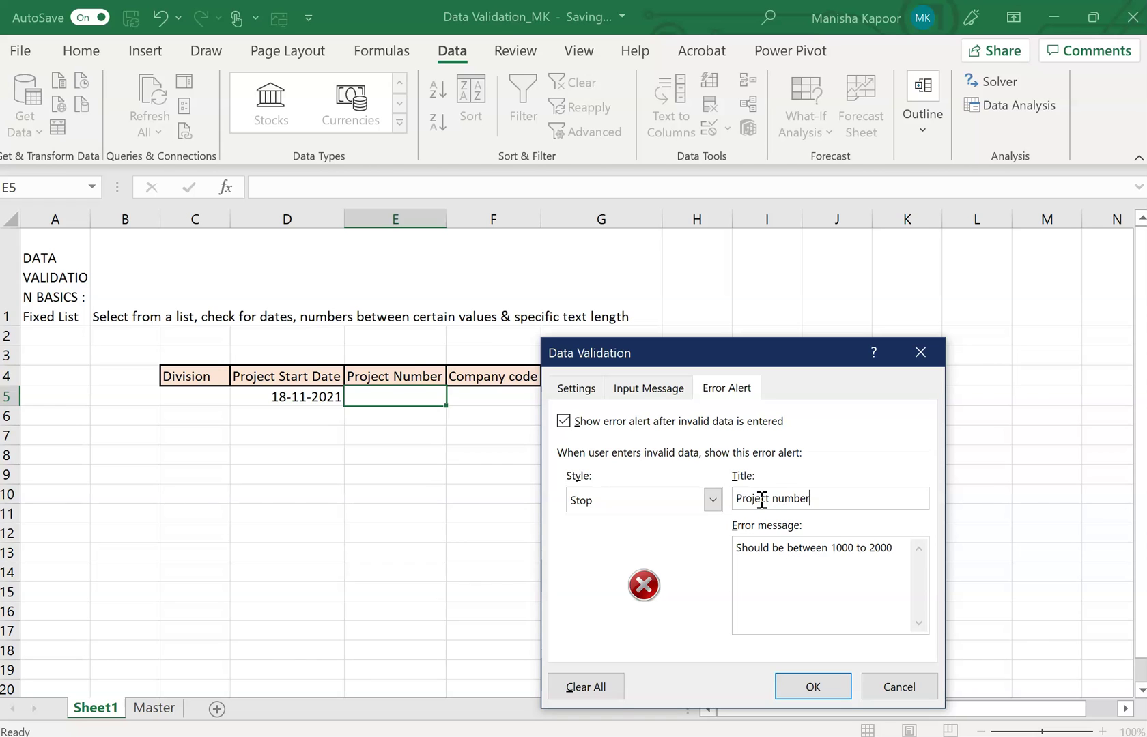
{"action": "left_click", "coordinate": [811, 686]}
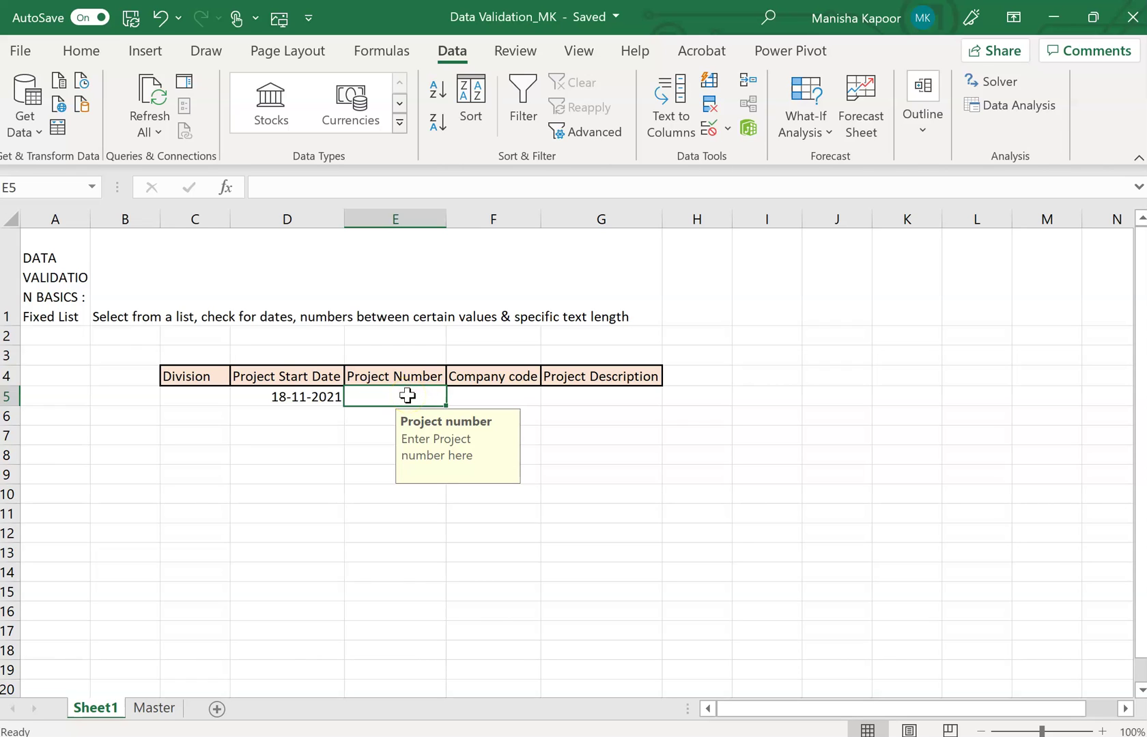
Try to enter the out-of-range values 900 and 2100 in E5, cancelling each attempt
{"action": "type", "text": "900"}
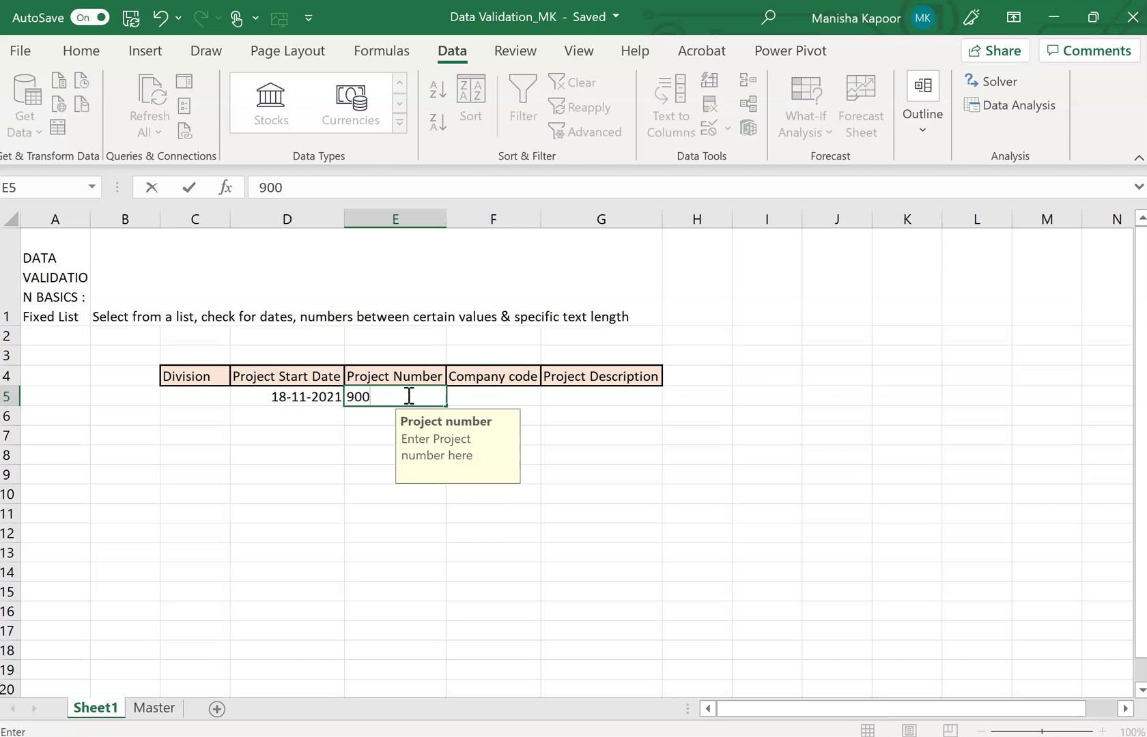
{"action": "key", "text": "Return"}
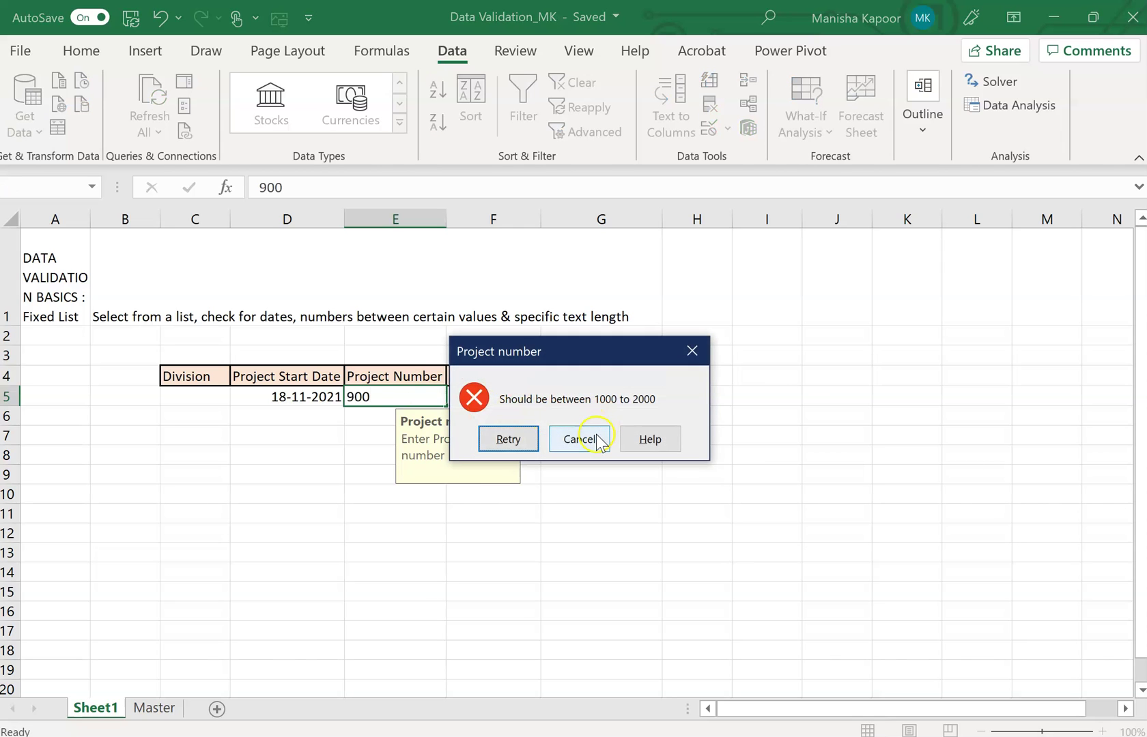
{"action": "left_click", "coordinate": [578, 439]}
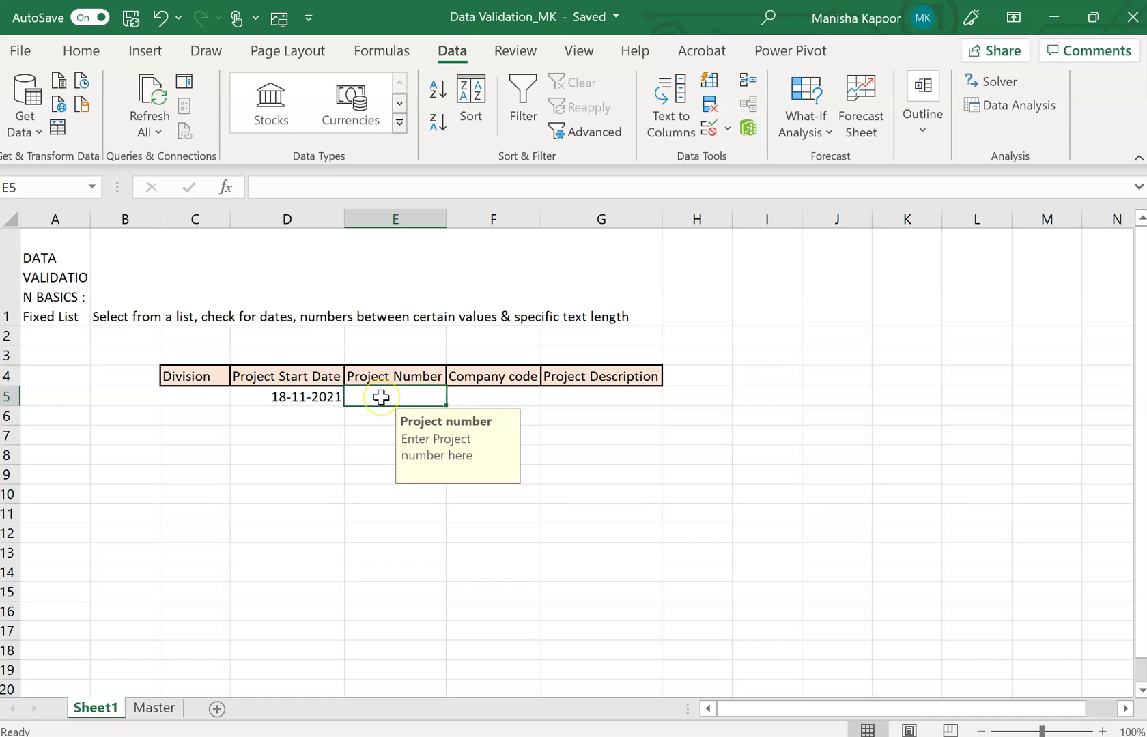
{"action": "type", "text": "2100"}
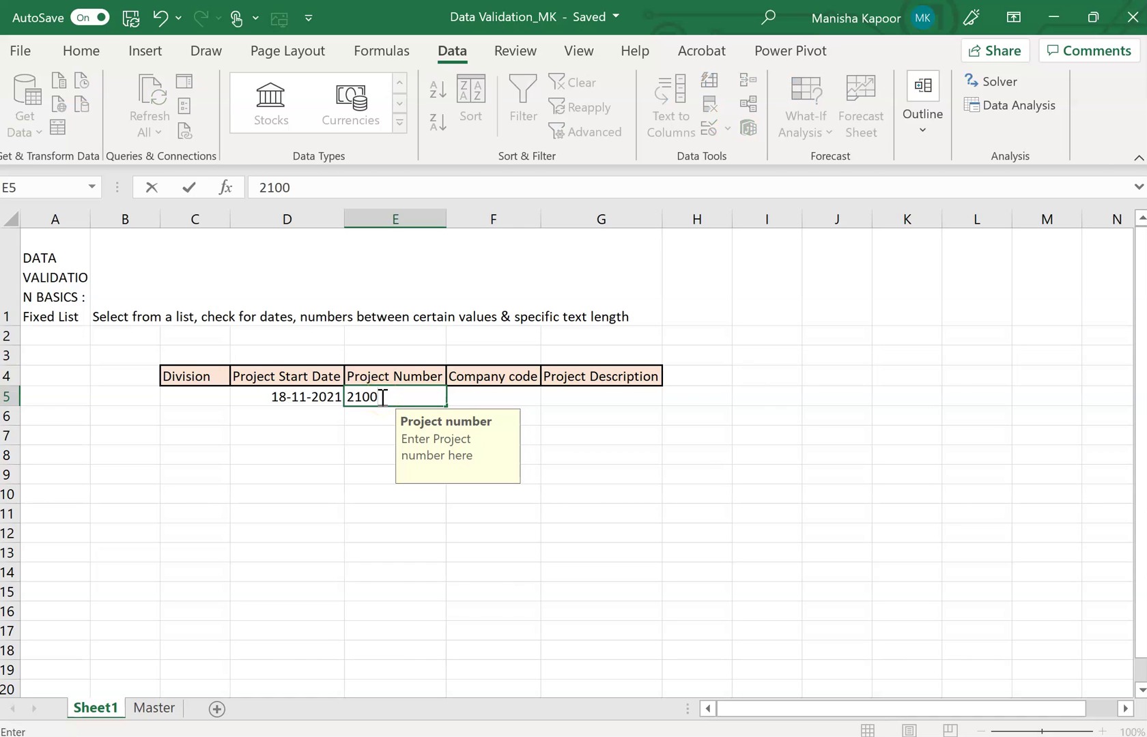
{"action": "key", "text": "Return"}
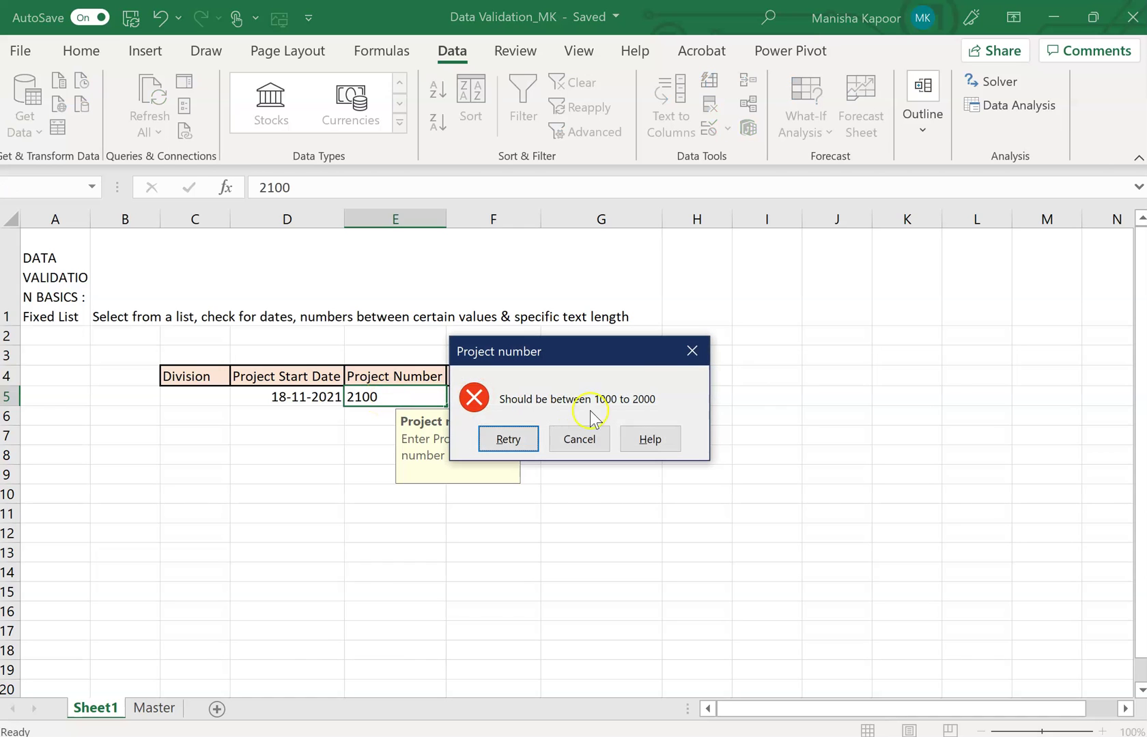
{"action": "left_click", "coordinate": [568, 452]}
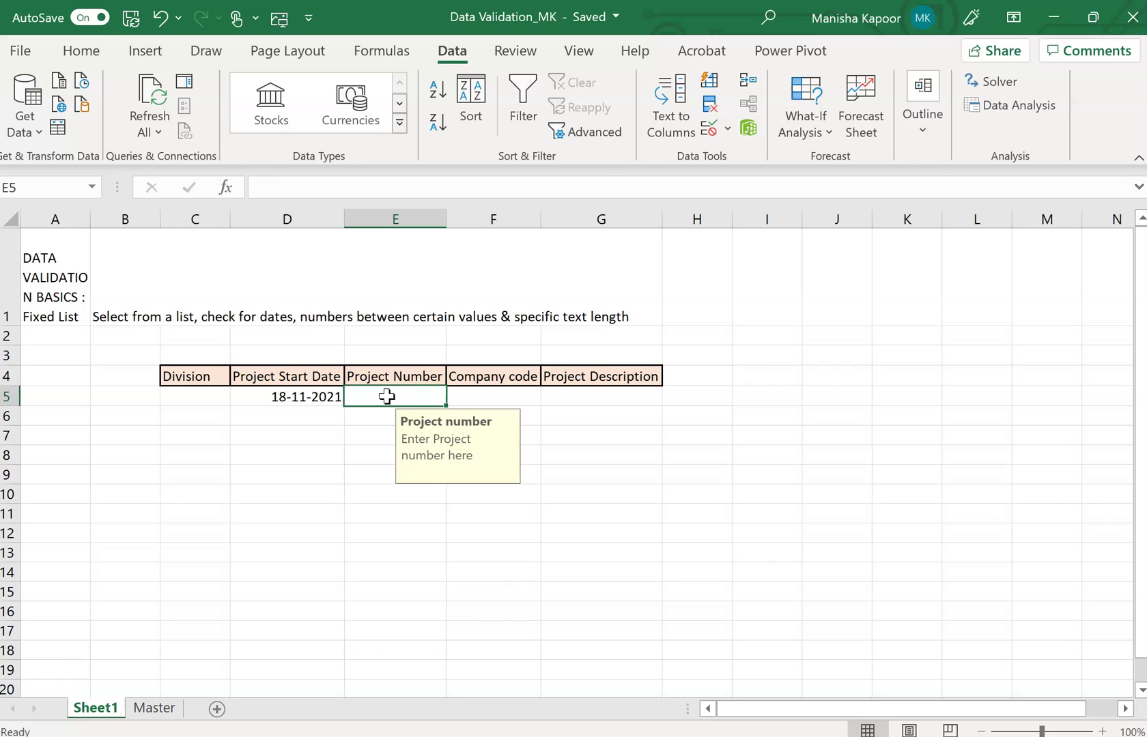
Enter 2000 in the Project Number cell E5
{"action": "type", "text": "2000"}
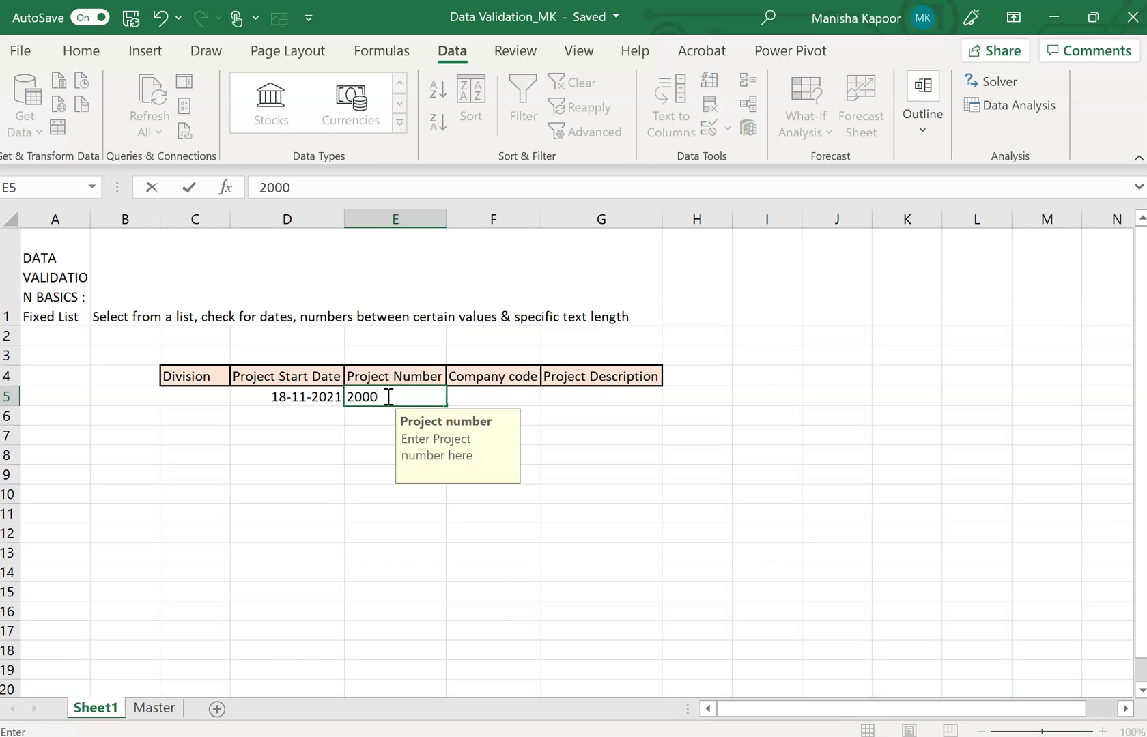
{"action": "key", "text": "Return"}
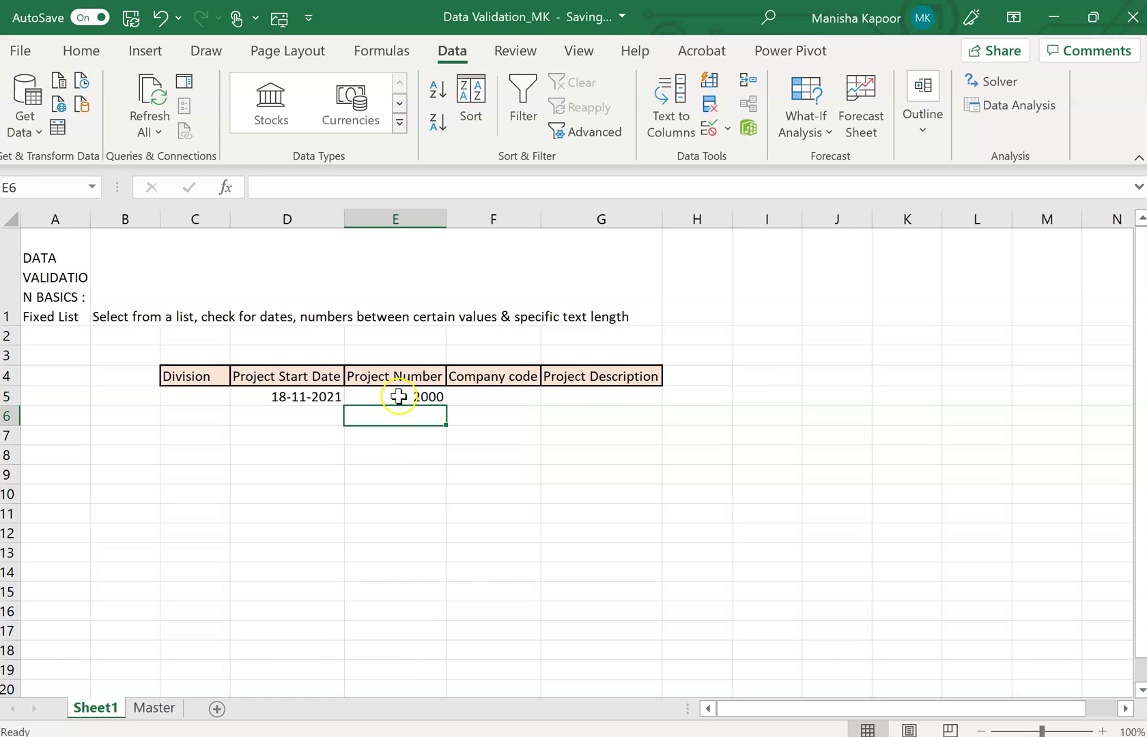
{"action": "left_click", "coordinate": [399, 397]}
Set validation on the Company code cell F5 to allow only a text length equal to 5
{"action": "left_click", "coordinate": [469, 397]}
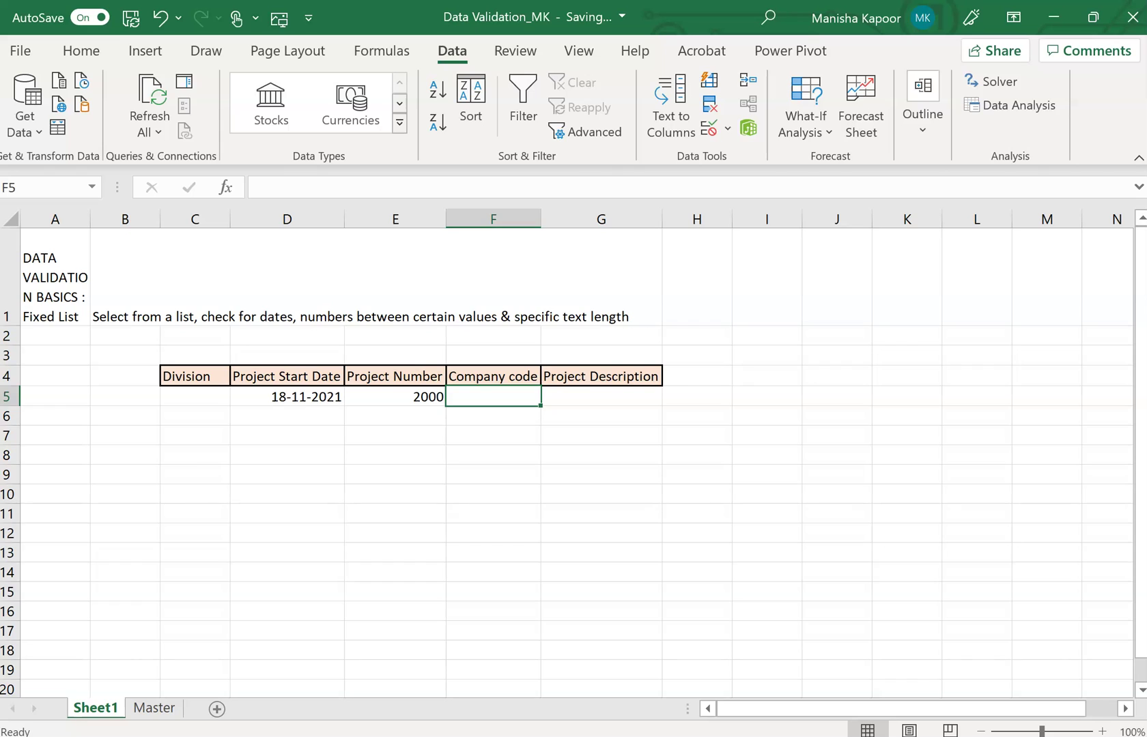
{"action": "left_click", "coordinate": [312, 540]}
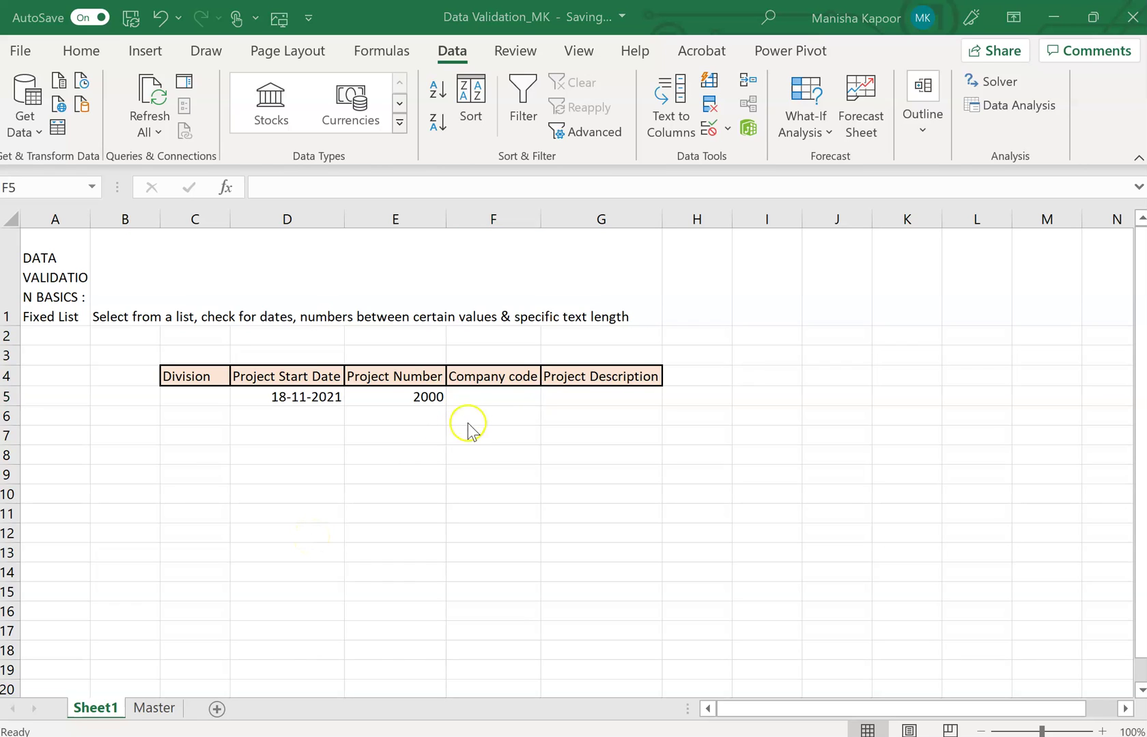
{"action": "left_click", "coordinate": [482, 401]}
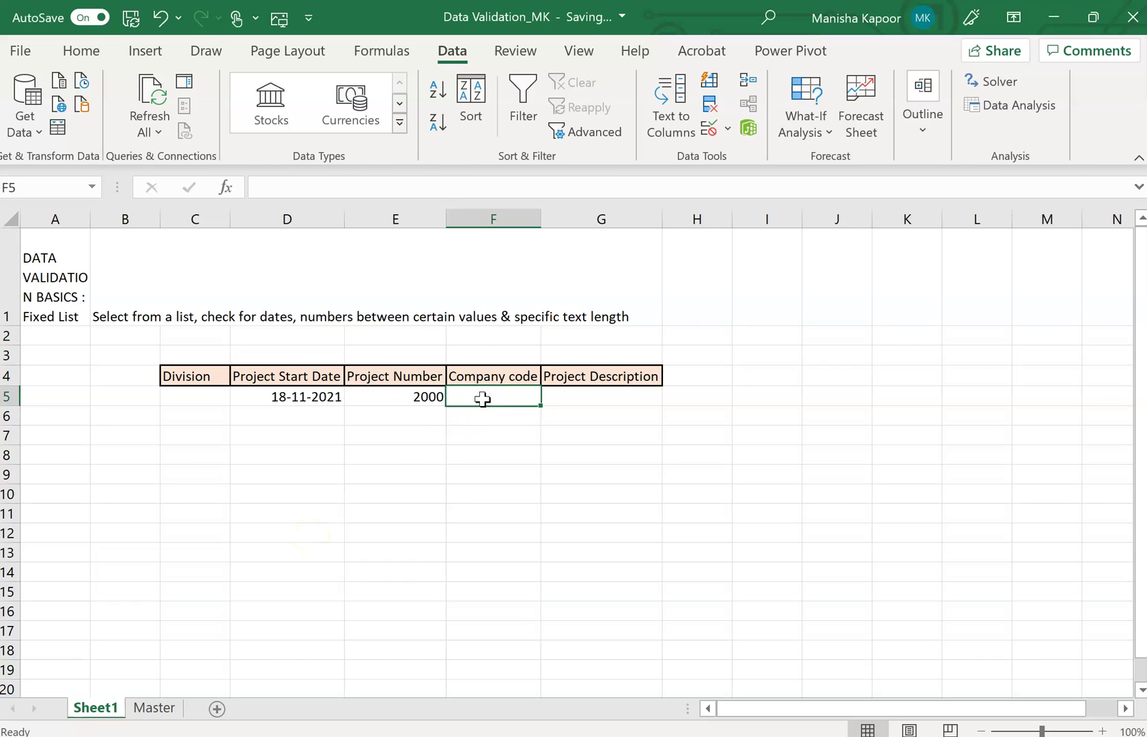
{"action": "left_click", "coordinate": [728, 131]}
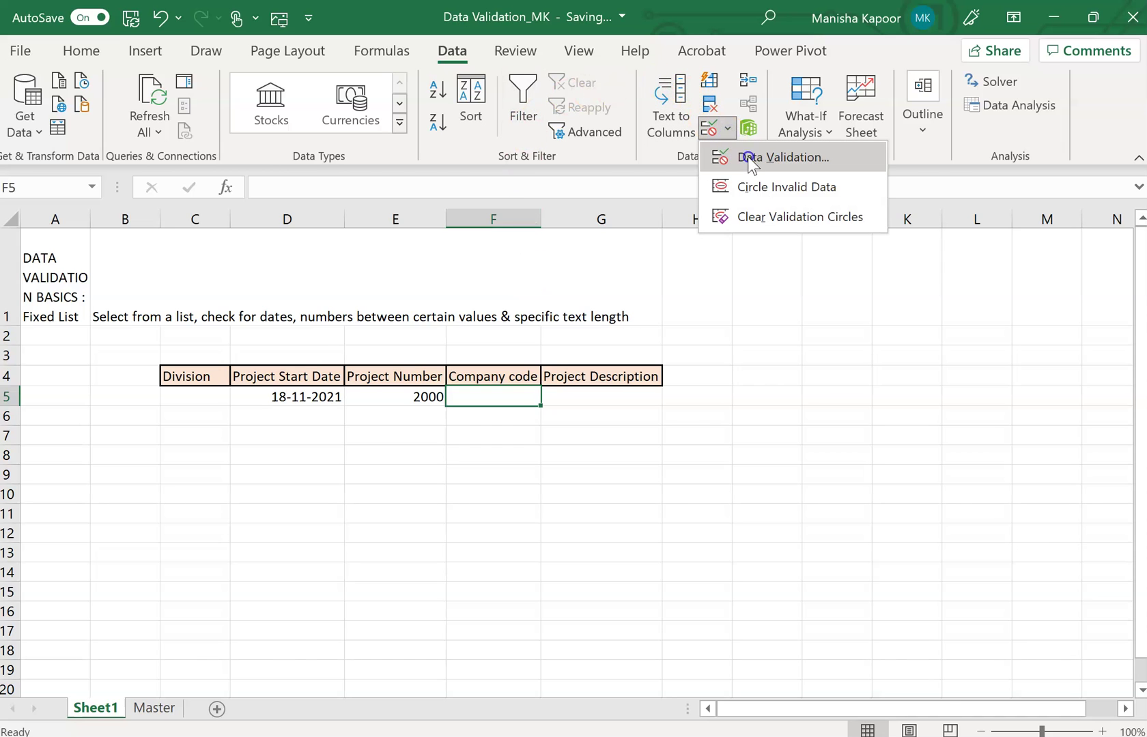
{"action": "left_click", "coordinate": [747, 156]}
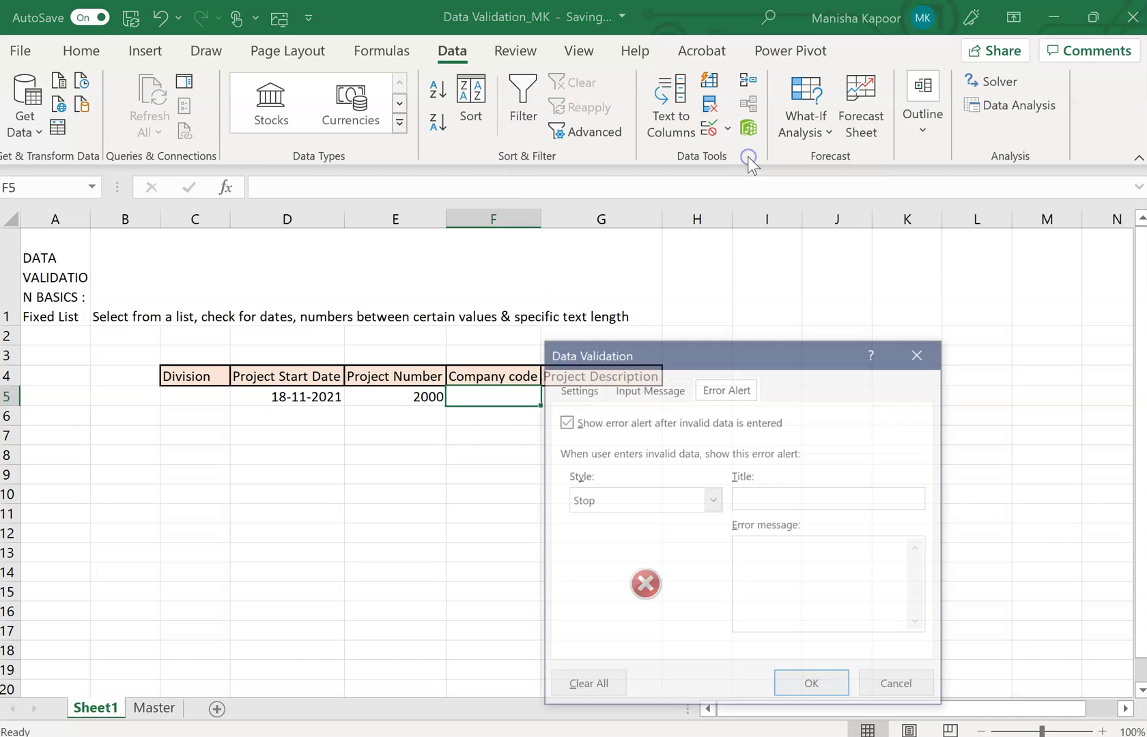
{"action": "left_click", "coordinate": [567, 390]}
{"action": "left_click", "coordinate": [704, 467]}
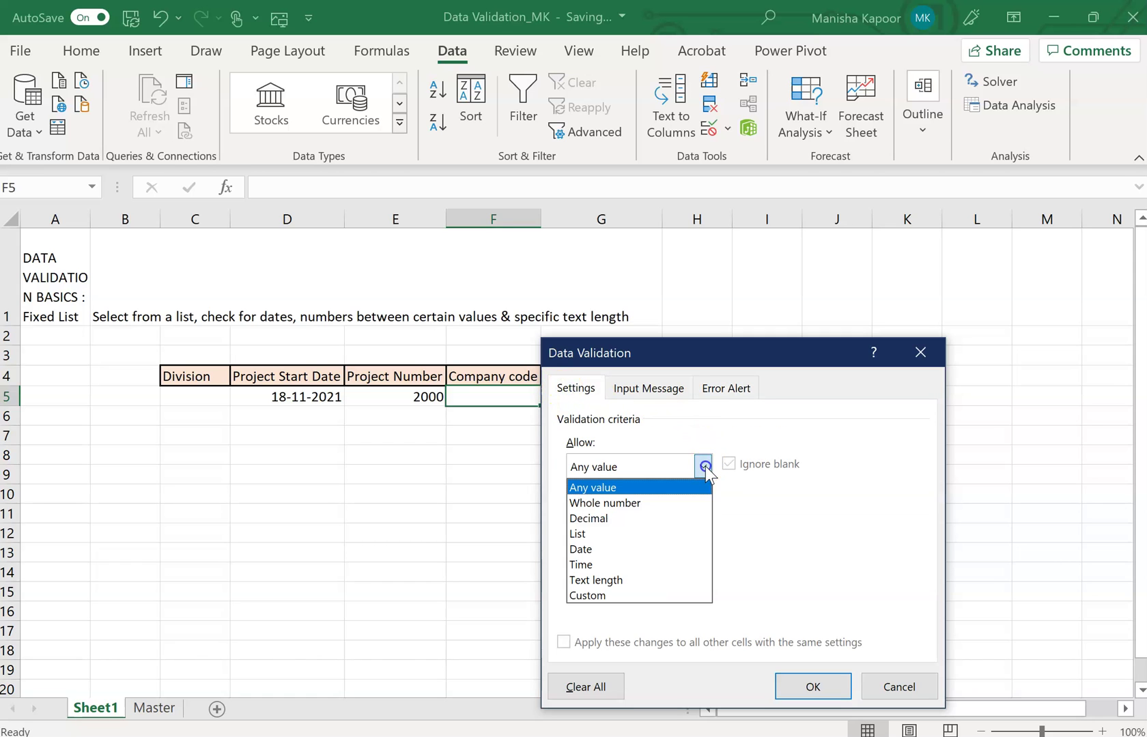
{"action": "left_click", "coordinate": [635, 580]}
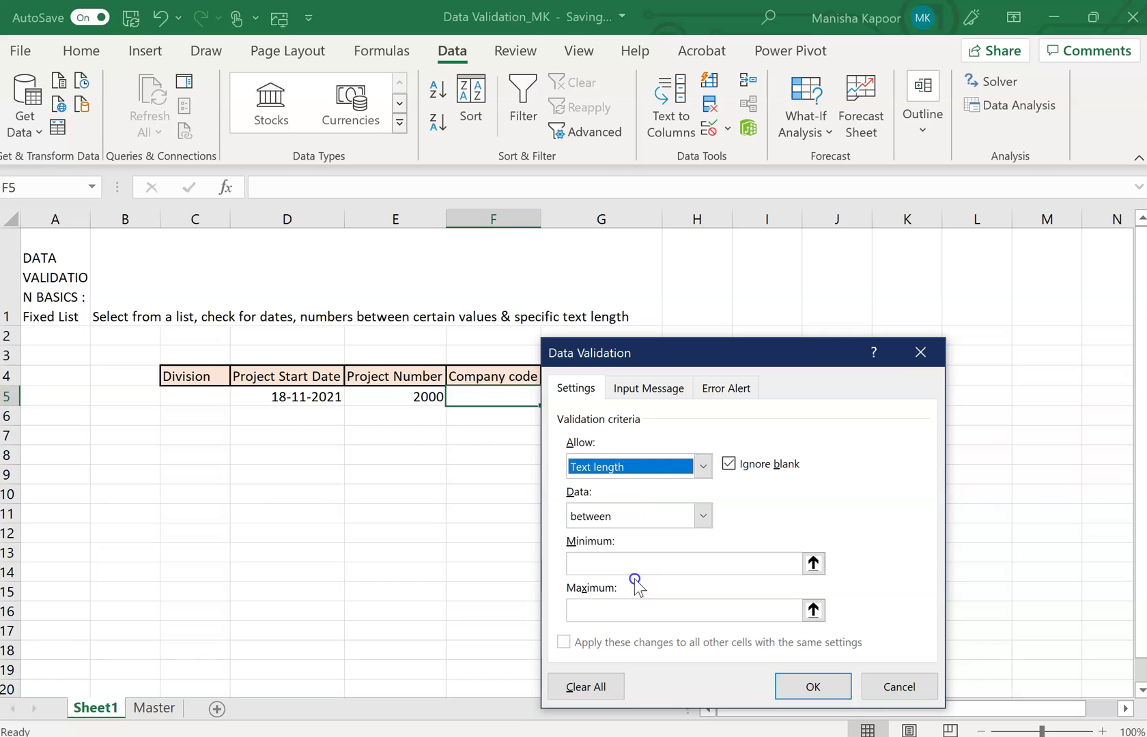
{"action": "left_click", "coordinate": [704, 517]}
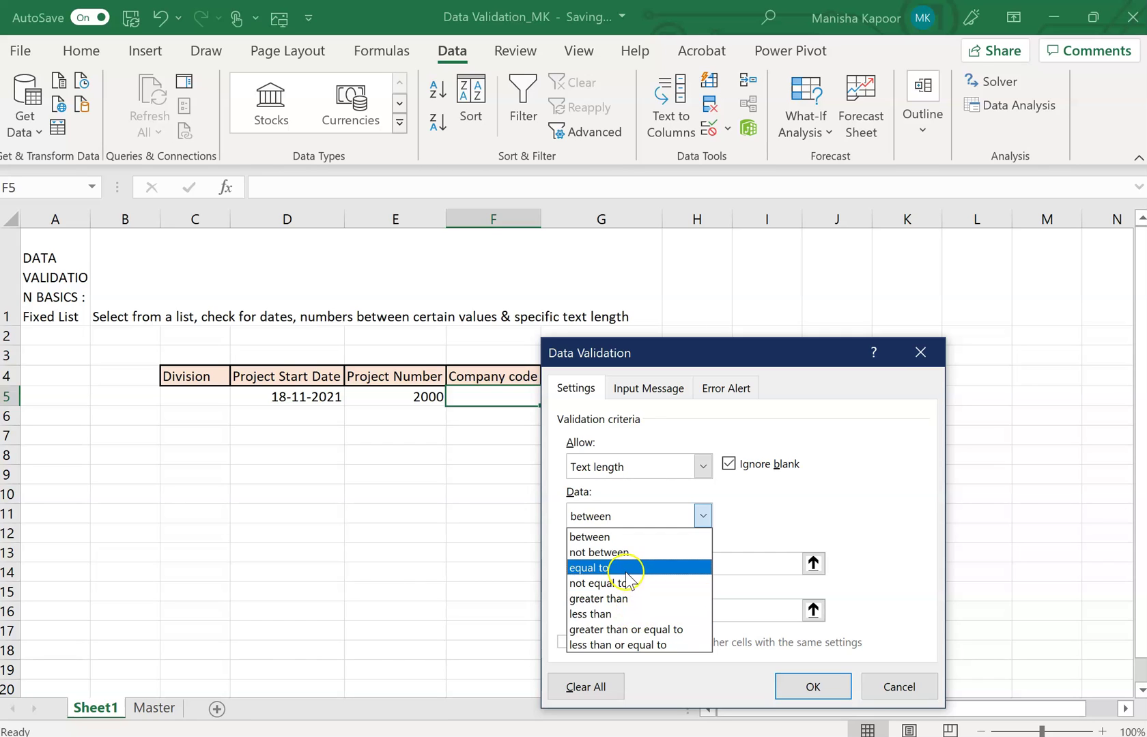
{"action": "left_click", "coordinate": [632, 567]}
{"action": "left_click", "coordinate": [627, 562]}
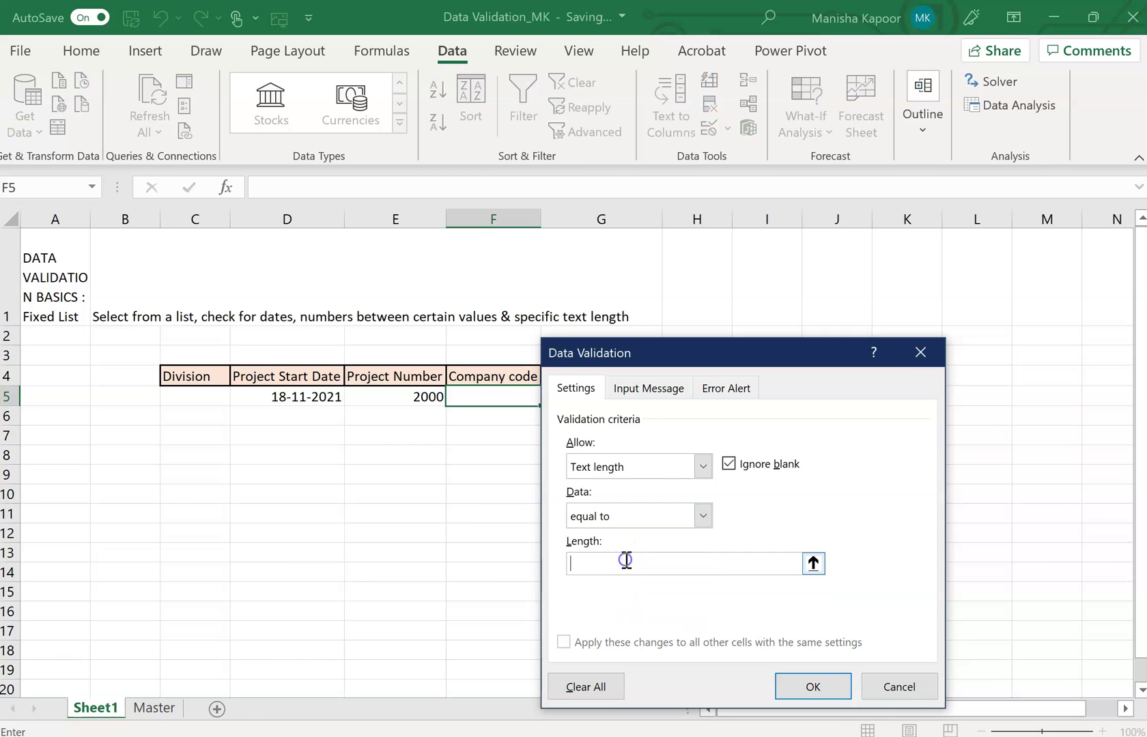
{"action": "type", "text": "5"}
Give F5's validation an input message titled "Company code" with the text "Enter company code"
{"action": "left_click", "coordinate": [667, 391]}
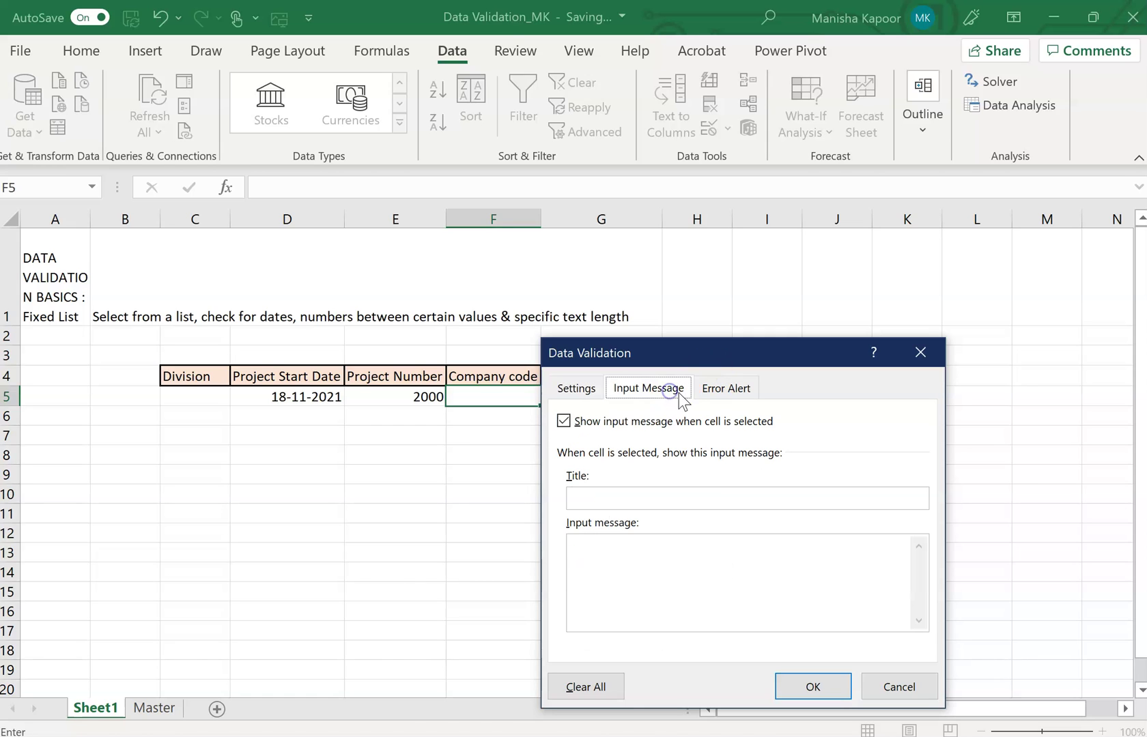
{"action": "left_click", "coordinate": [613, 499]}
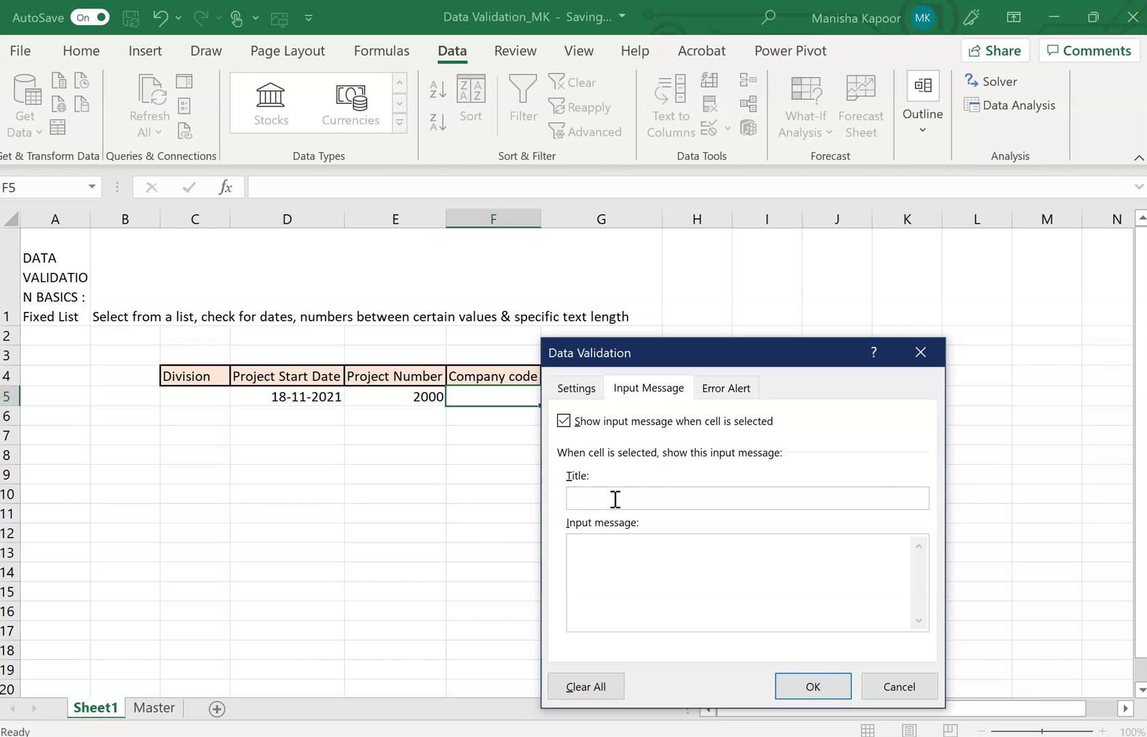
{"action": "type", "text": "Company code"}
{"action": "left_click", "coordinate": [600, 570]}
{"action": "type", "text": "E"}
{"action": "key", "text": "BackSpace"}
{"action": "type", "text": "nter company code"}
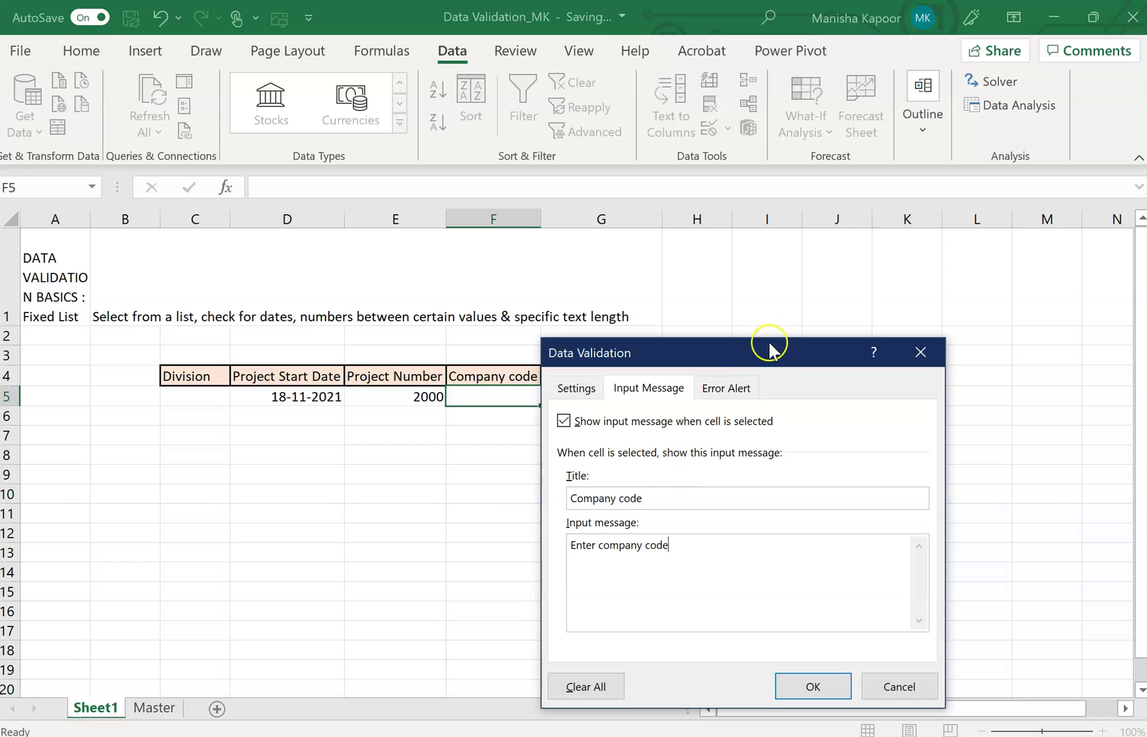
Add an error alert titled "Company code" with the message "Should be 5 characters" and apply F5's validation
{"action": "left_click", "coordinate": [745, 391]}
{"action": "left_click", "coordinate": [758, 559]}
{"action": "type", "text": "Sh"}
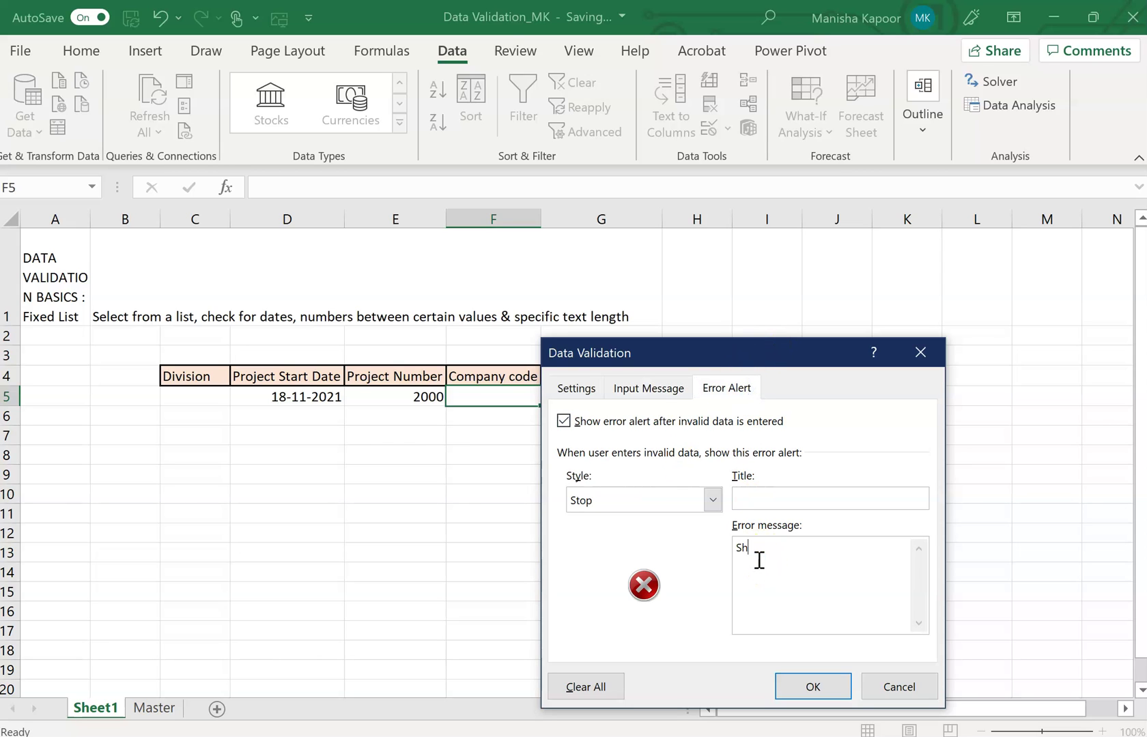
{"action": "type", "text": "ould be 5 characters"}
{"action": "left_click", "coordinate": [760, 500]}
{"action": "type", "text": "CX"}
{"action": "type", "text": "ompany code"}
{"action": "left_click", "coordinate": [798, 686]}
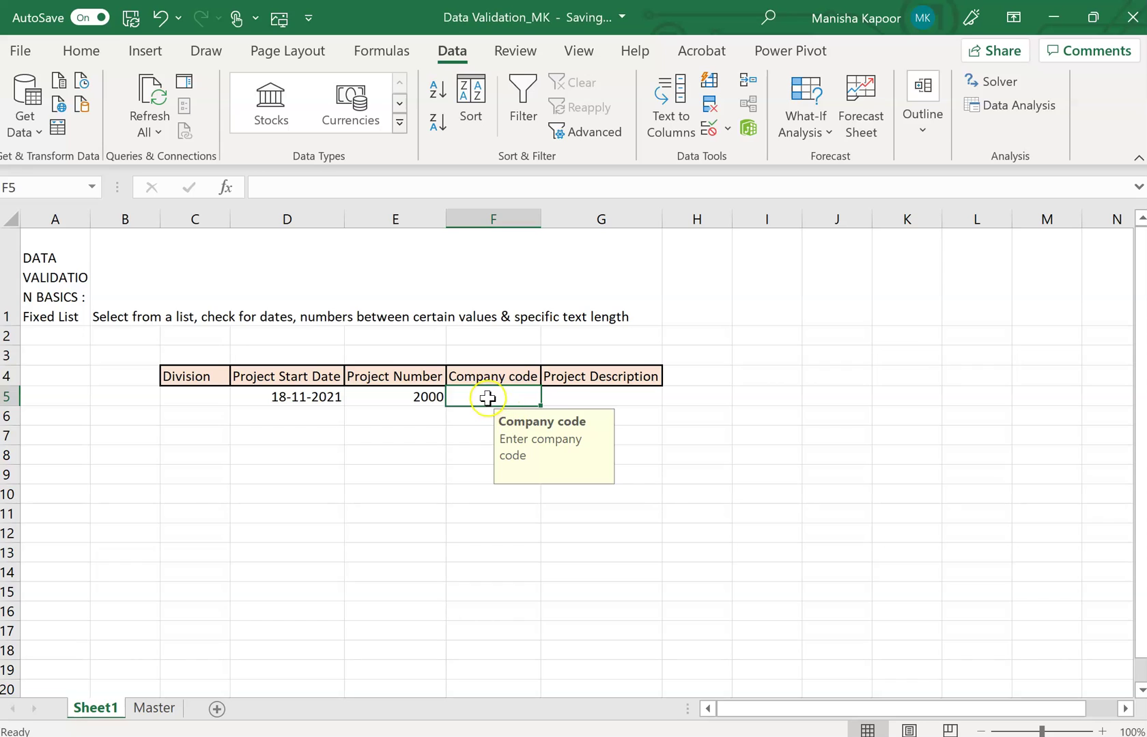
Try to enter the six-digit code 456782 in F5 and dismiss the attempt
{"action": "type", "text": "456"}
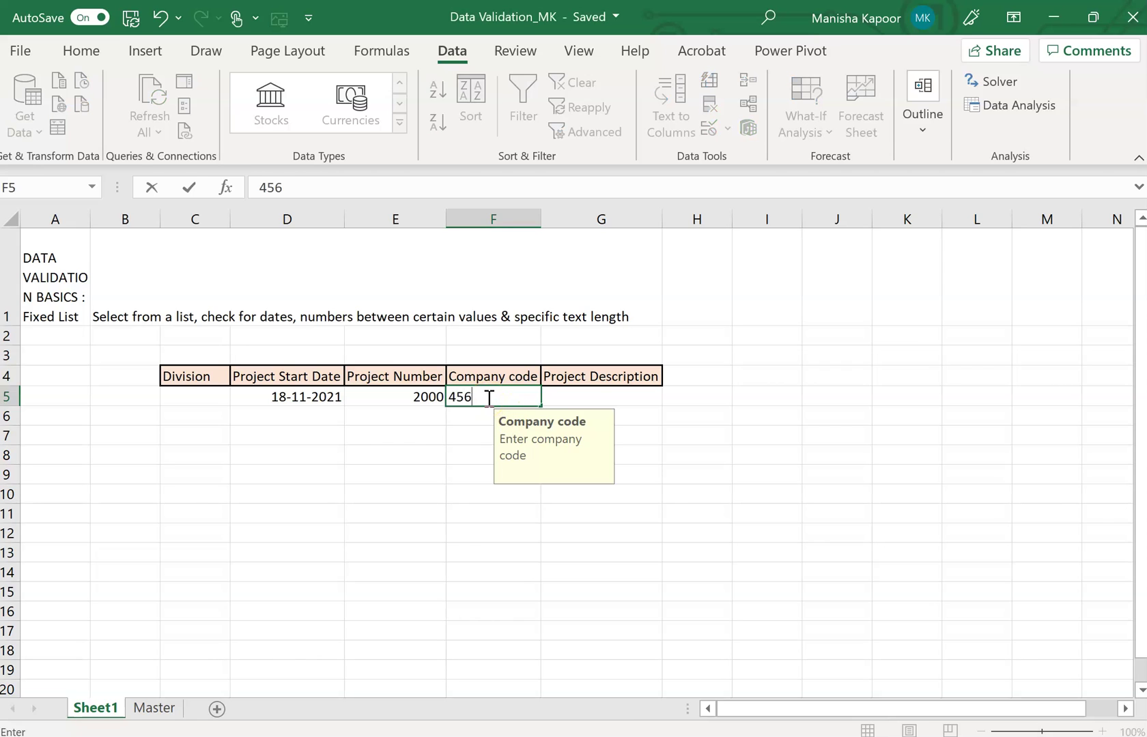
{"action": "type", "text": "782"}
{"action": "key", "text": "Return"}
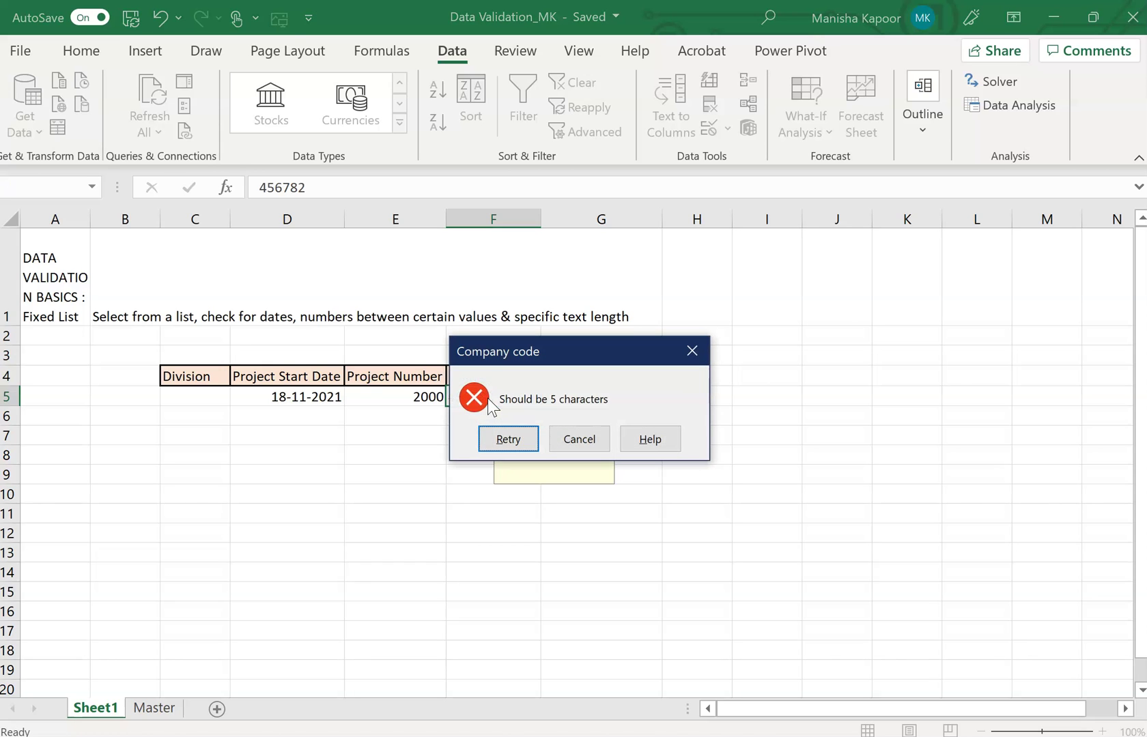
{"action": "left_click", "coordinate": [691, 352]}
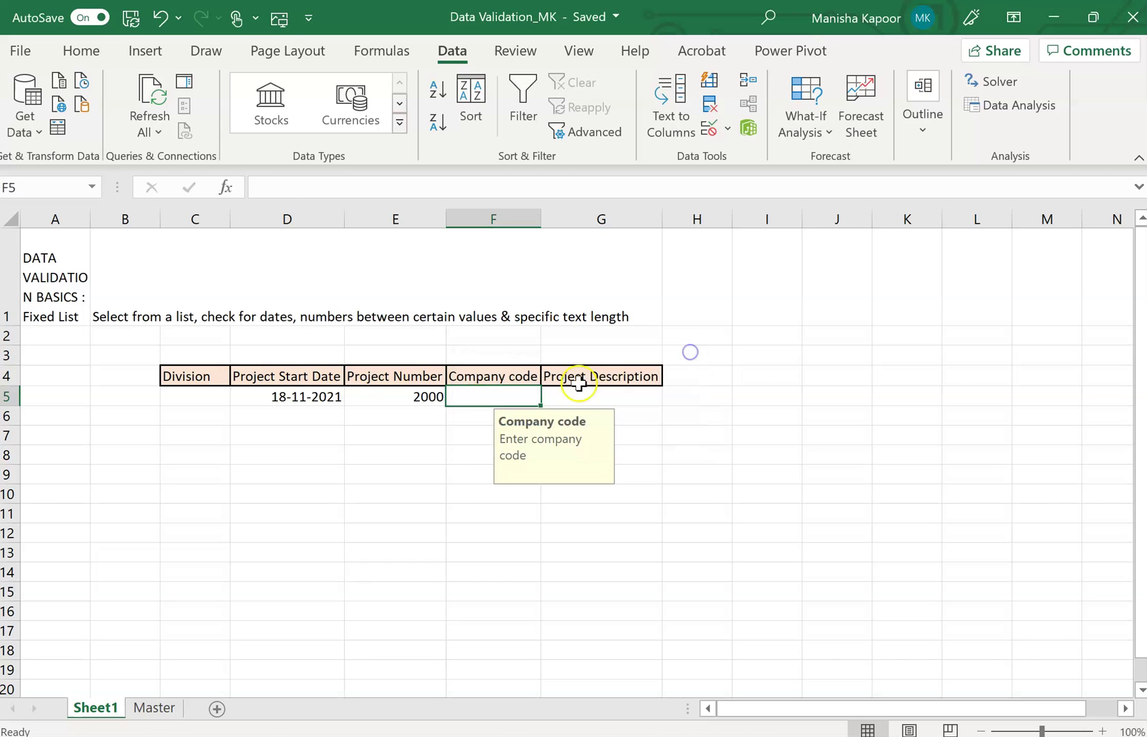
Enter 45672 in the Company code cell F5
{"action": "double_click", "coordinate": [480, 400]}
{"action": "type", "text": "45672"}
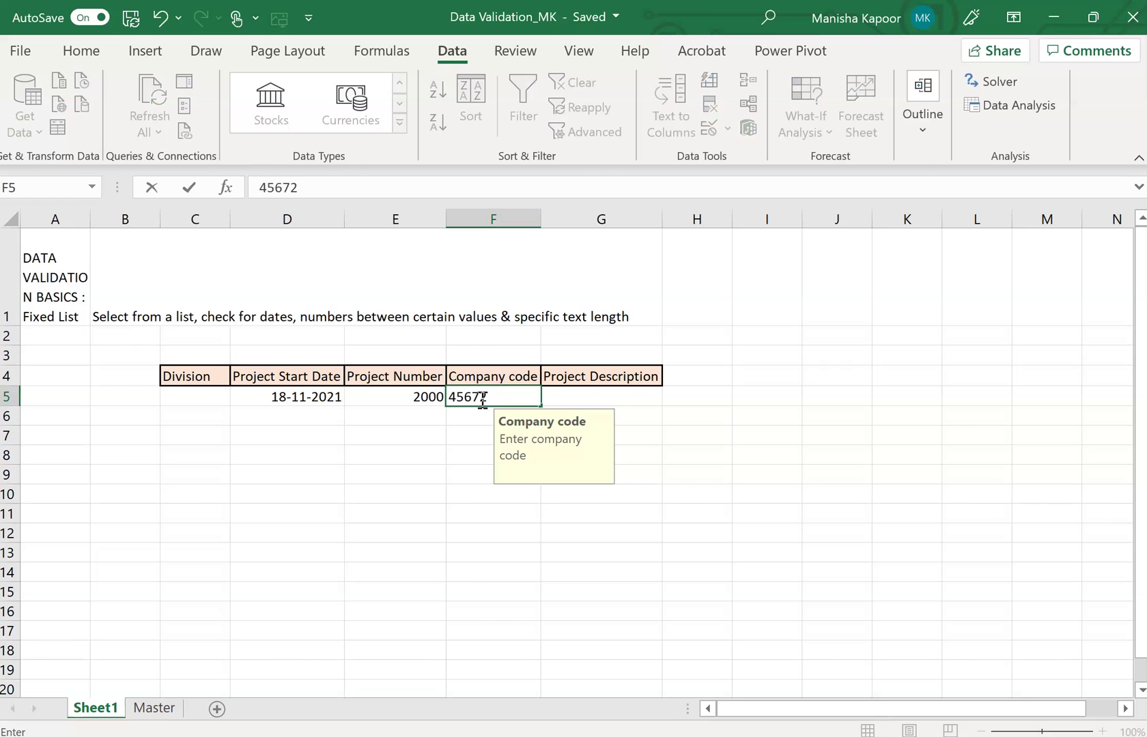
{"action": "key", "text": "Return"}
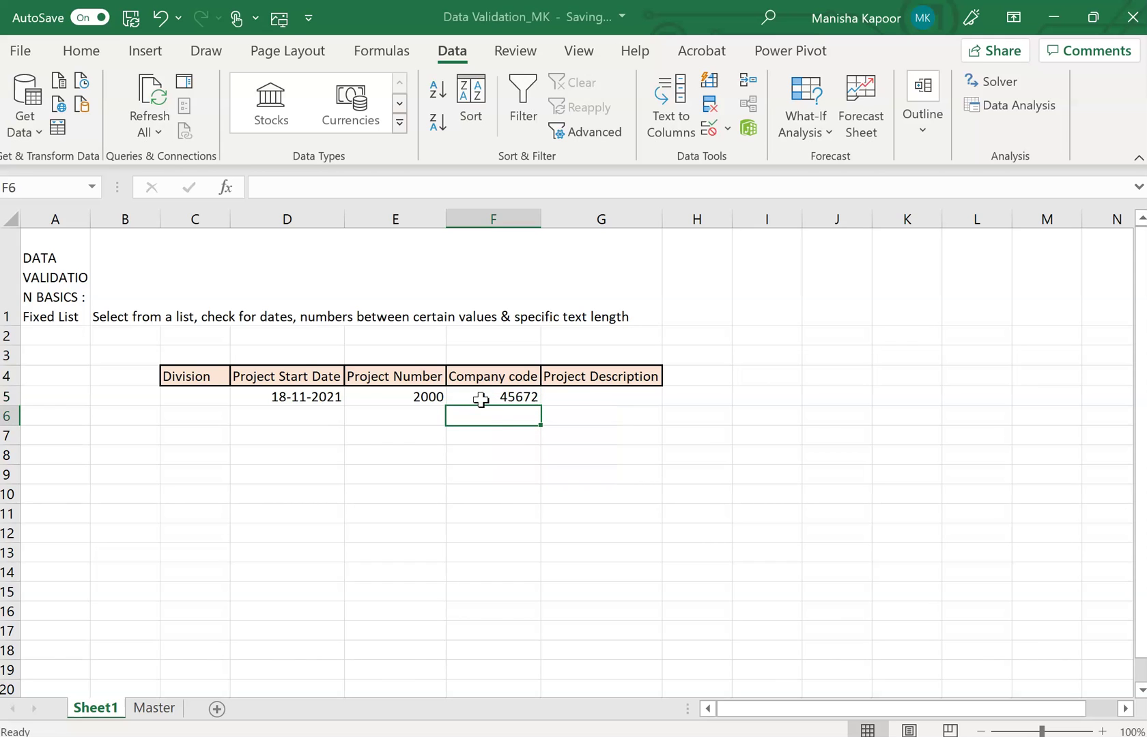
{"action": "left_click", "coordinate": [483, 397]}
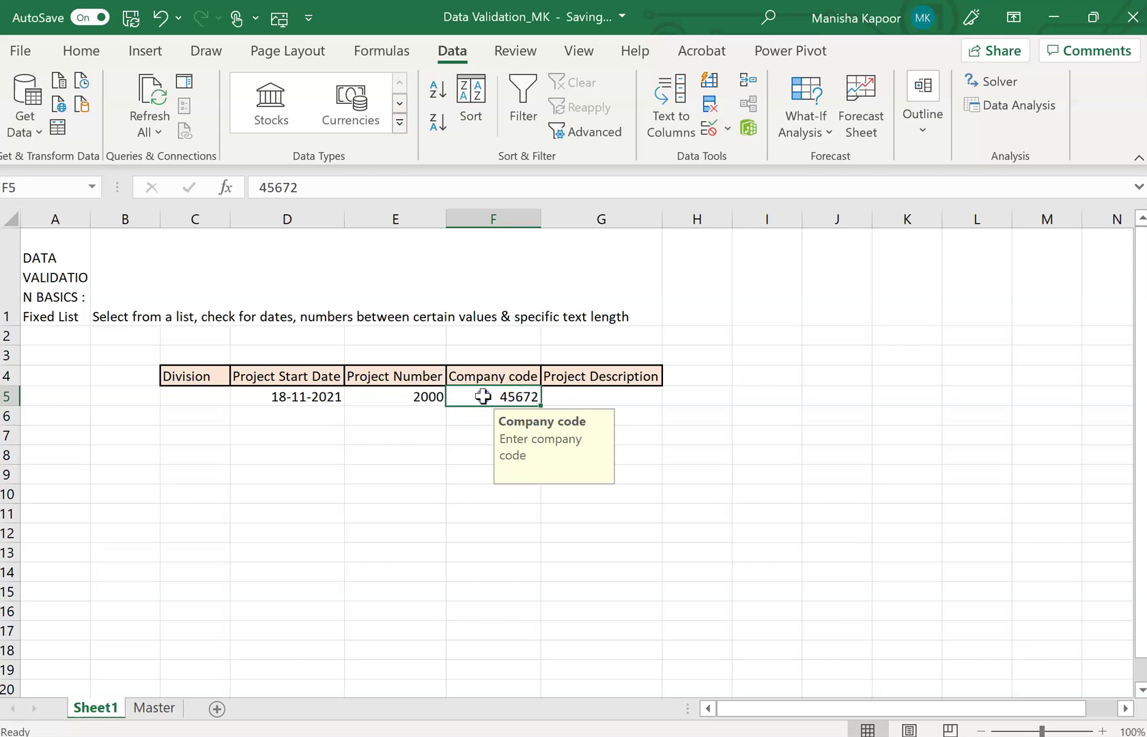
Set validation on the Project Description cell G5 to allow only a text length greater than 15
{"action": "left_click", "coordinate": [557, 397]}
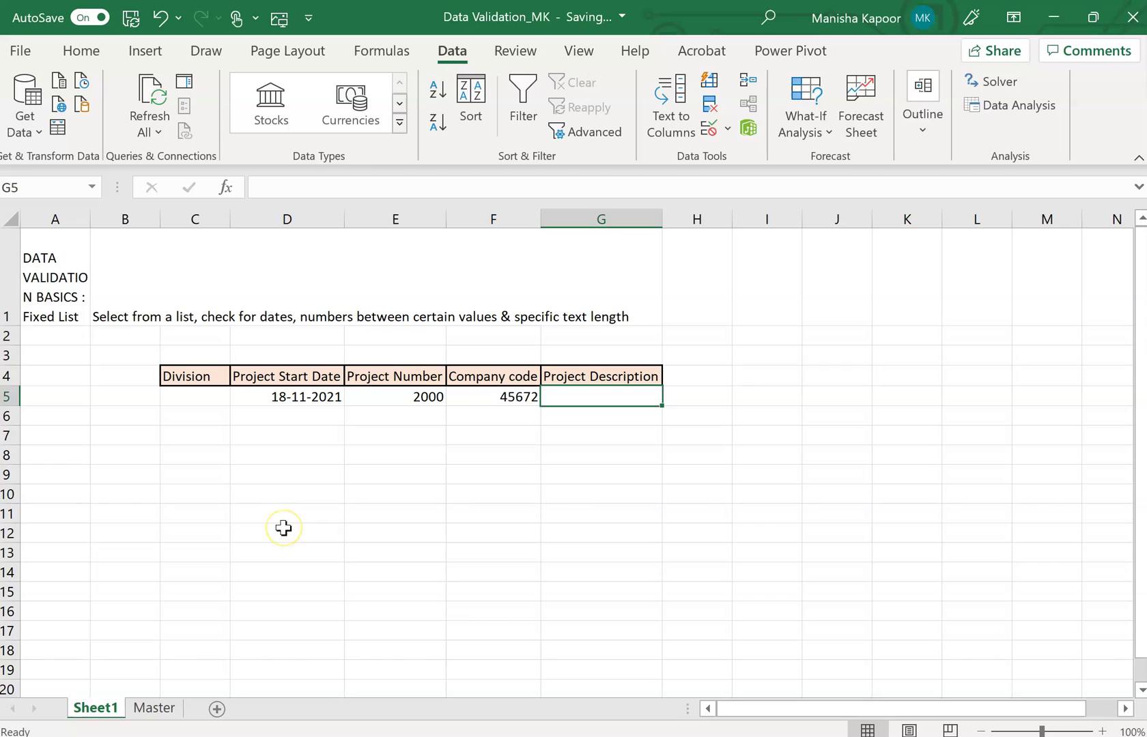
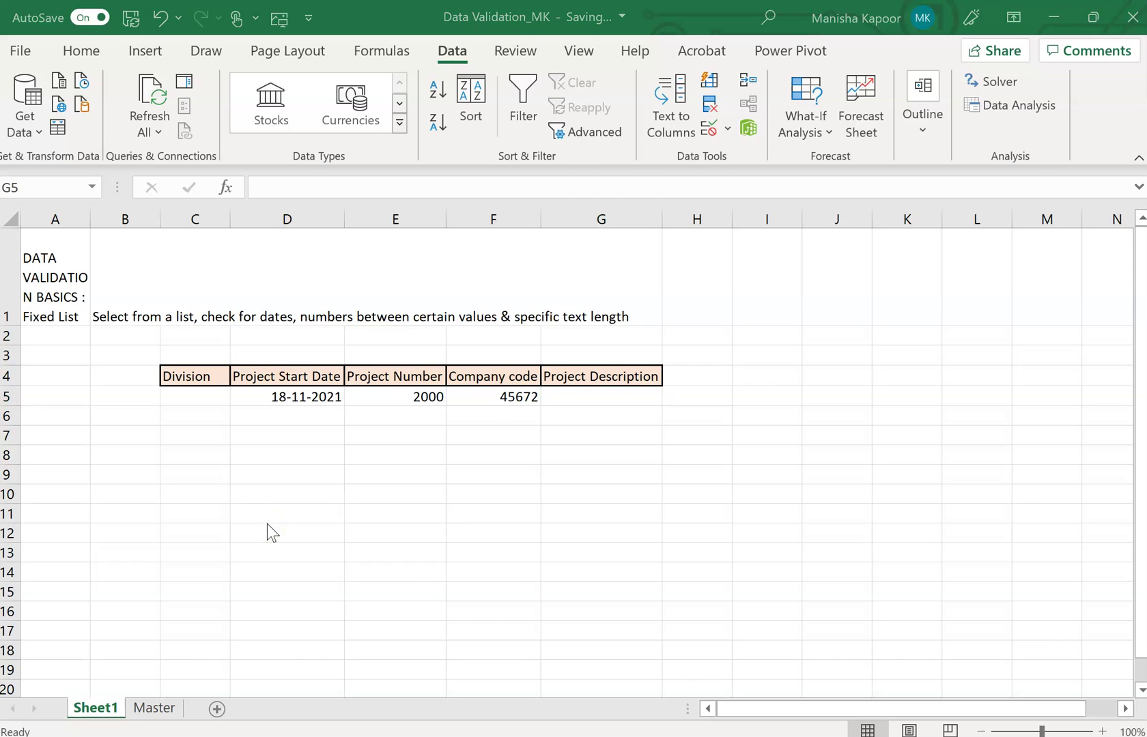
{"action": "left_click", "coordinate": [595, 396]}
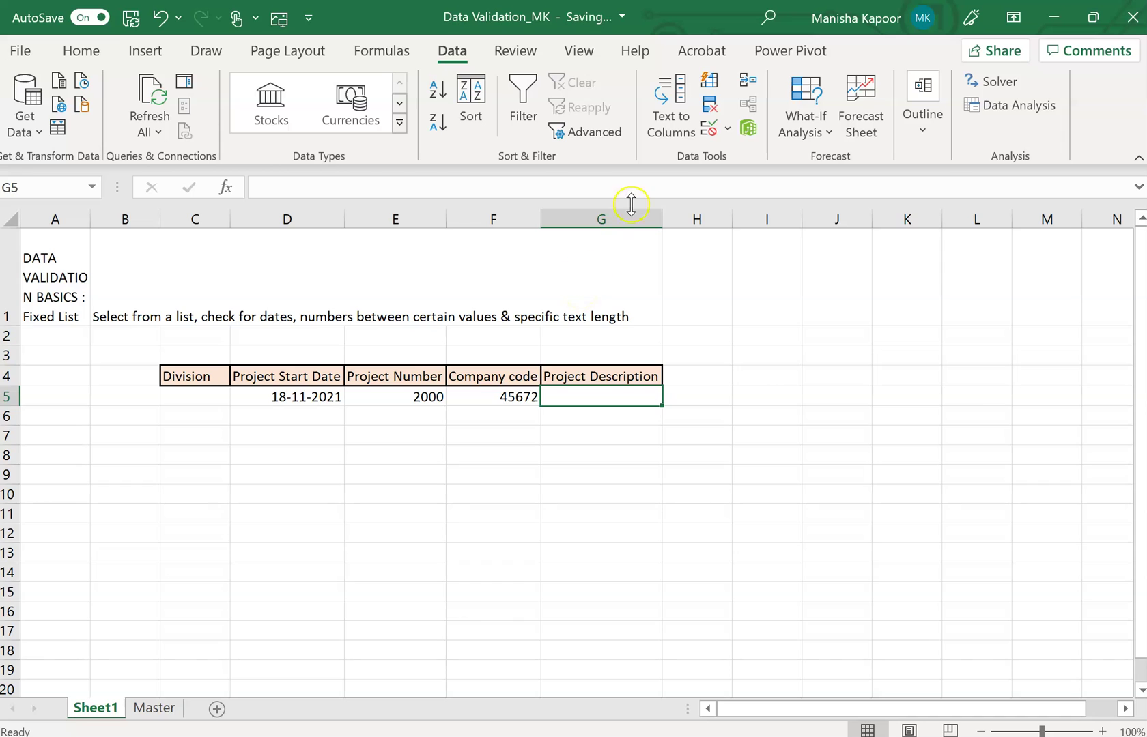
{"action": "left_click", "coordinate": [728, 127]}
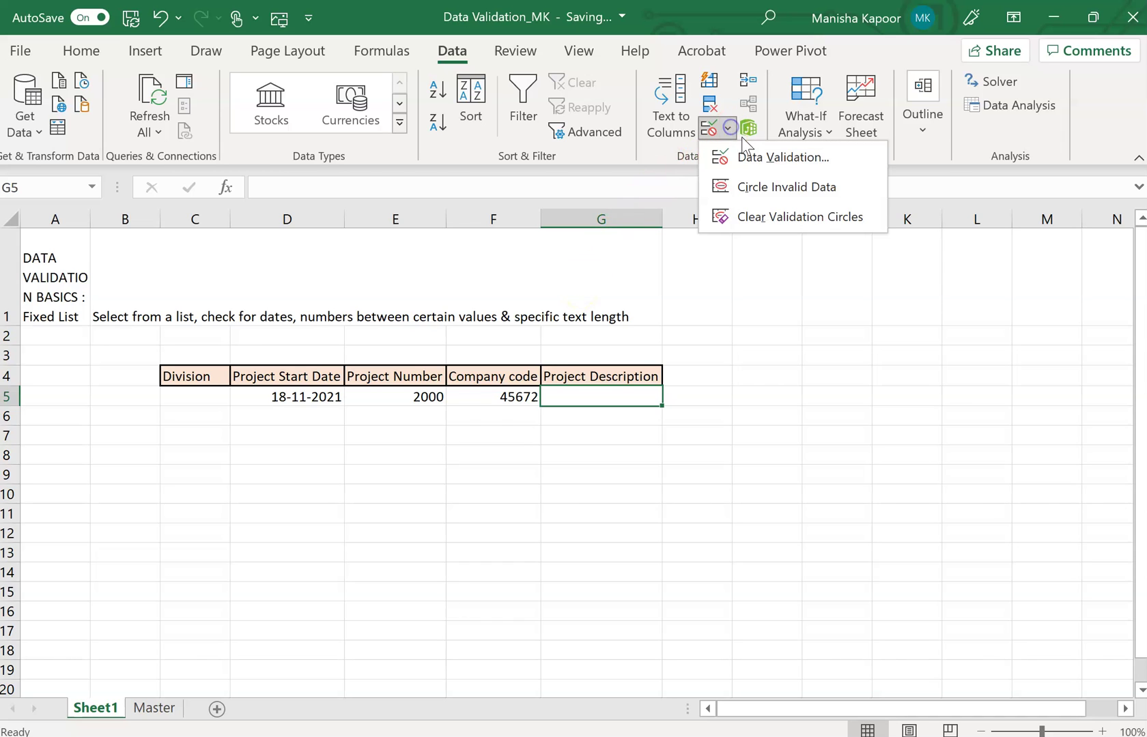
{"action": "left_click", "coordinate": [763, 158]}
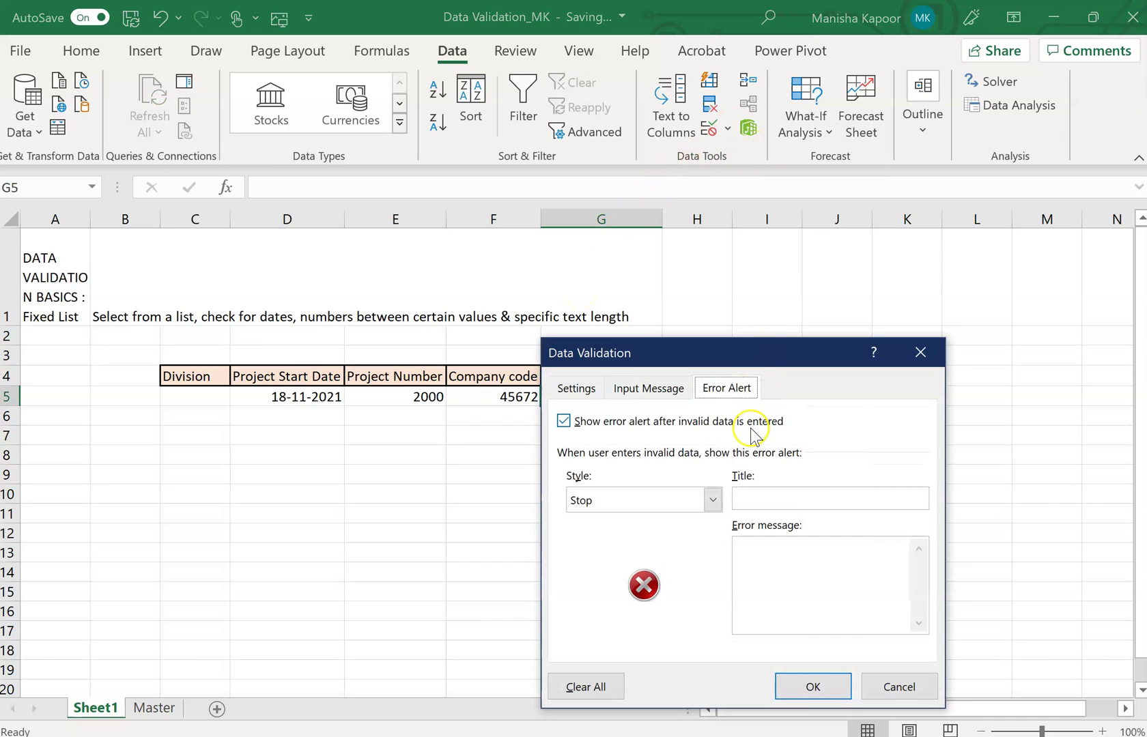
{"action": "left_click", "coordinate": [576, 388]}
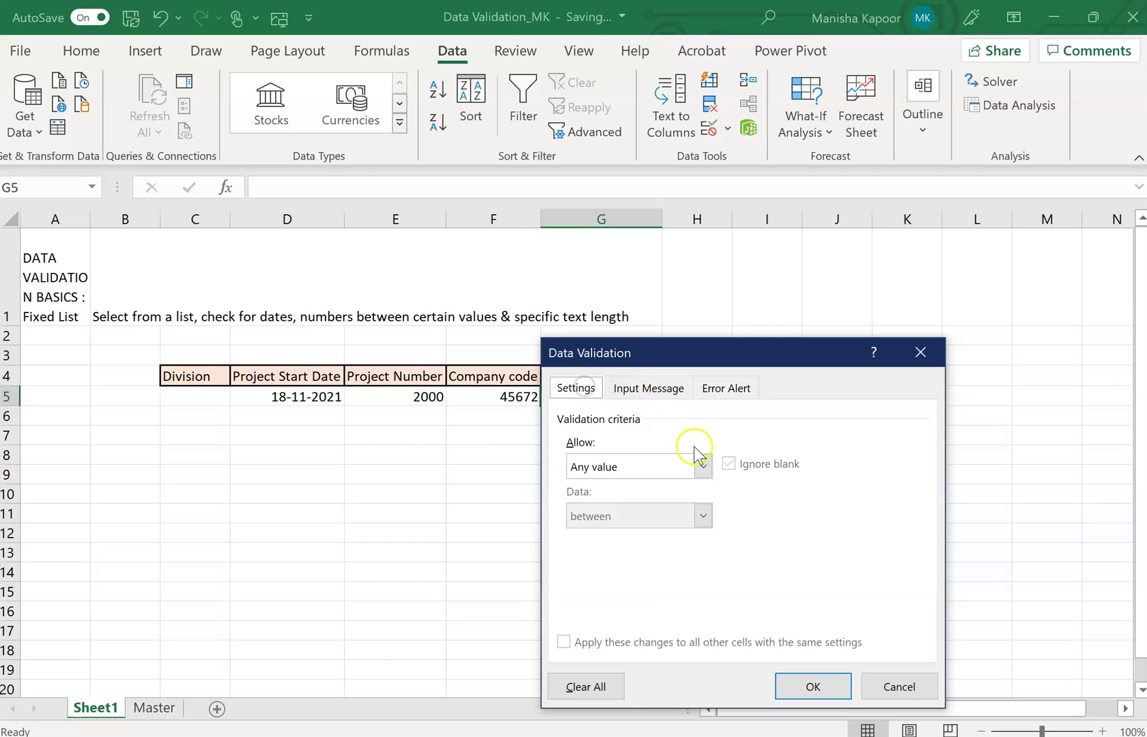
{"action": "left_click", "coordinate": [703, 467]}
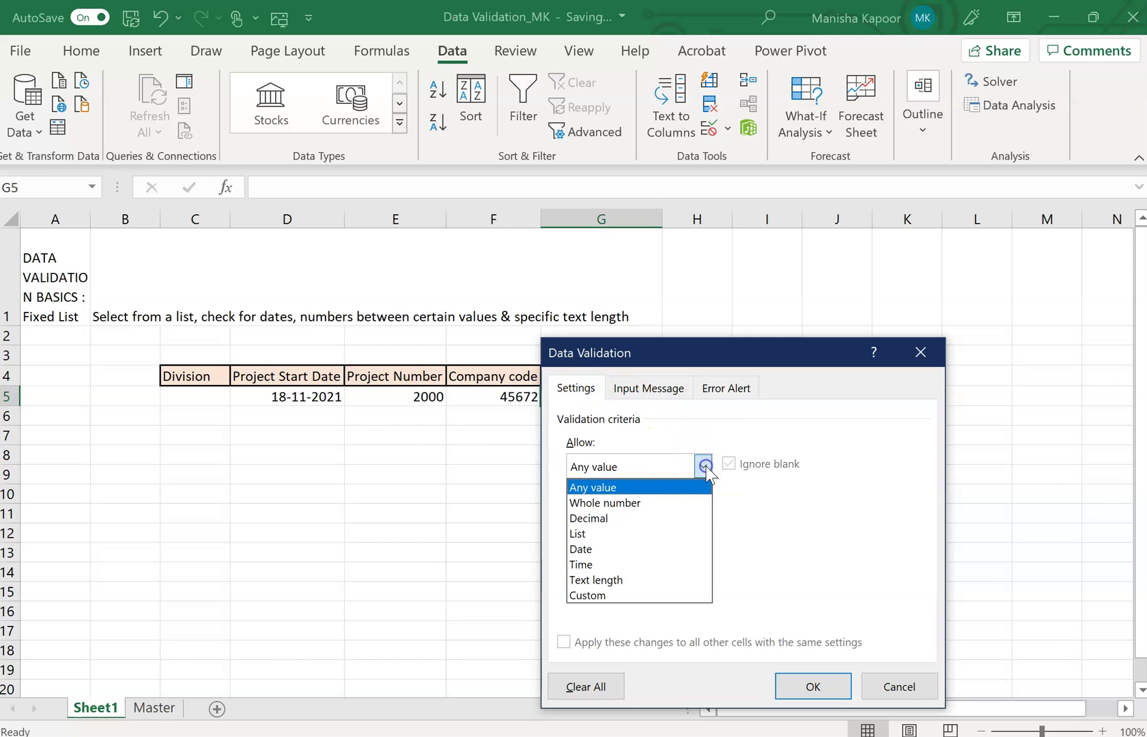
{"action": "left_click", "coordinate": [666, 580]}
{"action": "left_click", "coordinate": [702, 516]}
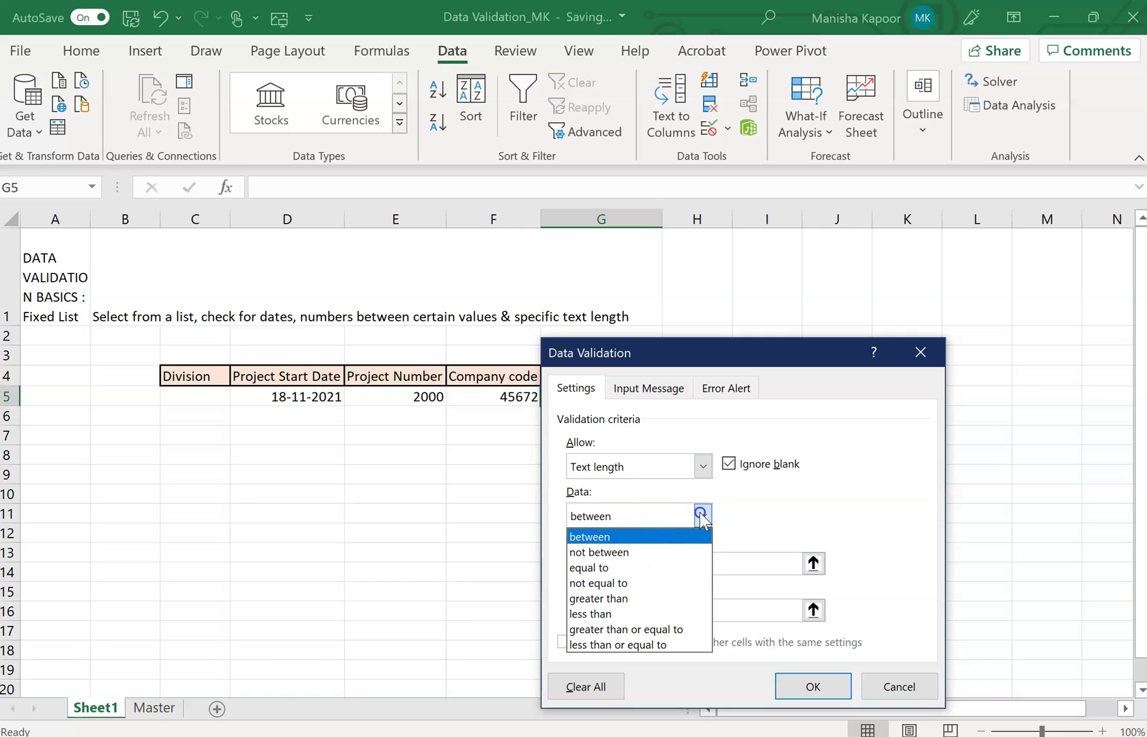
{"action": "left_click", "coordinate": [663, 598]}
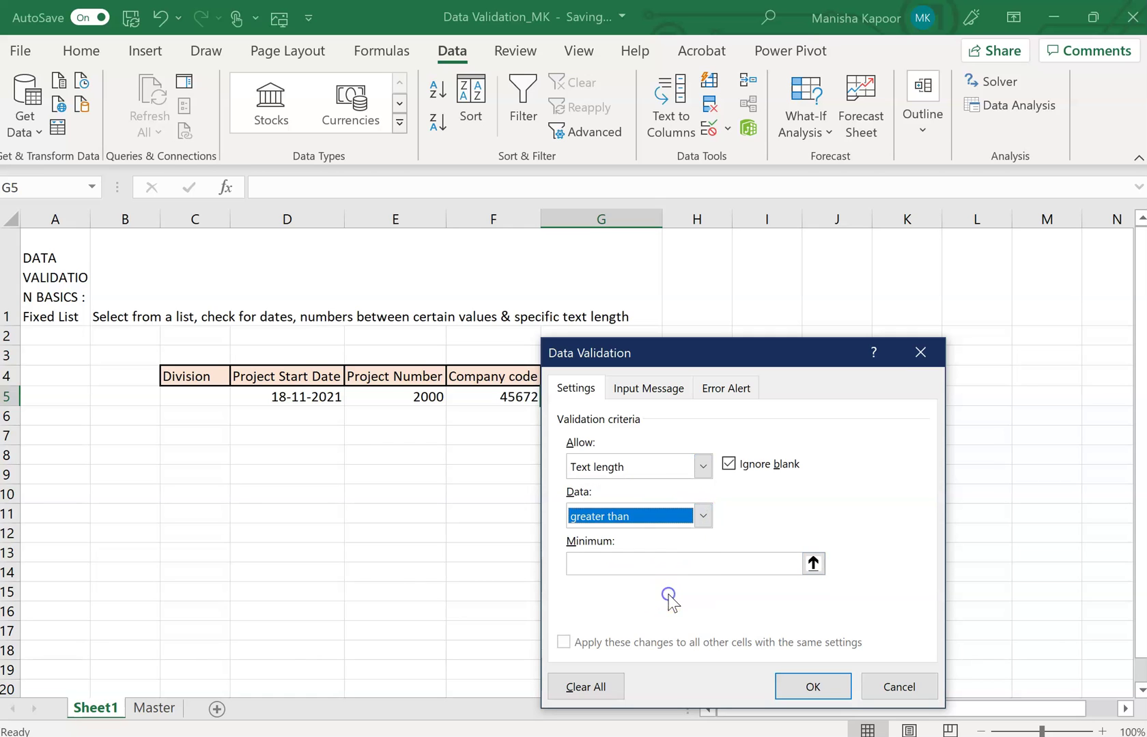
{"action": "left_click", "coordinate": [660, 568]}
{"action": "type", "text": "15"}
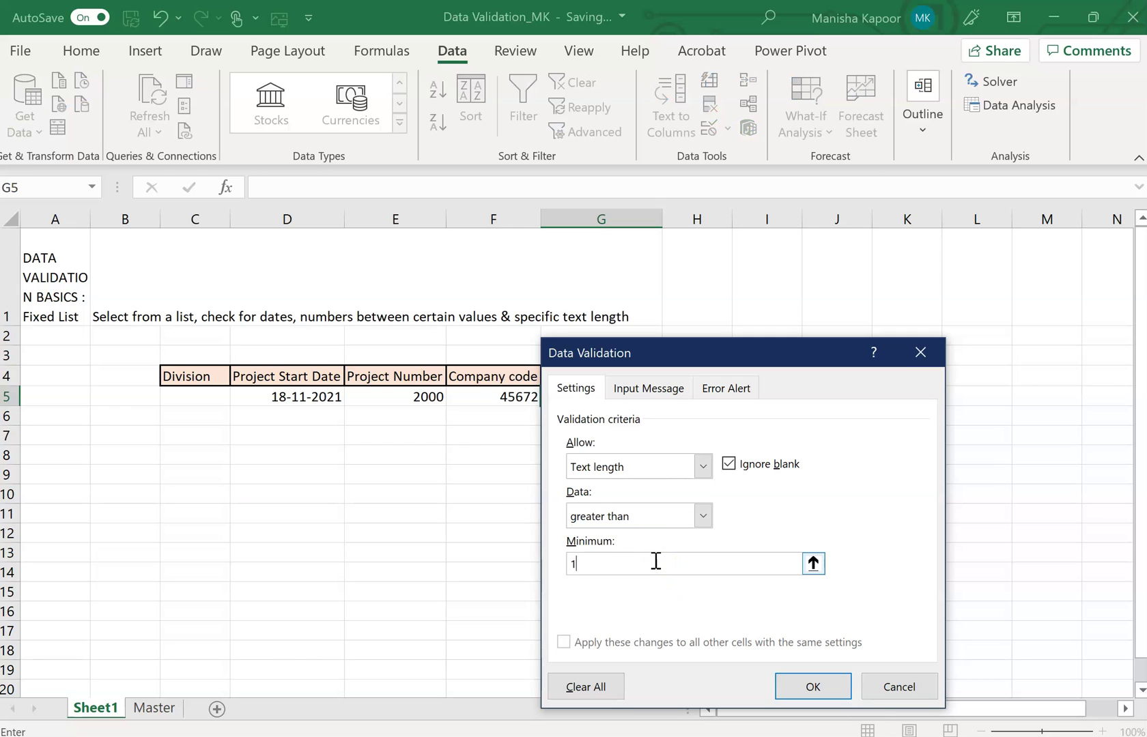
Give G5's validation an input message titled "Project Description" with the text "Give description of the project"
{"action": "left_click", "coordinate": [648, 389]}
{"action": "left_click", "coordinate": [611, 503]}
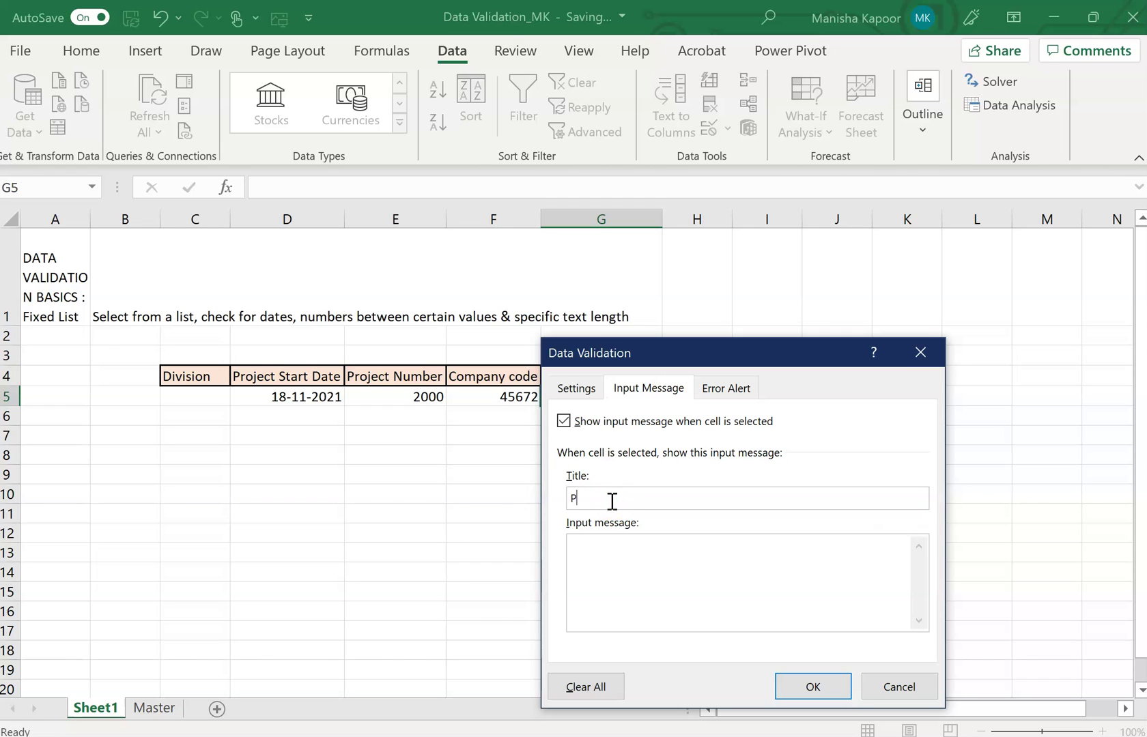
{"action": "type", "text": "Project Des"}
{"action": "left_click", "coordinate": [617, 546]}
{"action": "type", "text": "Give description of the project"}
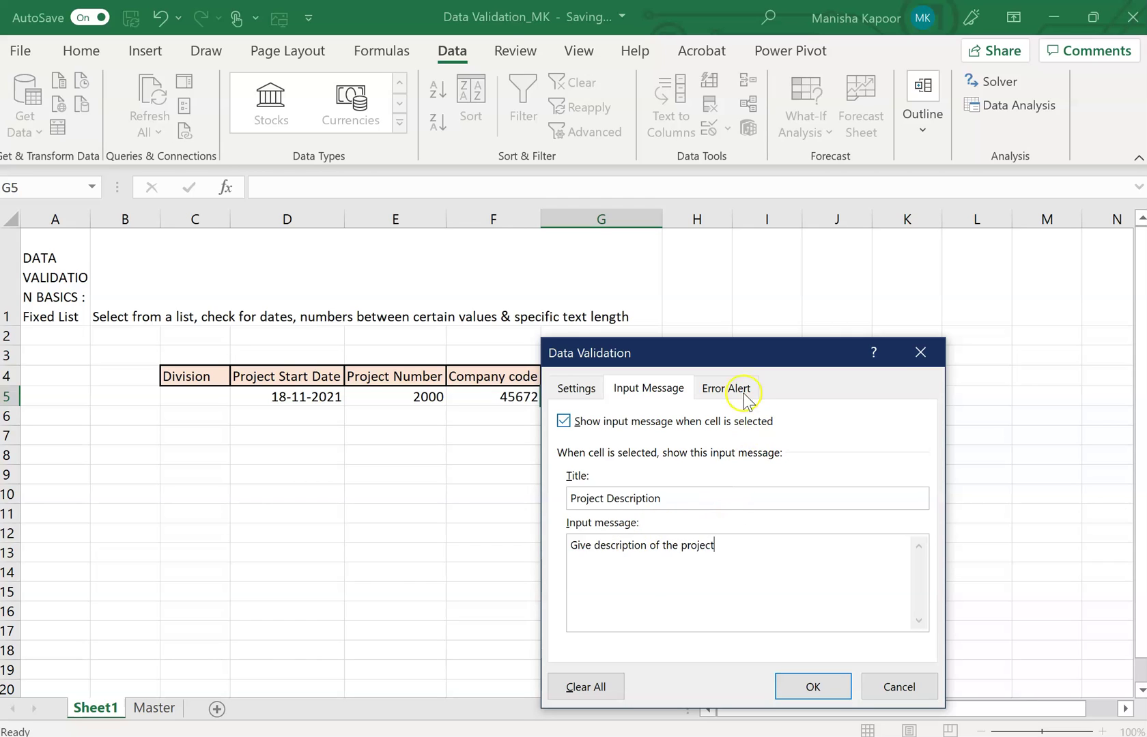
Add an error alert titled "Project description" with the message "It should be atleast 15 characters" and apply G5's validation
{"action": "left_click", "coordinate": [739, 388]}
{"action": "left_click", "coordinate": [748, 499]}
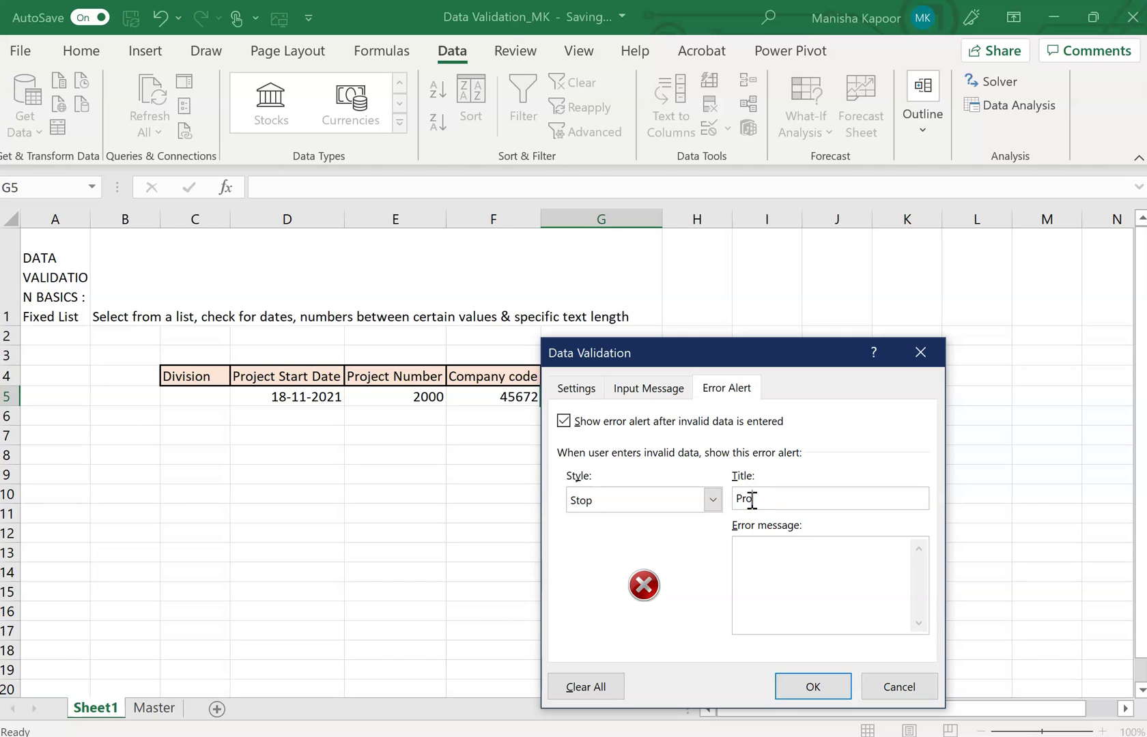
{"action": "type", "text": "Project description"}
{"action": "left_click", "coordinate": [752, 546]}
{"action": "type", "text": "It should be atlkeast"}
{"action": "left_click", "coordinate": [807, 550]}
{"action": "key", "text": "BackSpace"}
{"action": "left_click", "coordinate": [834, 550]}
{"action": "type", "text": "15 charac"}
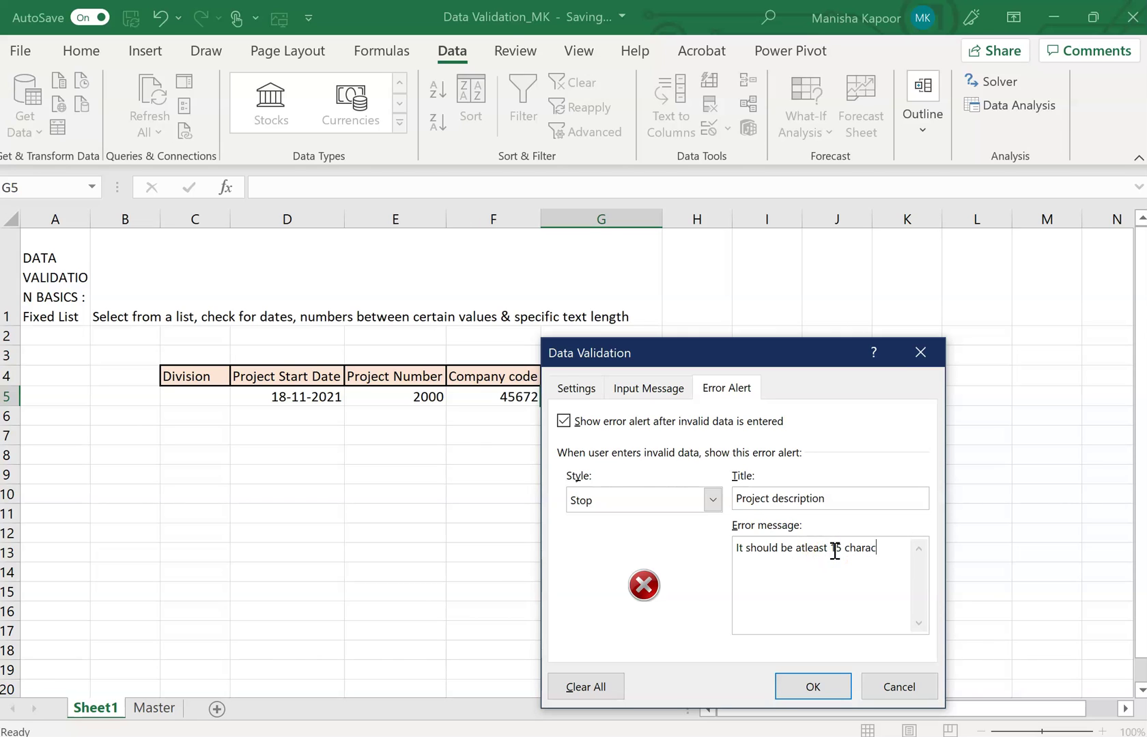
{"action": "type", "text": "ters"}
{"action": "left_click", "coordinate": [819, 689]}
{"action": "left_click", "coordinate": [638, 395]}
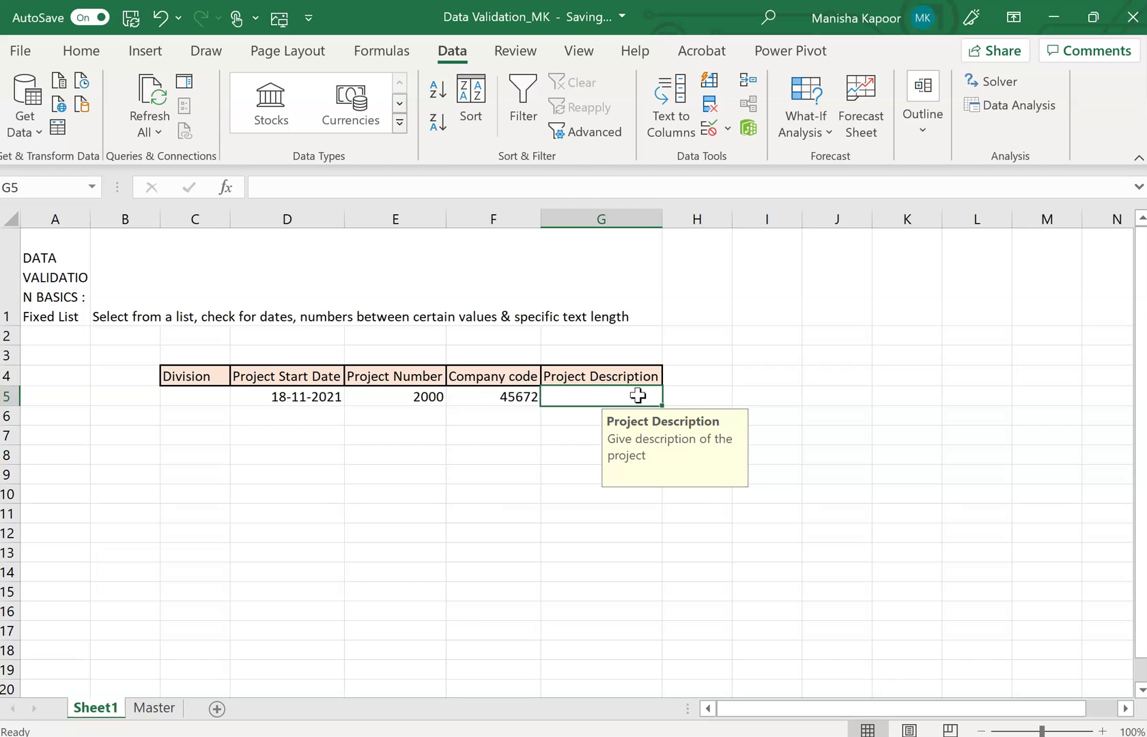
Try entering the short text "Let's write" in the Project Description cell G5 to test its validation, then cancel the entry
{"action": "type", "text": "Let"}
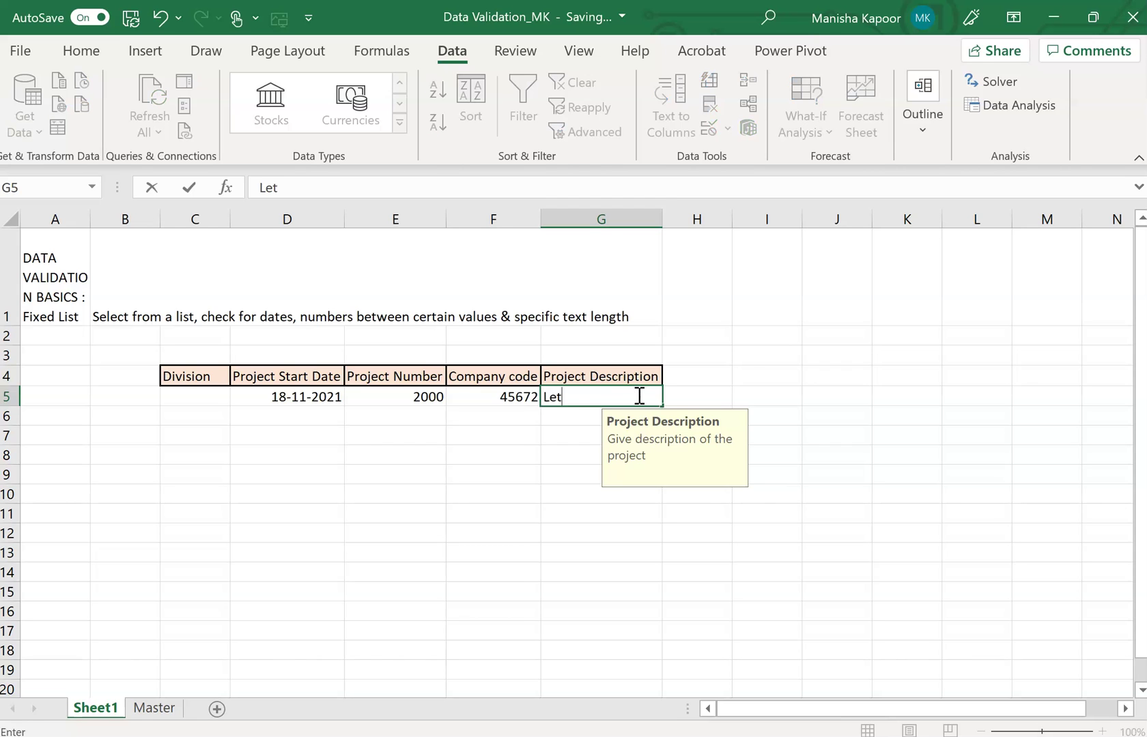
{"action": "type", "text": "'s write"}
{"action": "key", "text": "Return"}
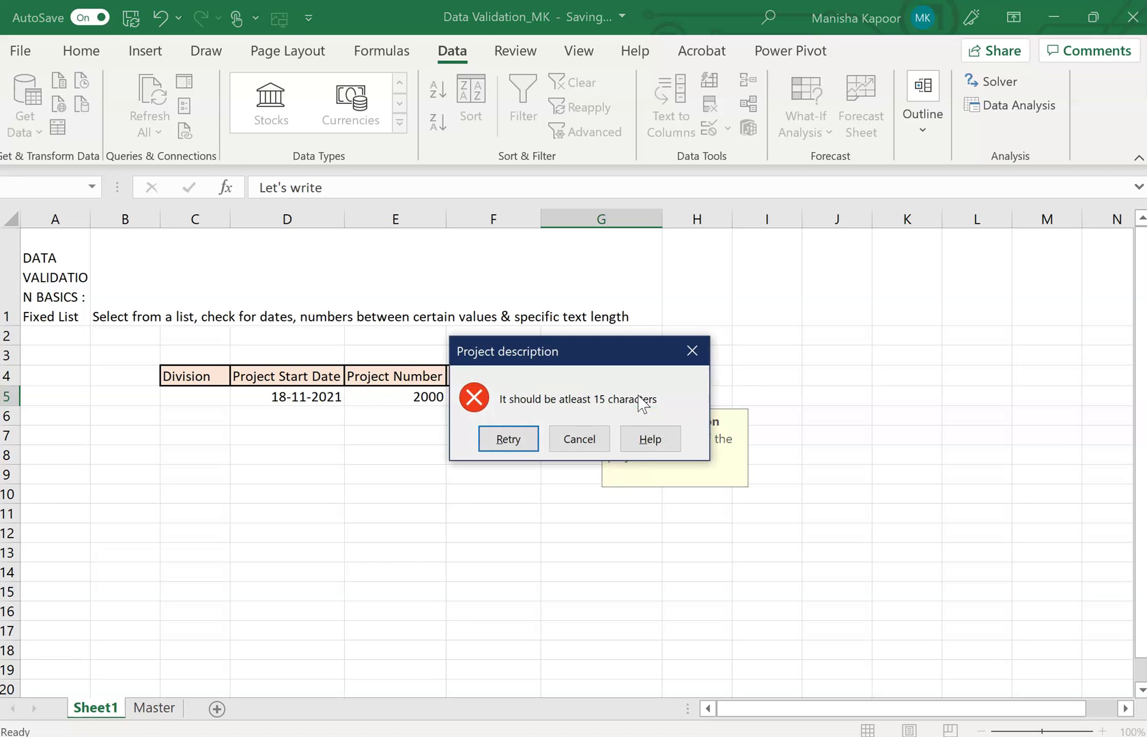
{"action": "left_click", "coordinate": [693, 350]}
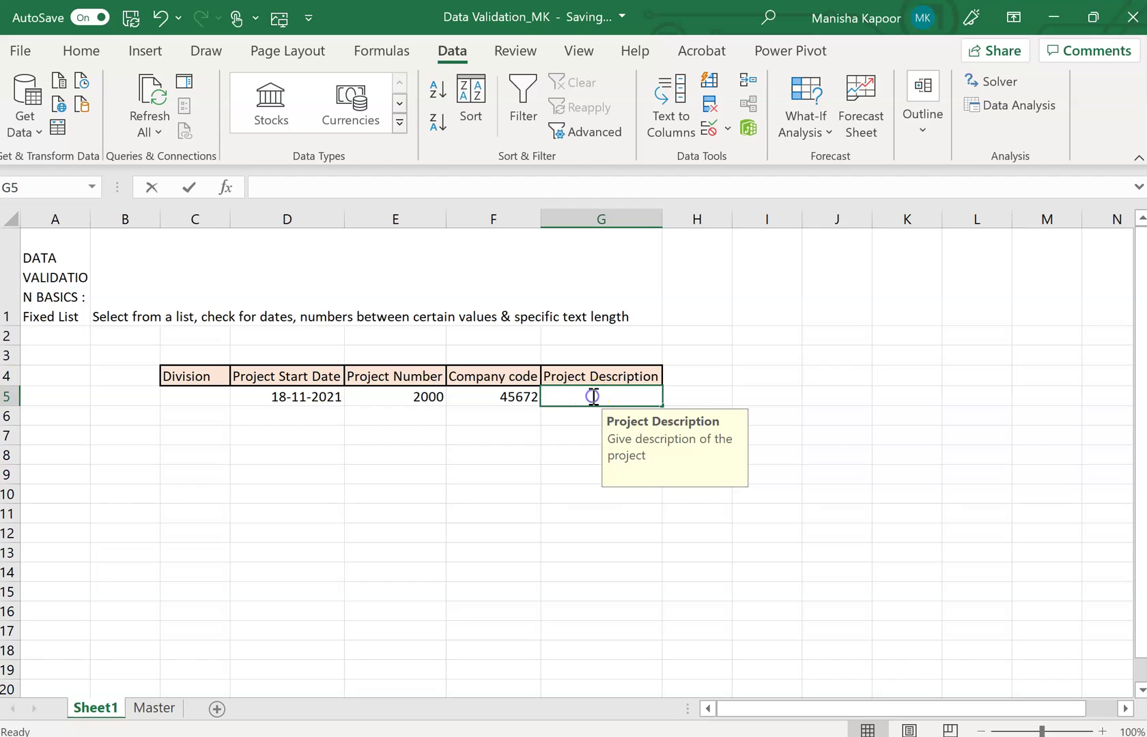
Enter "Let's write the project description here" in the Project Description cell G5 and reselect the cell
{"action": "double_click", "coordinate": [594, 396]}
{"action": "type", "text": "Let"}
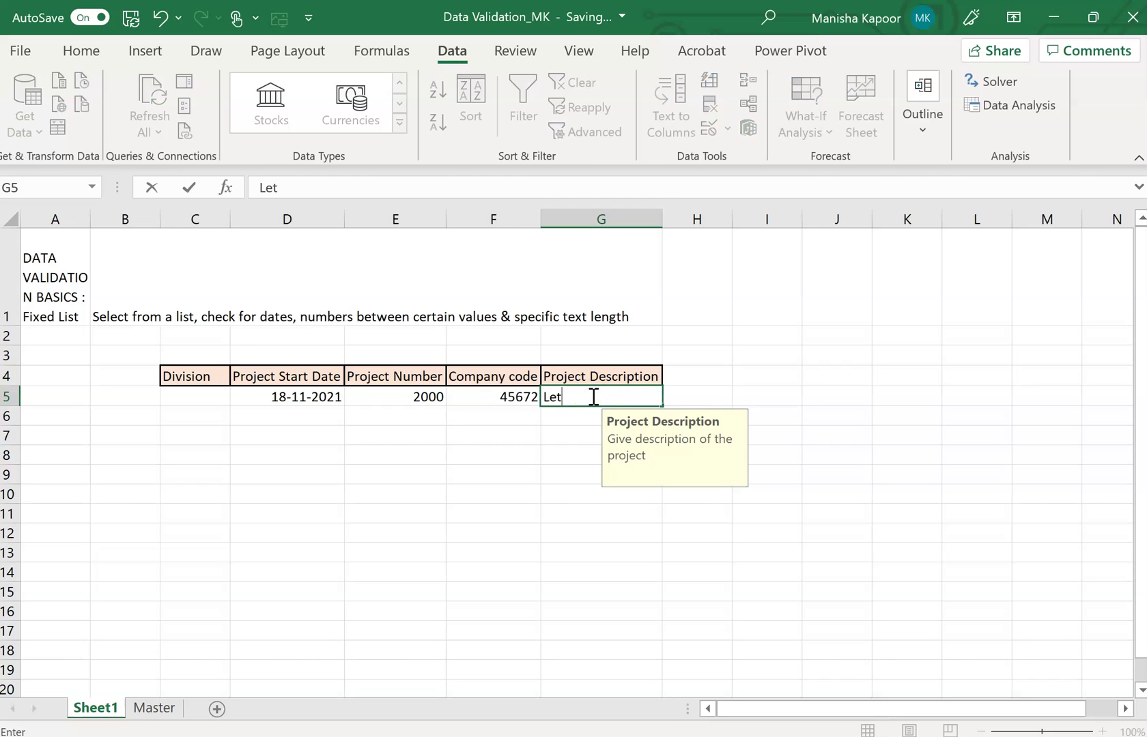
{"action": "type", "text": "'s write the project description here"}
{"action": "key", "text": "Return"}
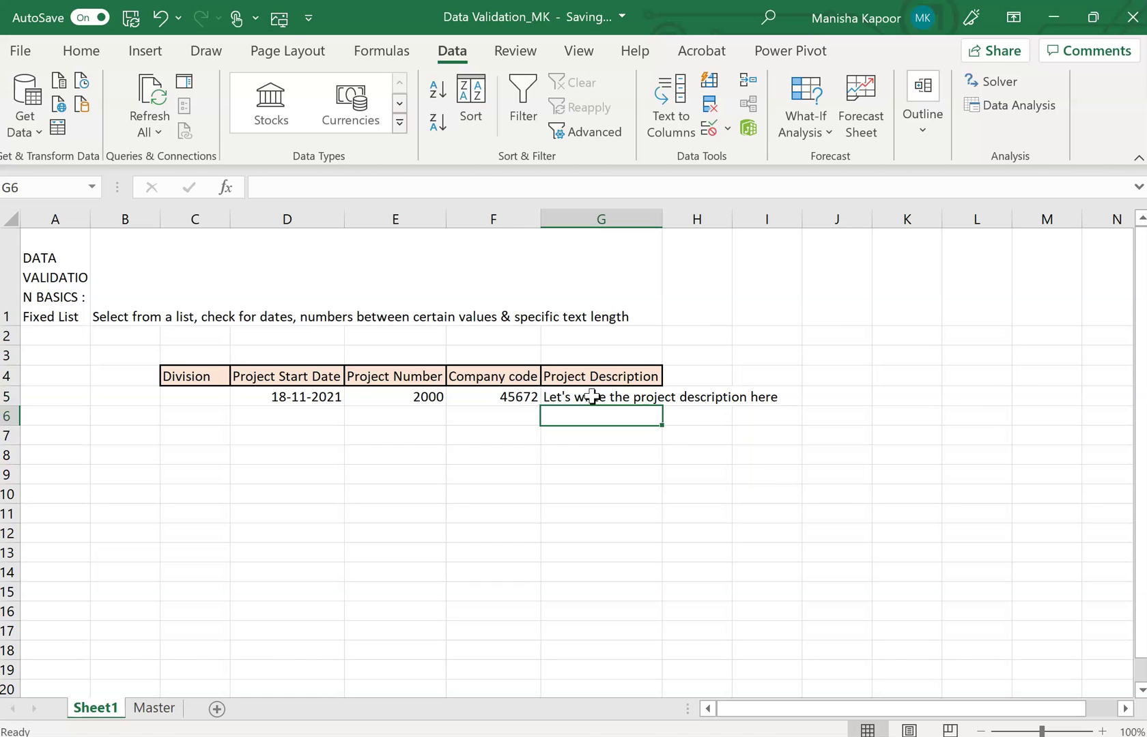
{"action": "left_click", "coordinate": [595, 398]}
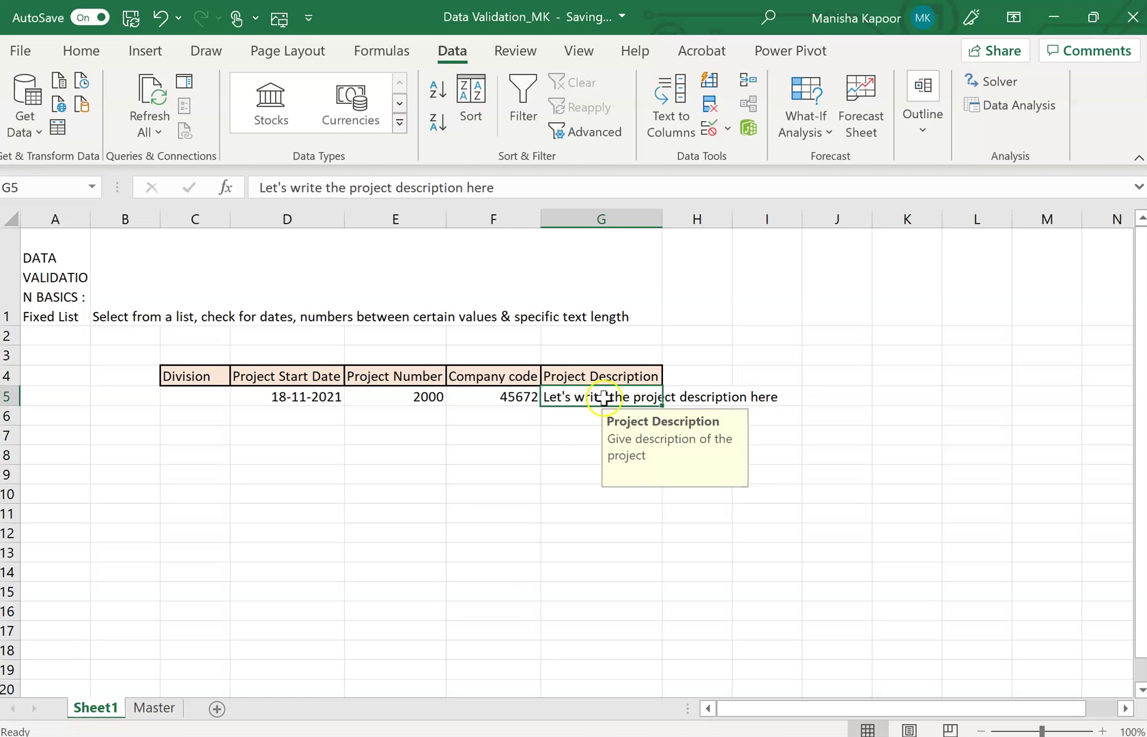